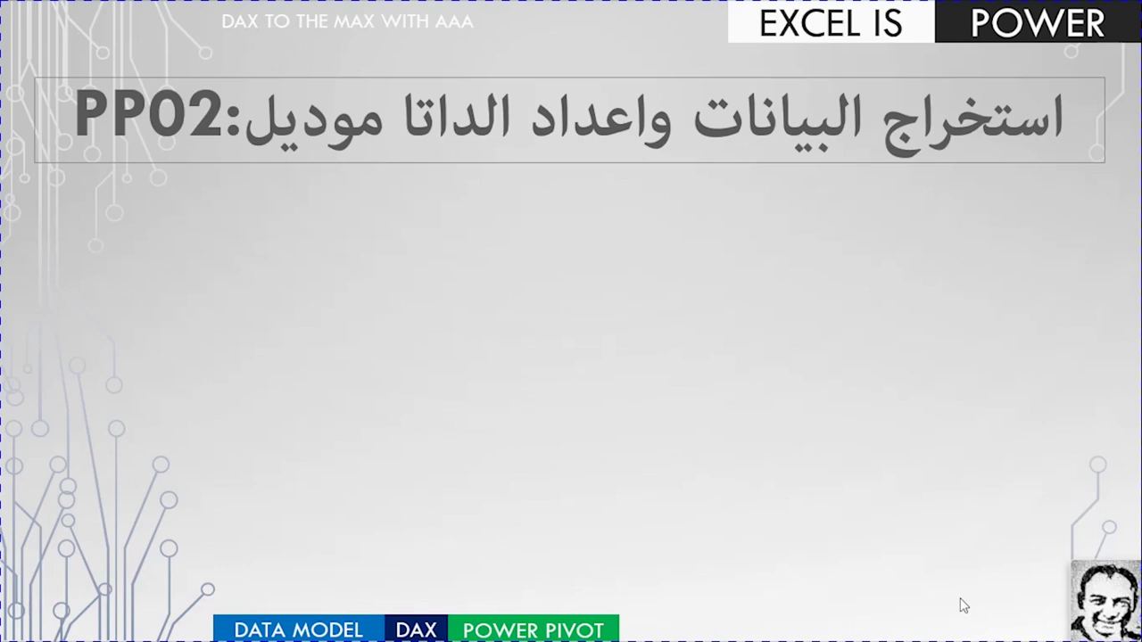
- Reveal all six PP02 agenda items, from the first topic through Star Schema, measures and DAX functions
click(963, 606)
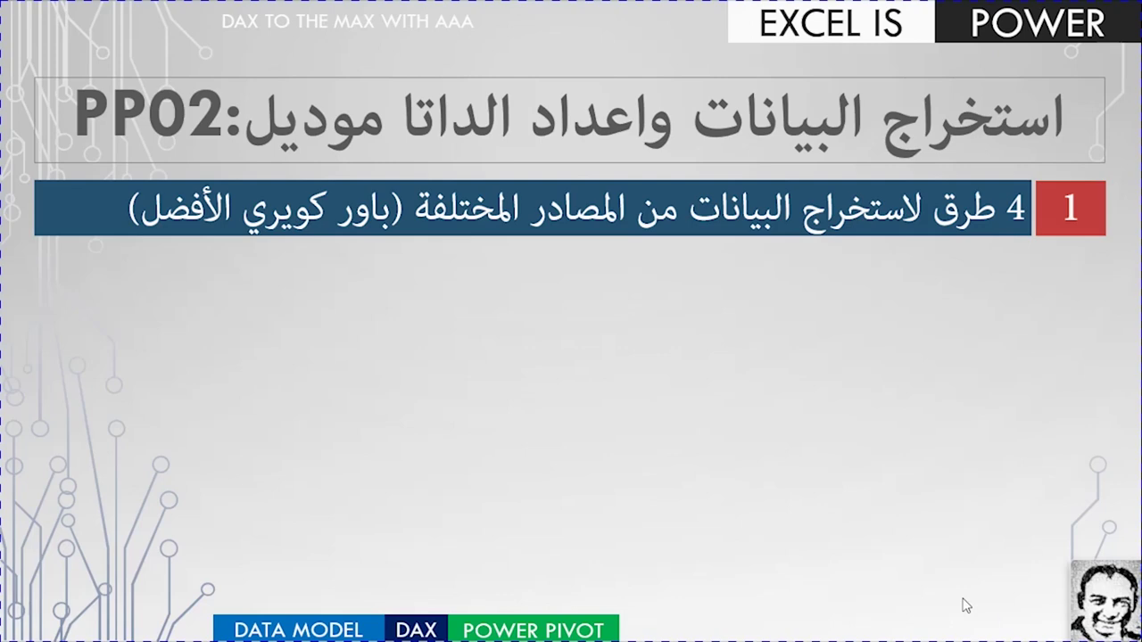
click(963, 606)
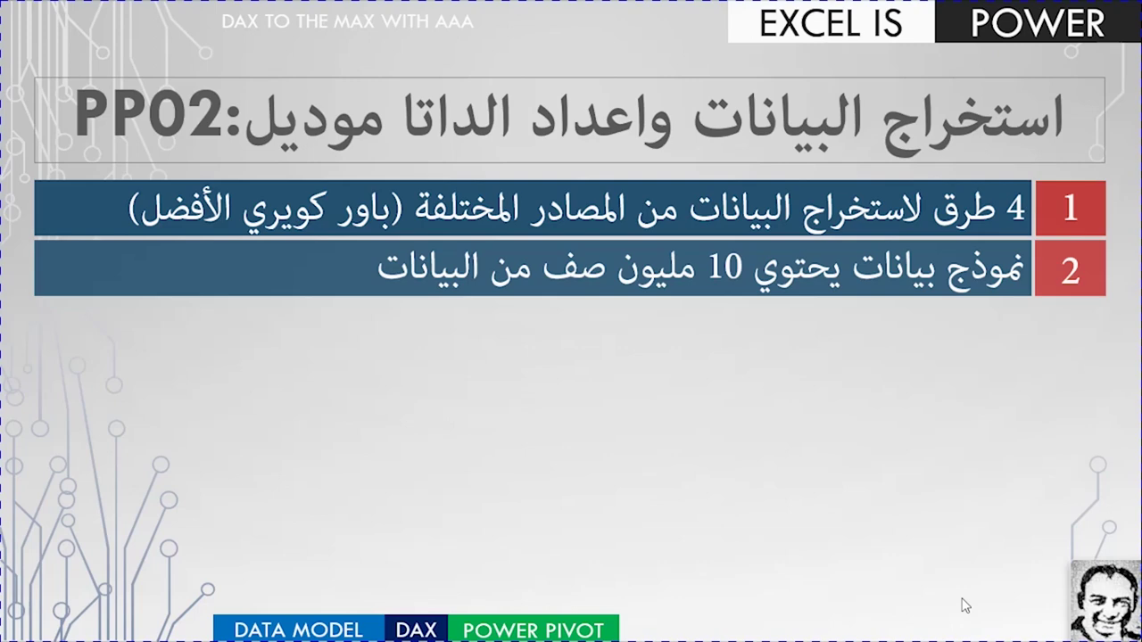
click(961, 601)
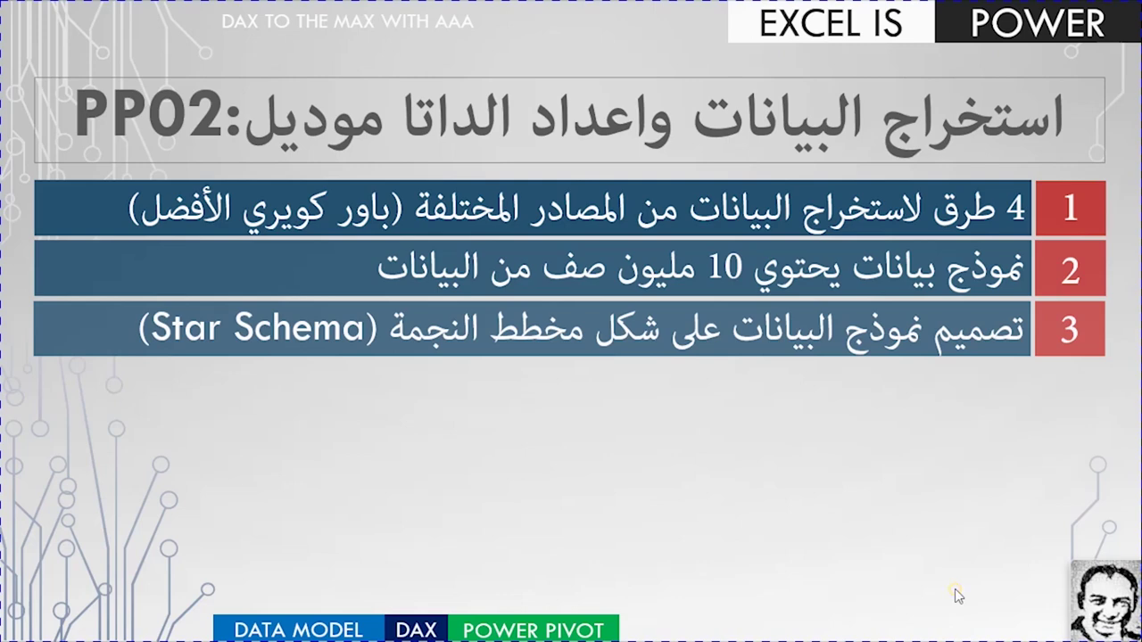
key(Right)
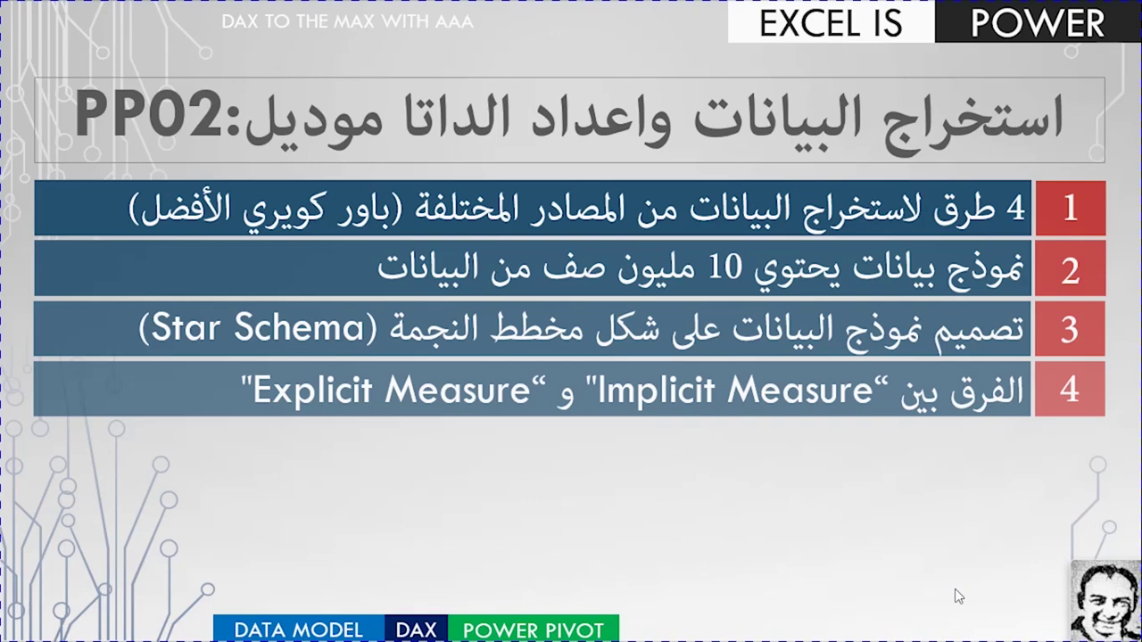
click(958, 596)
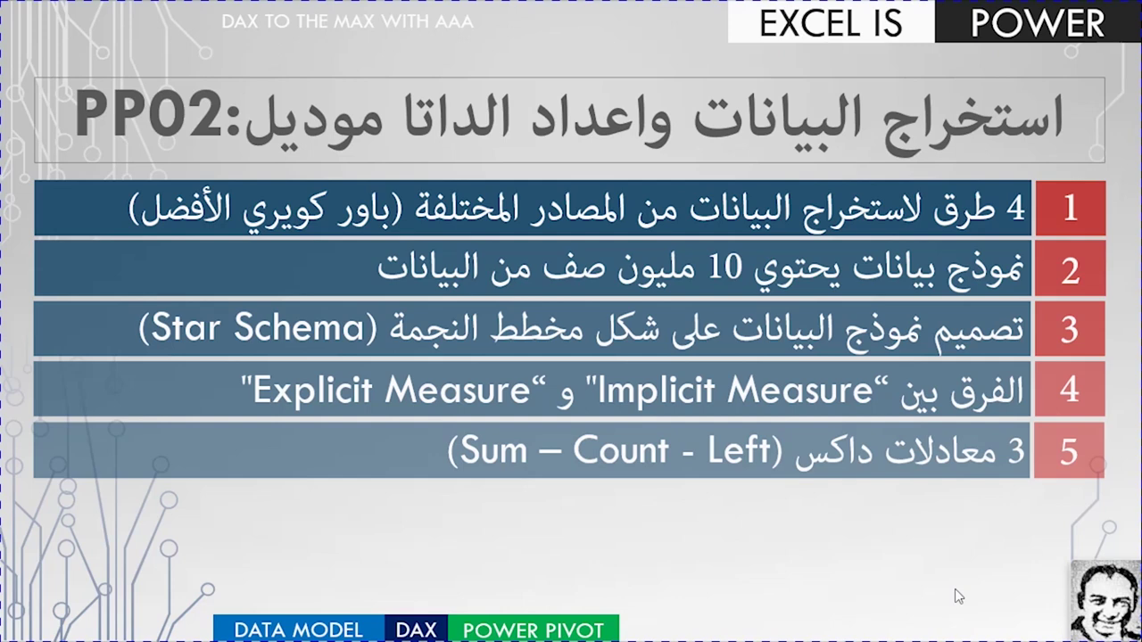
click(958, 596)
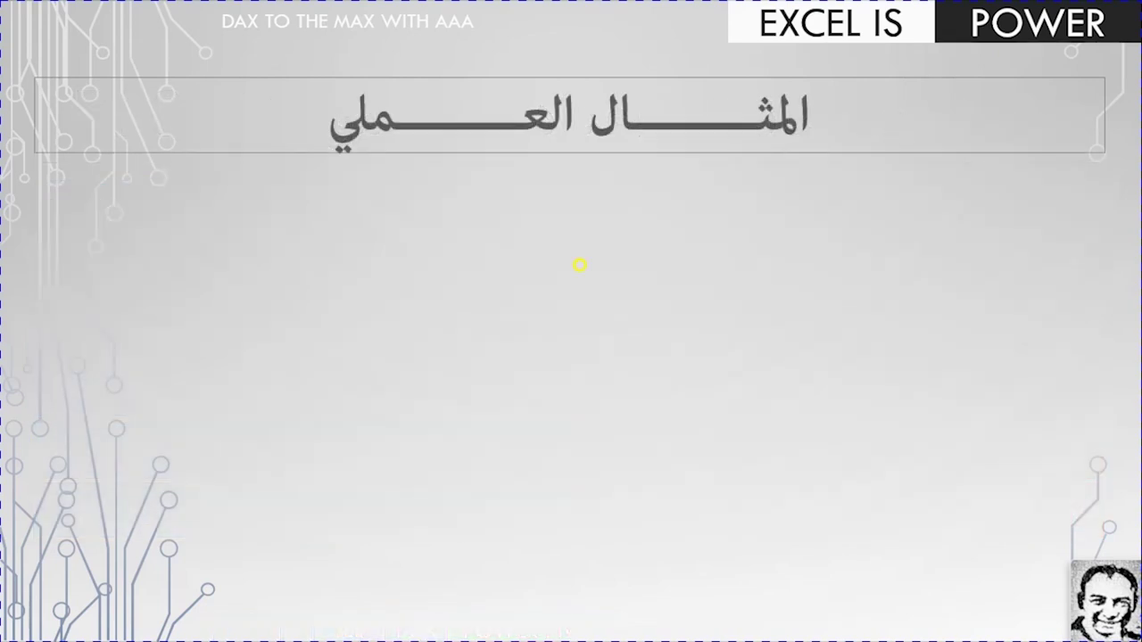
- Reveal the eight sales CSV files, the sample transaction table, and the Channel, Region and Product lookups
key(Right)
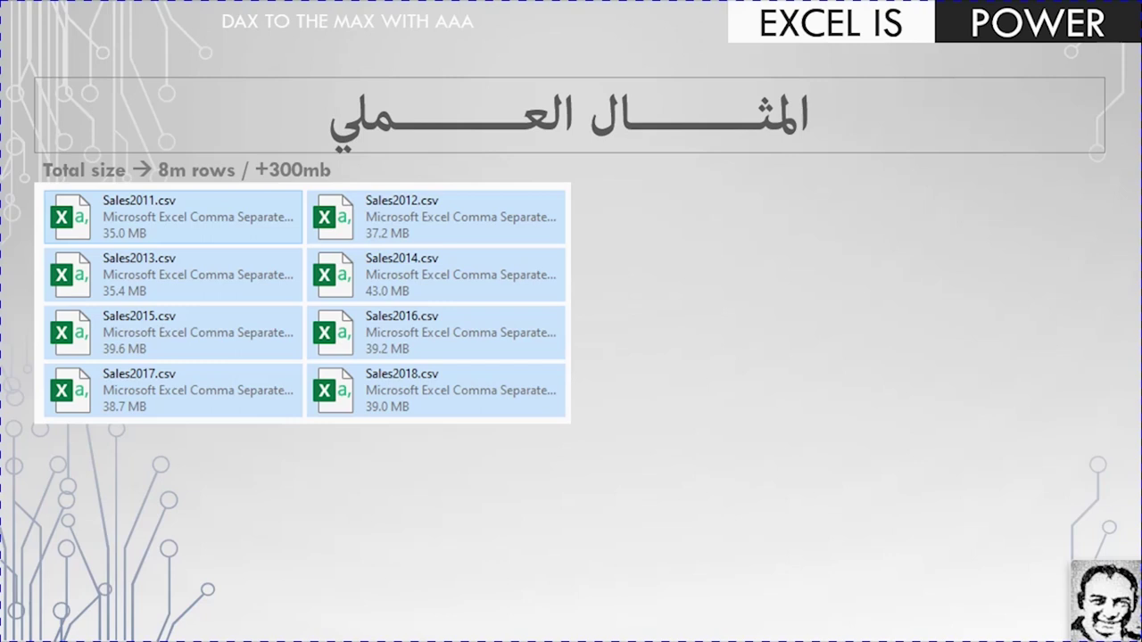
key(Right)
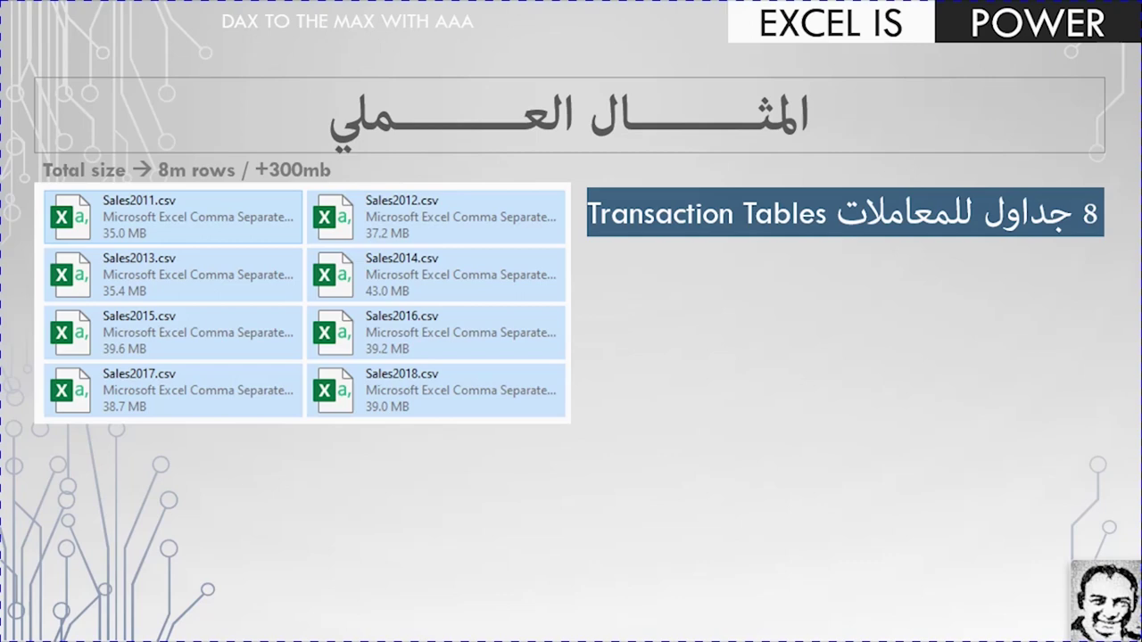
key(Right)
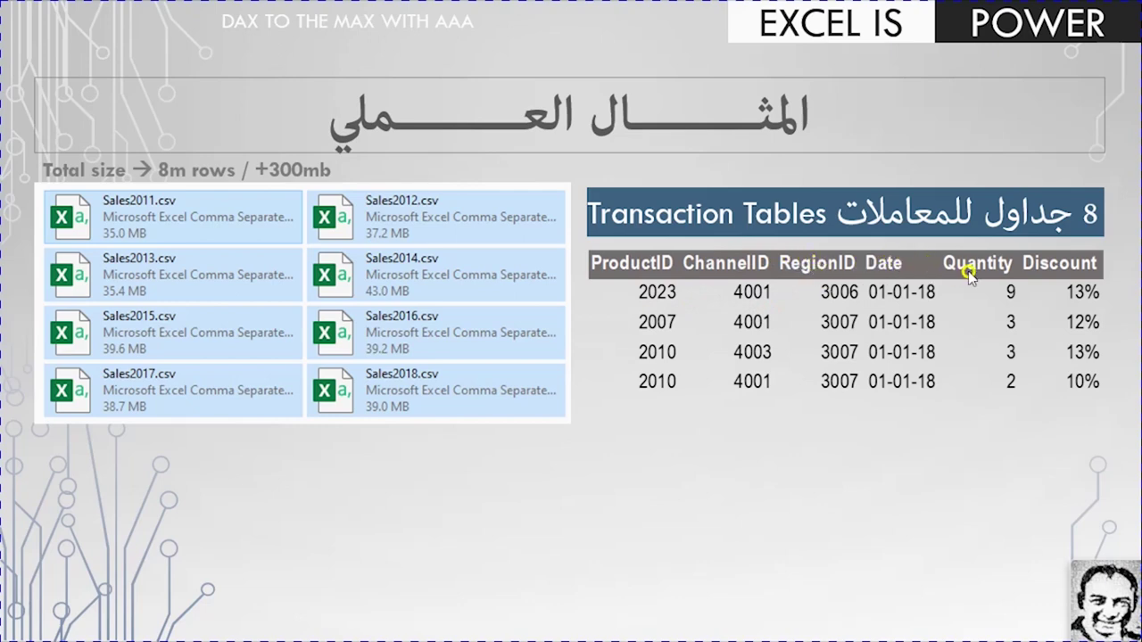
click(1022, 348)
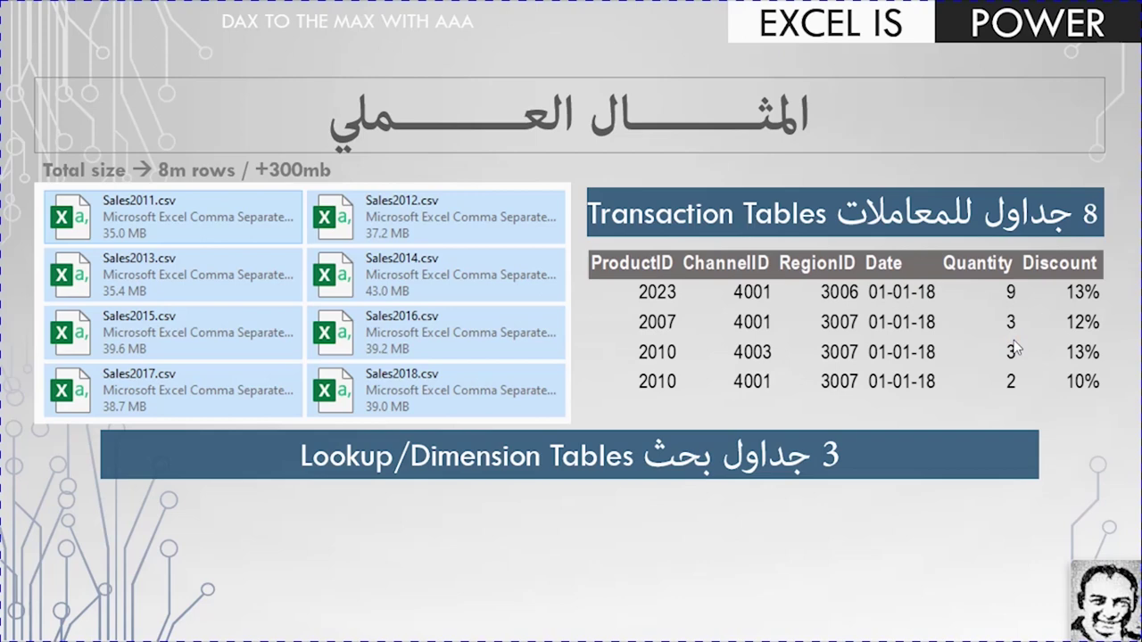
click(796, 458)
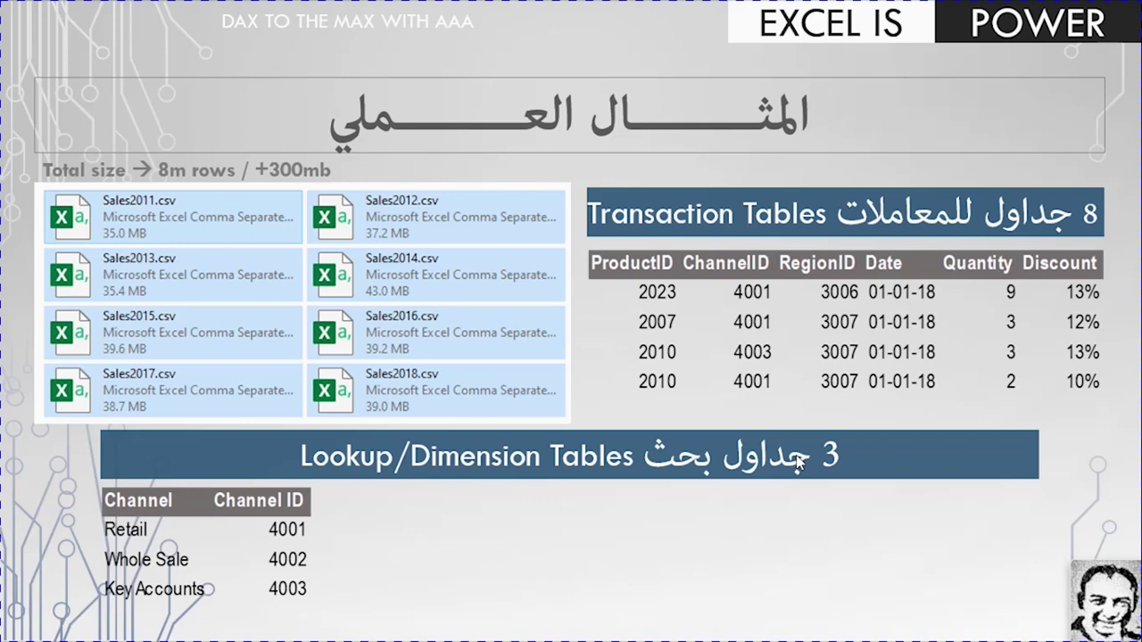
click(797, 458)
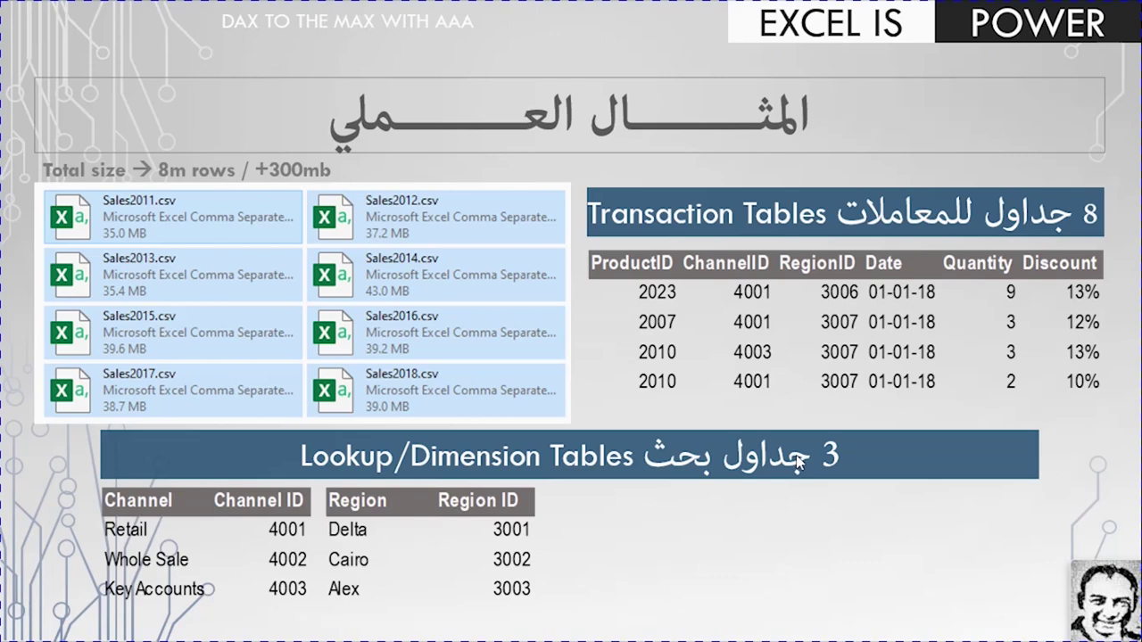
click(797, 458)
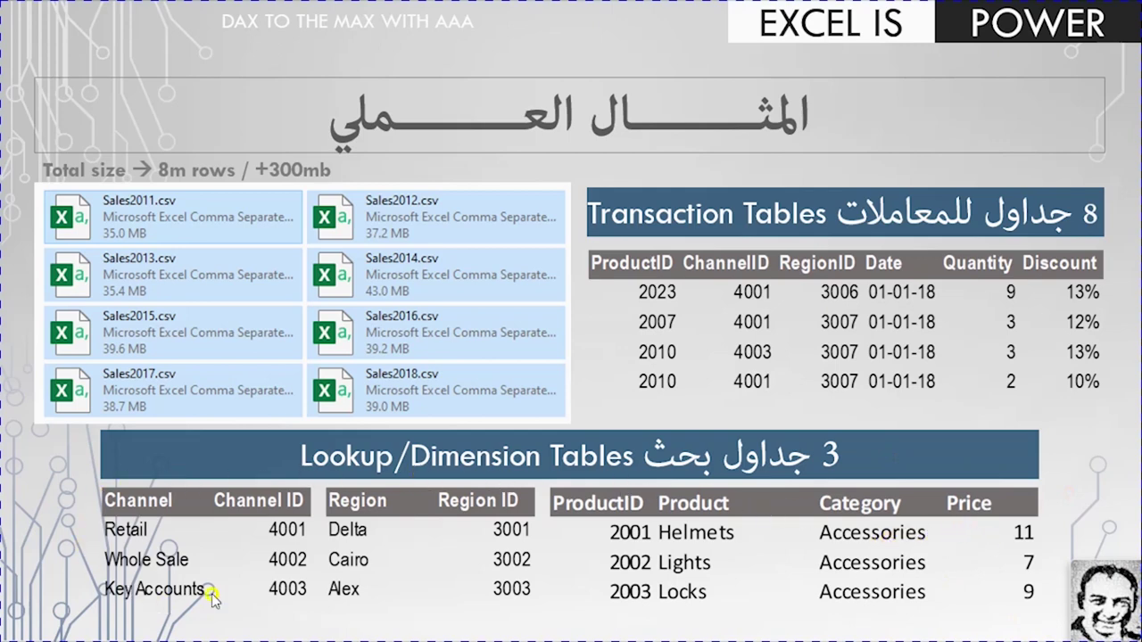
- Show each table's source label, then advance to the requirements slide
click(143, 501)
click(143, 501)
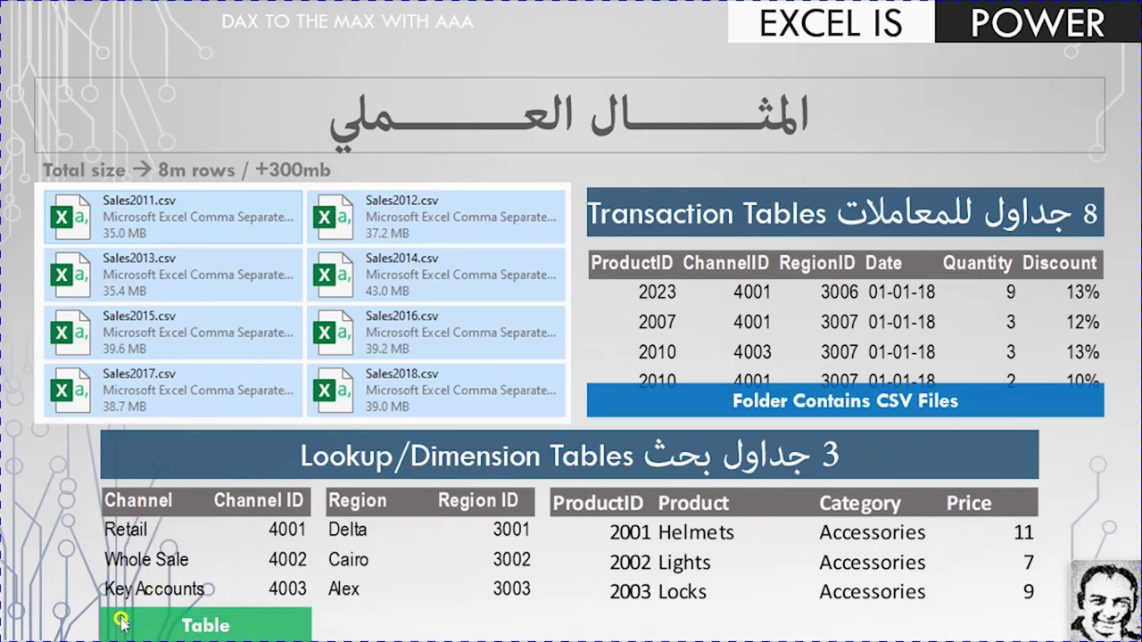
click(375, 575)
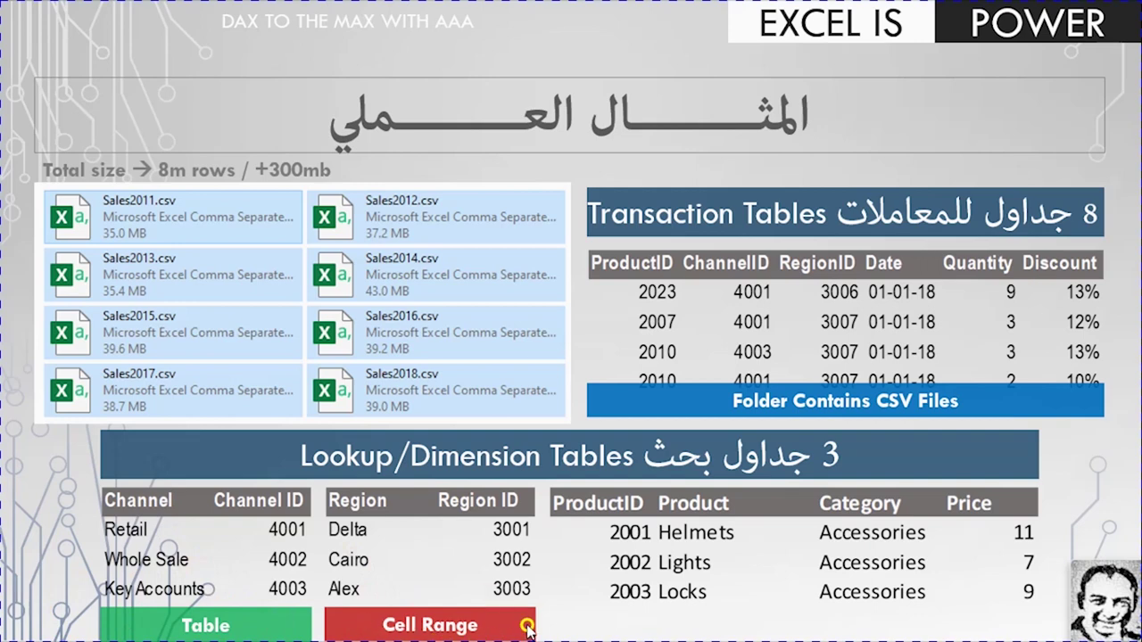
click(528, 605)
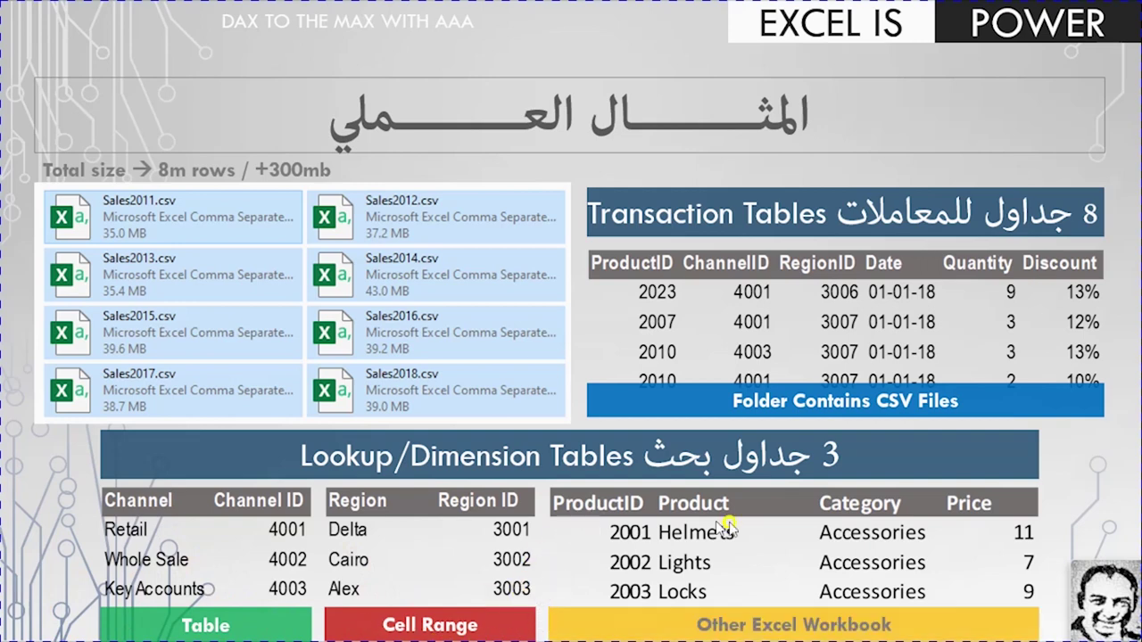
click(744, 568)
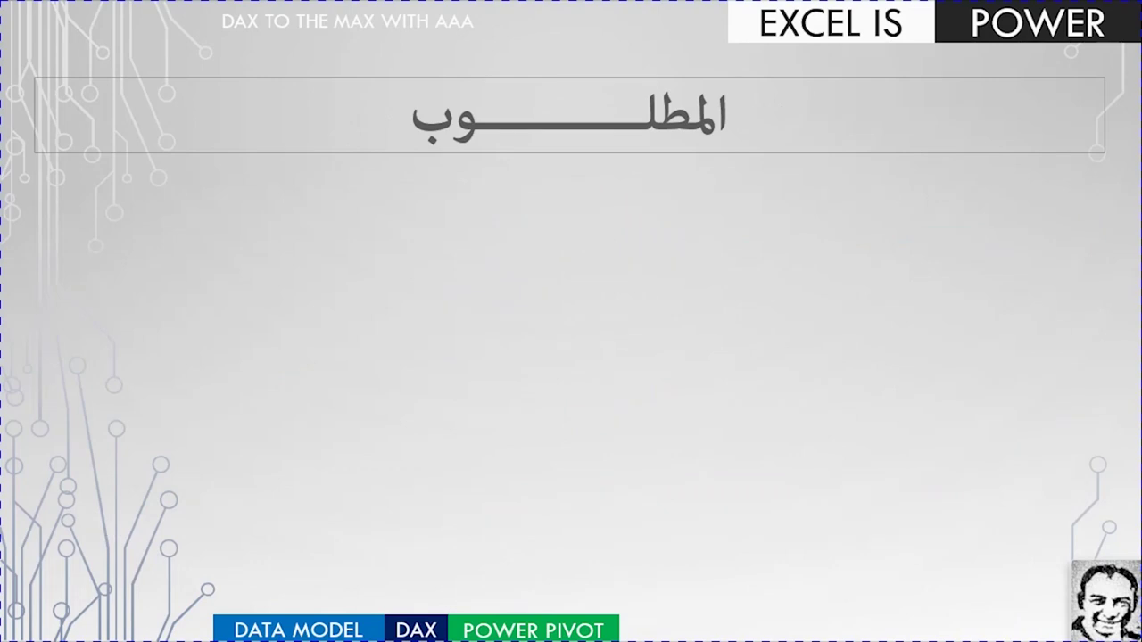
- Reveal the three requirement items on the requirements slide
click(510, 298)
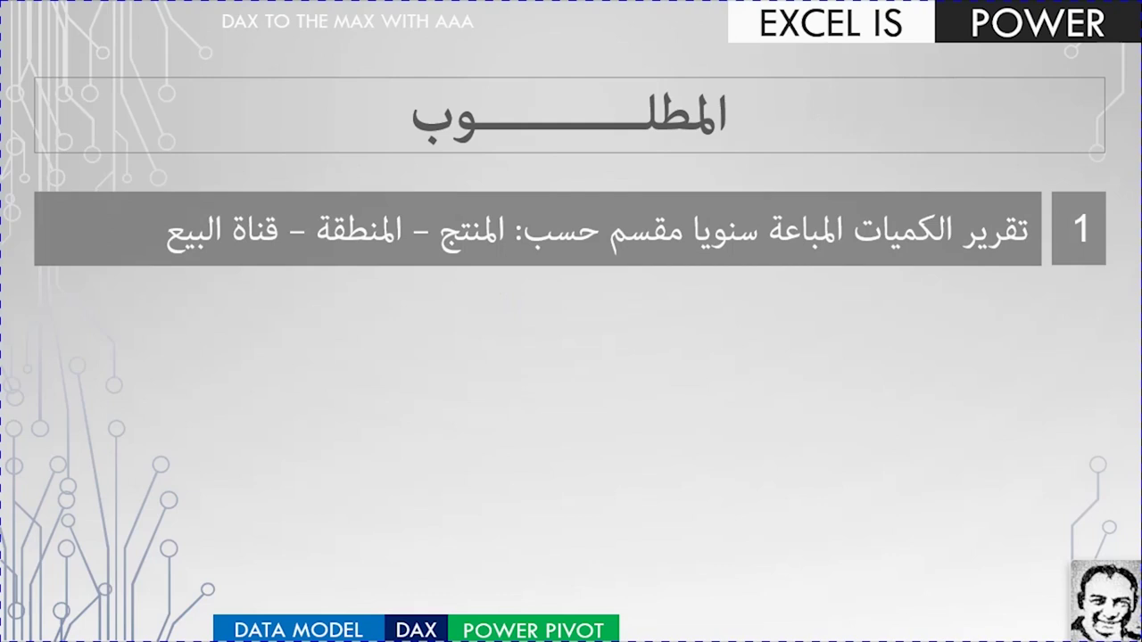
click(504, 296)
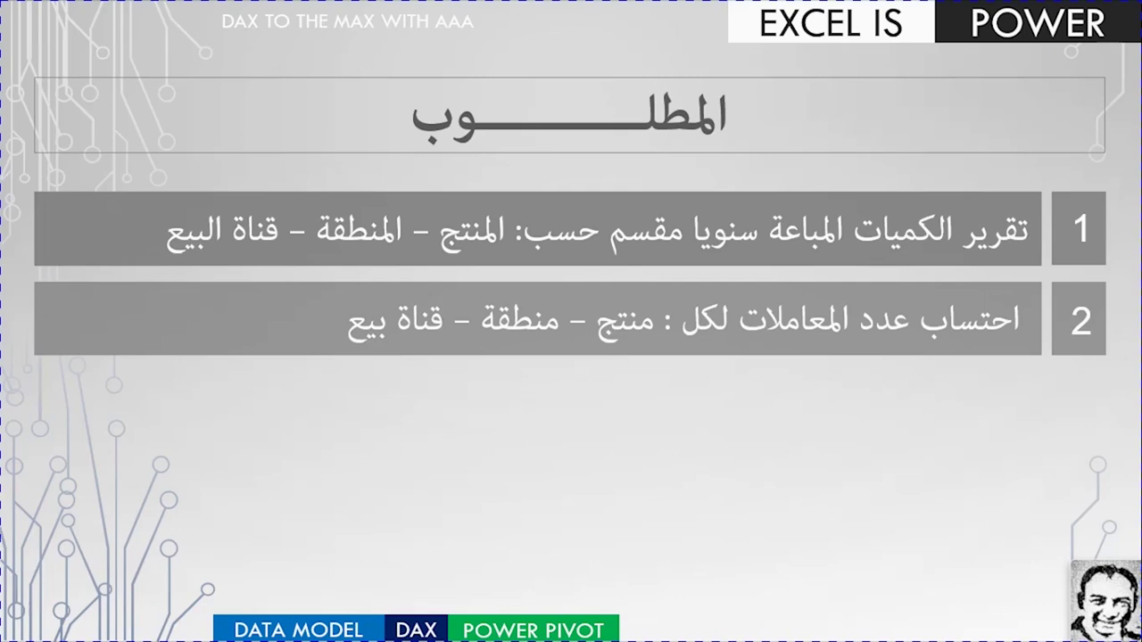
click(501, 297)
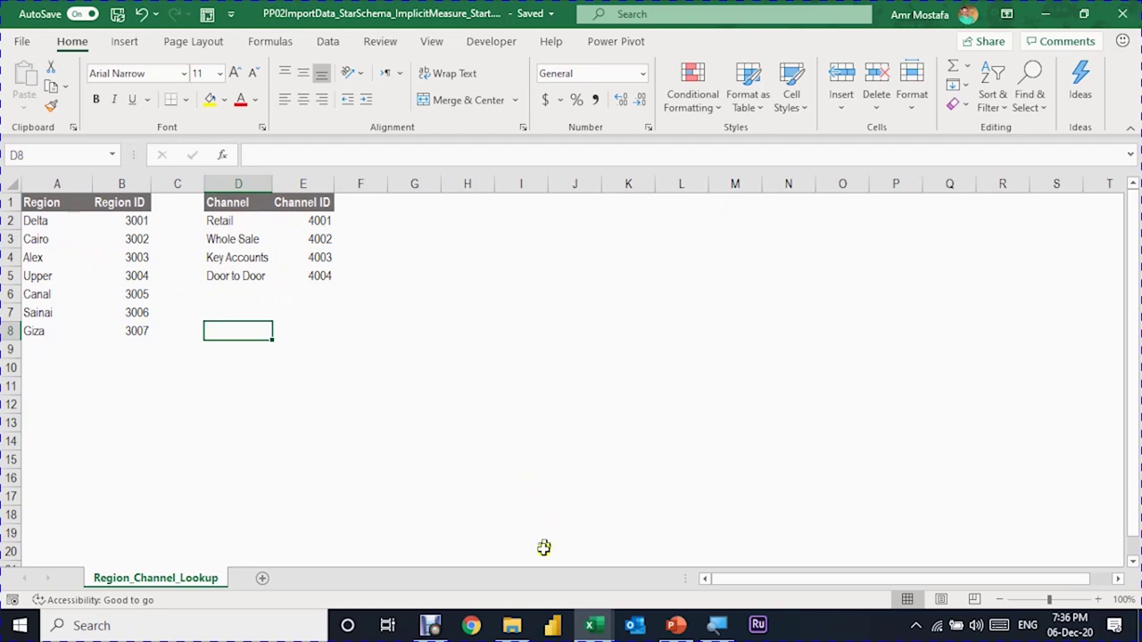
click(516, 625)
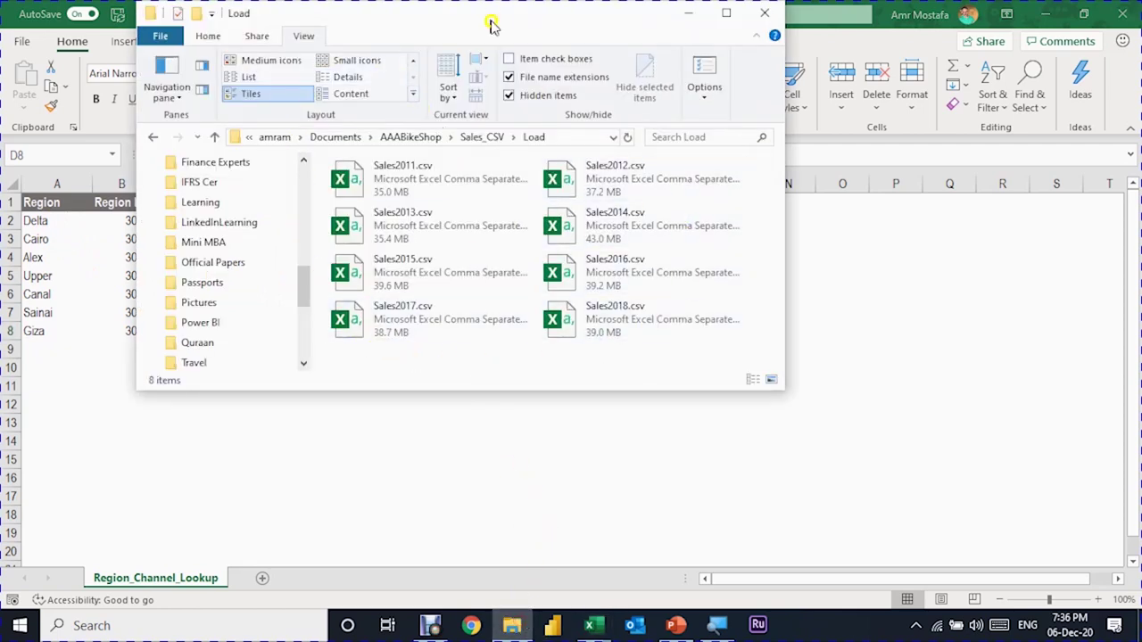
click(588, 625)
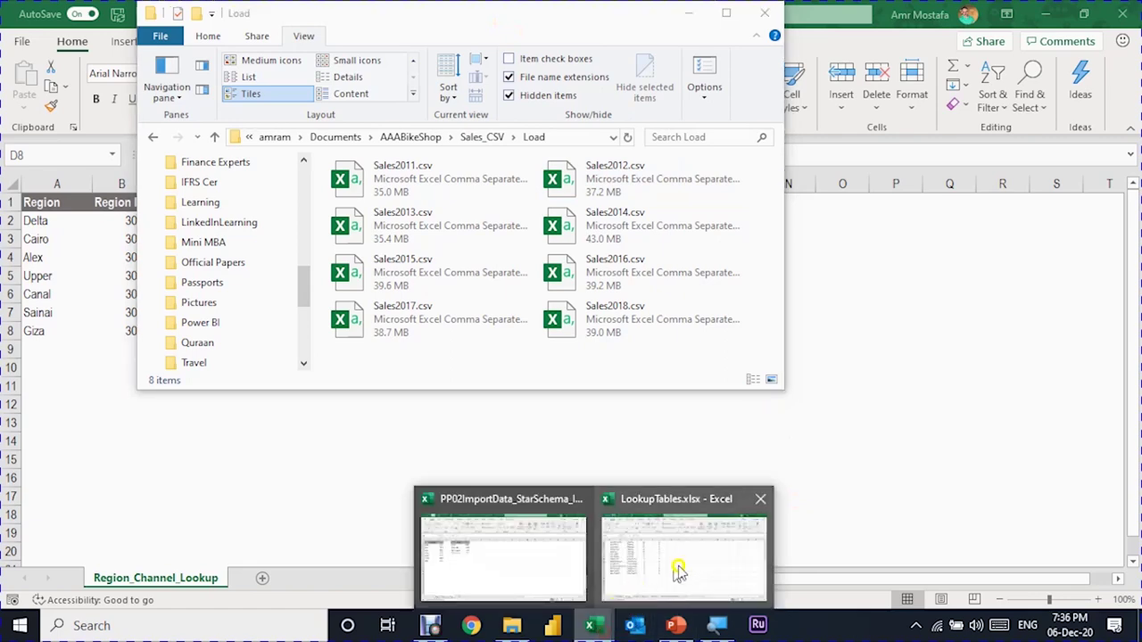
click(689, 562)
scroll(294, 339, up, 4)
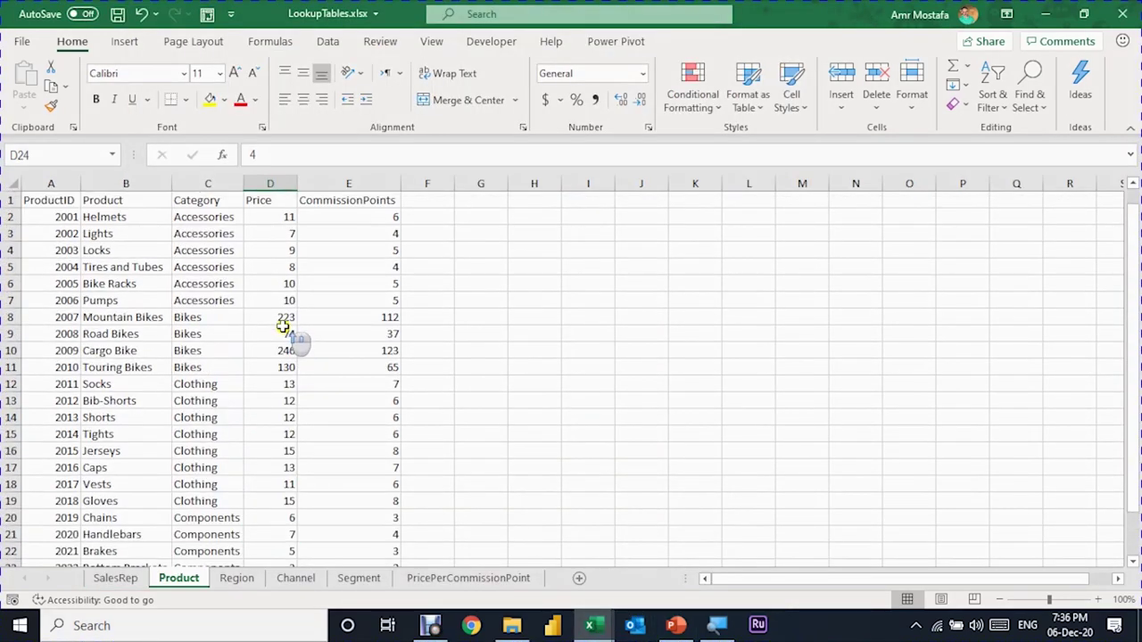
drag(49, 199, 377, 198)
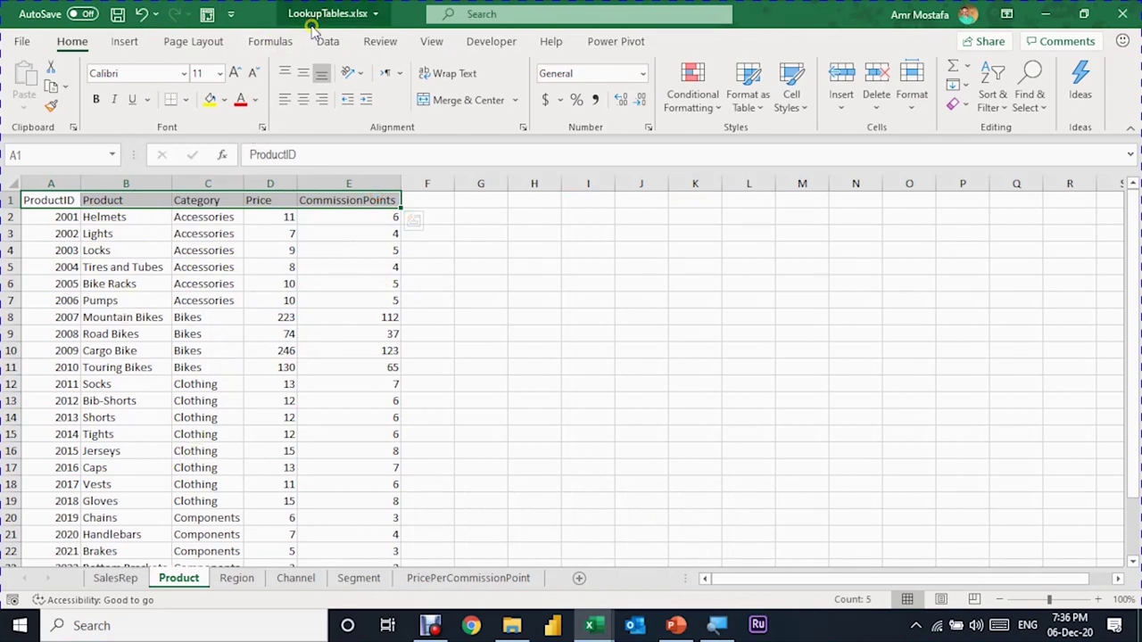
drag(221, 368, 221, 368)
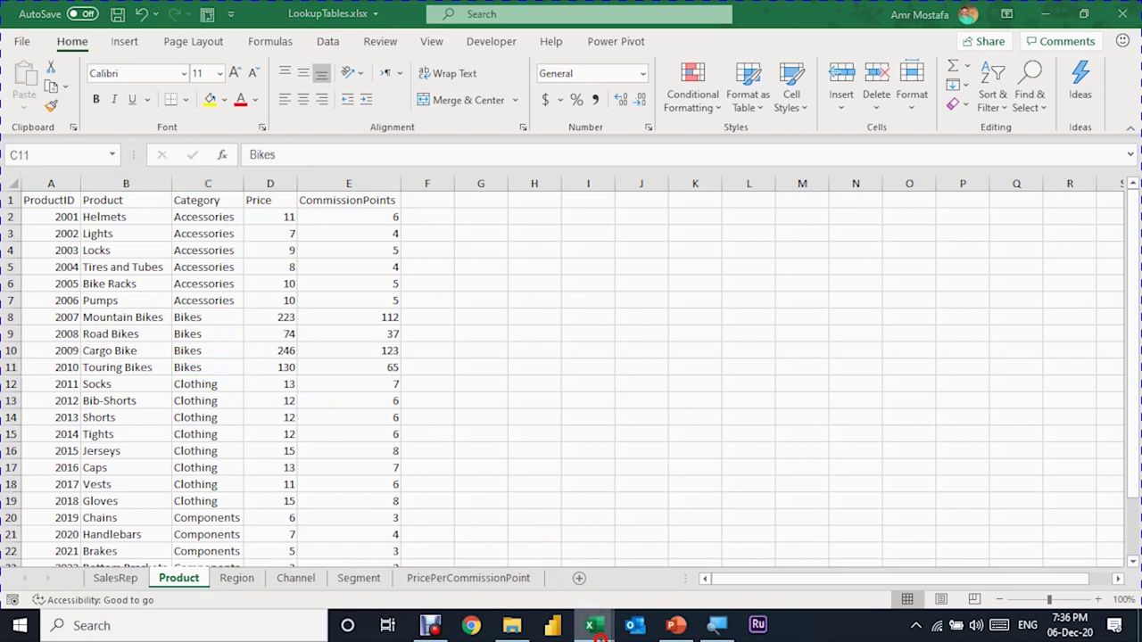
mouse_move(589, 625)
click(495, 564)
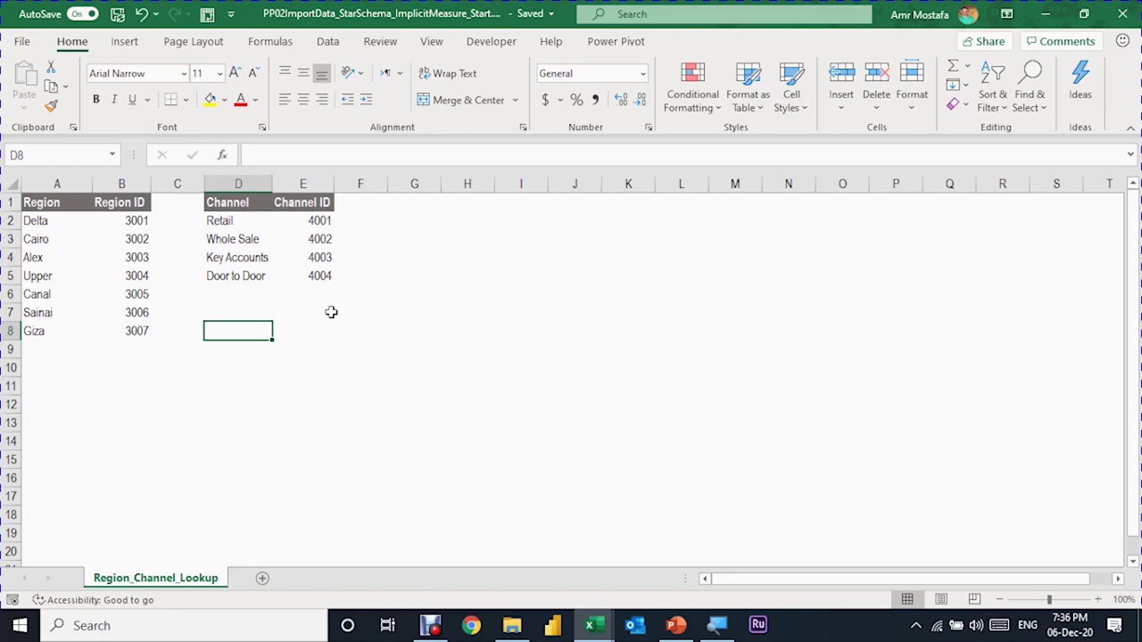
- Convert the region list A1:B8 into an Excel table
click(70, 257)
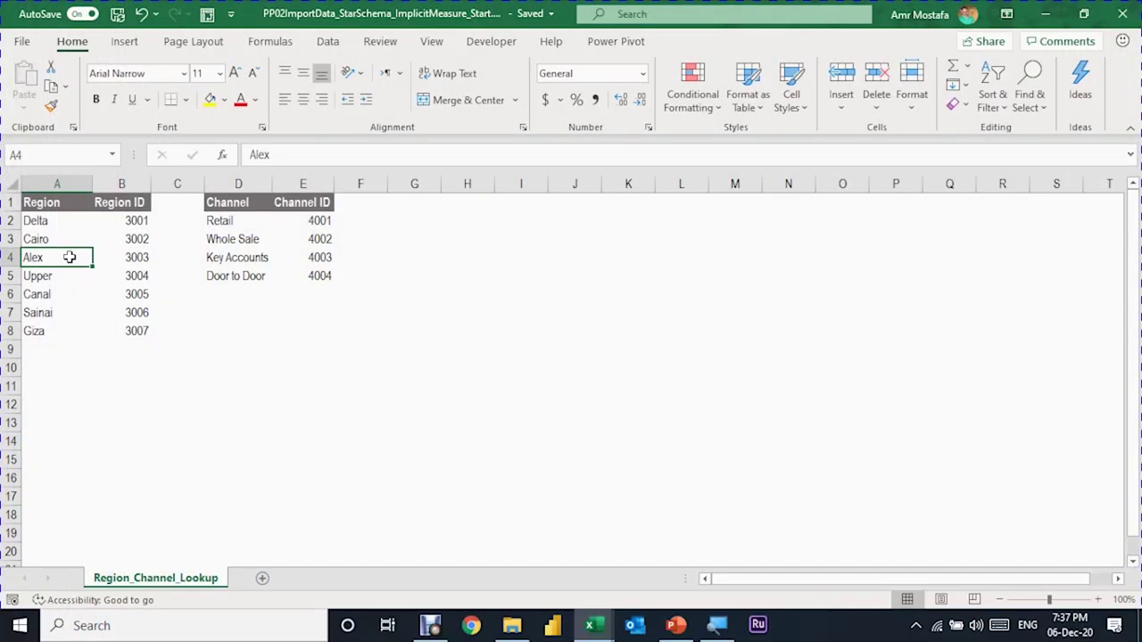
key(ctrl+t)
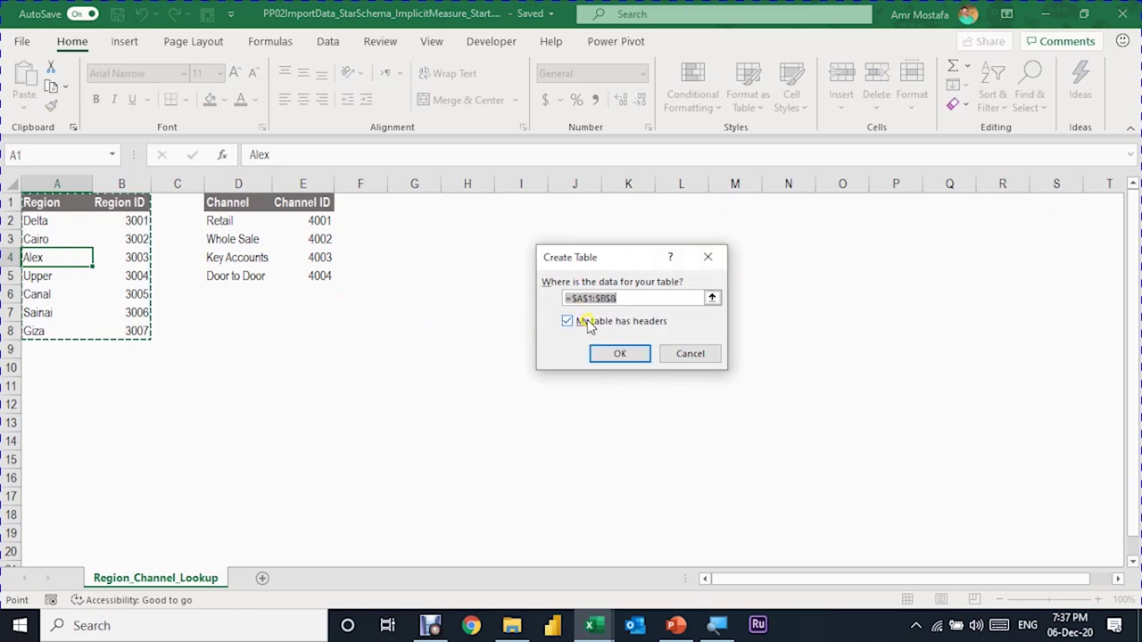
click(619, 354)
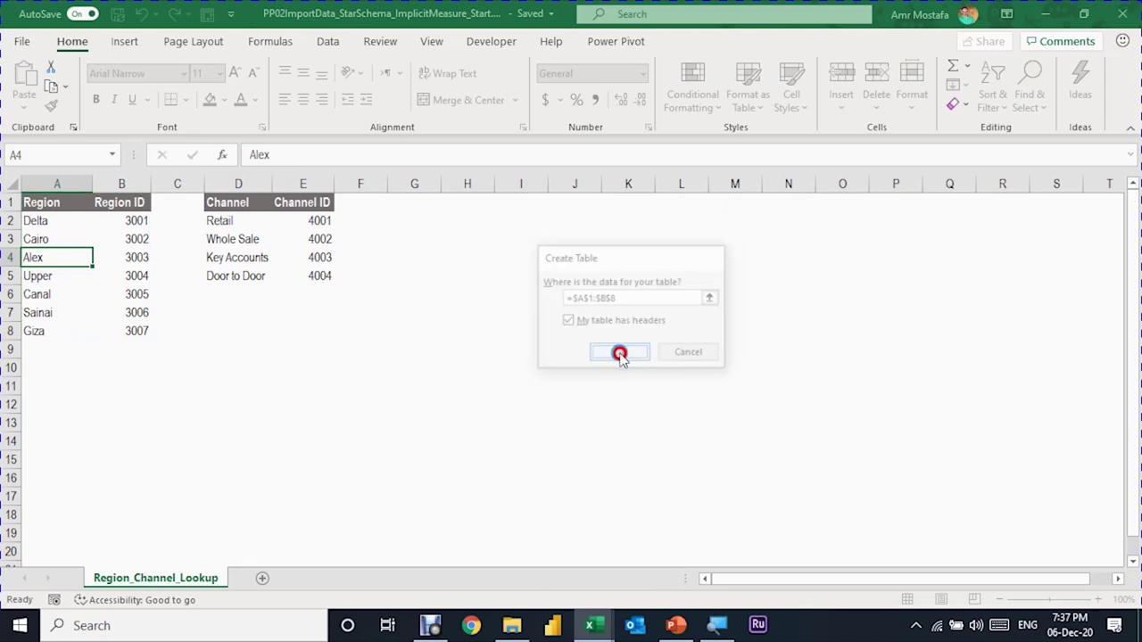
click(124, 242)
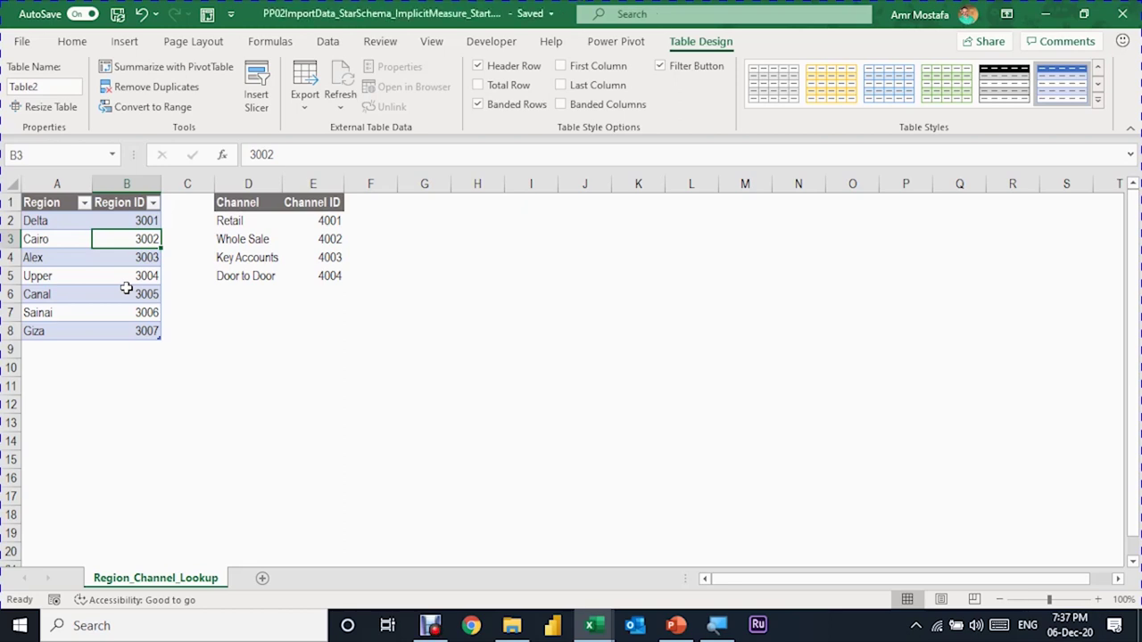
- Rename the new table from Table2 to Region
click(64, 202)
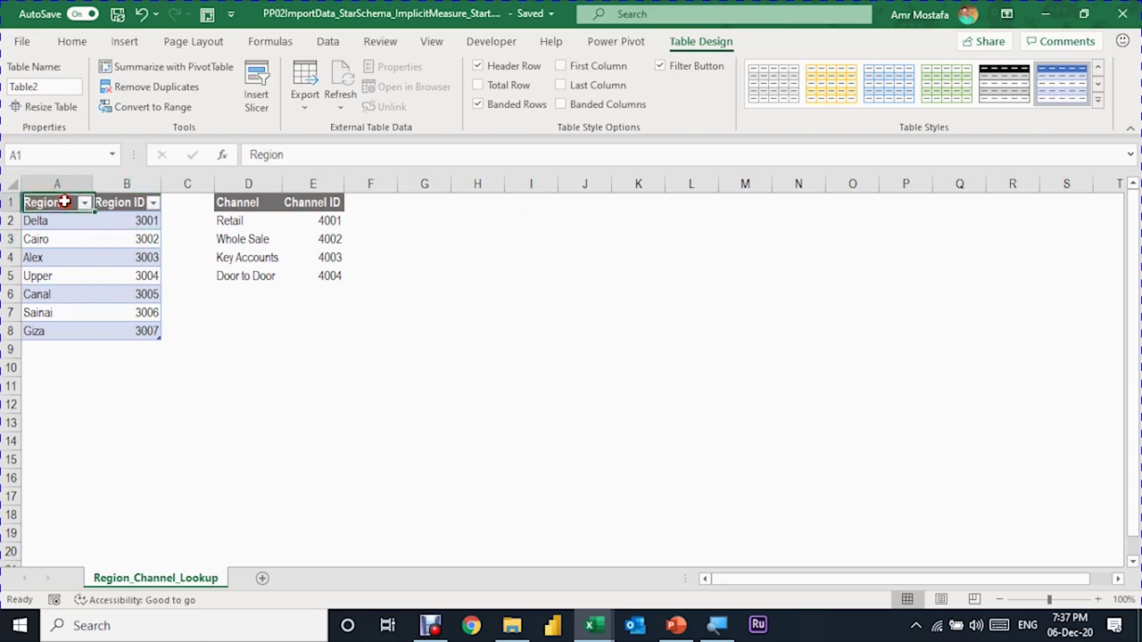
double_click(288, 154)
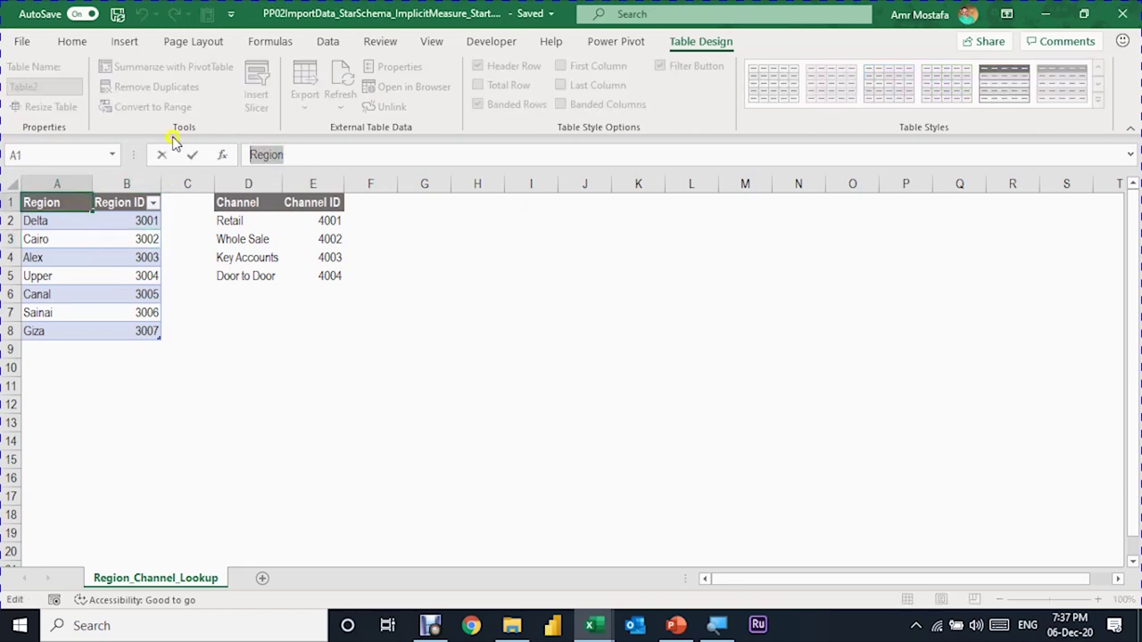
key(Escape)
click(78, 89)
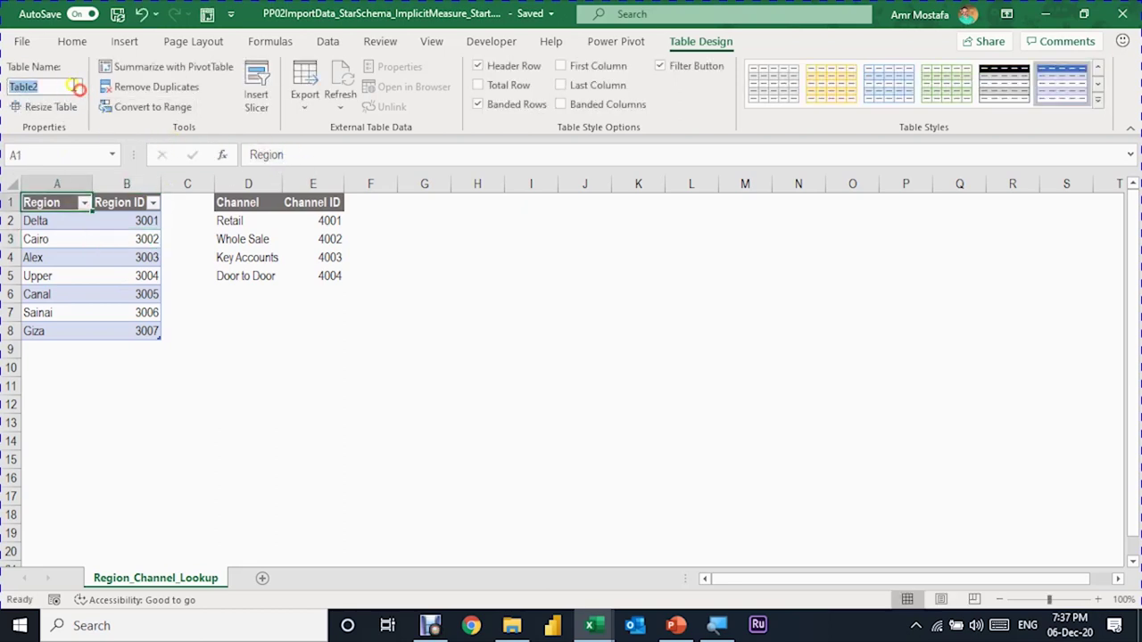
key(ctrl+v)
key(Return)
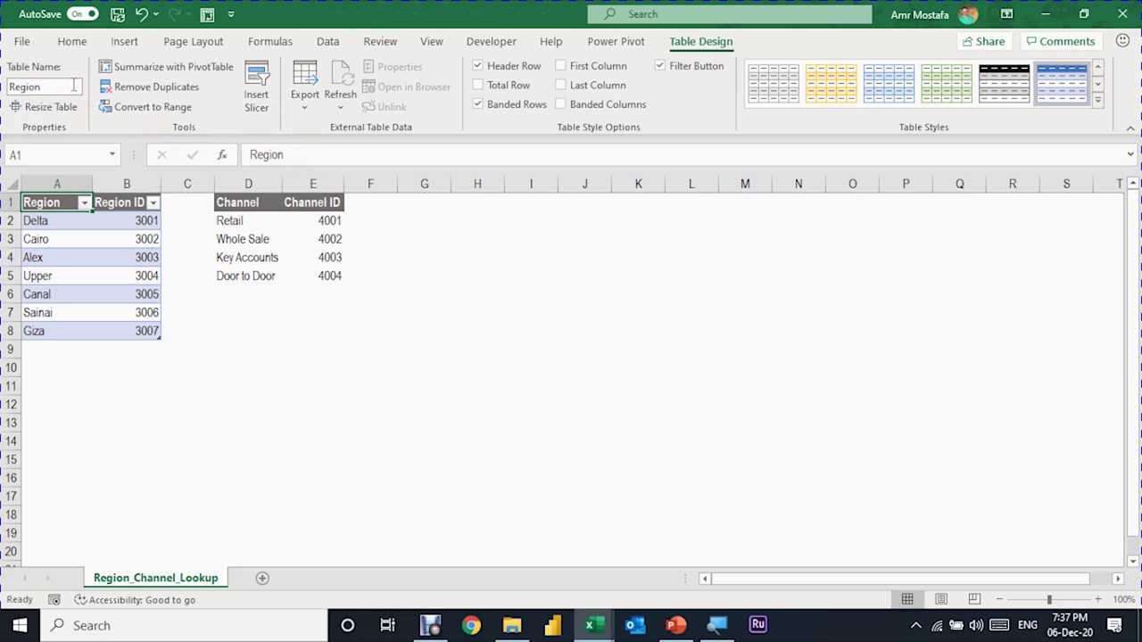
click(121, 255)
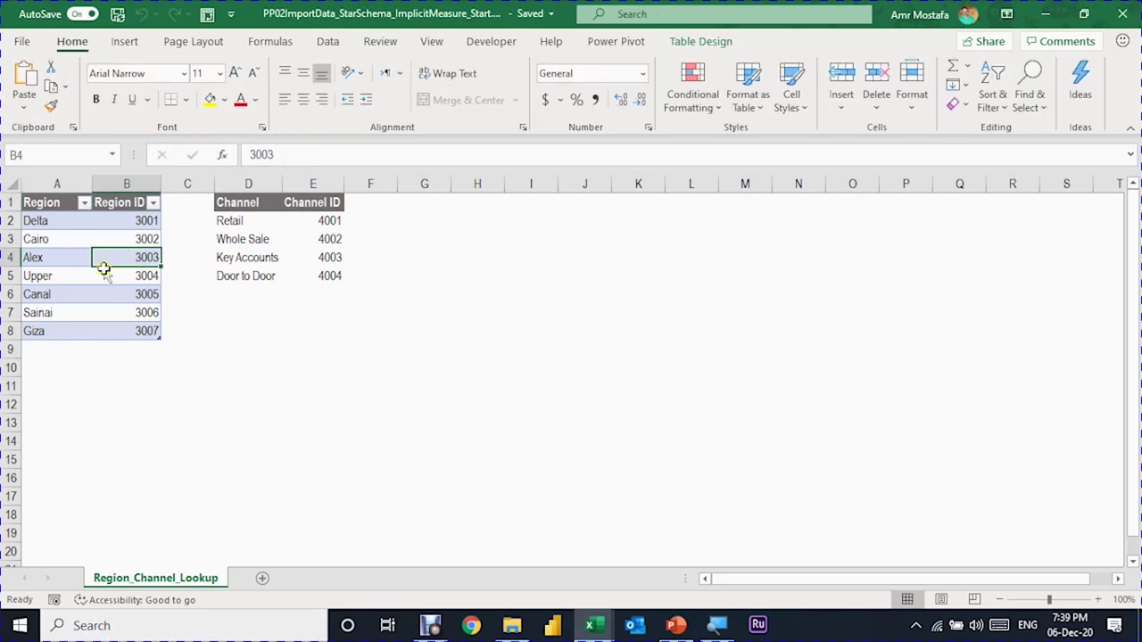
- Add the Region table to the Power Pivot data model, then return to the workbook's lookup sheet
click(624, 42)
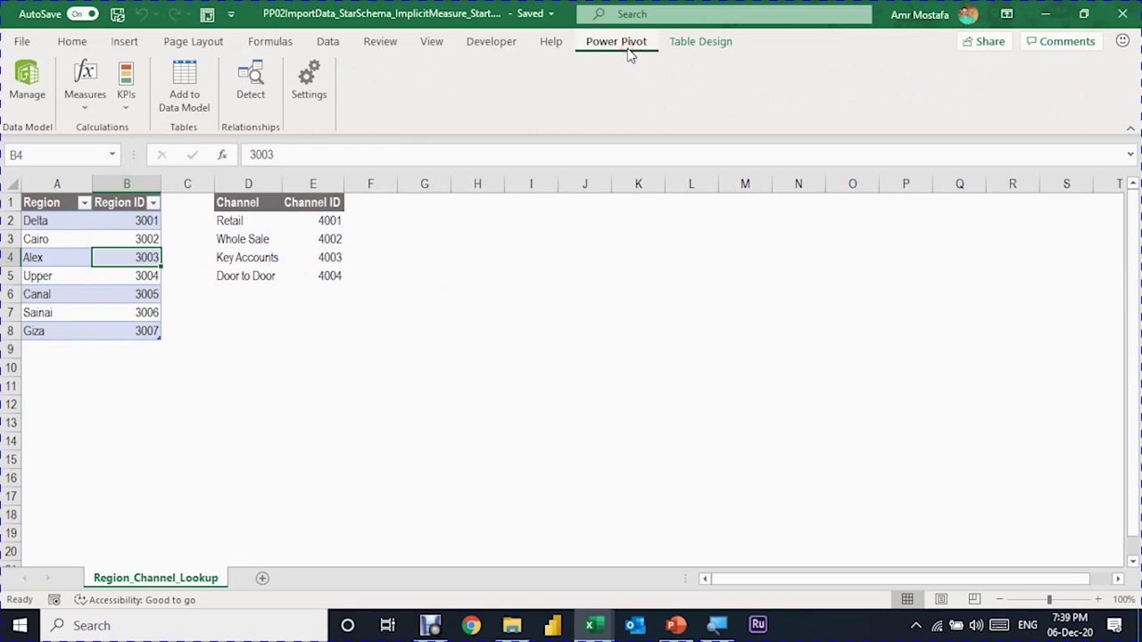
click(181, 96)
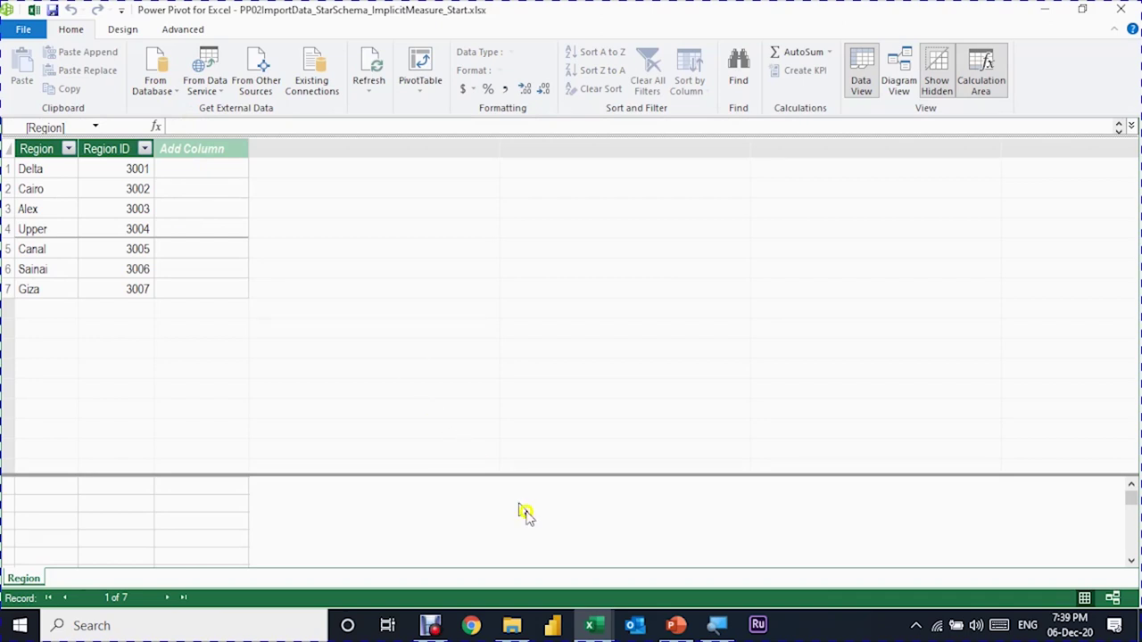
mouse_move(590, 624)
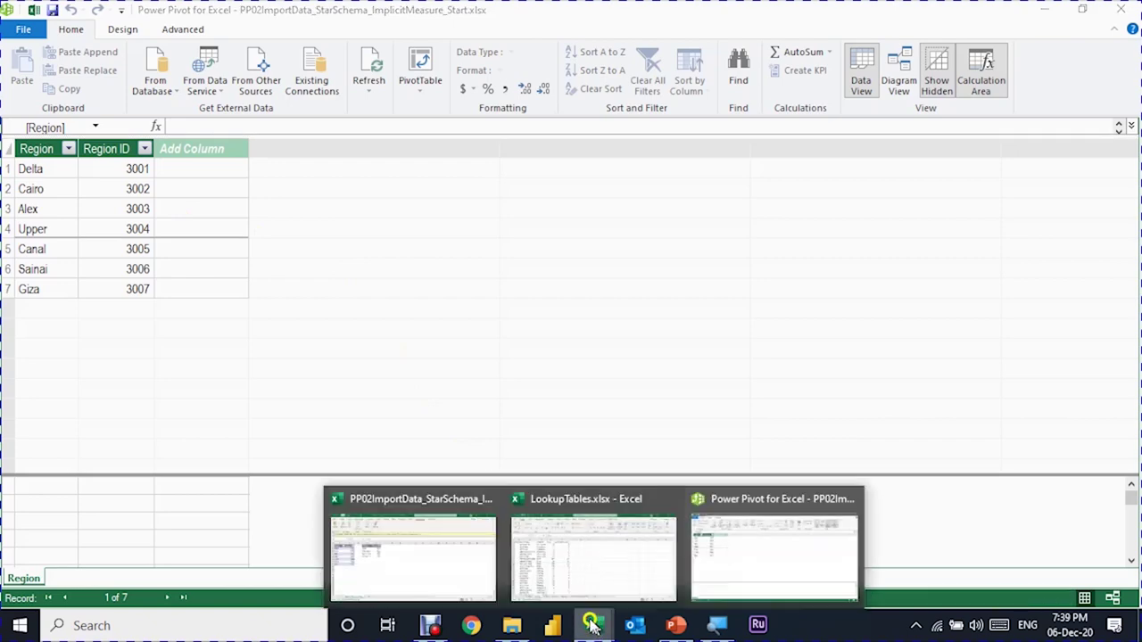
click(389, 568)
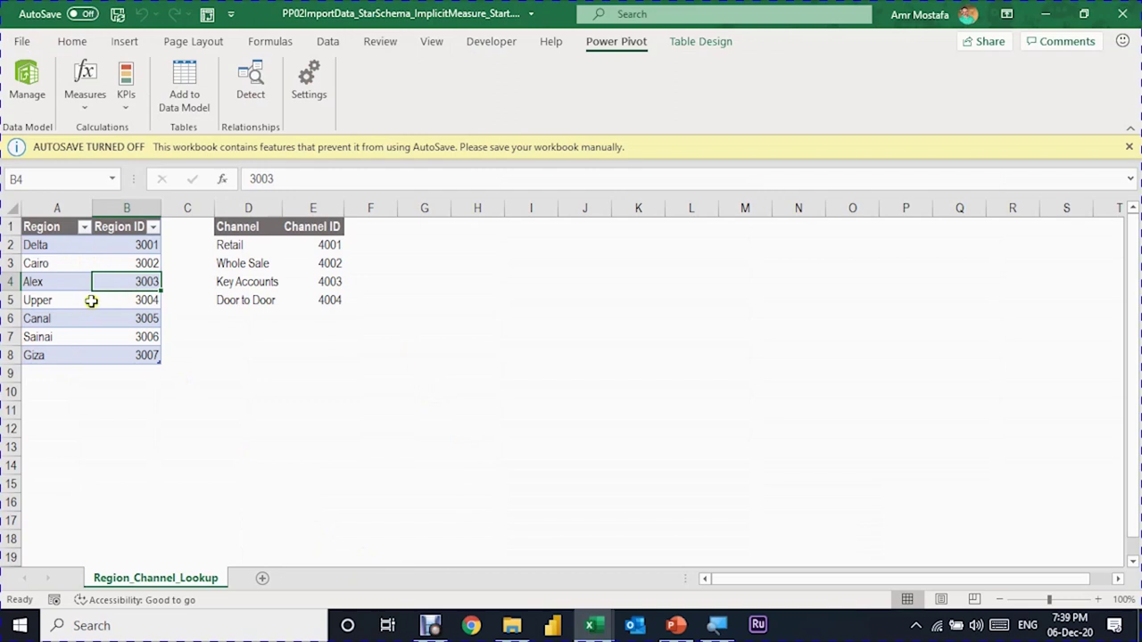
click(51, 379)
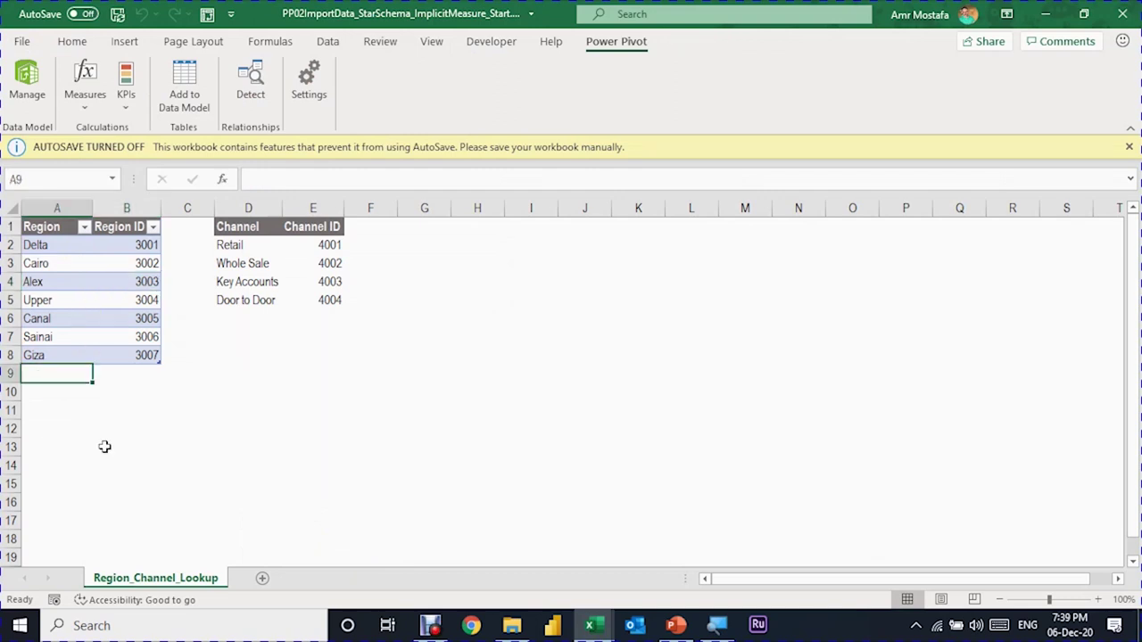
- Add the region PortSaid with Region ID 3008 as row 9 of the Region table
text(P)
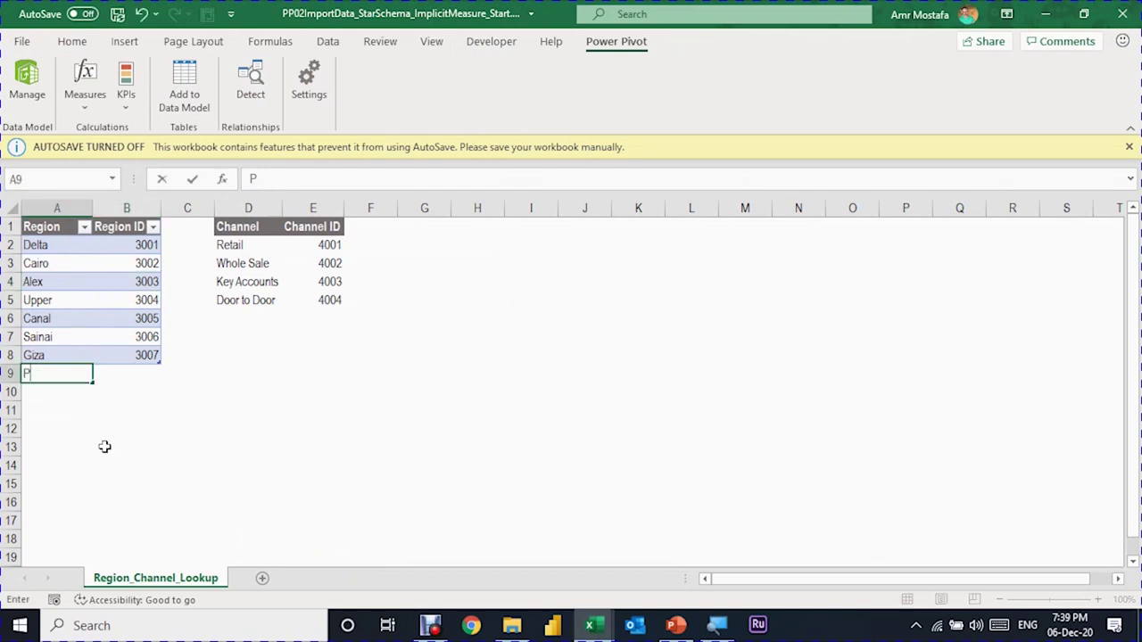
text(ory)
key(BackSpace)
text(tSai)
text(d)
key(Return)
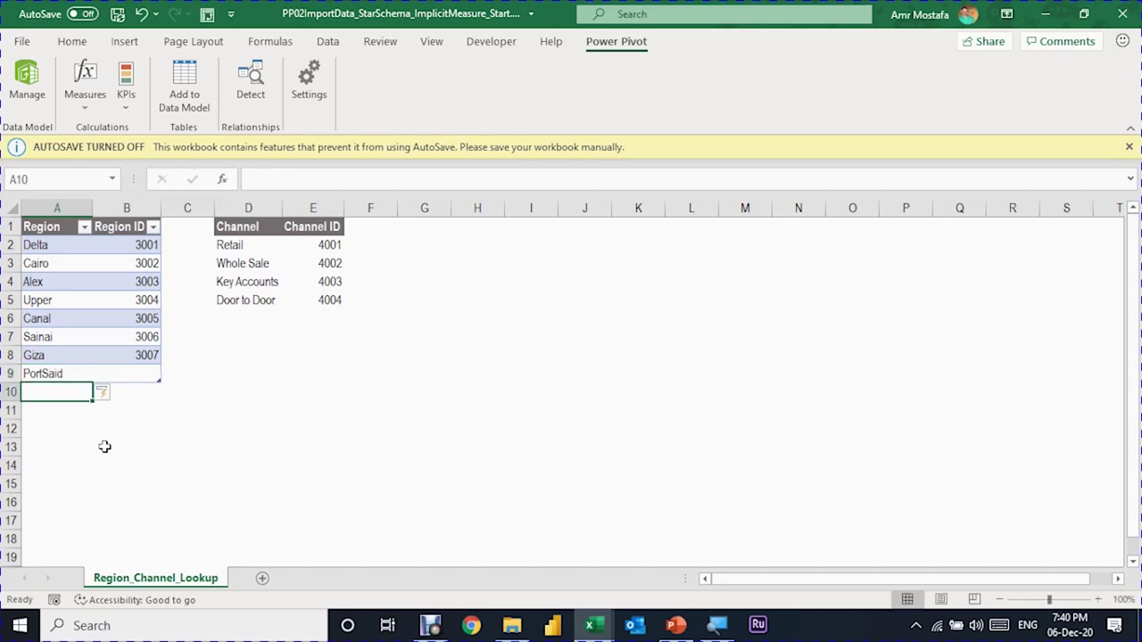
key(Up)
key(Right)
text(3)
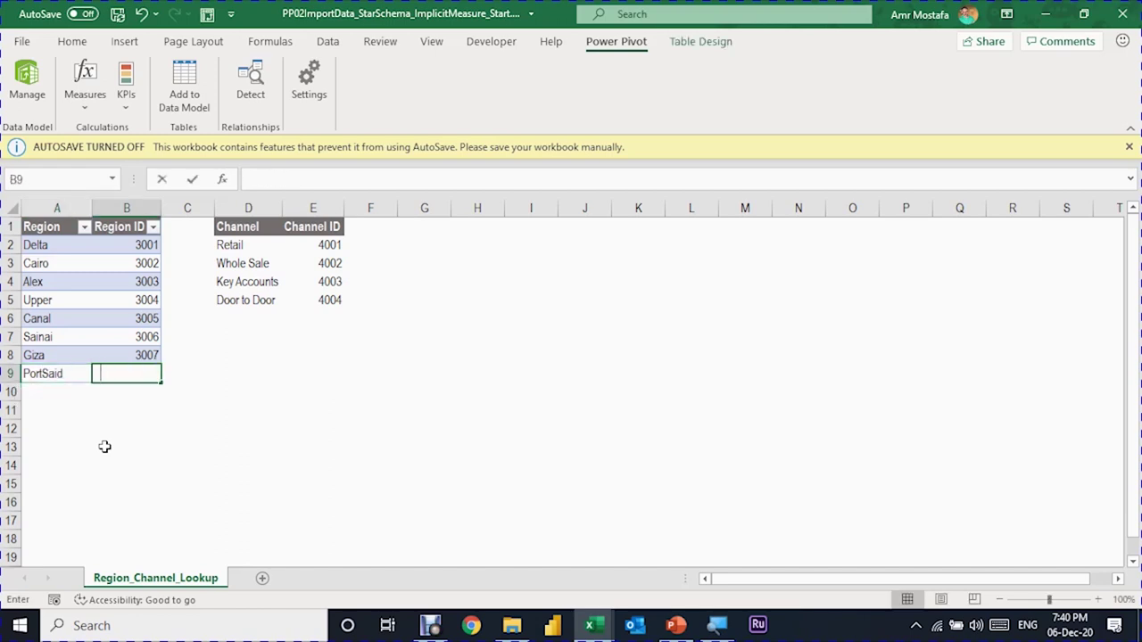
text(008)
key(Return)
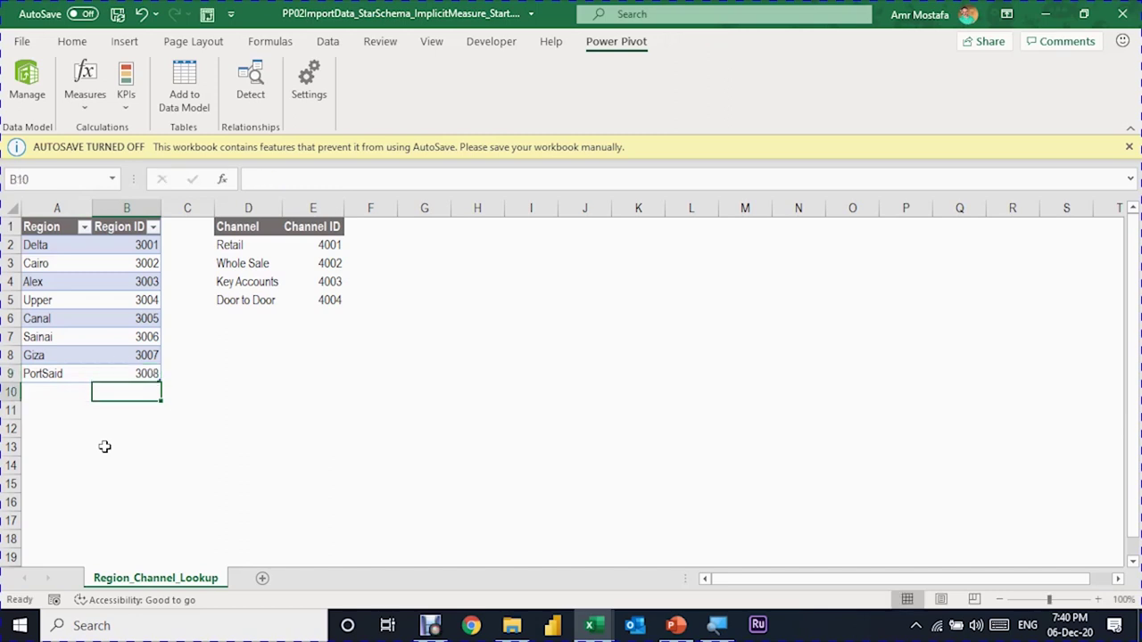
key(alt+Tab)
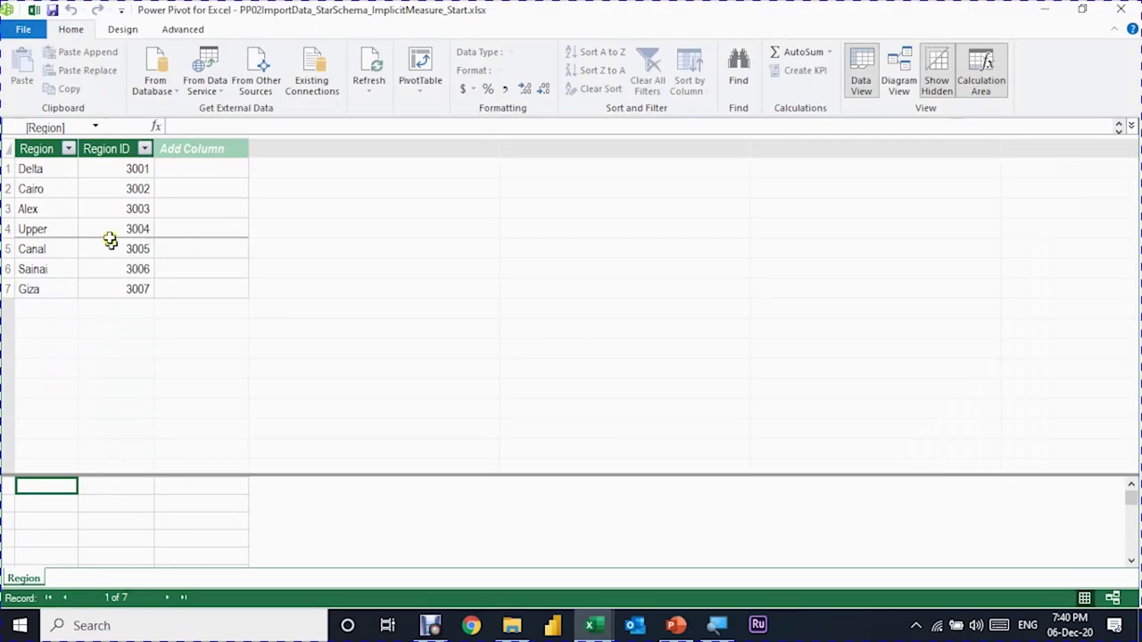
- Refresh the model's Region table so it picks up PortSaid (3008), then return to Excel
click(132, 249)
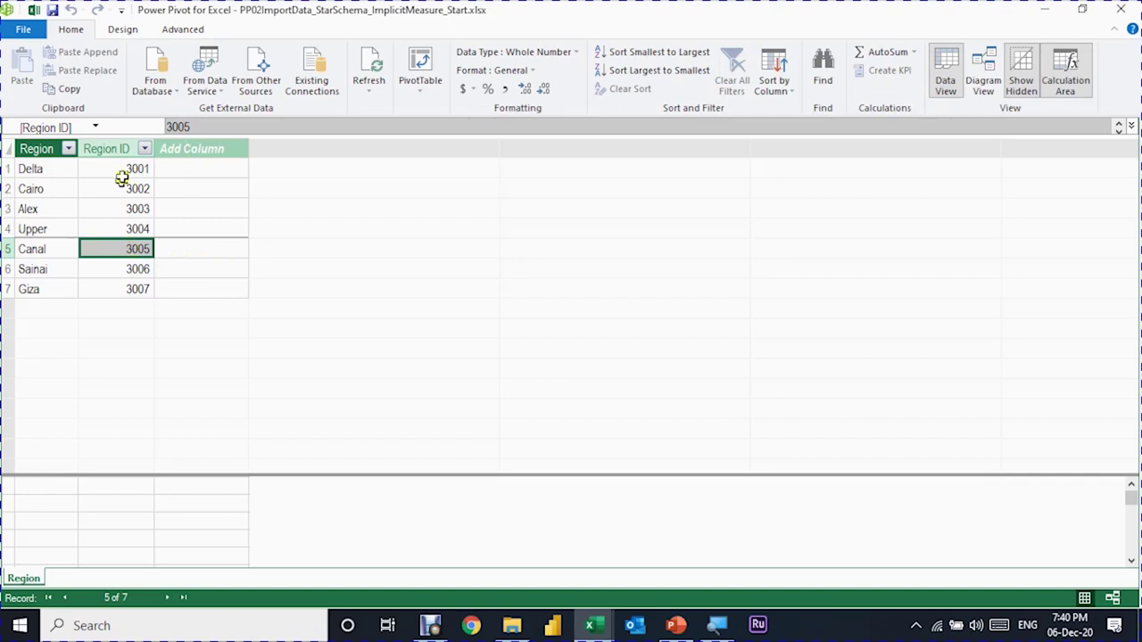
click(369, 89)
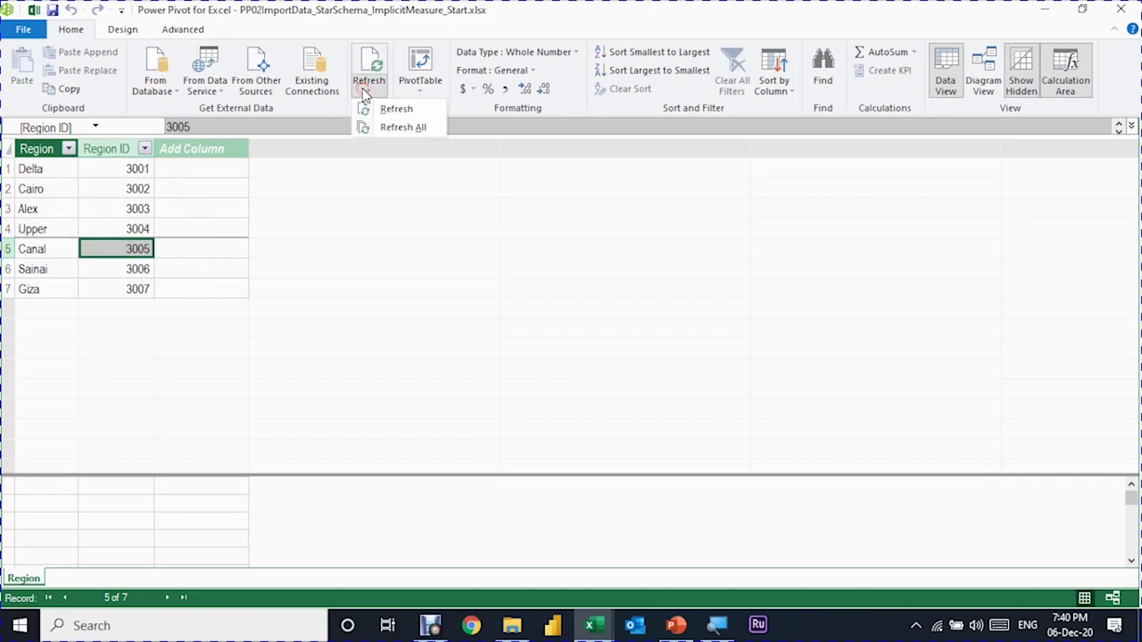
click(381, 108)
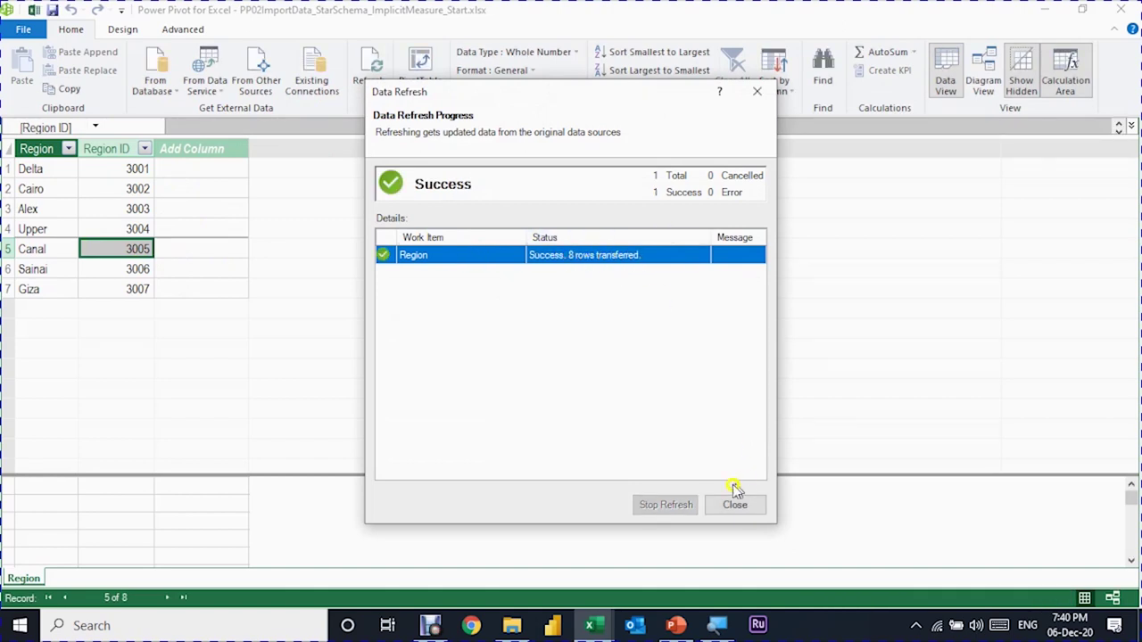
click(750, 506)
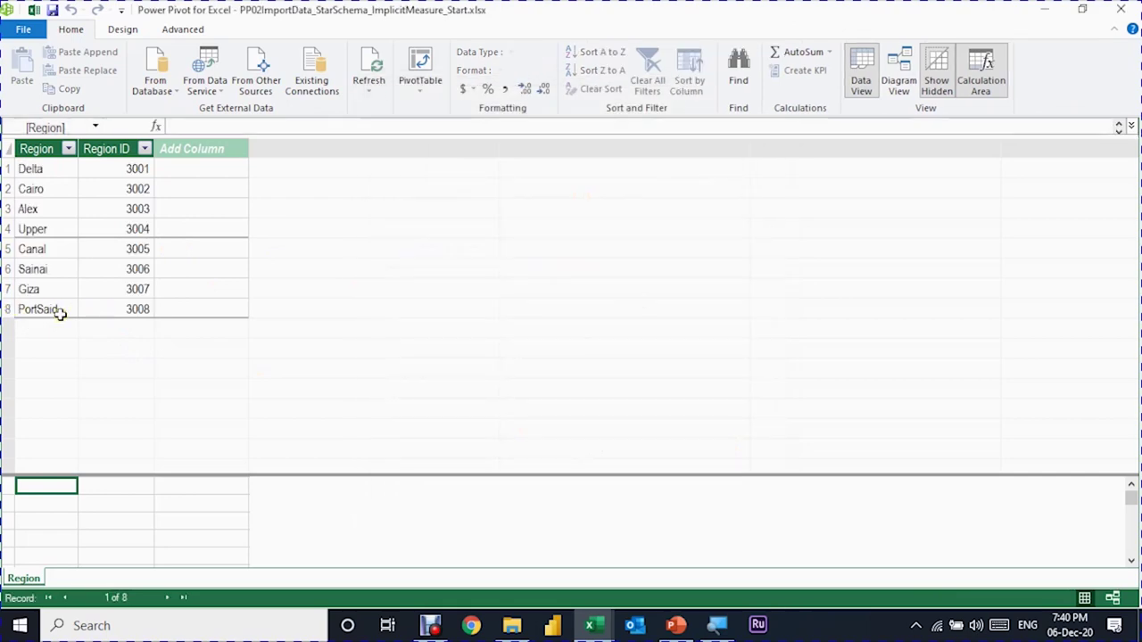
key(alt+Tab)
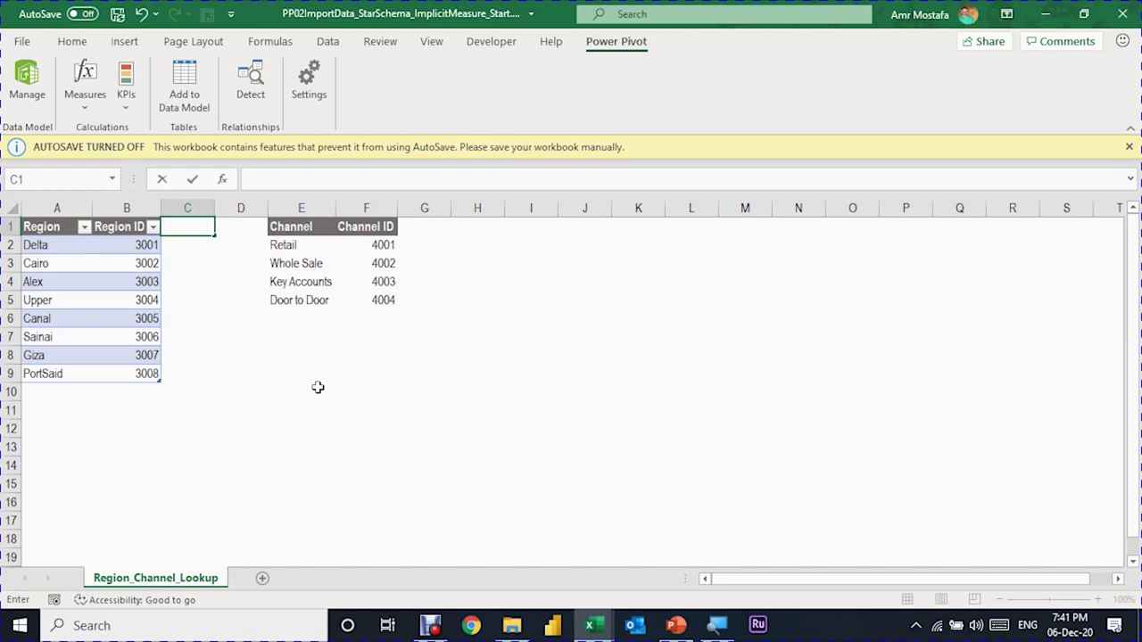
- Add a Sector column with G. Cairo for Cairo, refresh the model and compare both Region tables
key(Return)
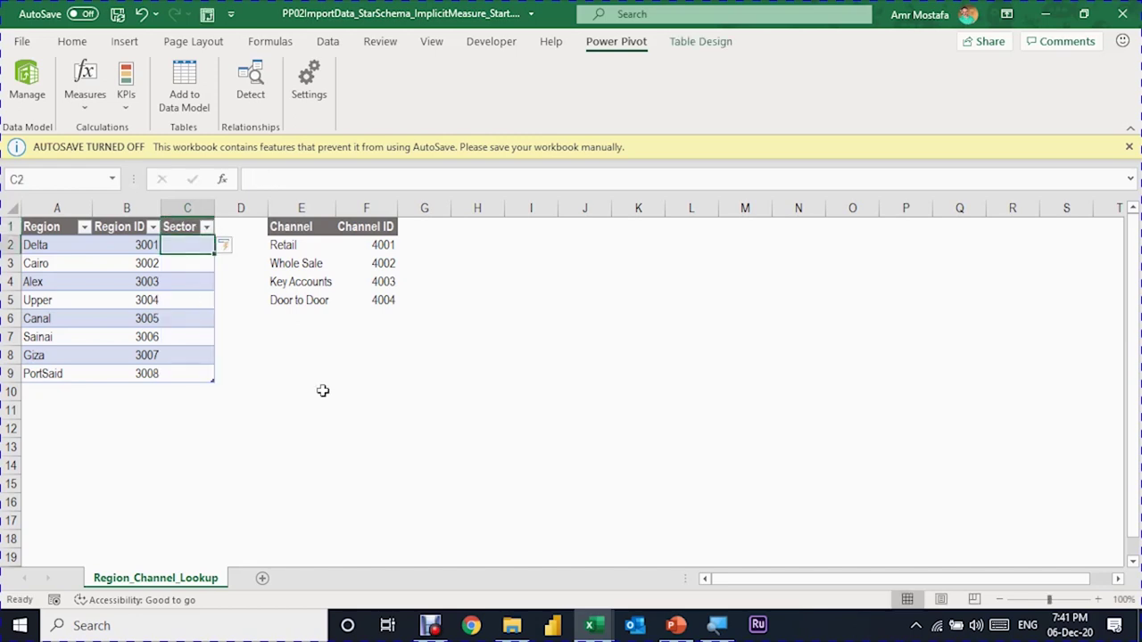
key(Down)
text(G)
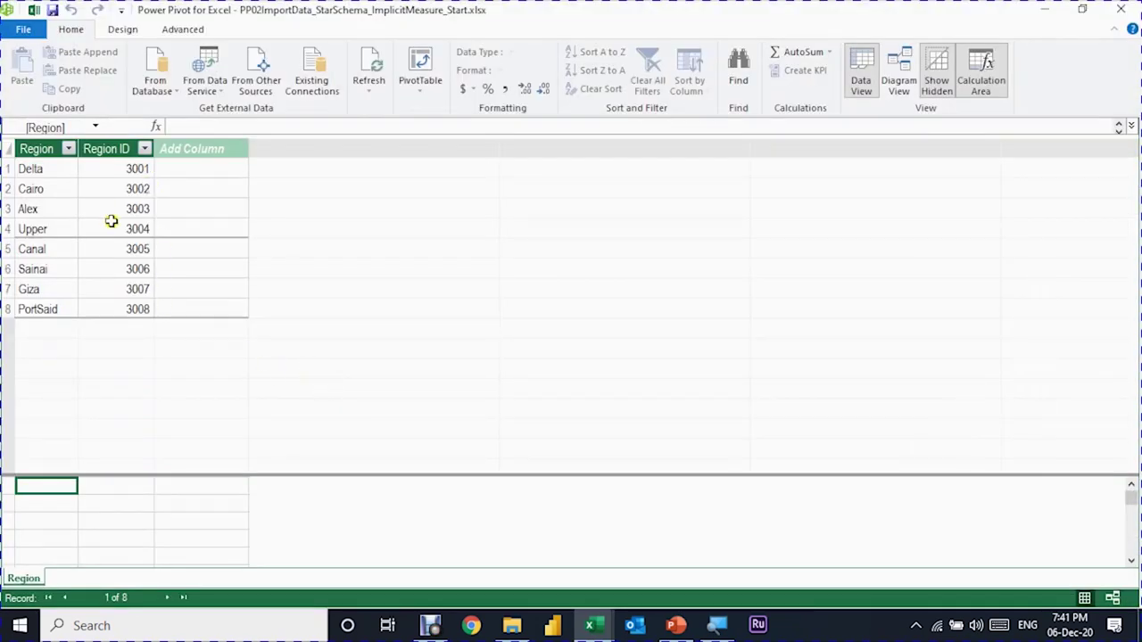
click(111, 223)
click(375, 58)
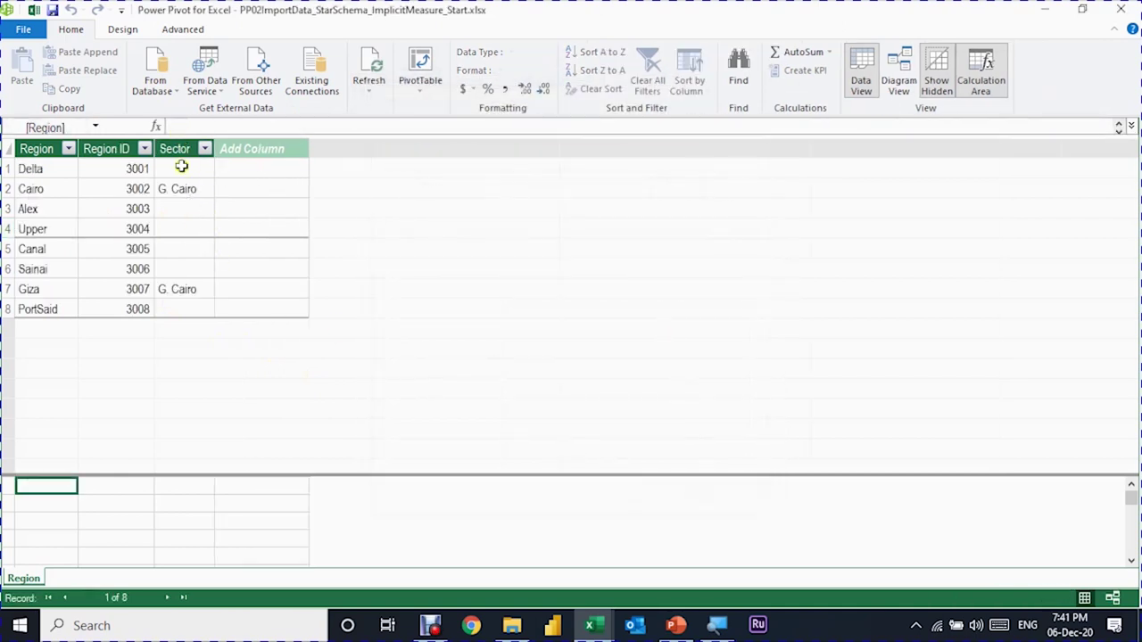
key(alt+Tab)
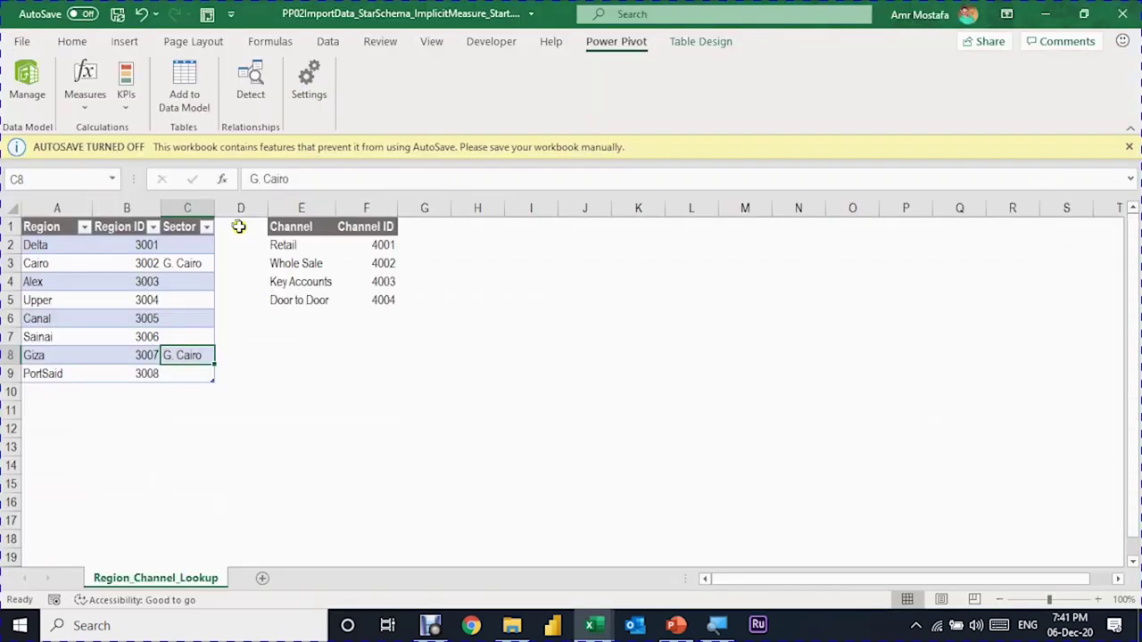
key(alt+Tab)
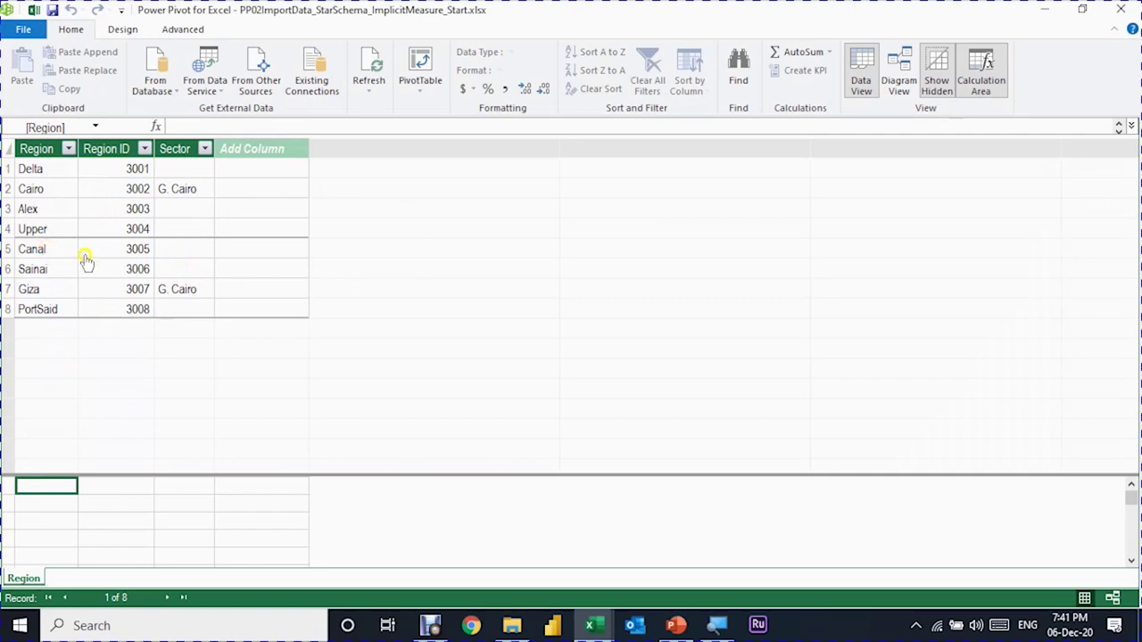
key(alt+Tab)
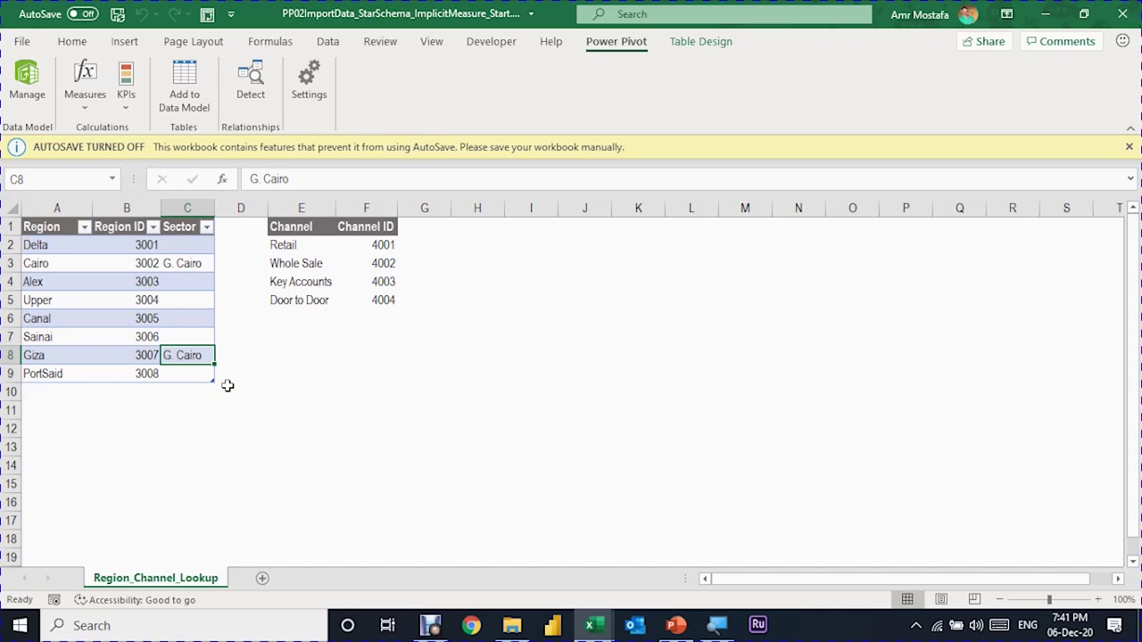
- Delete the Sector column and the PortSaid row from the Region table
click(189, 209)
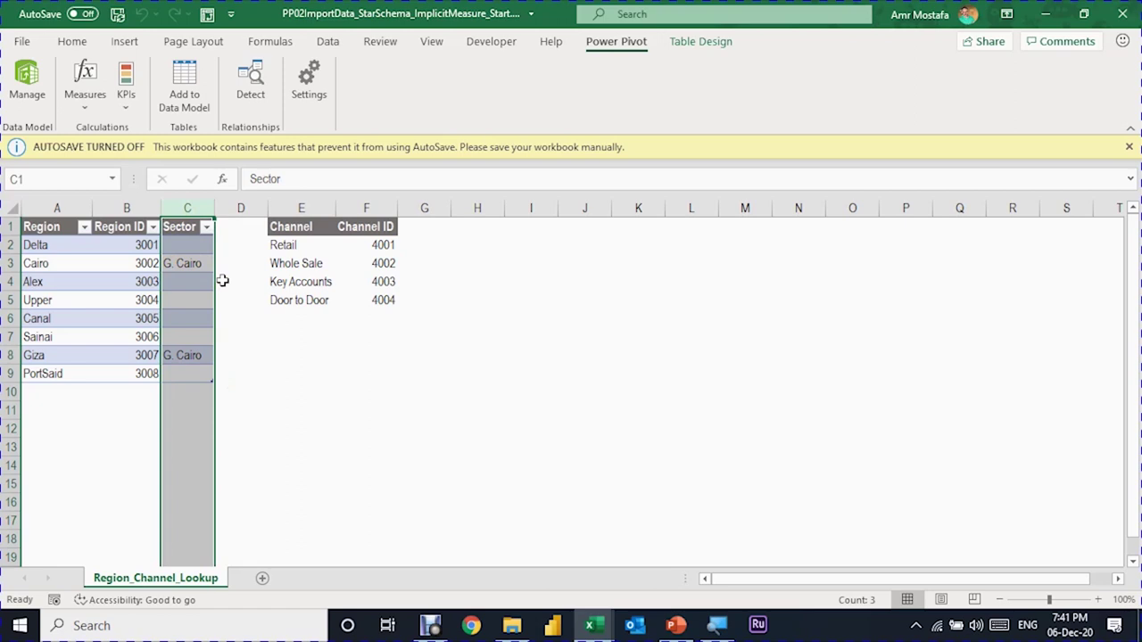
key(ctrl+minus)
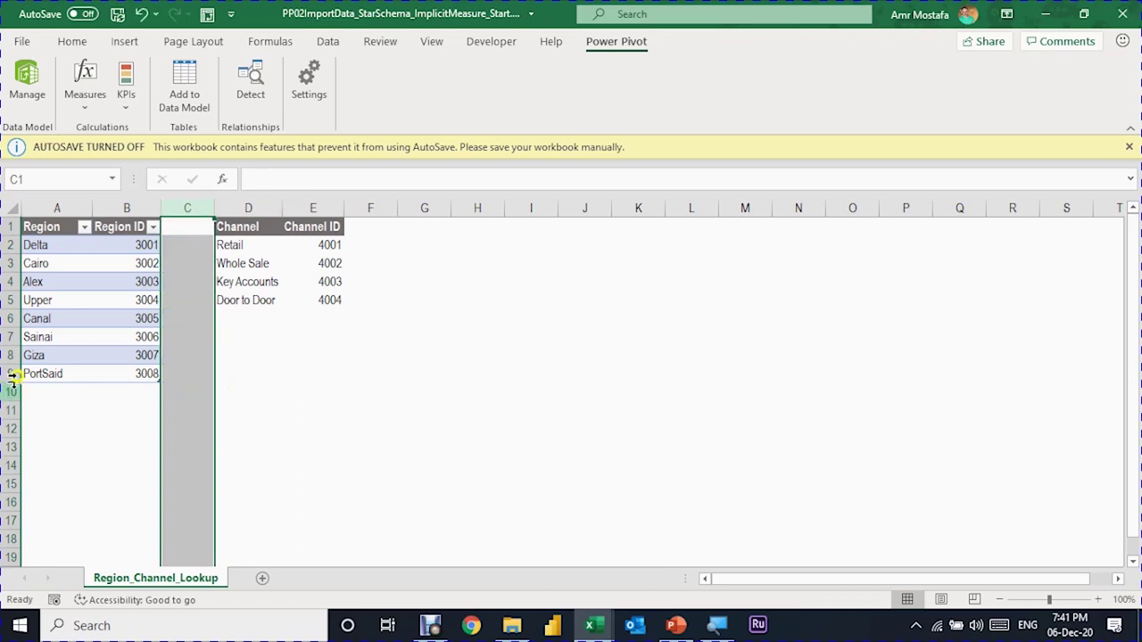
click(11, 373)
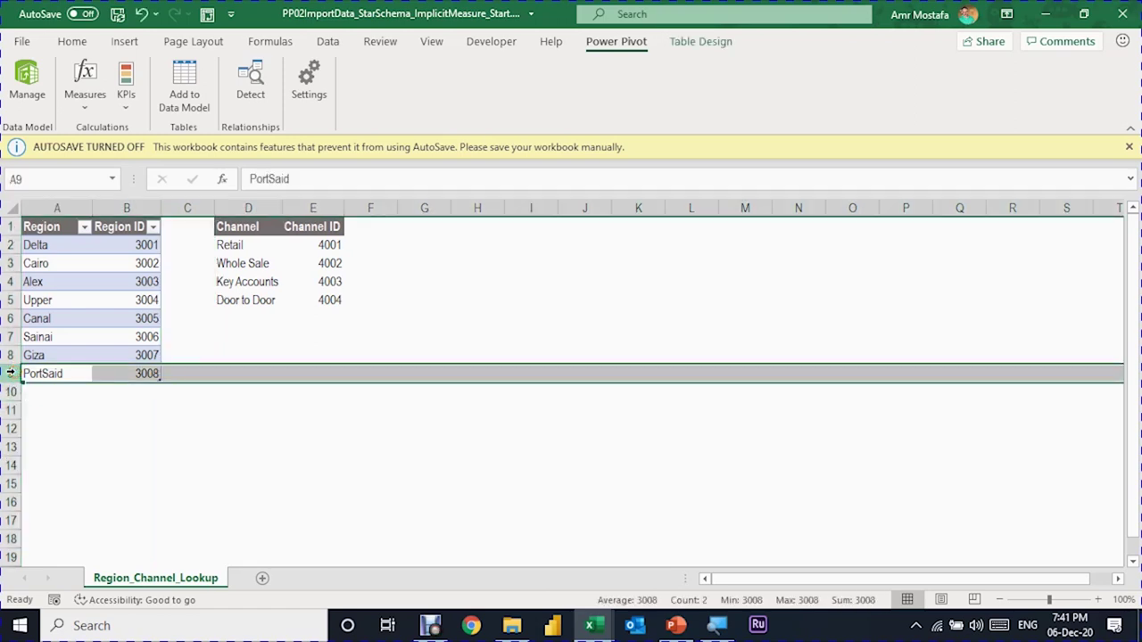
key(ctrl+minus)
- Refresh the model's Region table back to seven regions and return to Excel
click(260, 261)
key(alt+Tab)
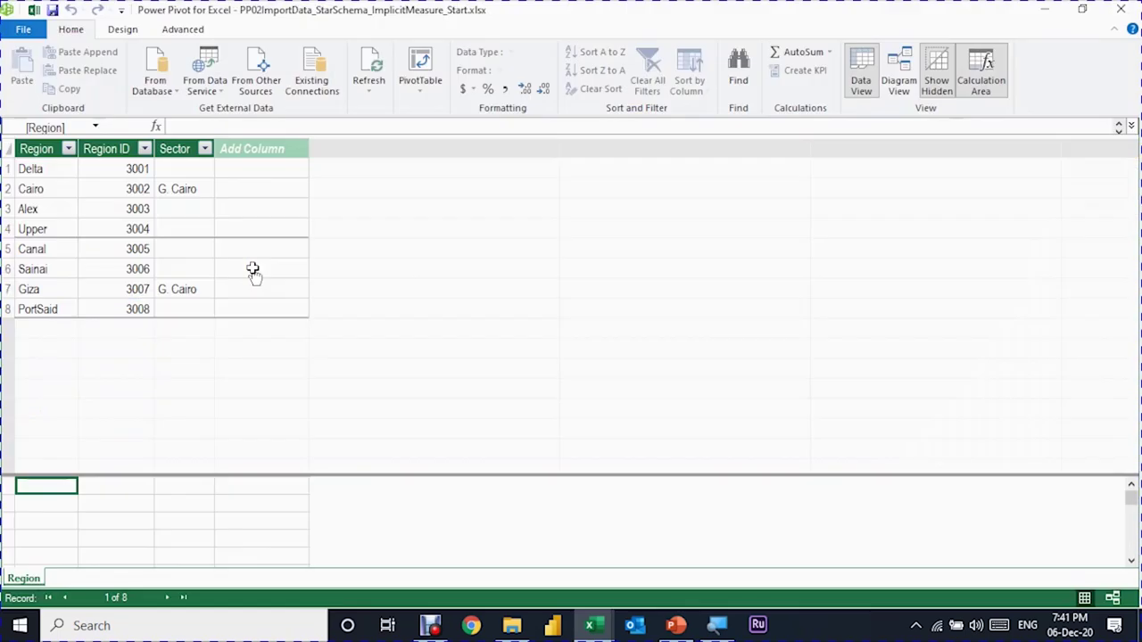
click(218, 232)
click(372, 67)
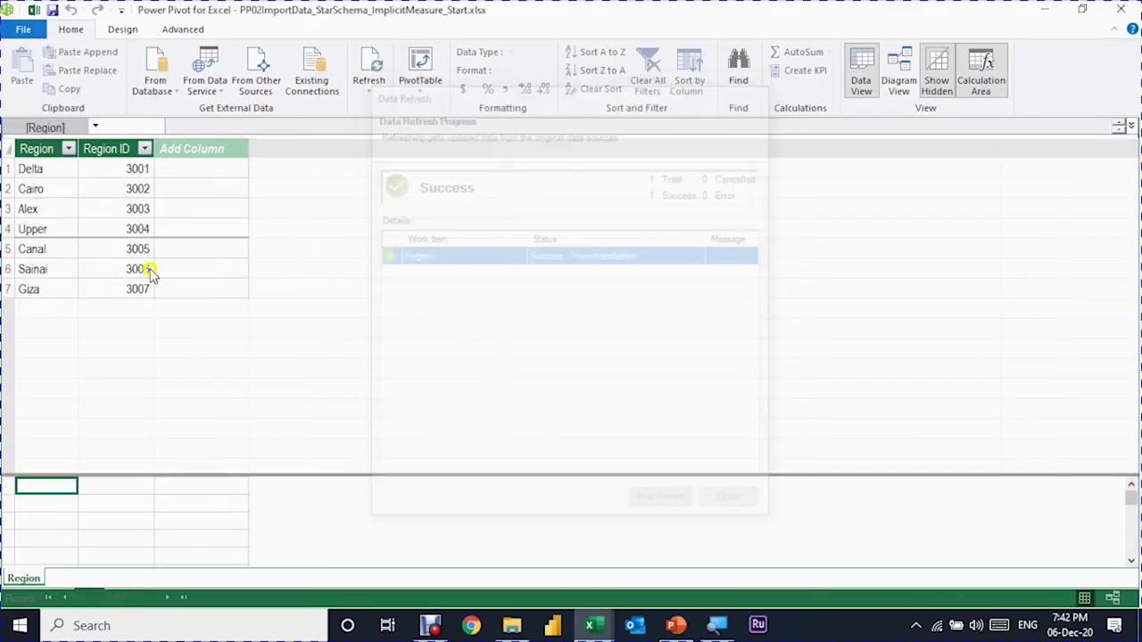
key(alt+Tab)
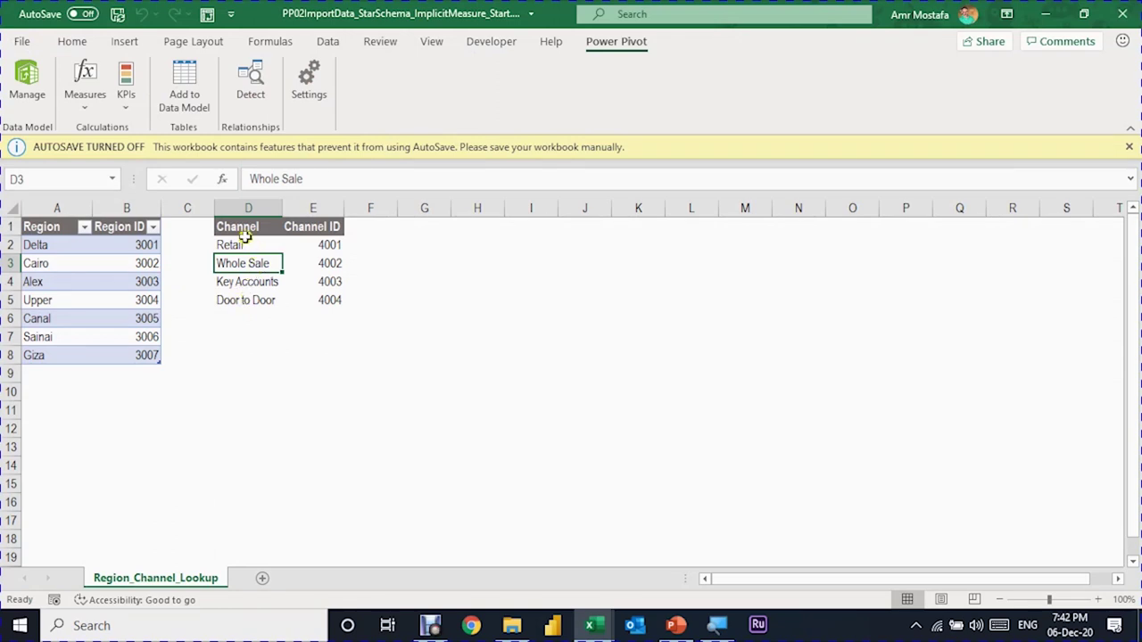
- Dismiss the Create Table prompt for the Channel list and copy D1:E5 instead
drag(242, 229, 326, 301)
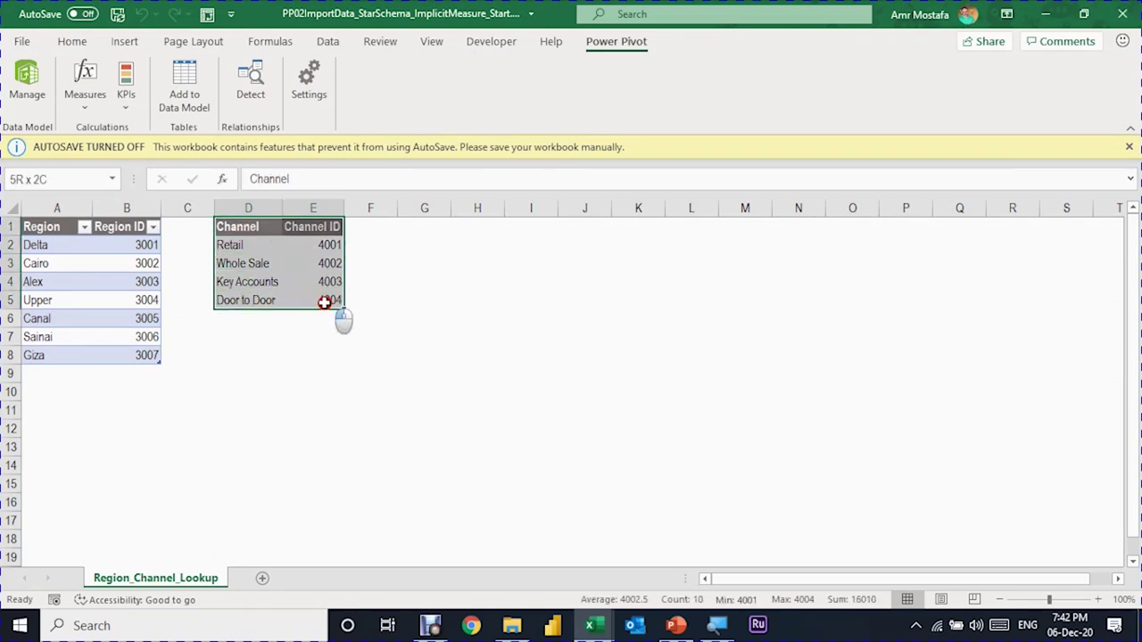
click(237, 265)
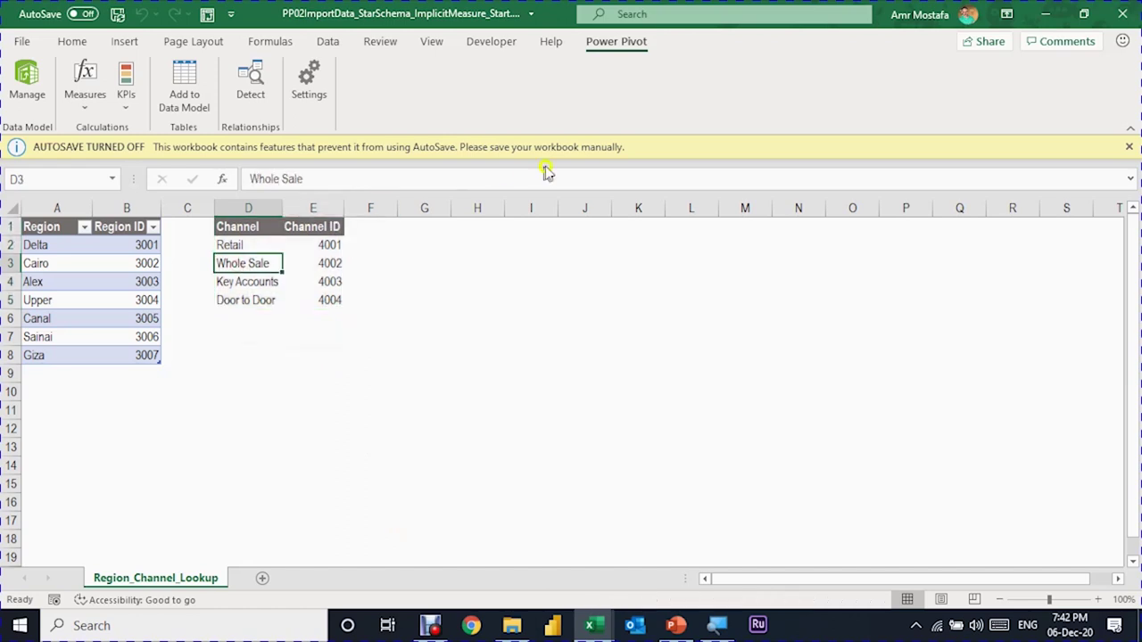
click(179, 96)
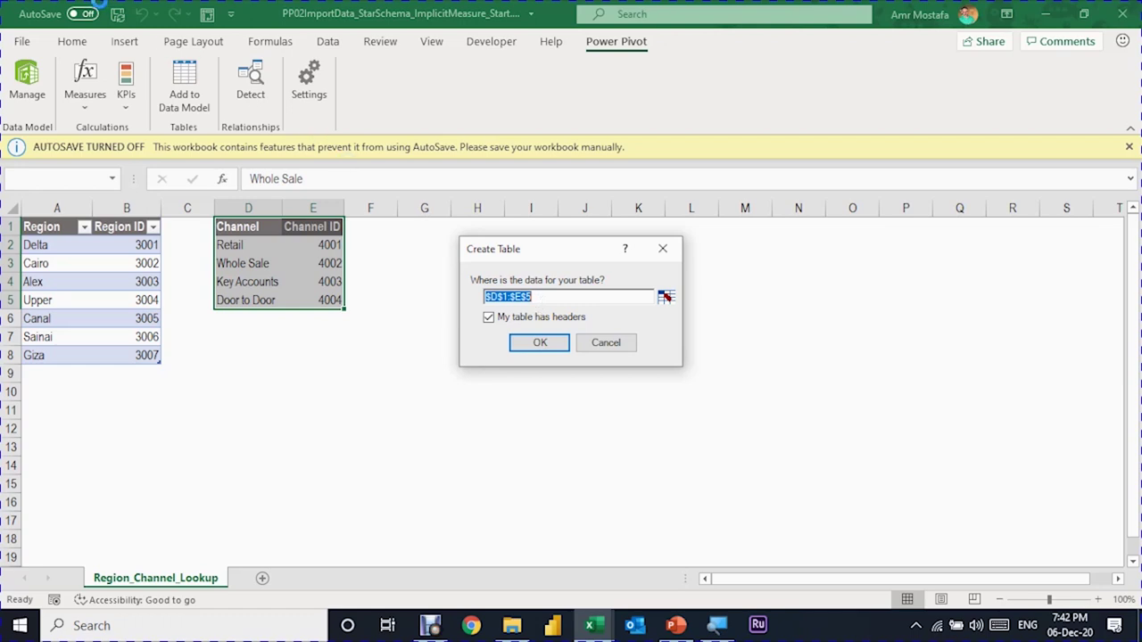
key(Return)
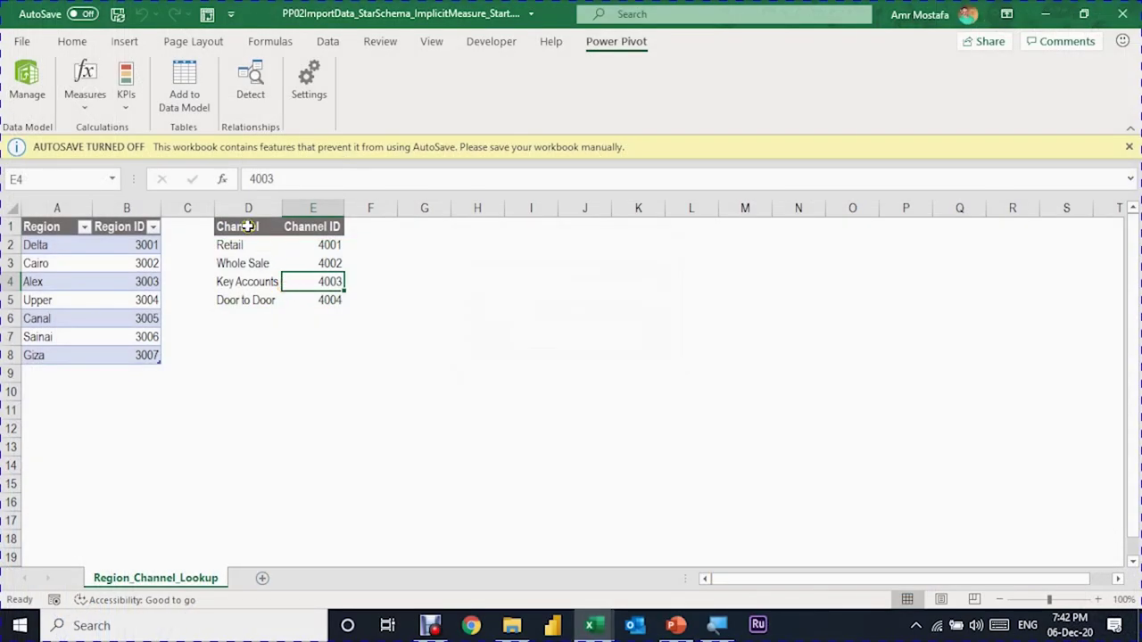
drag(248, 226, 309, 300)
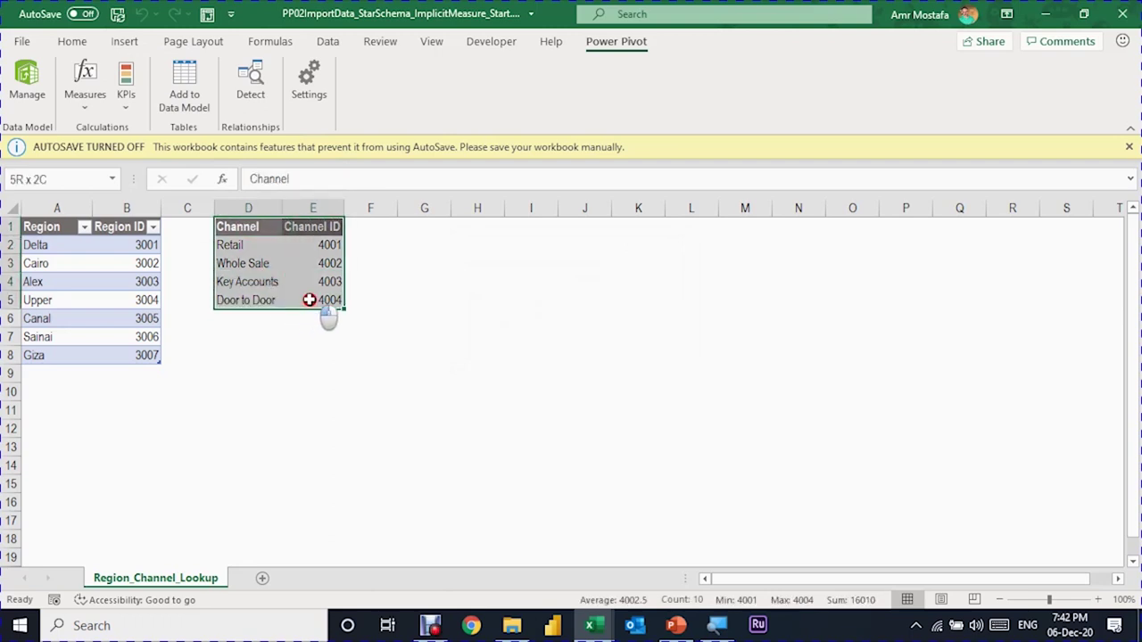
key(ctrl+c)
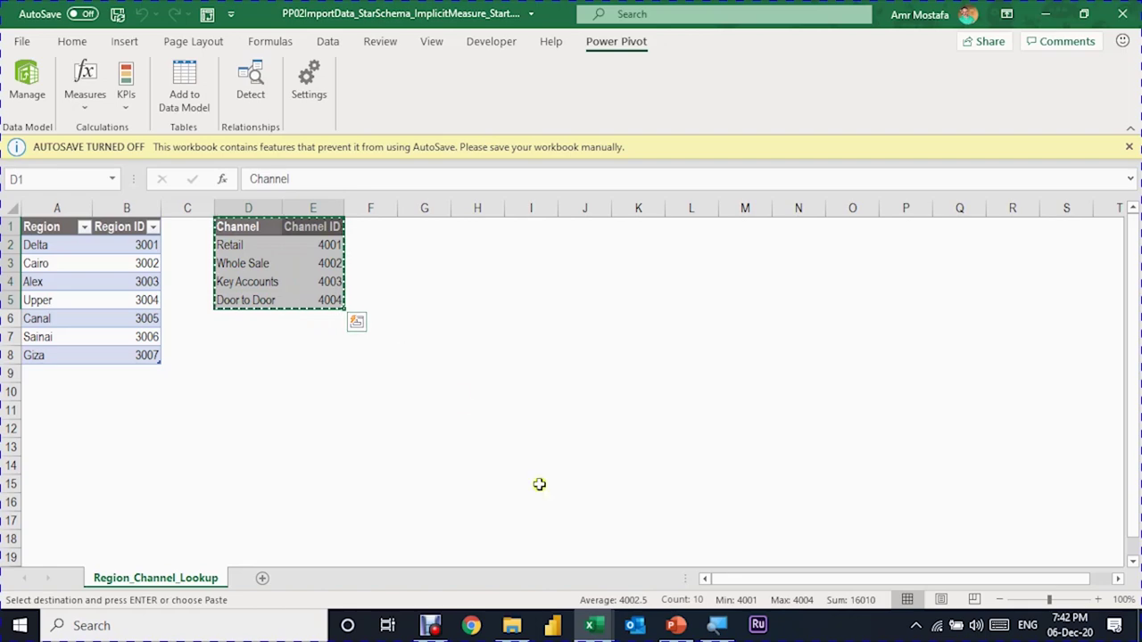
- Paste the copied channel list into Power Pivot as a table named Channel, using first-row headers
mouse_move(596, 620)
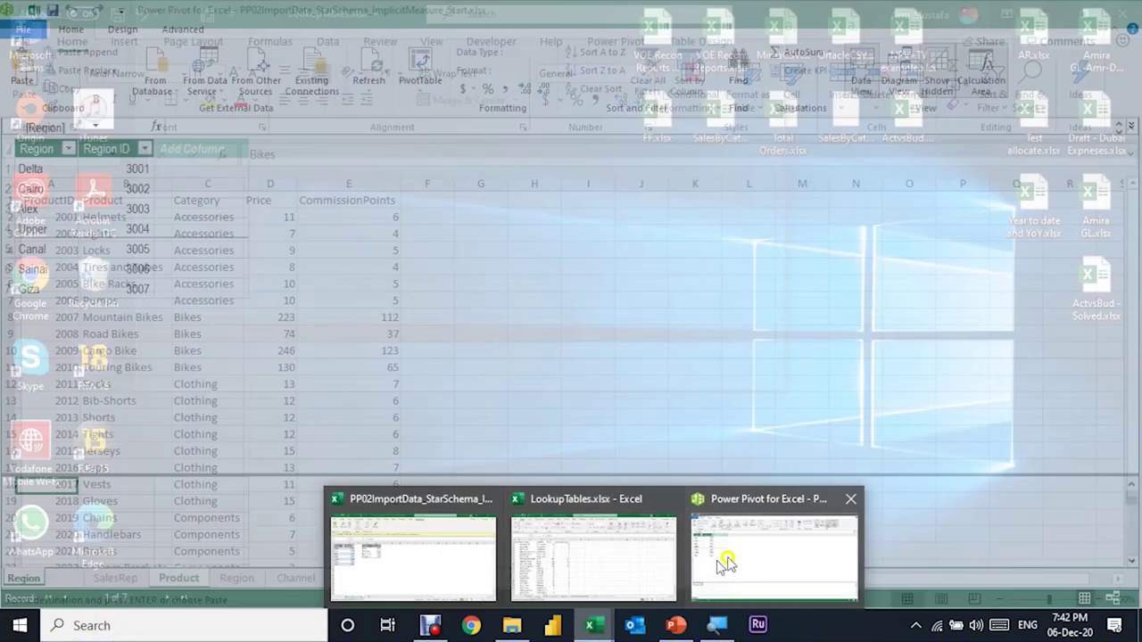
click(726, 562)
click(27, 68)
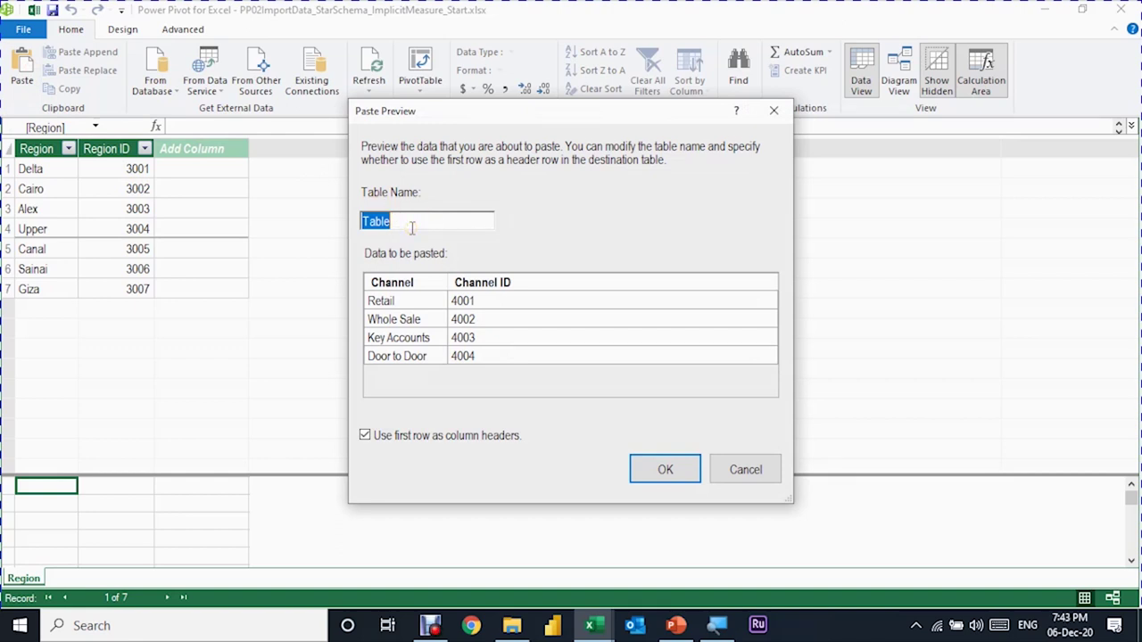
text(Channel)
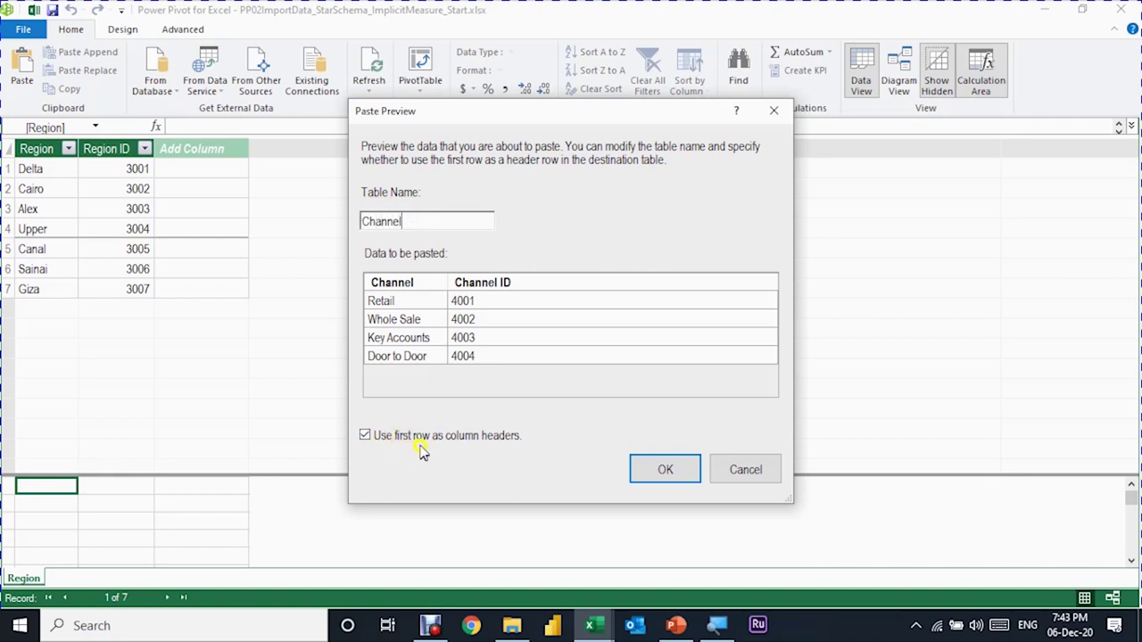
click(365, 436)
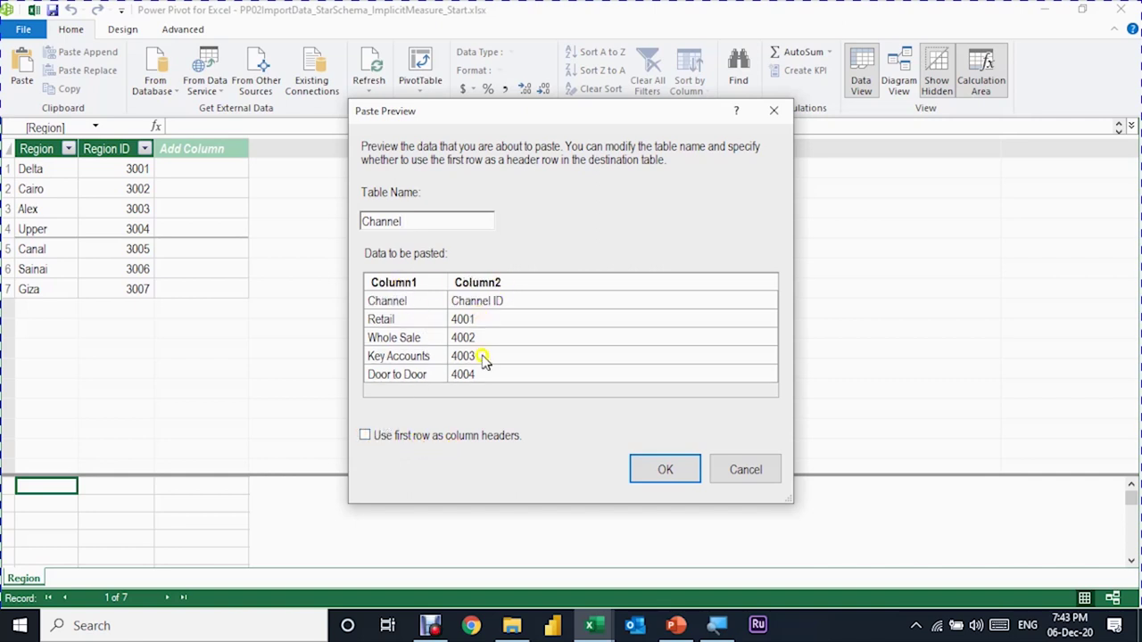
click(364, 436)
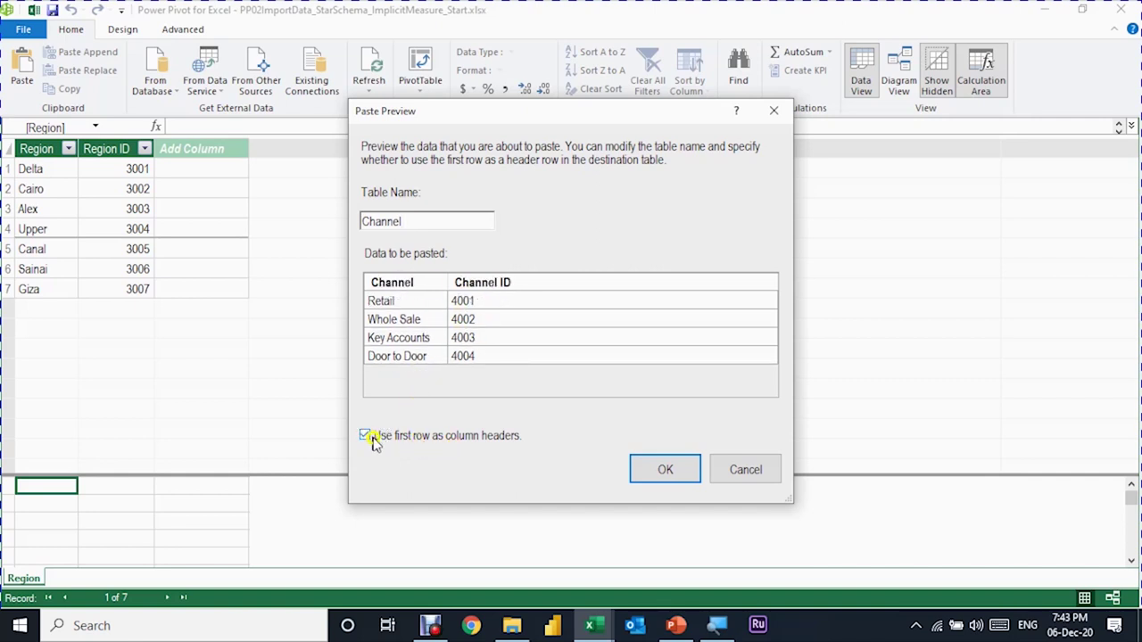
click(667, 469)
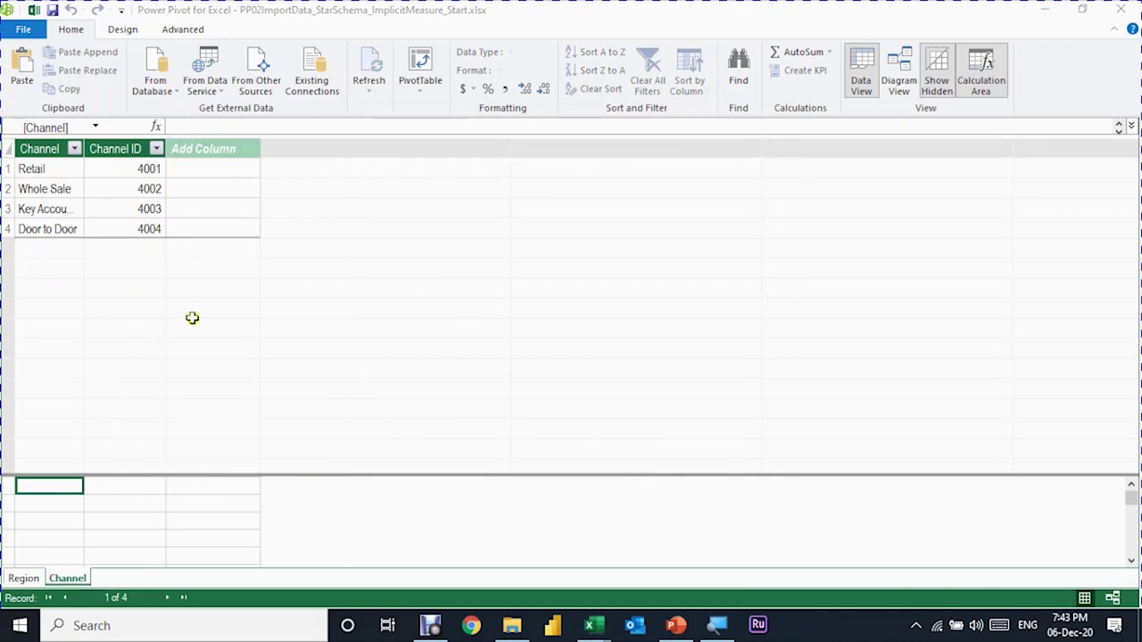
key(alt+Tab)
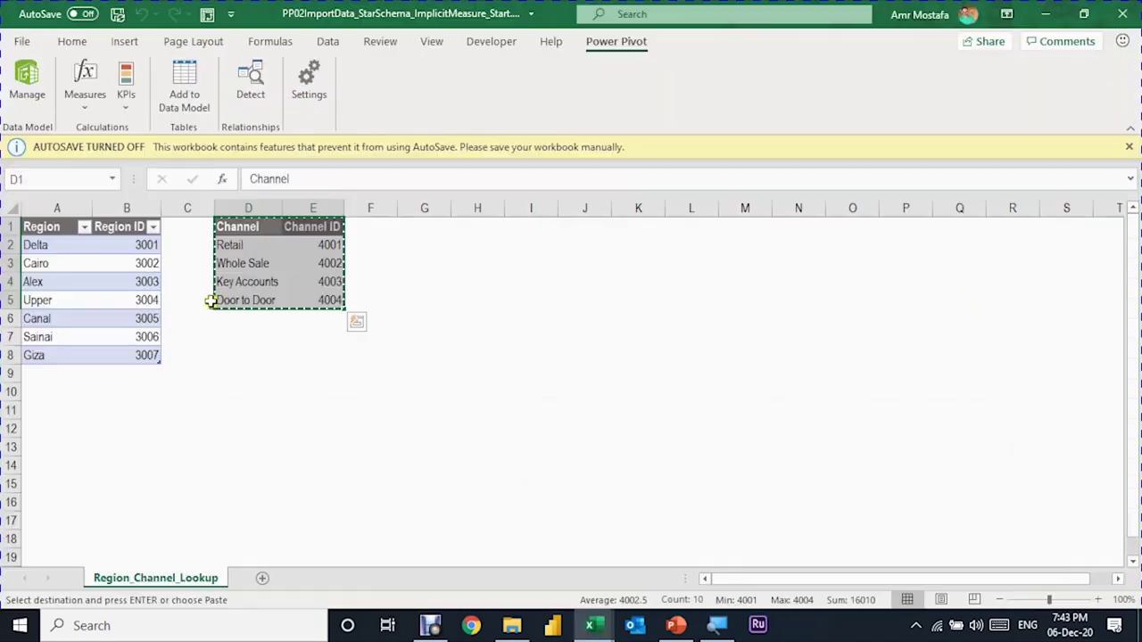
- Move between LookupTables.xlsx and the lookup workbook, then bring up Power Pivot's four-row Channel table
click(324, 251)
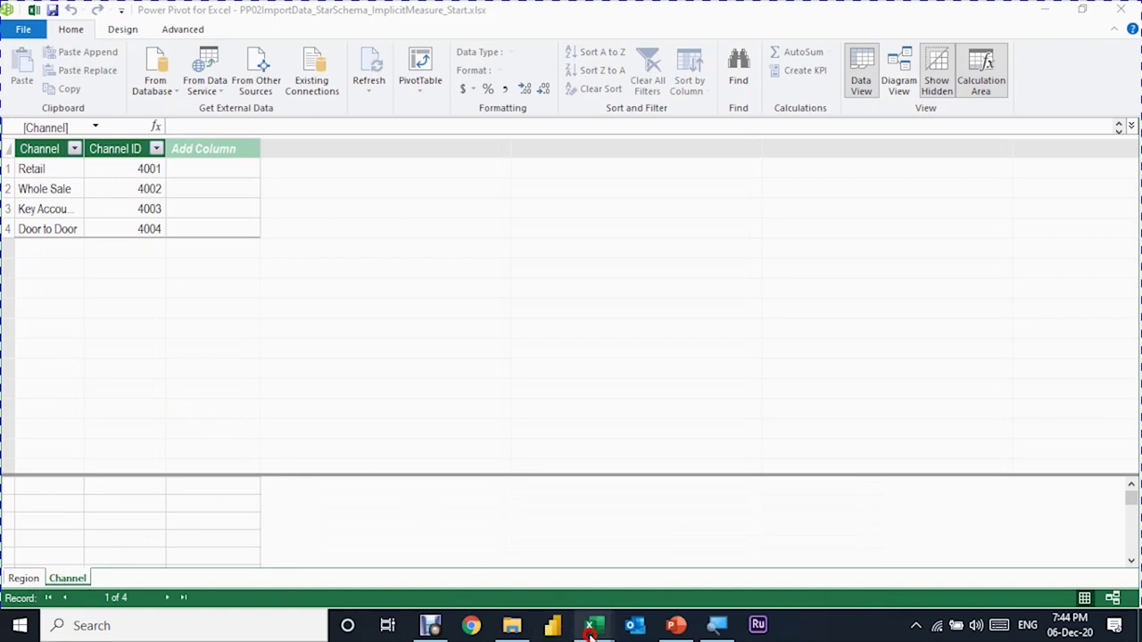
click(586, 632)
click(581, 575)
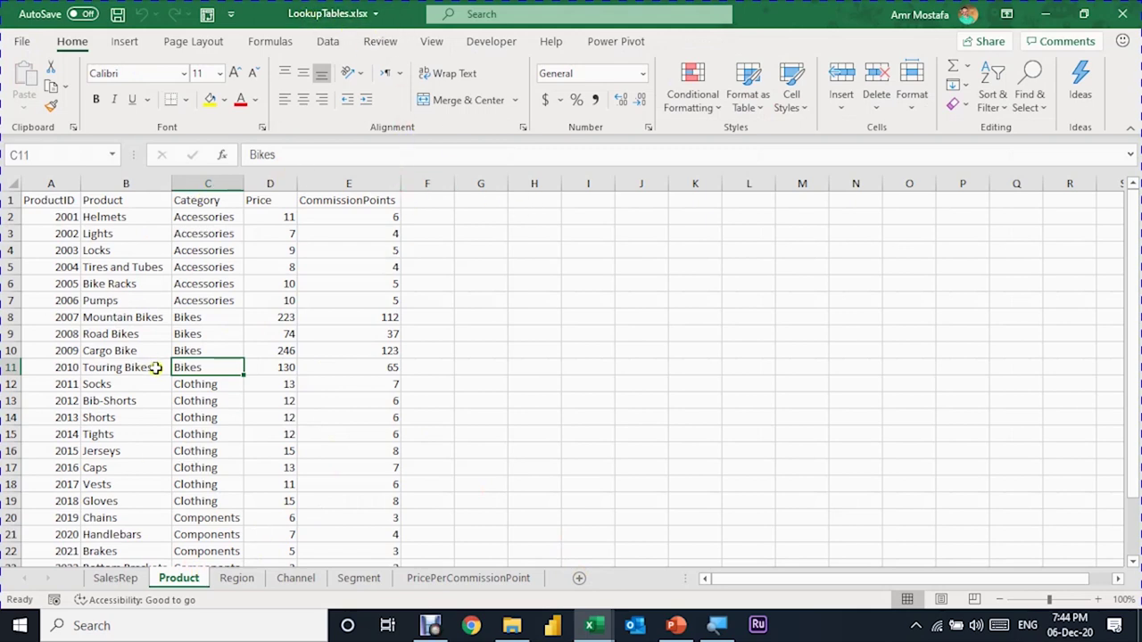
click(1122, 14)
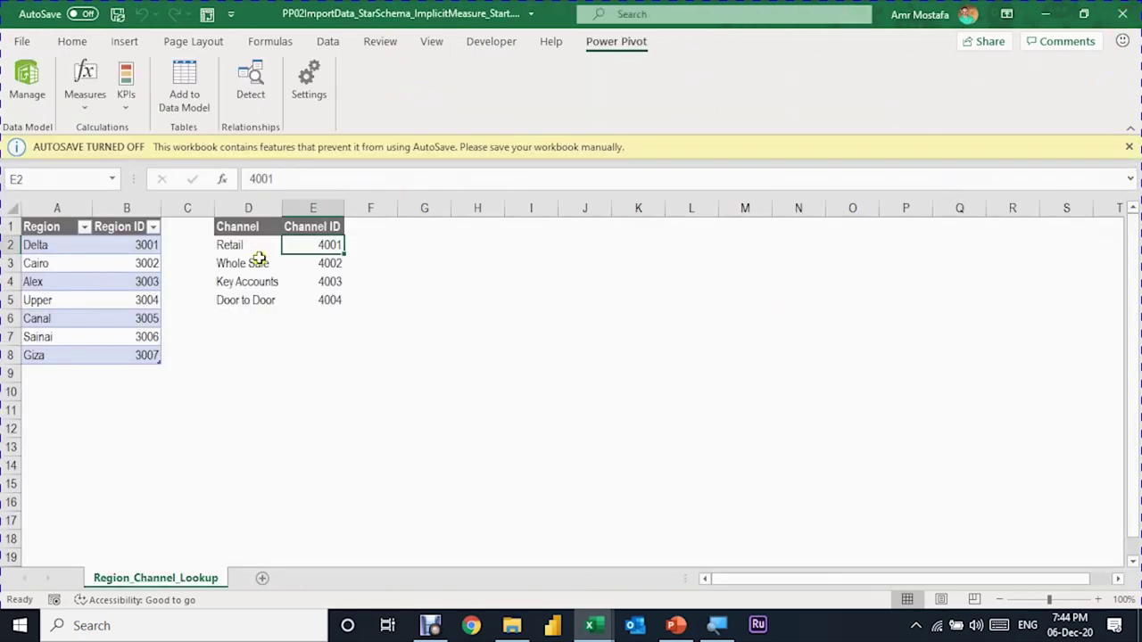
click(255, 263)
key(alt+b)
key(a)
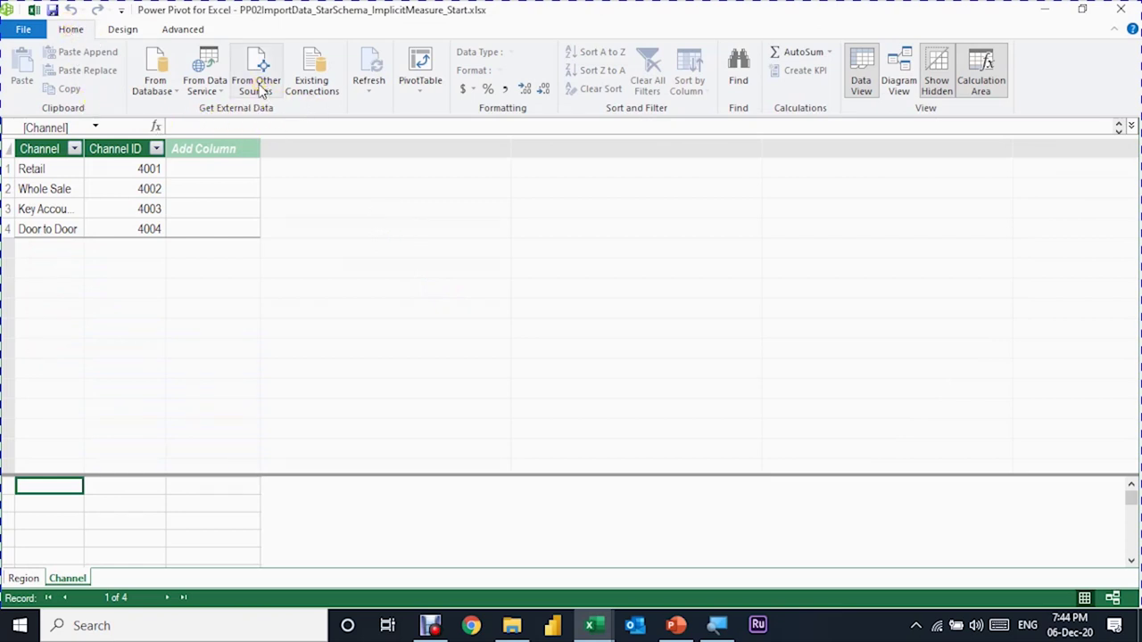
- Start an Excel File import from LookupTables.xlsx with 'Use first row as column headers' ticked
click(261, 90)
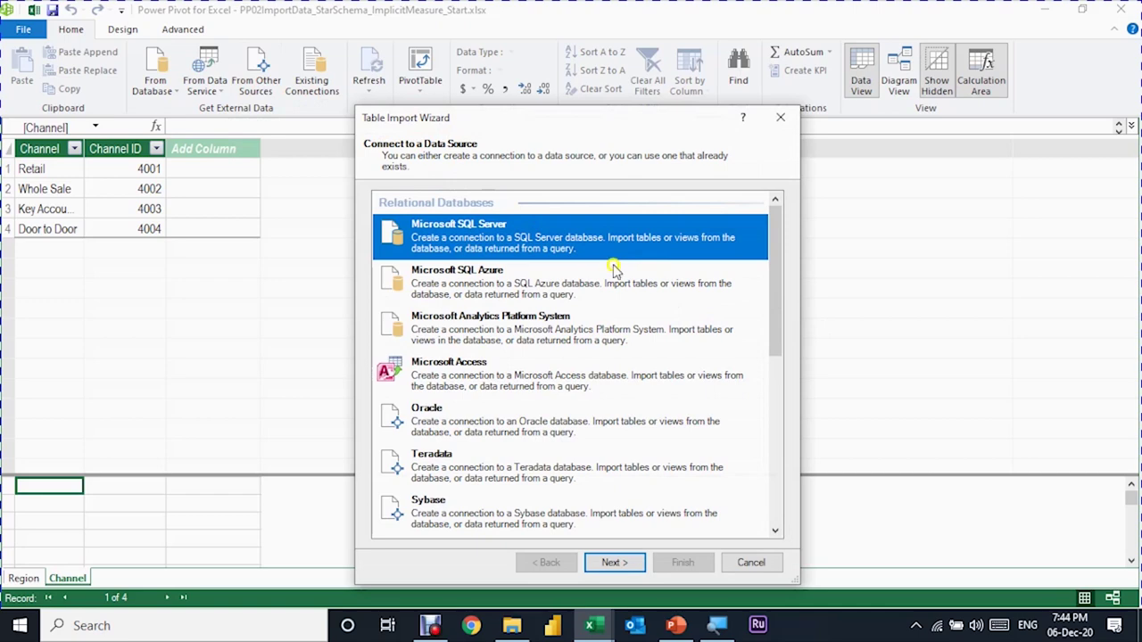
scroll(608, 275, down, 3)
scroll(607, 276, down, 3)
scroll(608, 281, down, 3)
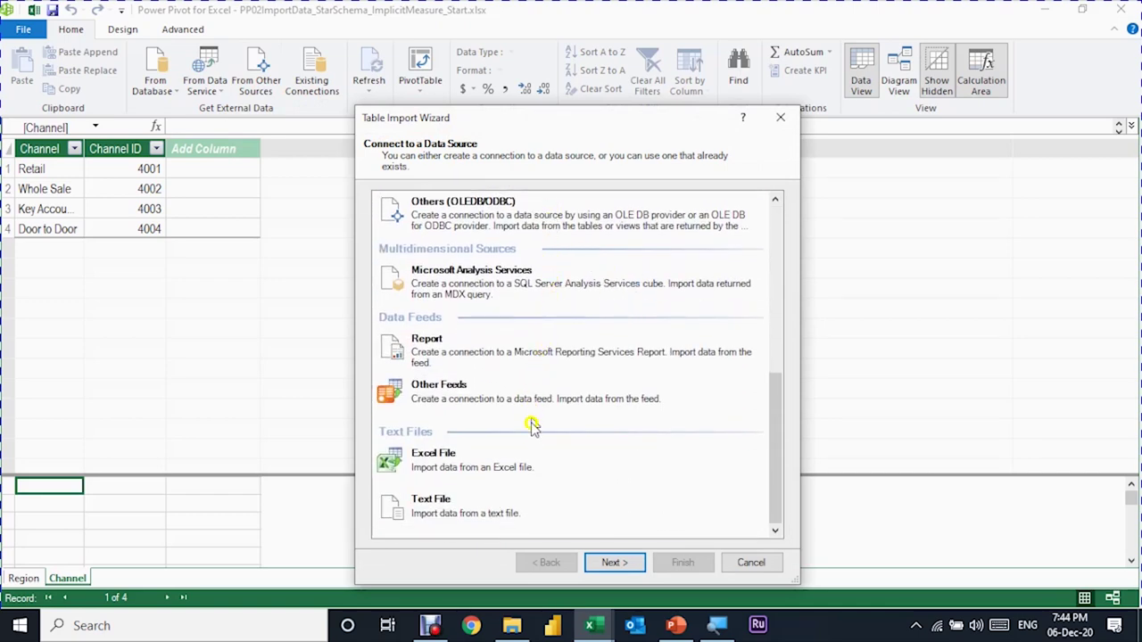
click(528, 459)
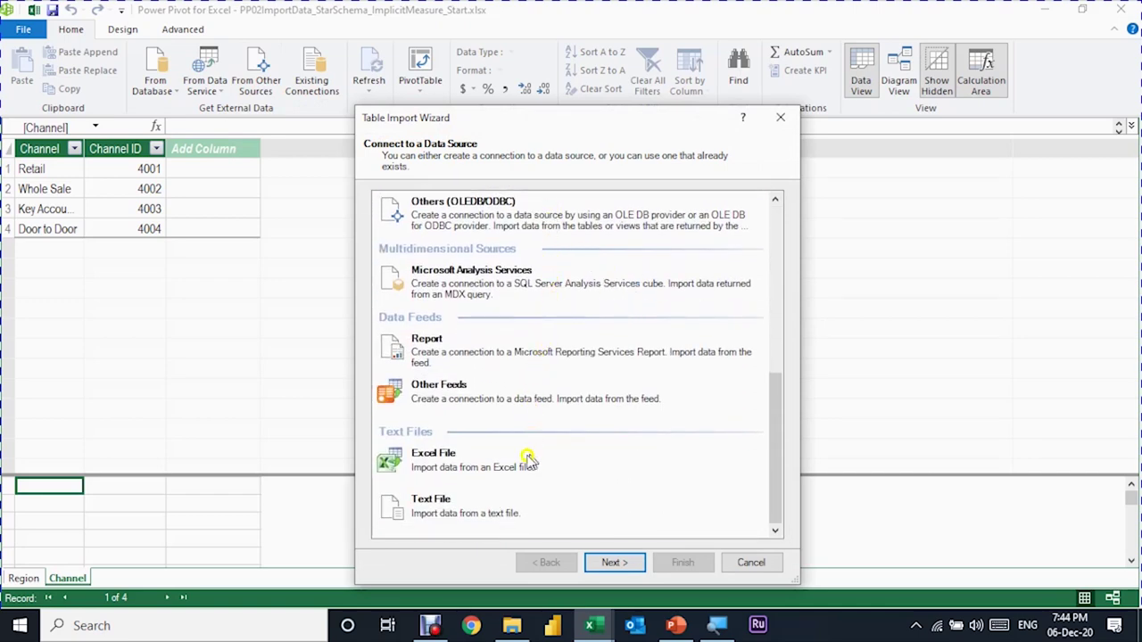
click(435, 470)
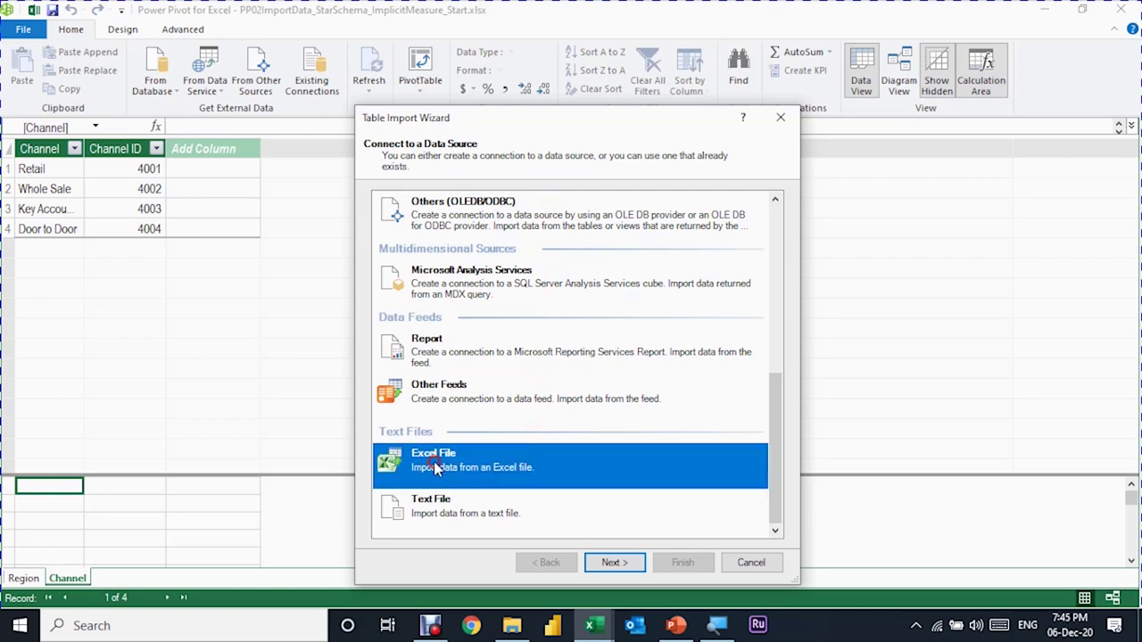
click(617, 564)
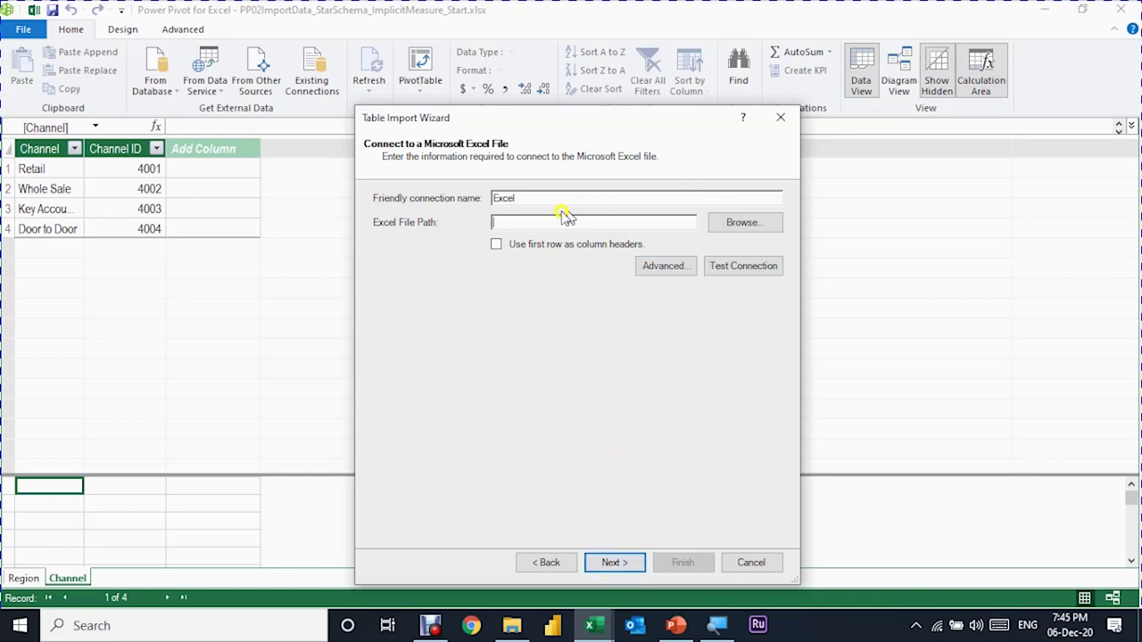
click(741, 222)
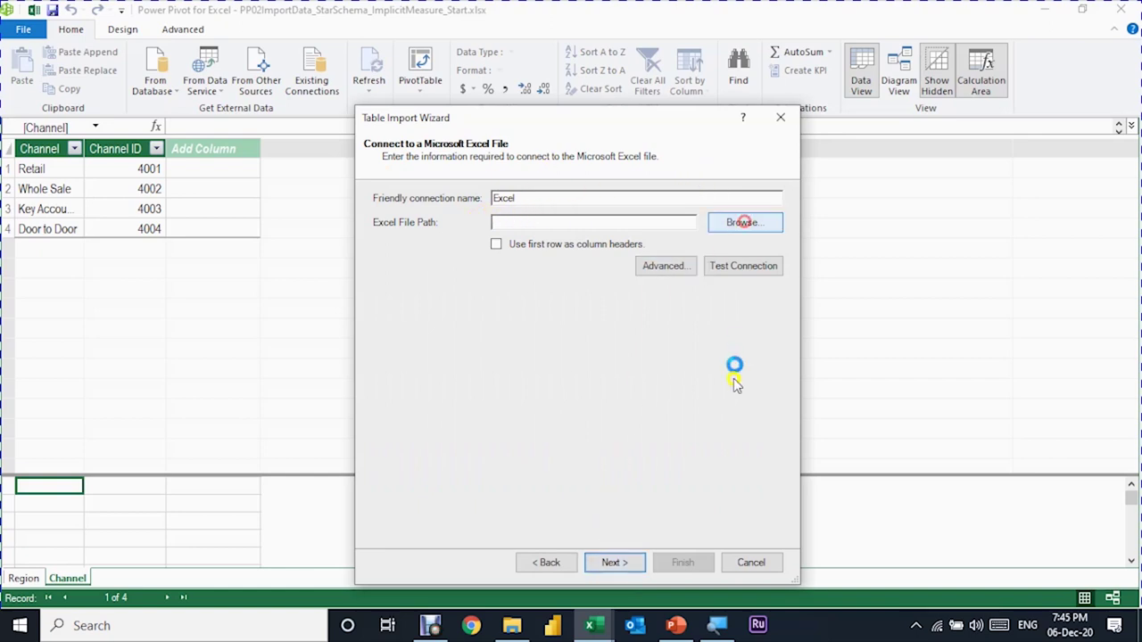
click(785, 505)
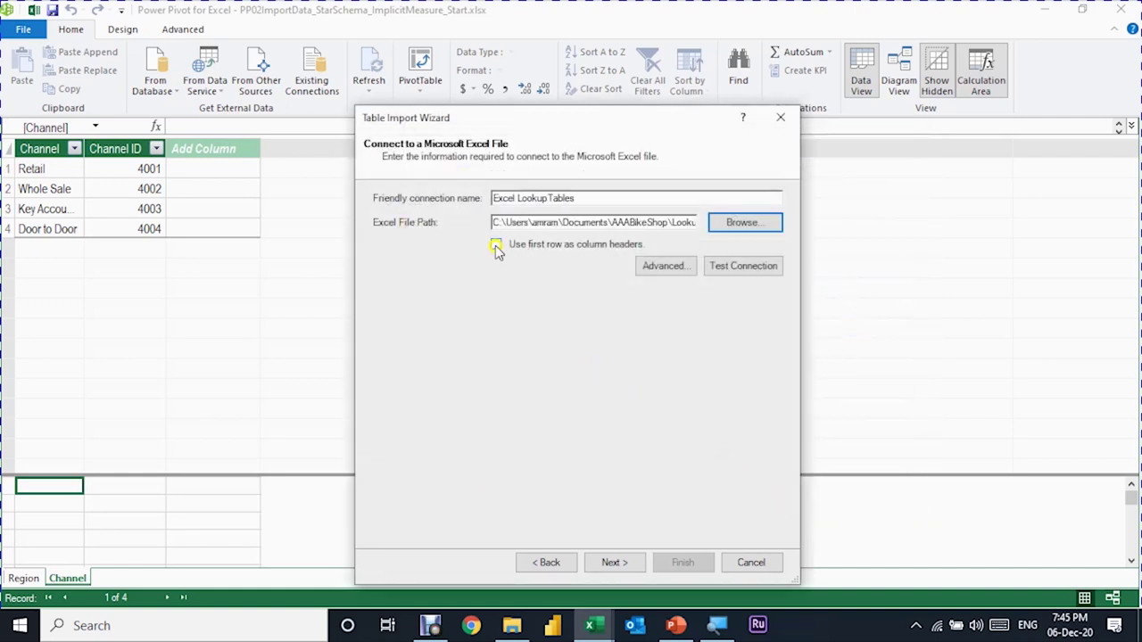
click(496, 246)
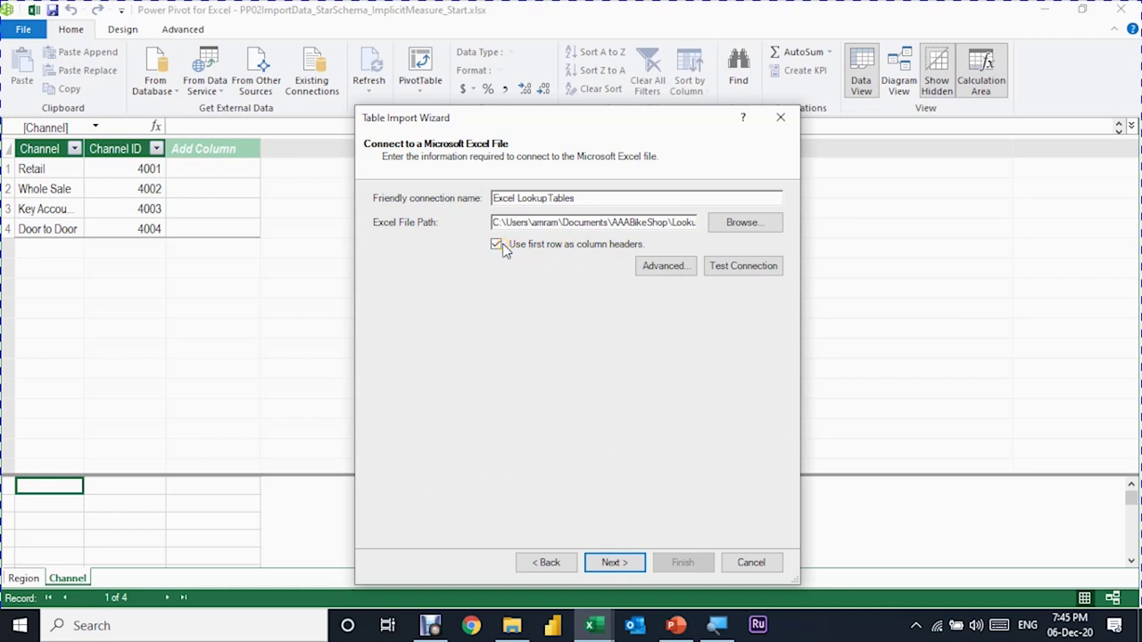
- Import the Product$ table, filtering out its Commission column
click(612, 564)
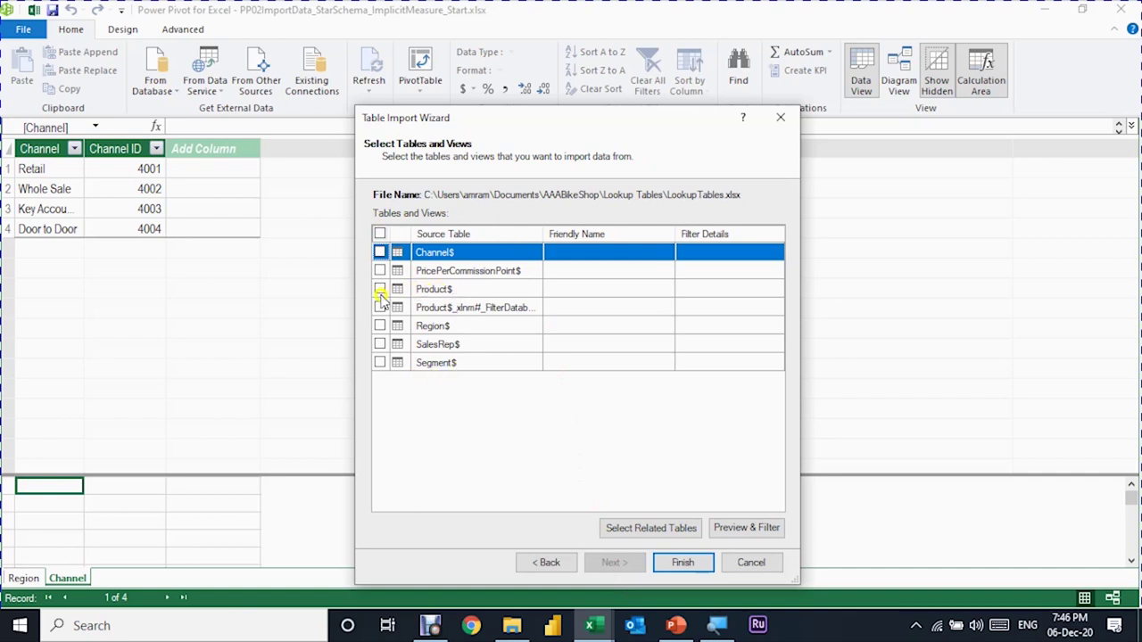
click(380, 289)
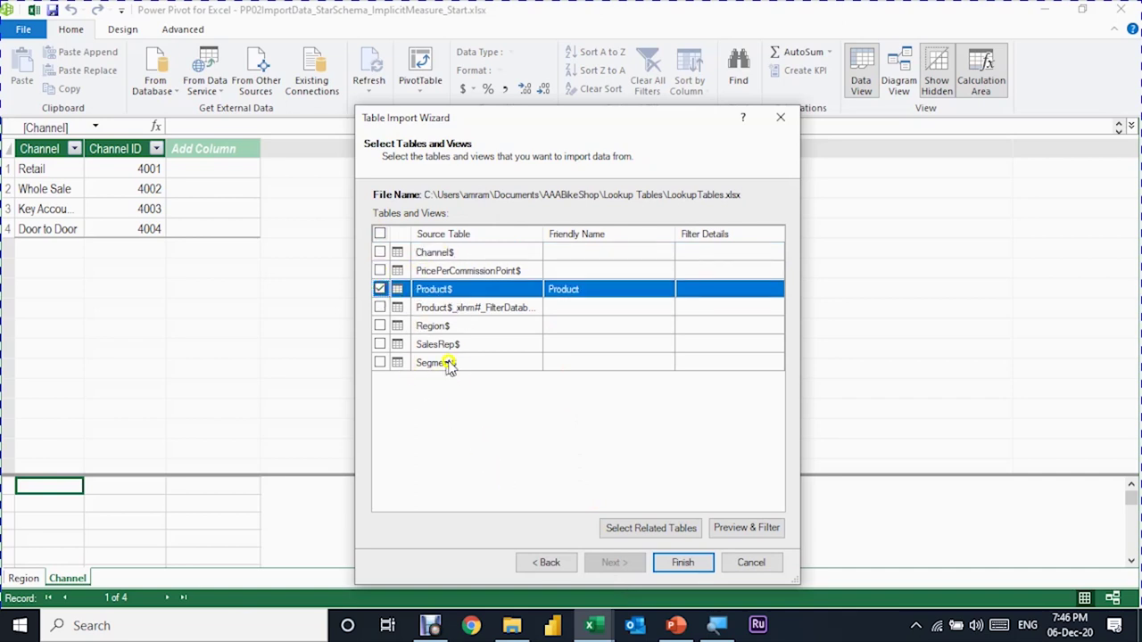
click(744, 533)
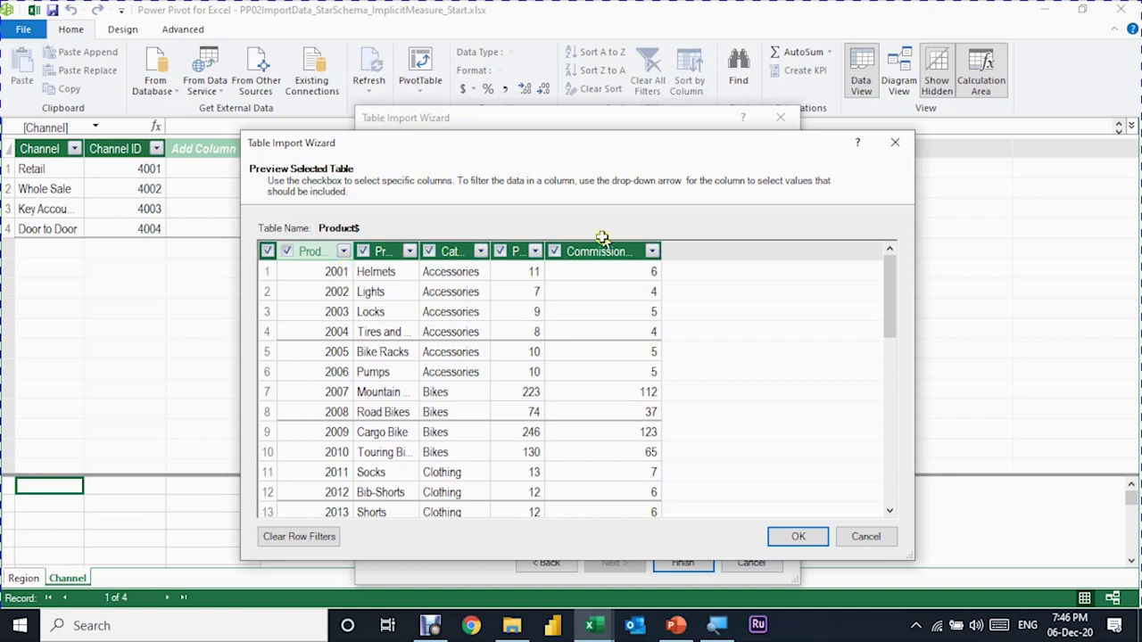
click(554, 251)
click(800, 537)
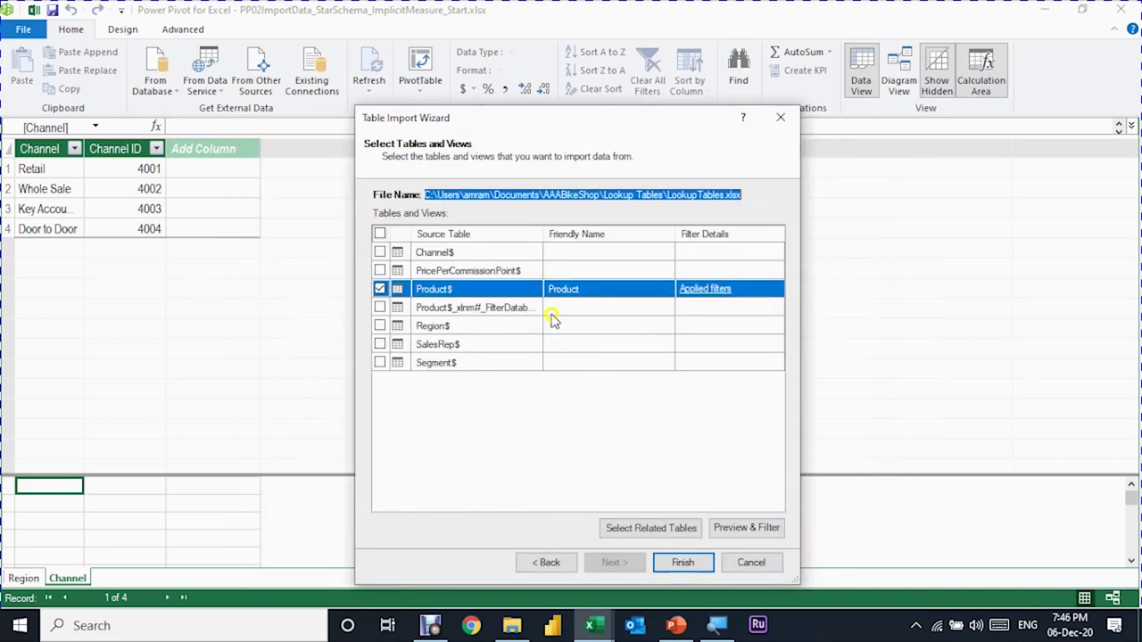
click(680, 562)
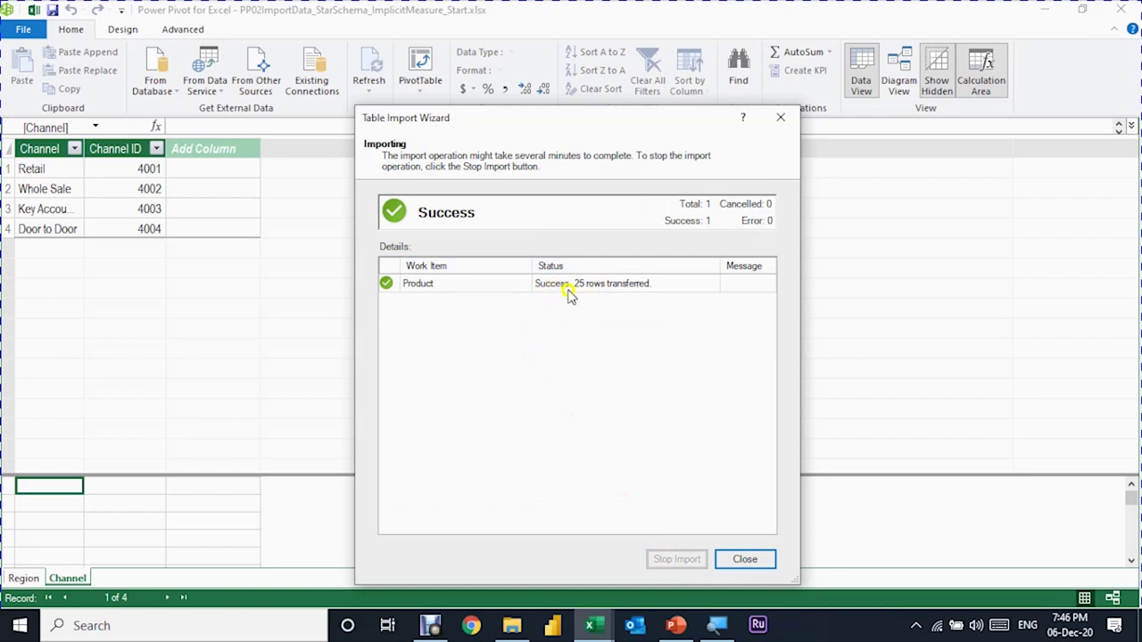
- Autofit the Product column and view the Region, Channel and Product tables as a diagram
click(750, 560)
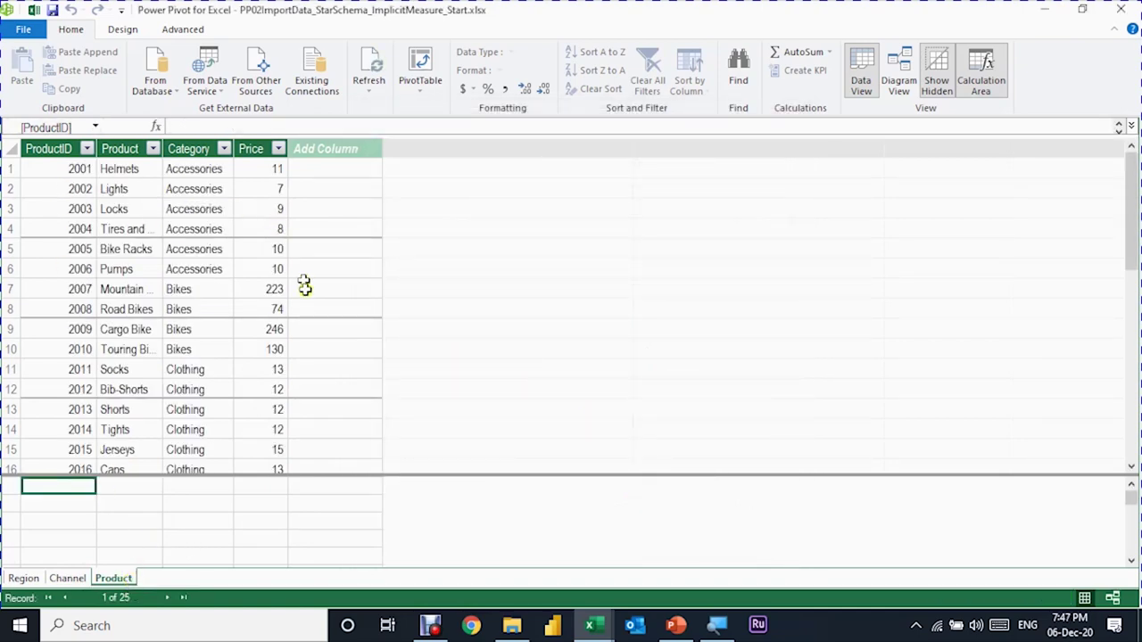
double_click(162, 148)
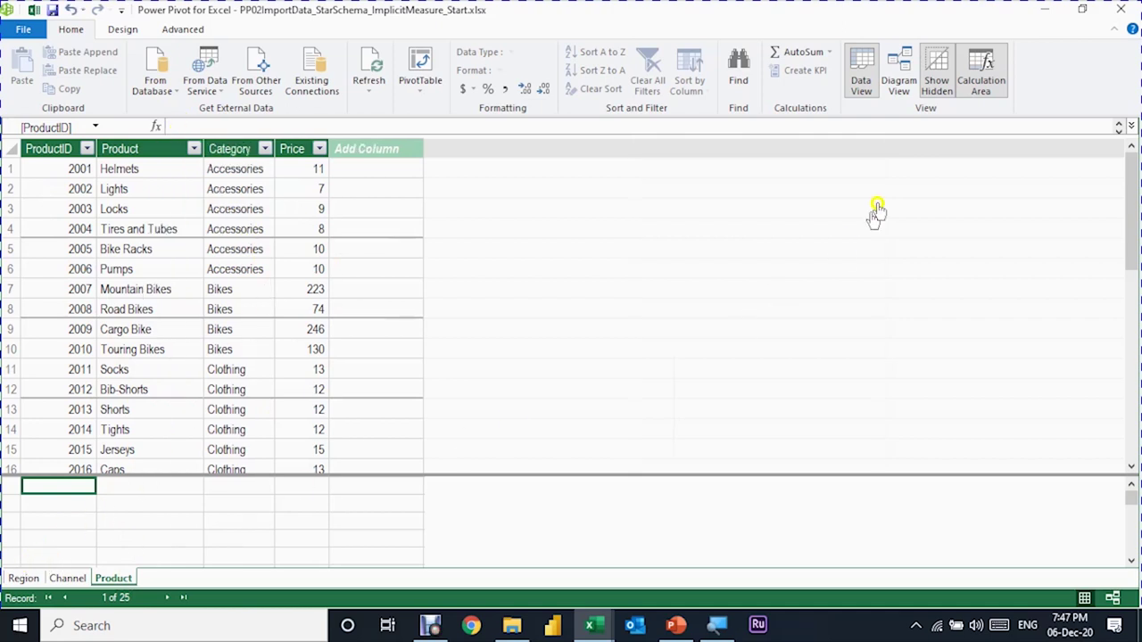
click(897, 77)
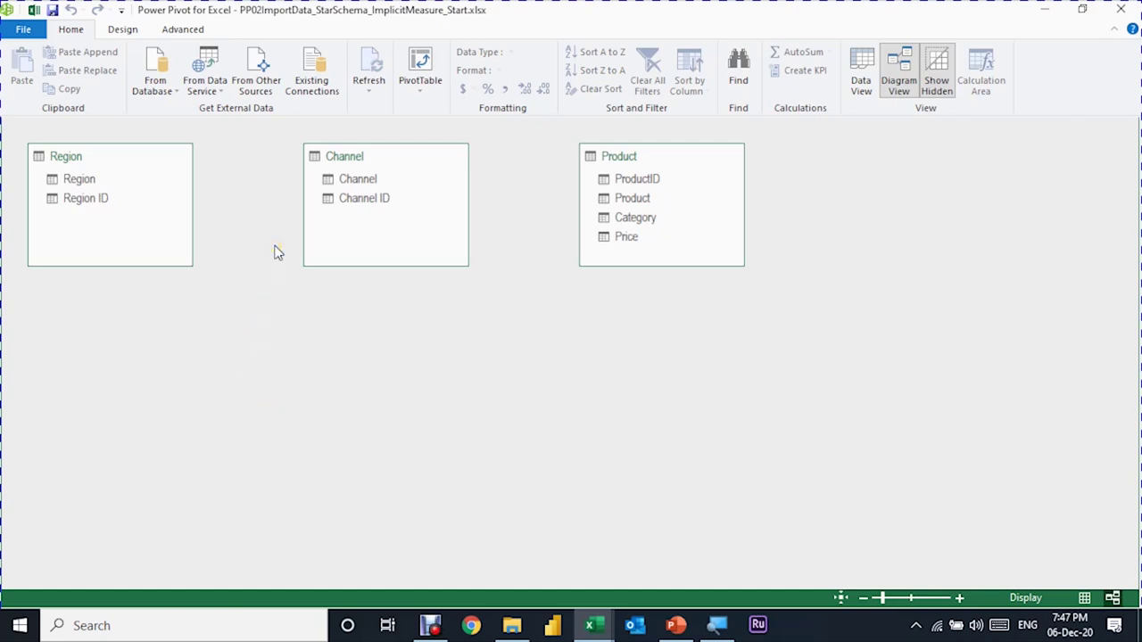
- Start a Text File import and browse the Sales_CSV Load folder of Sales2011–Sales2018 CSVs
click(263, 95)
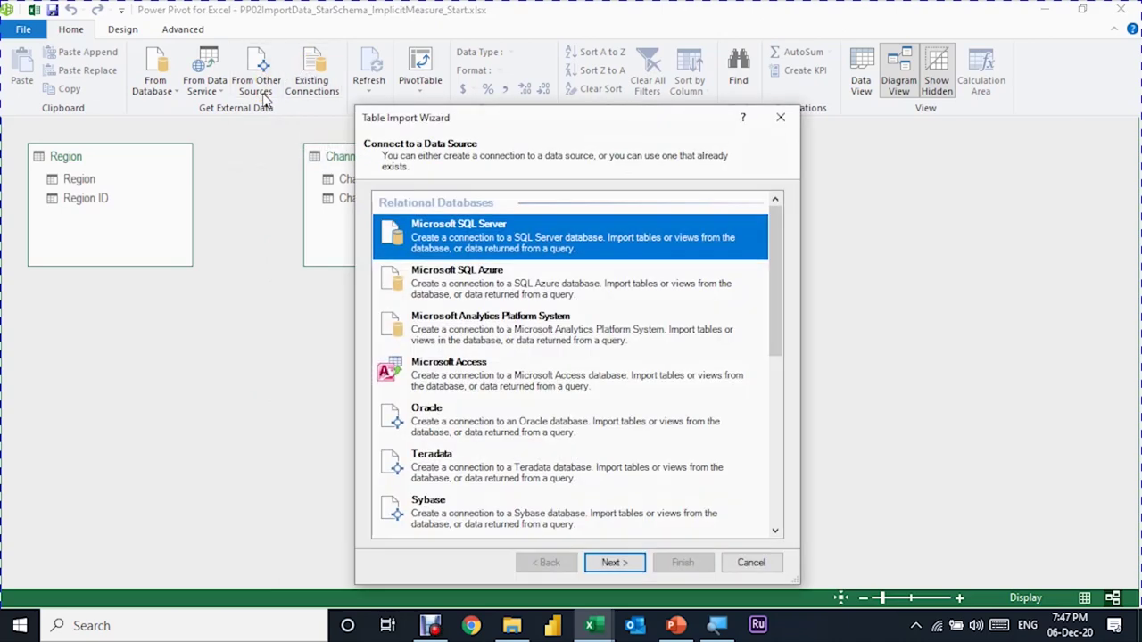
scroll(476, 309, down, 5)
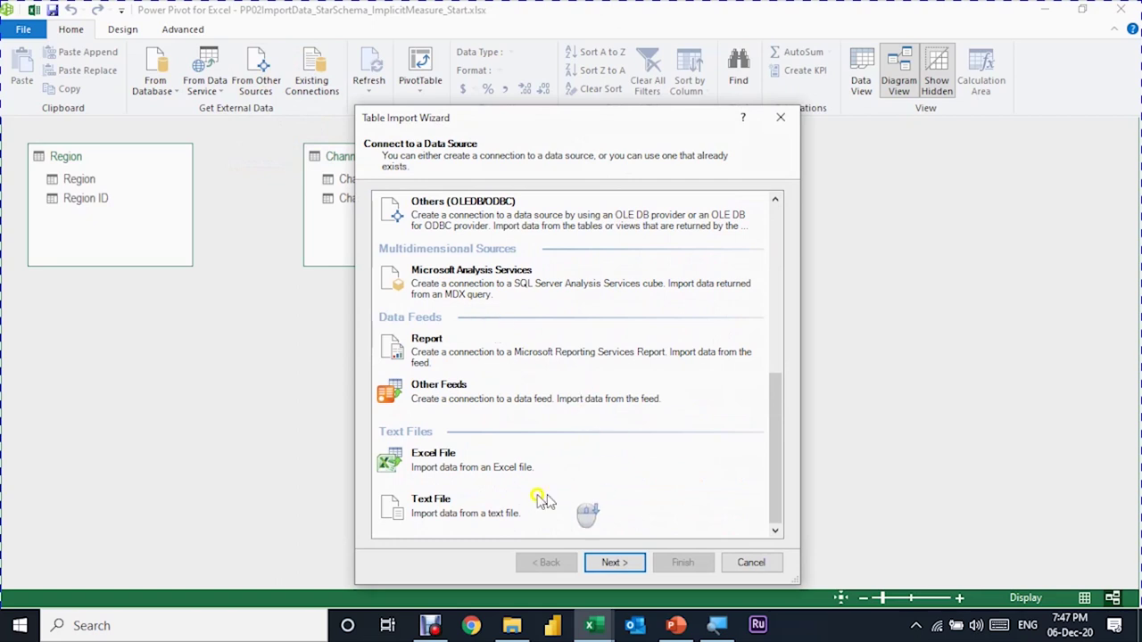
click(443, 509)
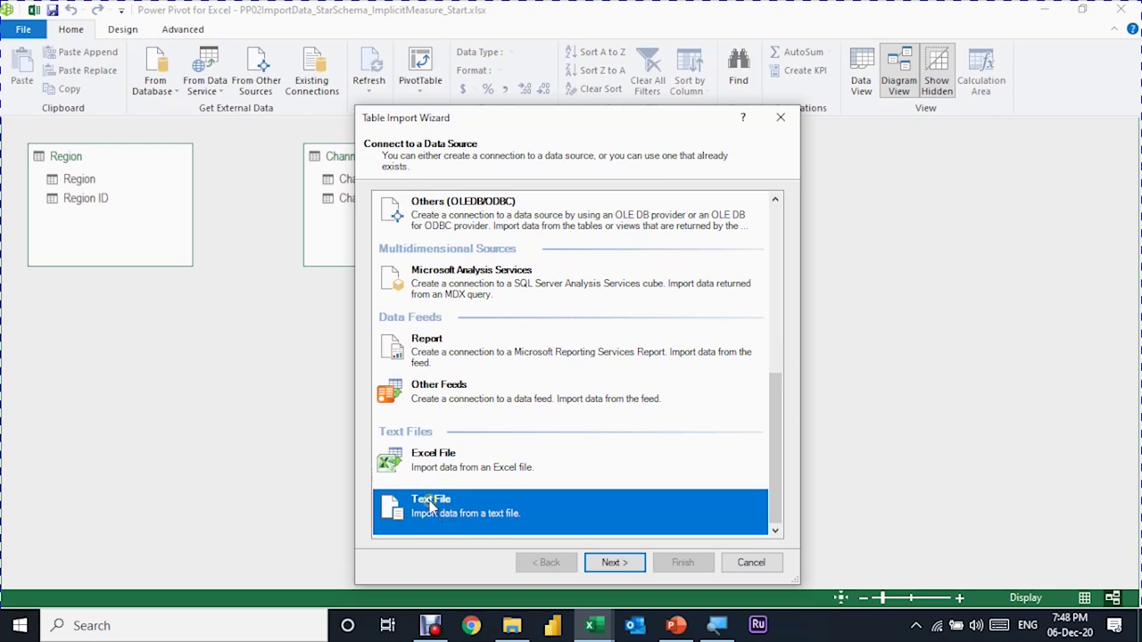
click(622, 564)
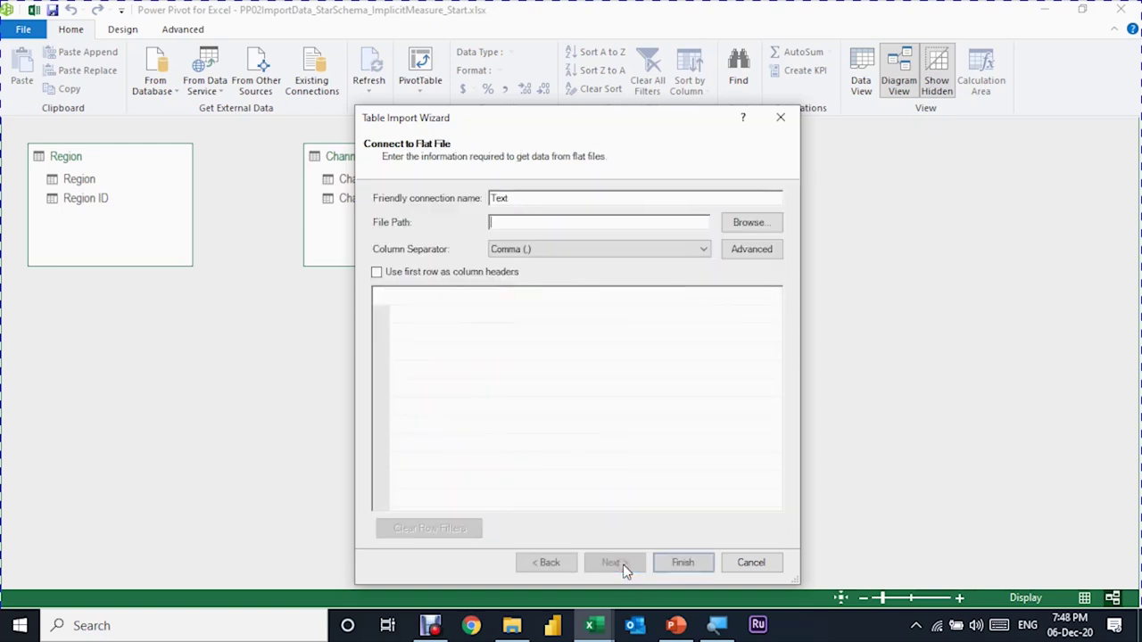
click(746, 223)
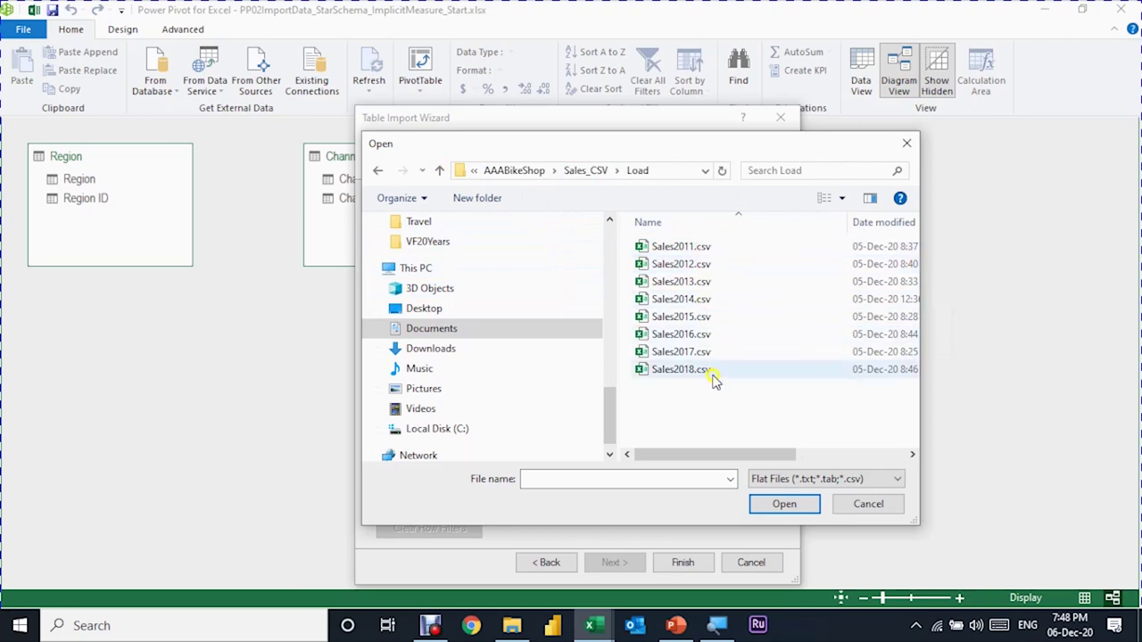
- Import Sales2011.csv with first-row headers, excluding the SalesRepID and Segment columns
click(695, 252)
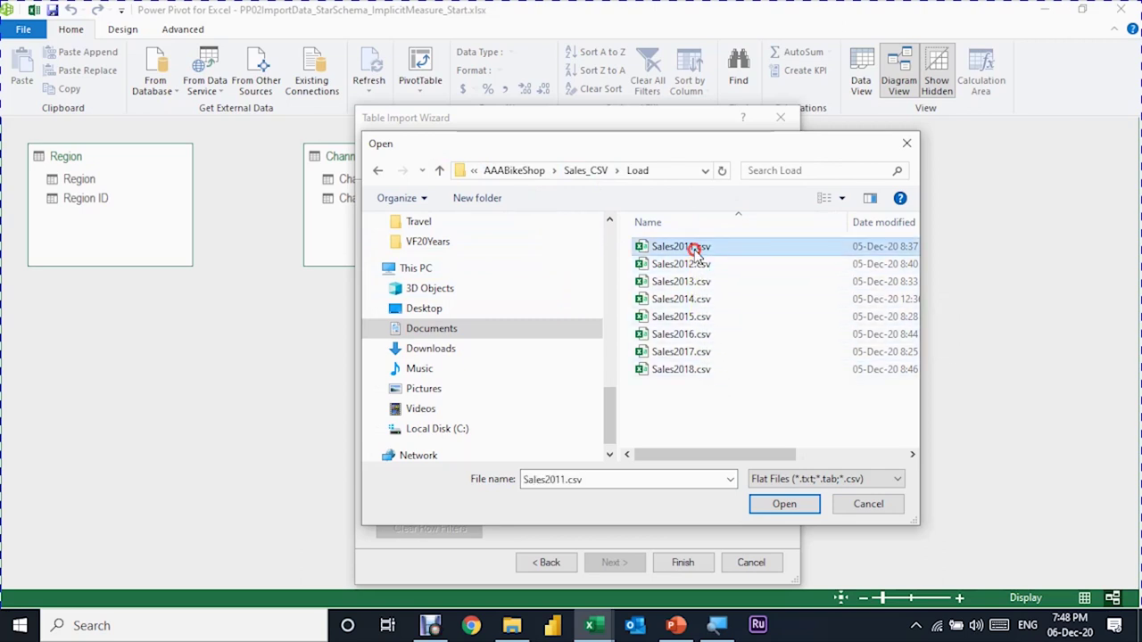
click(785, 507)
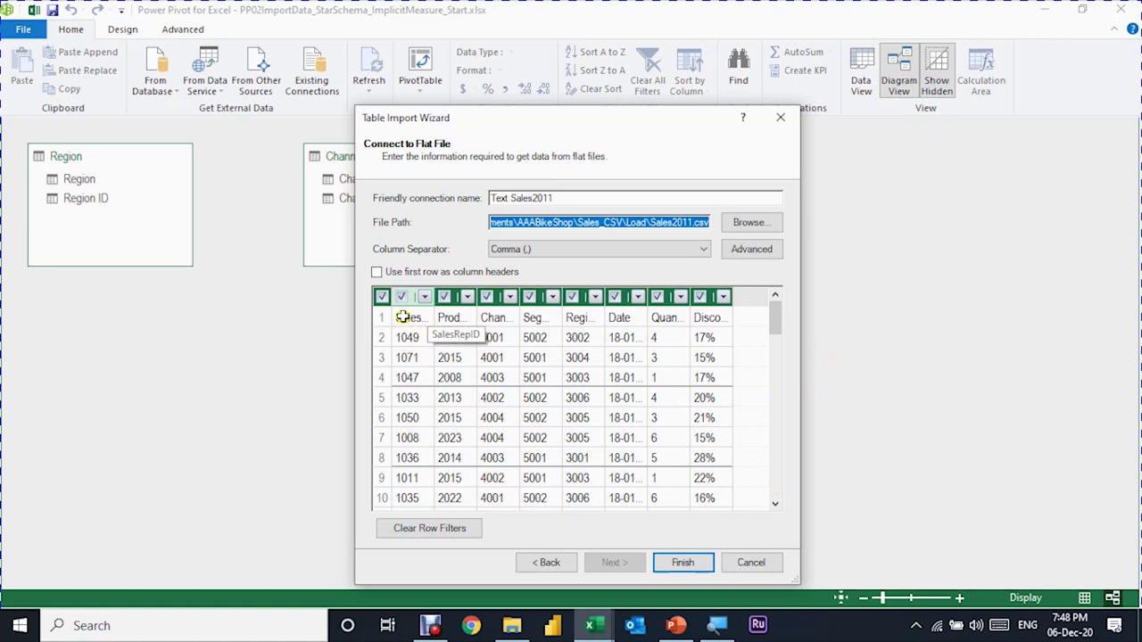
mouse_move(405, 320)
mouse_down()
mouse_move(649, 303)
mouse_move(720, 319)
mouse_up()
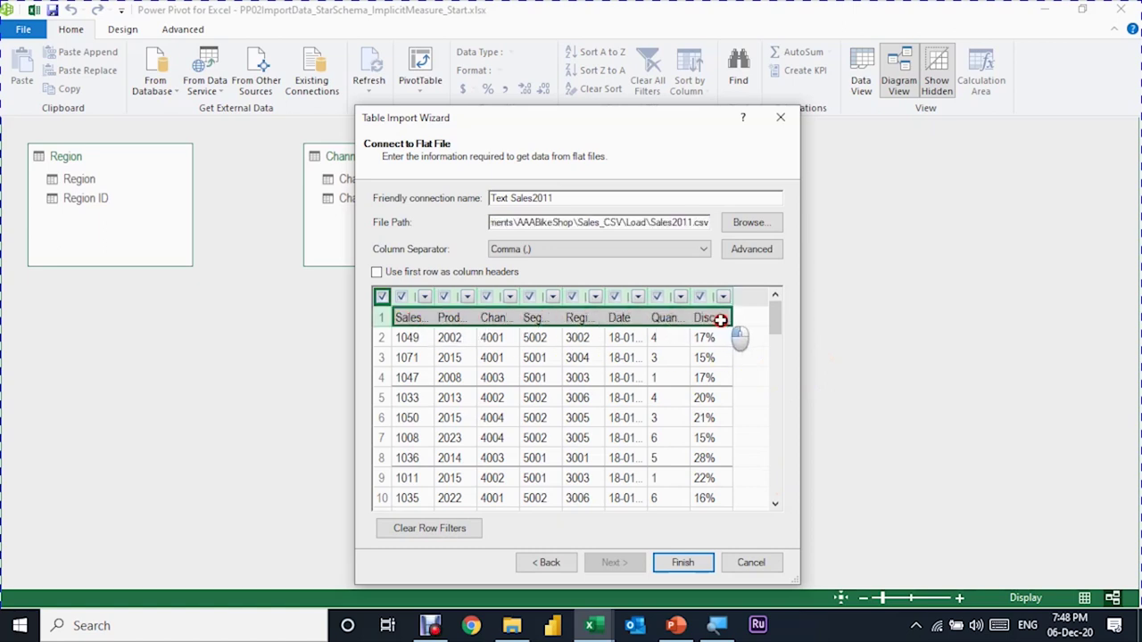
click(376, 272)
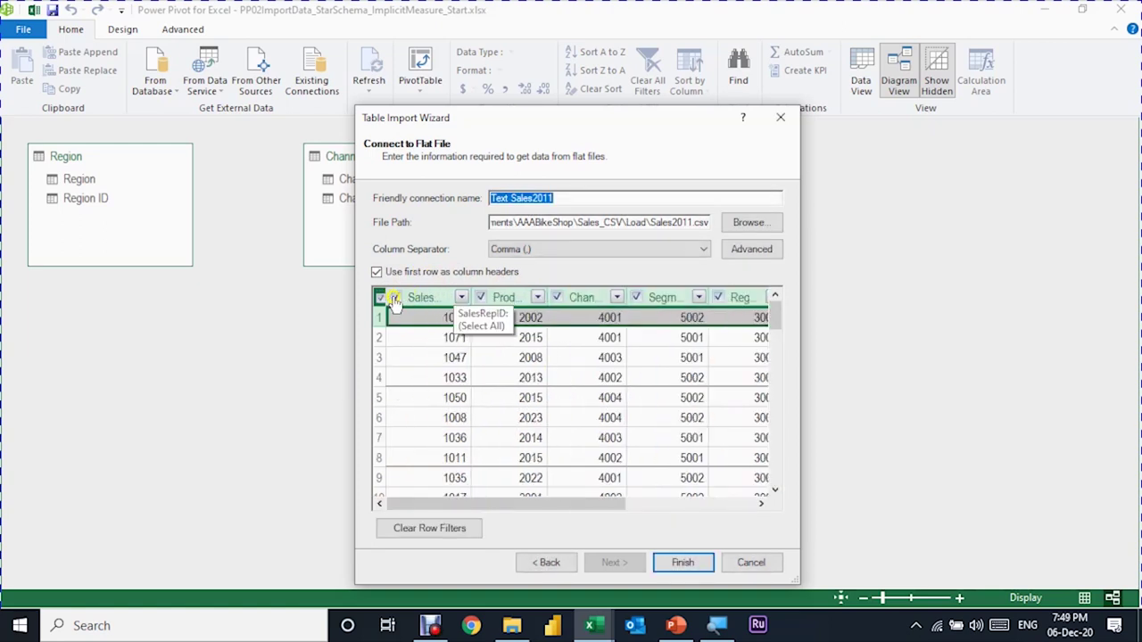
click(393, 298)
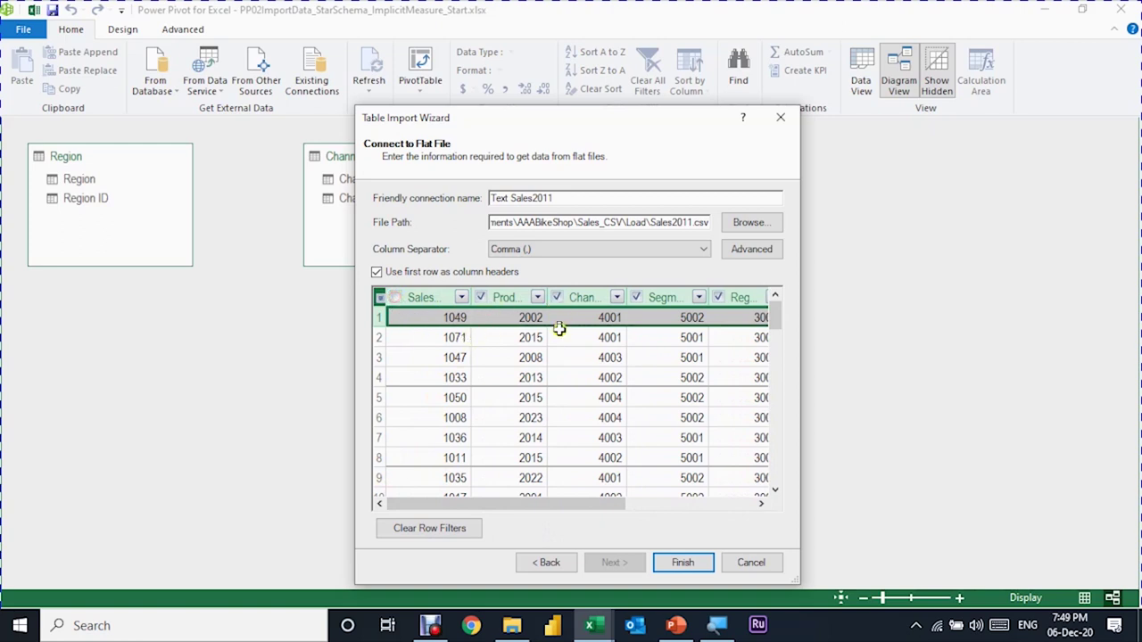
click(639, 300)
drag(612, 504, 704, 504)
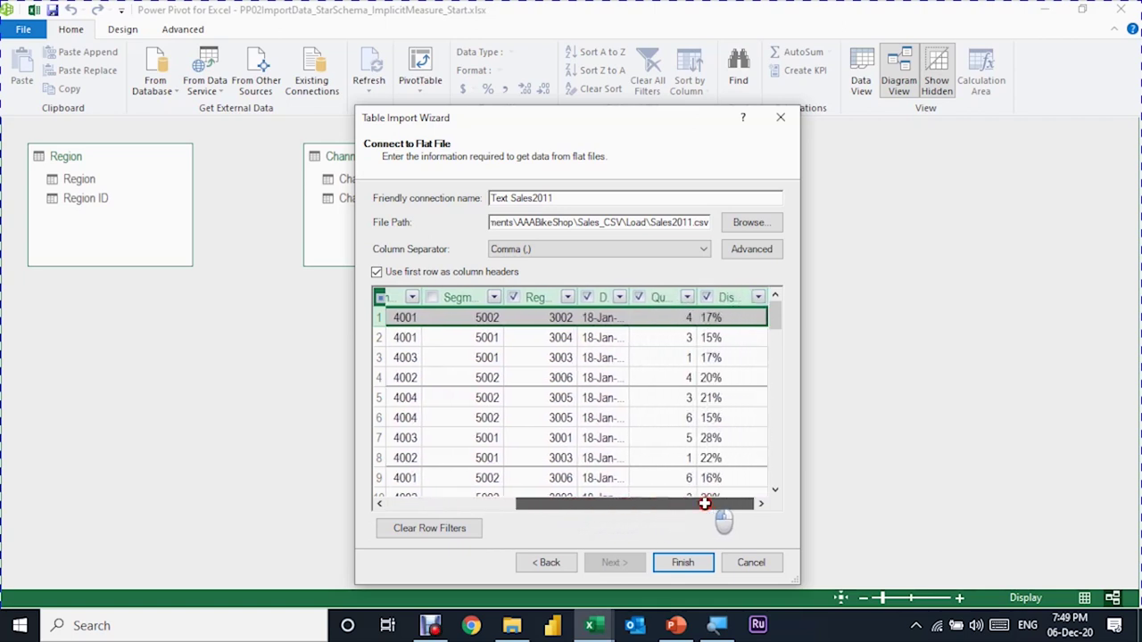
click(681, 563)
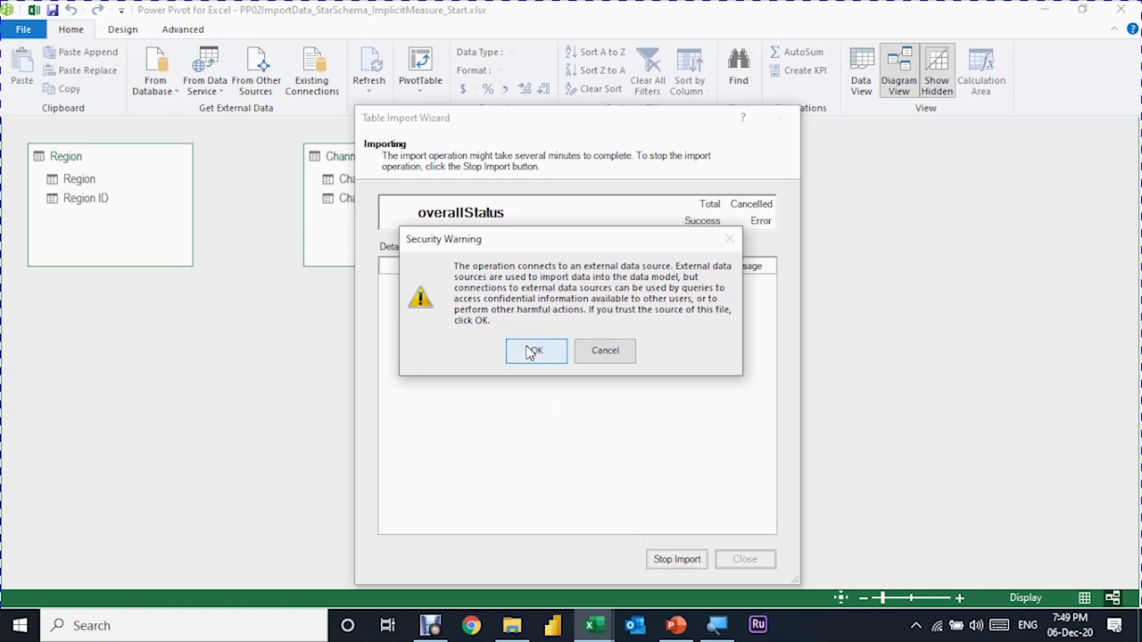
- Accept the security warning, finish the 897,145-row Sales2011 import, and switch to Data View
click(520, 357)
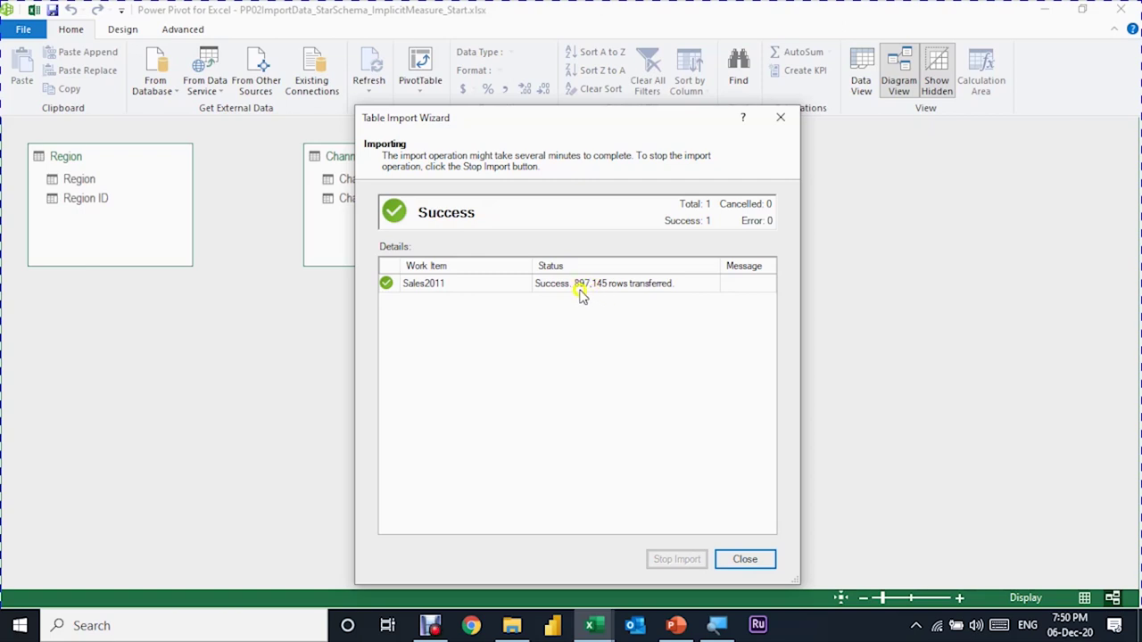
click(749, 562)
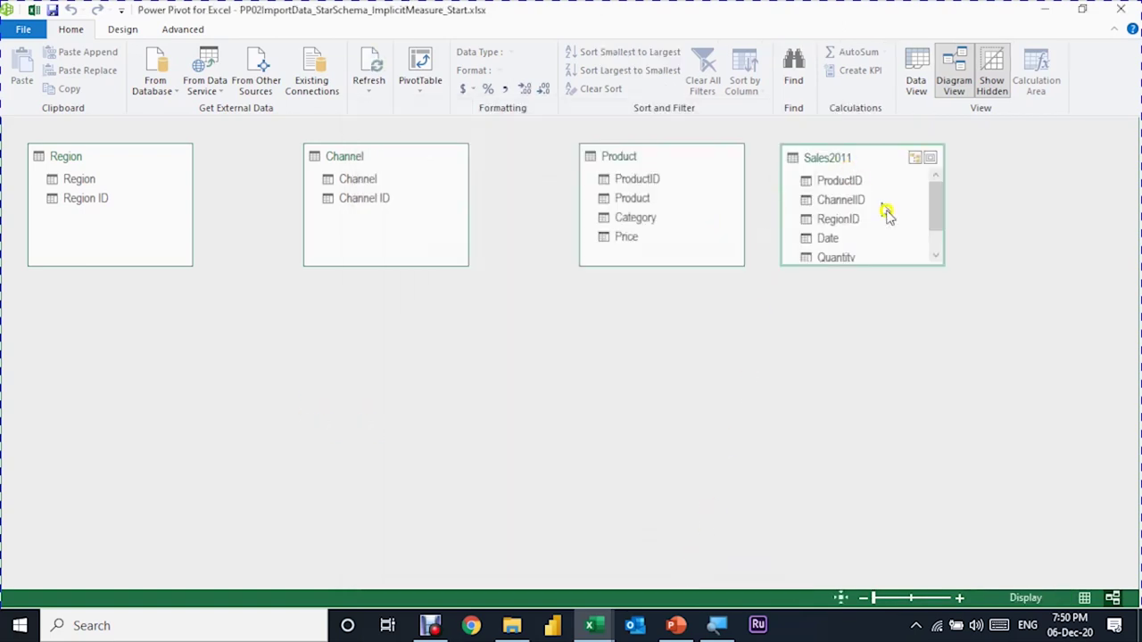
click(915, 71)
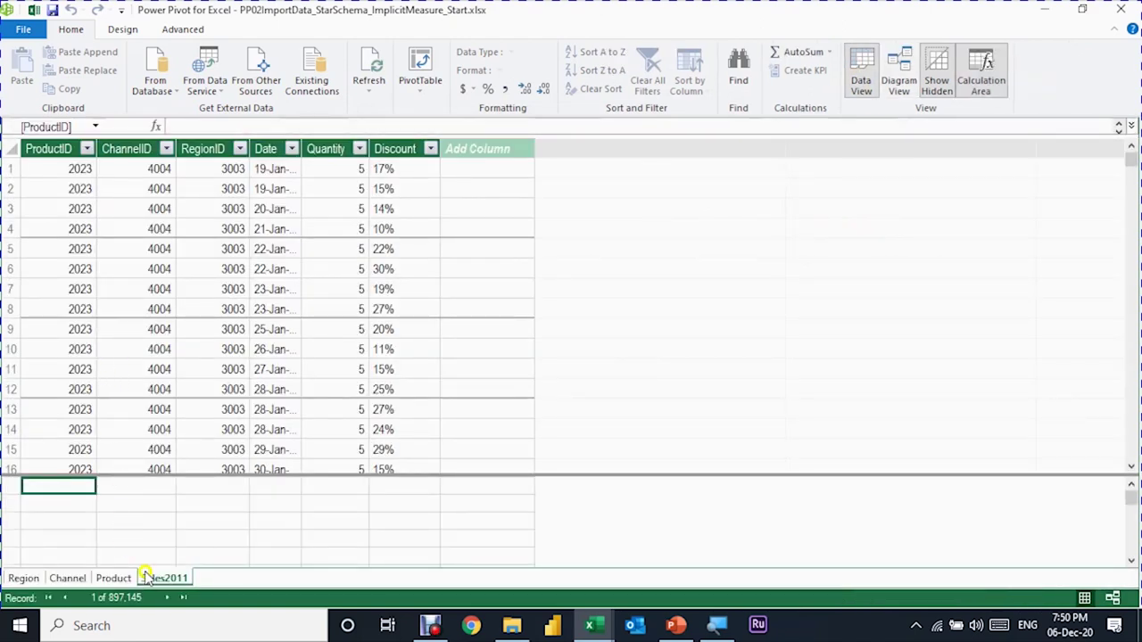
click(82, 169)
click(272, 188)
click(329, 169)
click(393, 170)
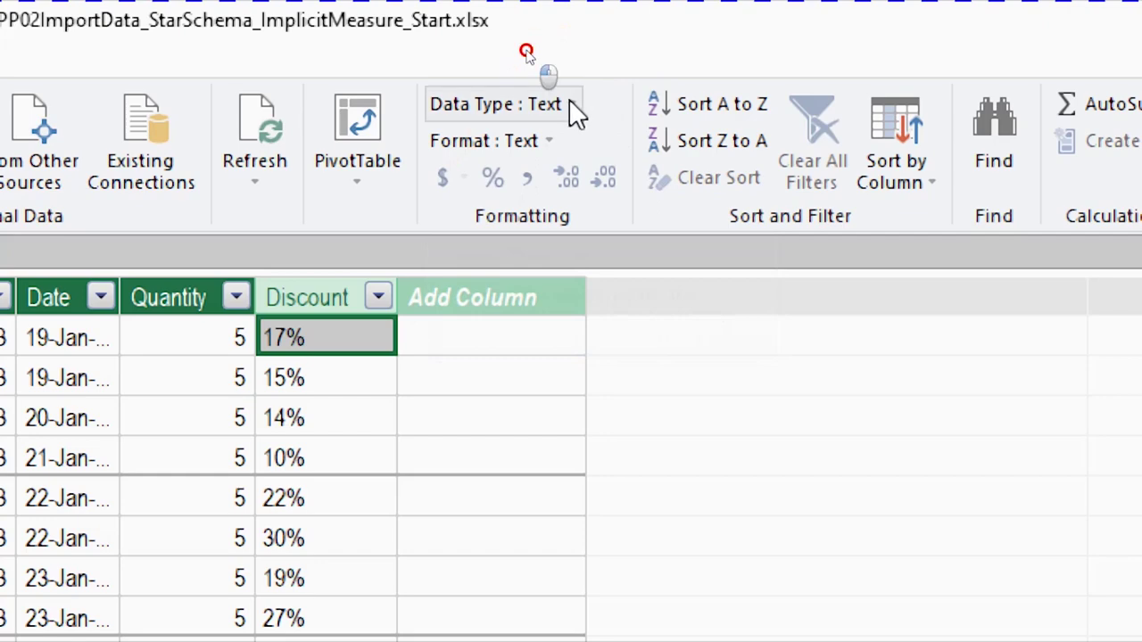
click(571, 104)
click(525, 189)
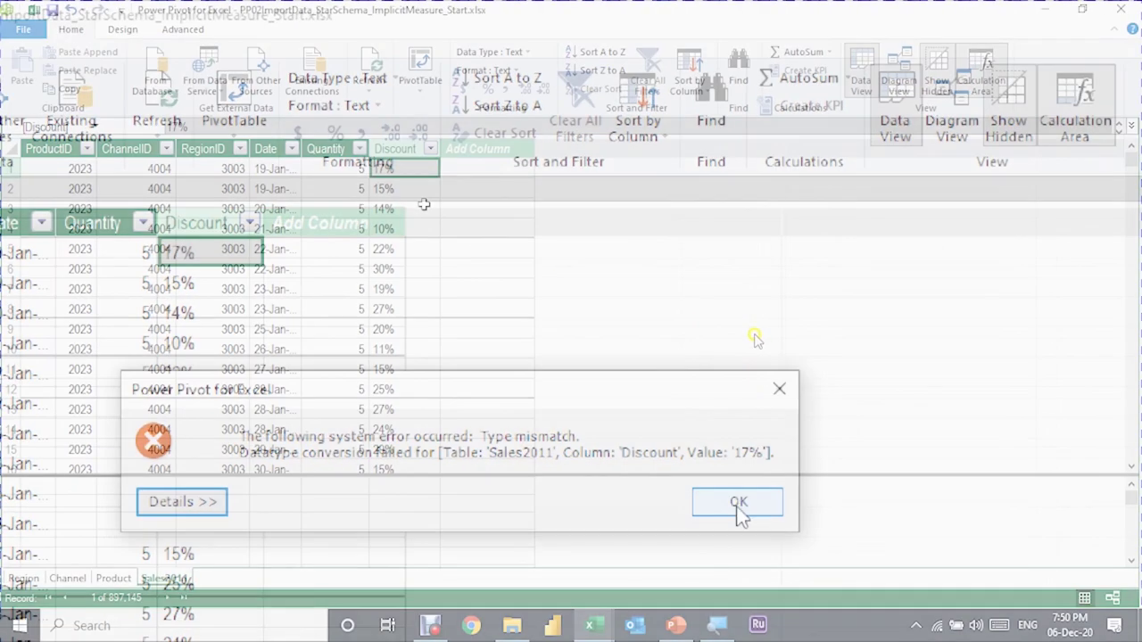
click(737, 502)
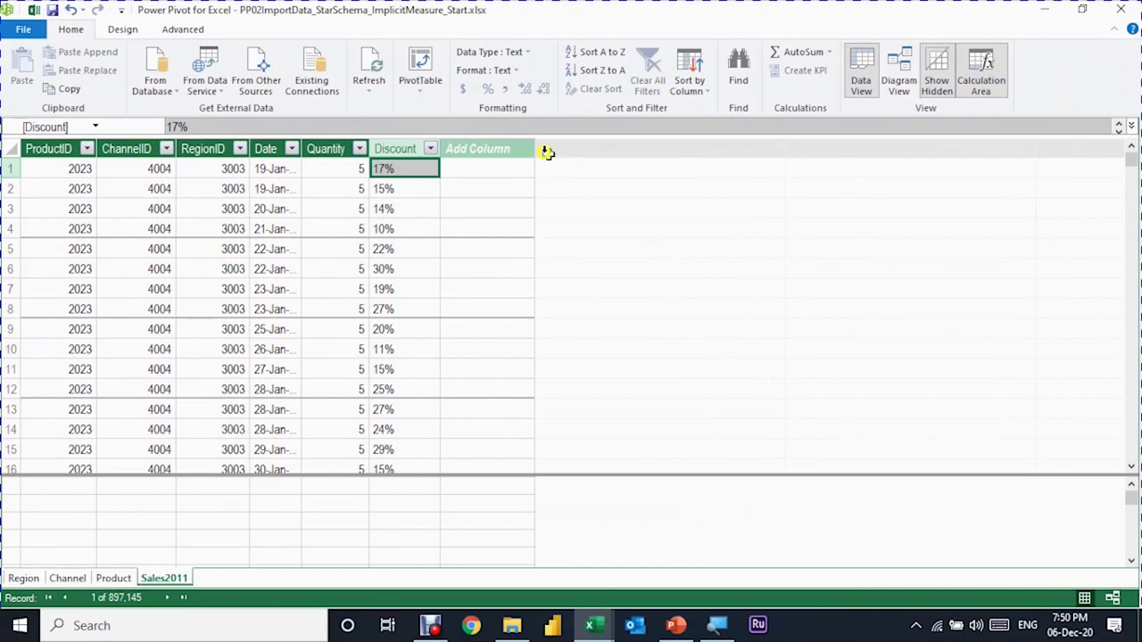
- Add a new calculated column named Discount_Rate
double_click(478, 147)
text(Discount_Rate)
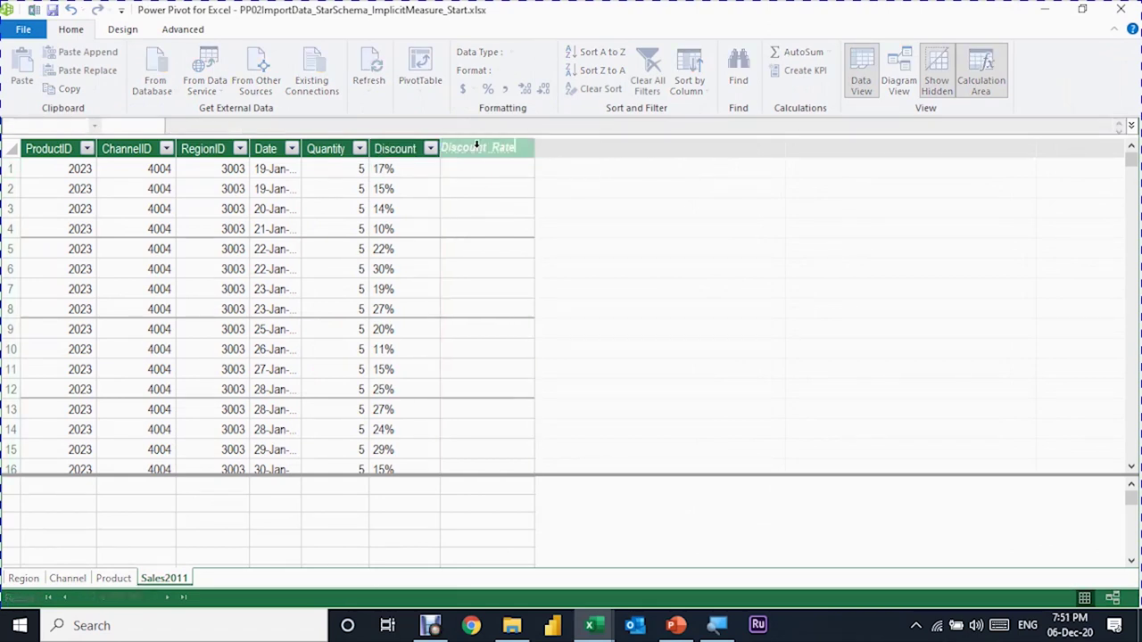
key(Return)
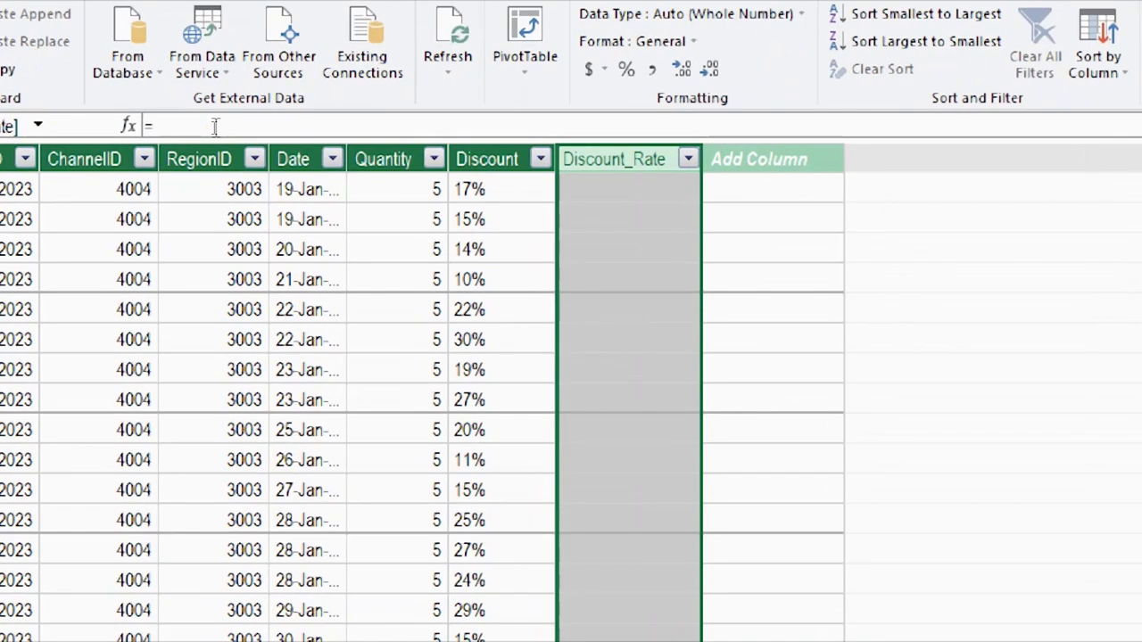
- Give Discount_Rate the formula =LEFT(Sales2011[Discount],2)/100
click(214, 127)
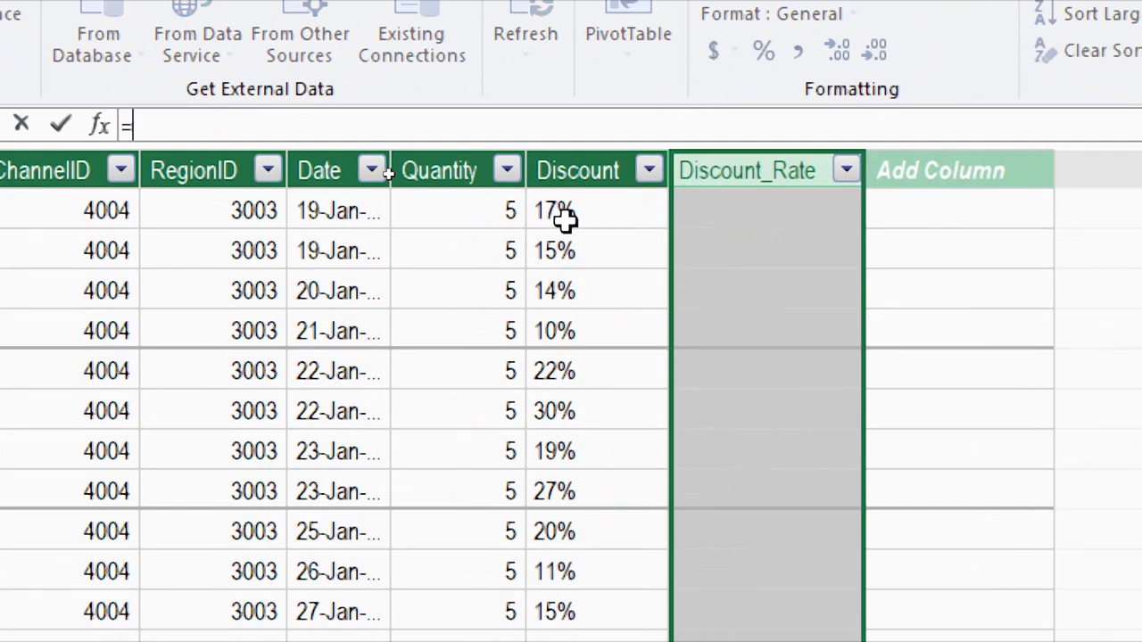
text(l)
text(ef)
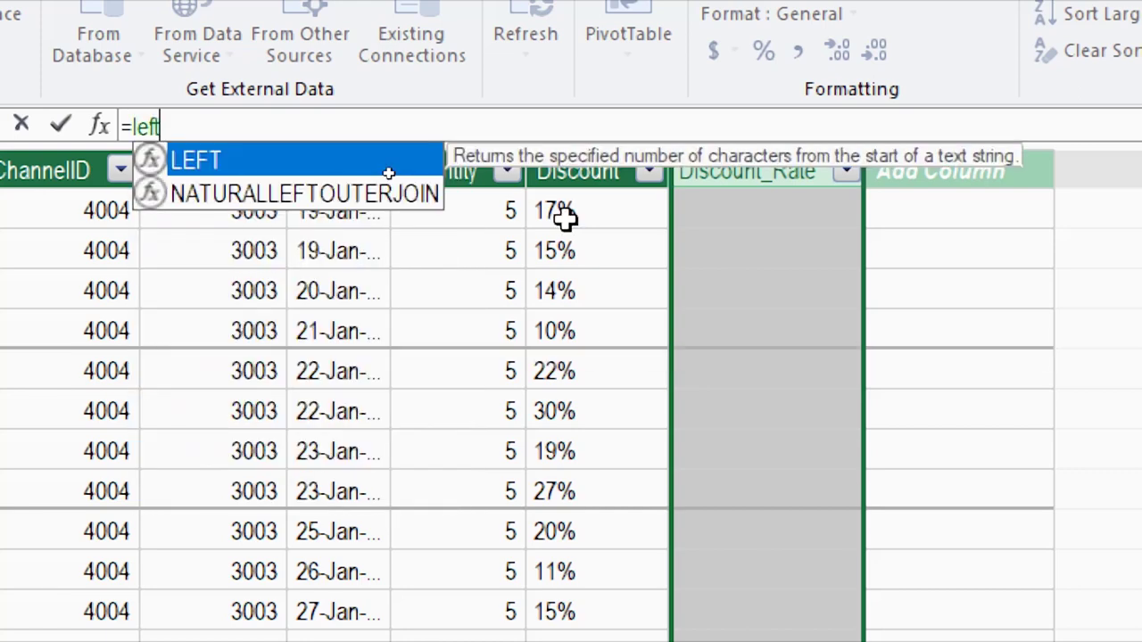
text(t)
key(Tab)
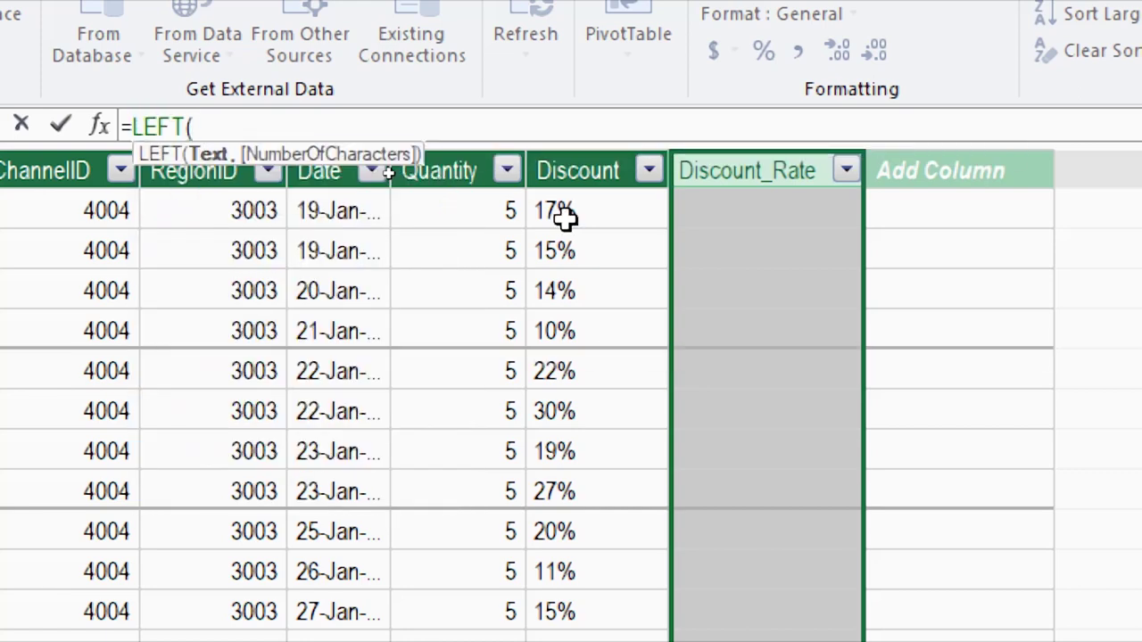
click(595, 152)
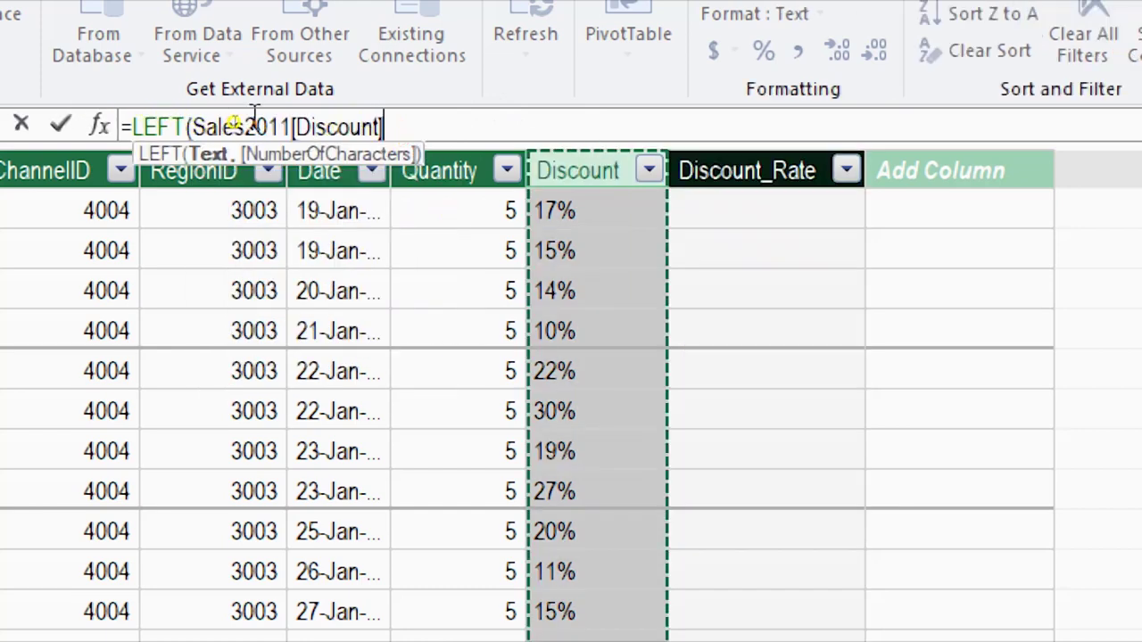
click(387, 124)
text(,)
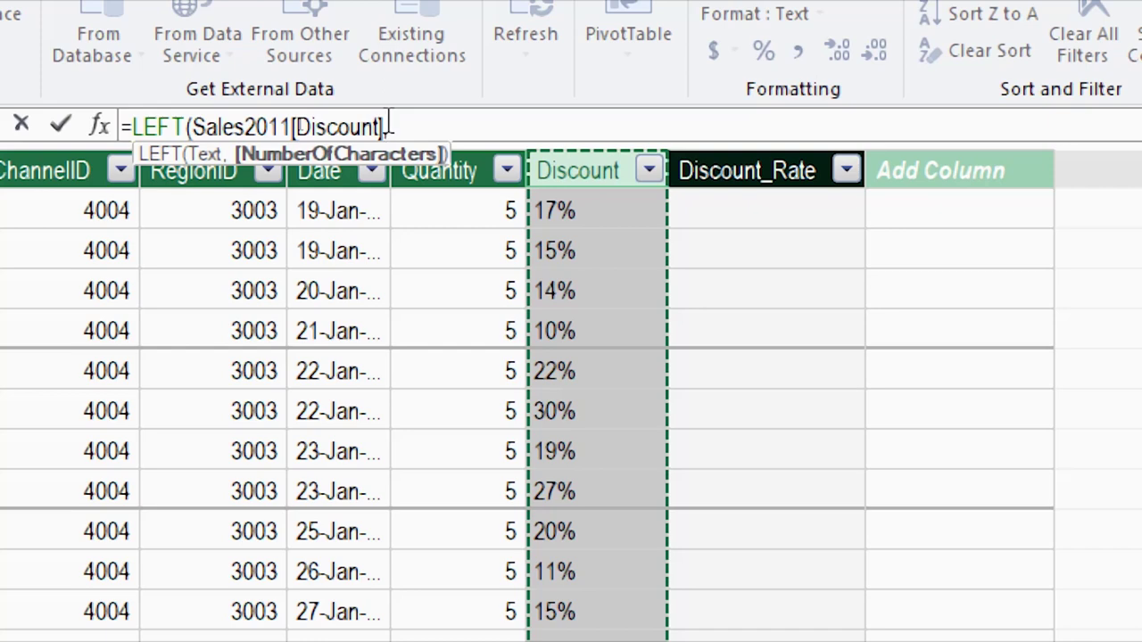
text(2)
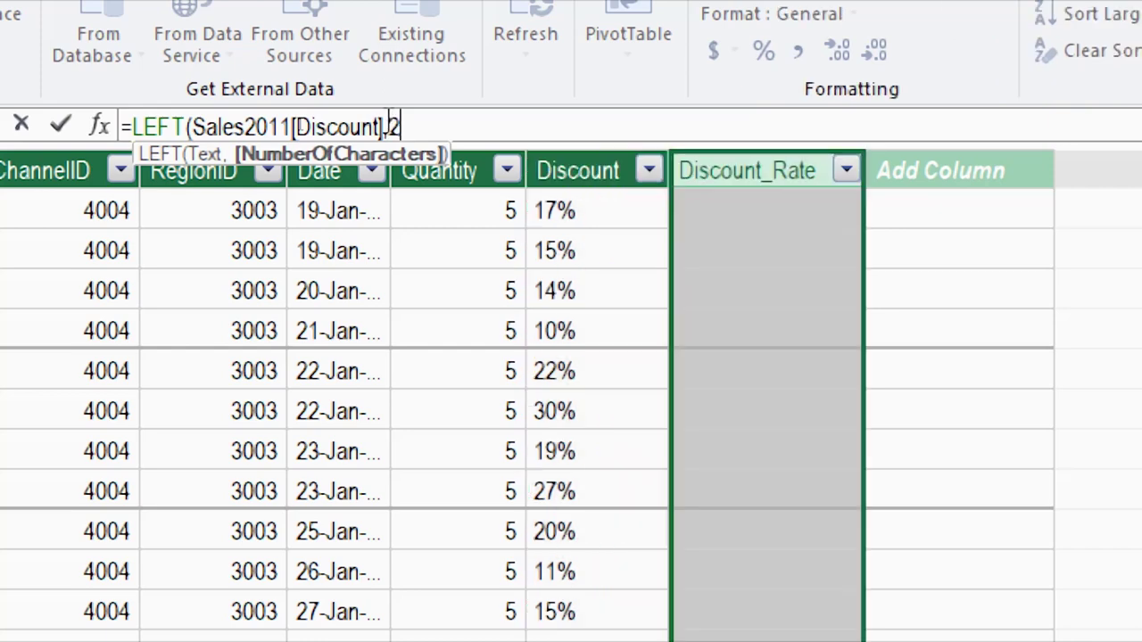
text())
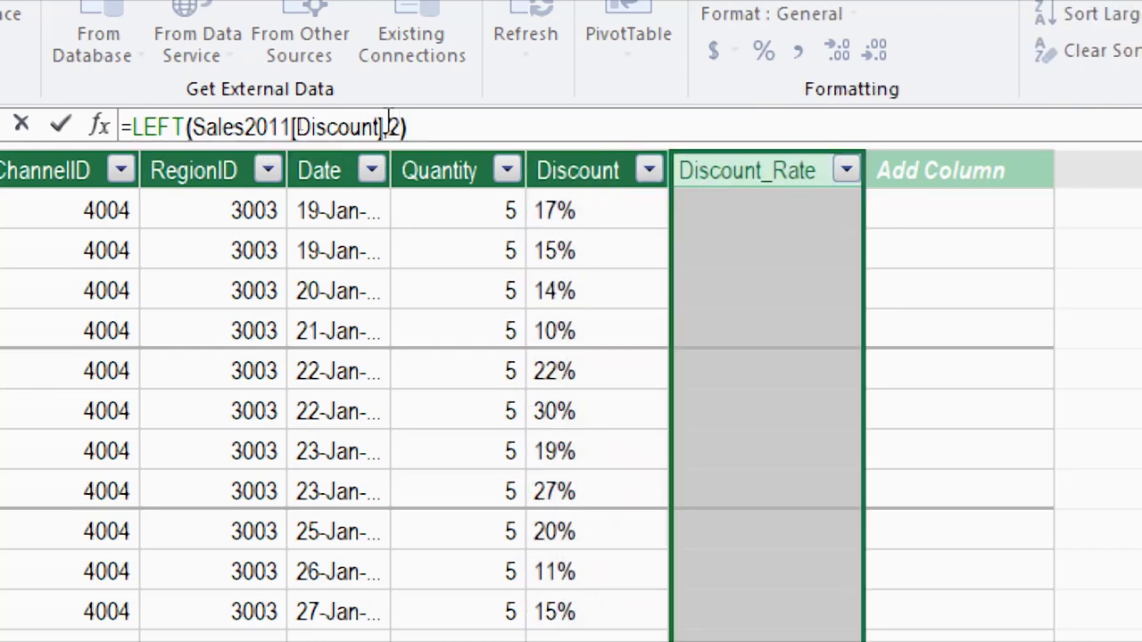
key(Return)
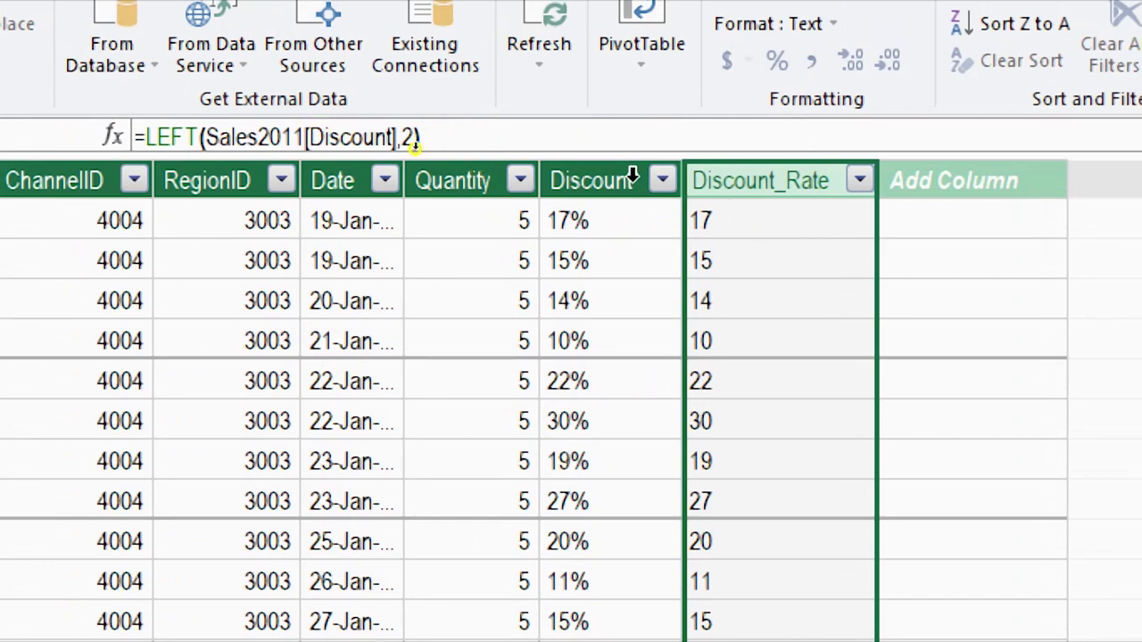
click(451, 135)
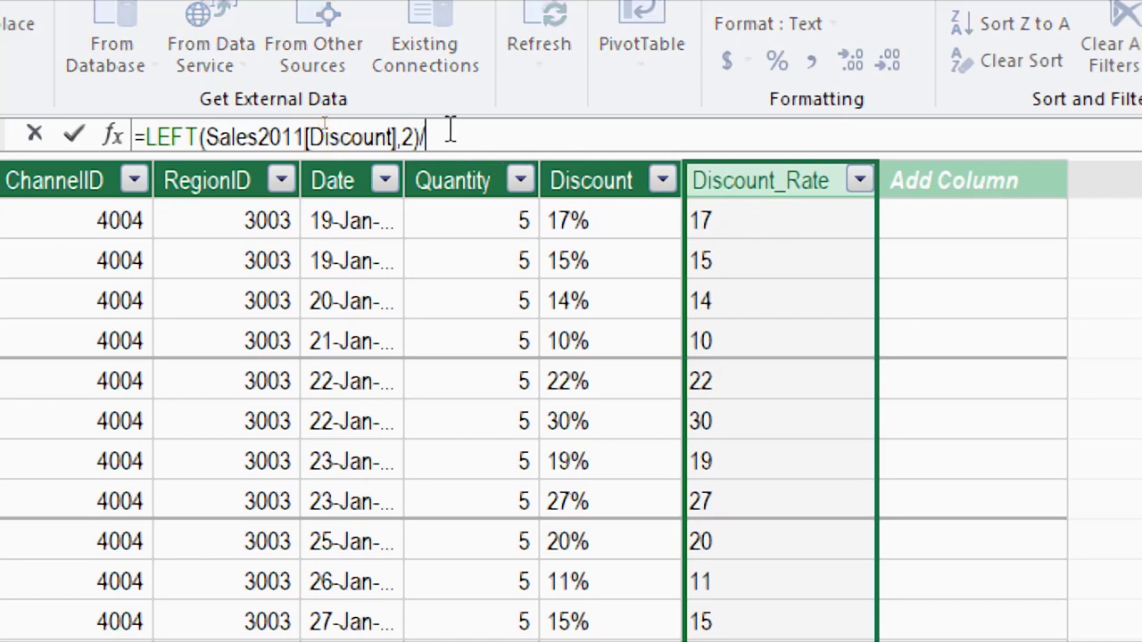
text(/100)
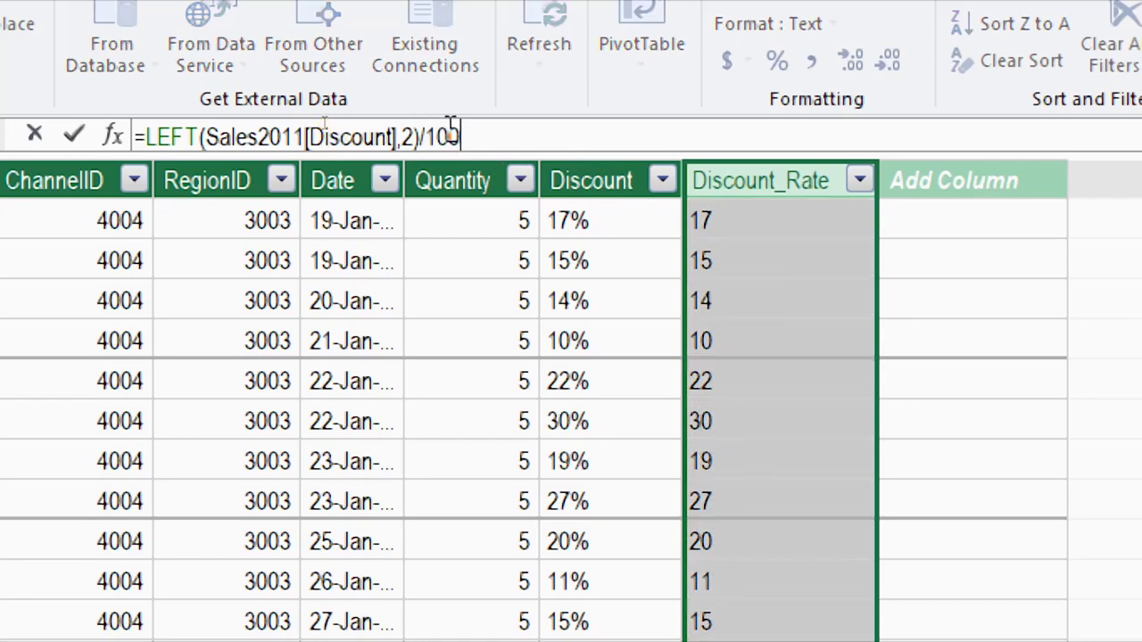
key(Return)
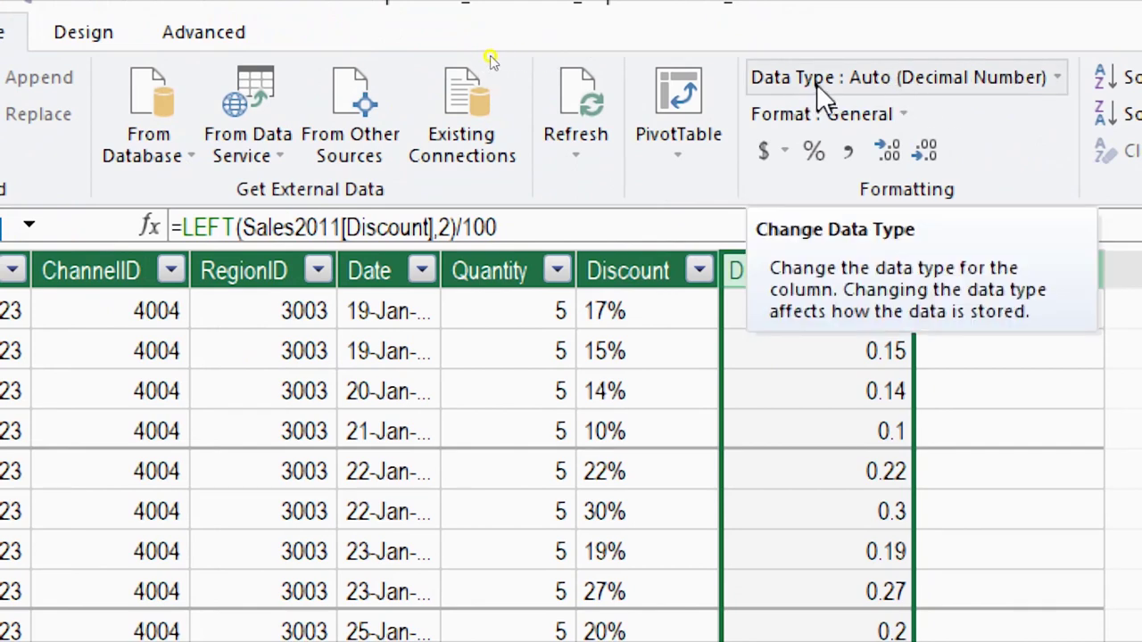
- Keep Discount_Rate as a decimal number and format it as Percentage, showing 17%, 15%
click(1056, 79)
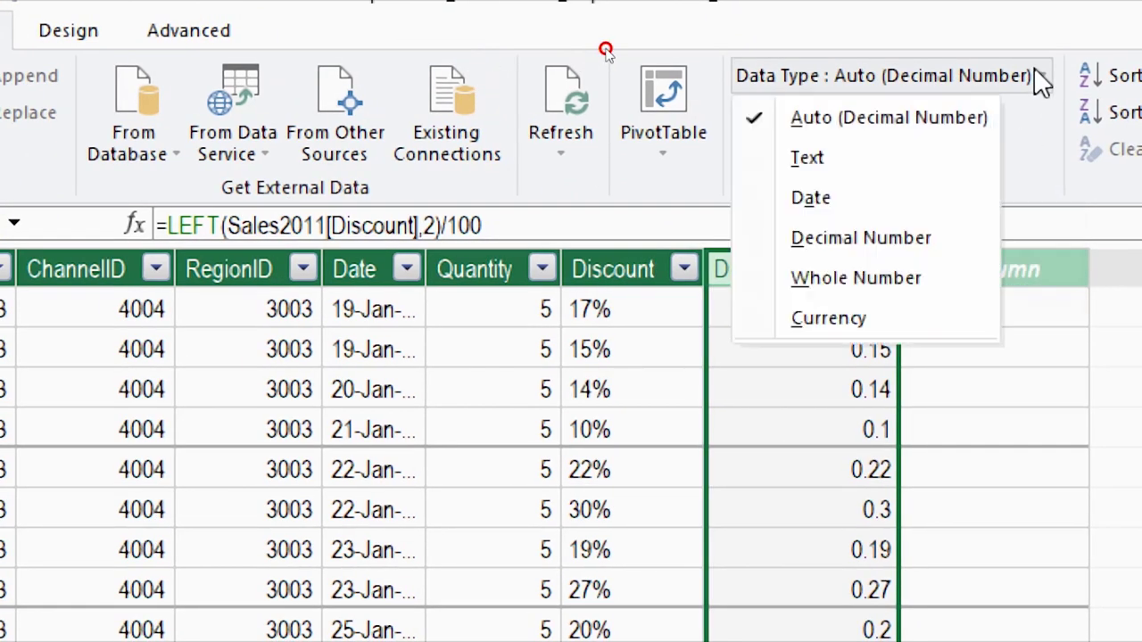
click(856, 239)
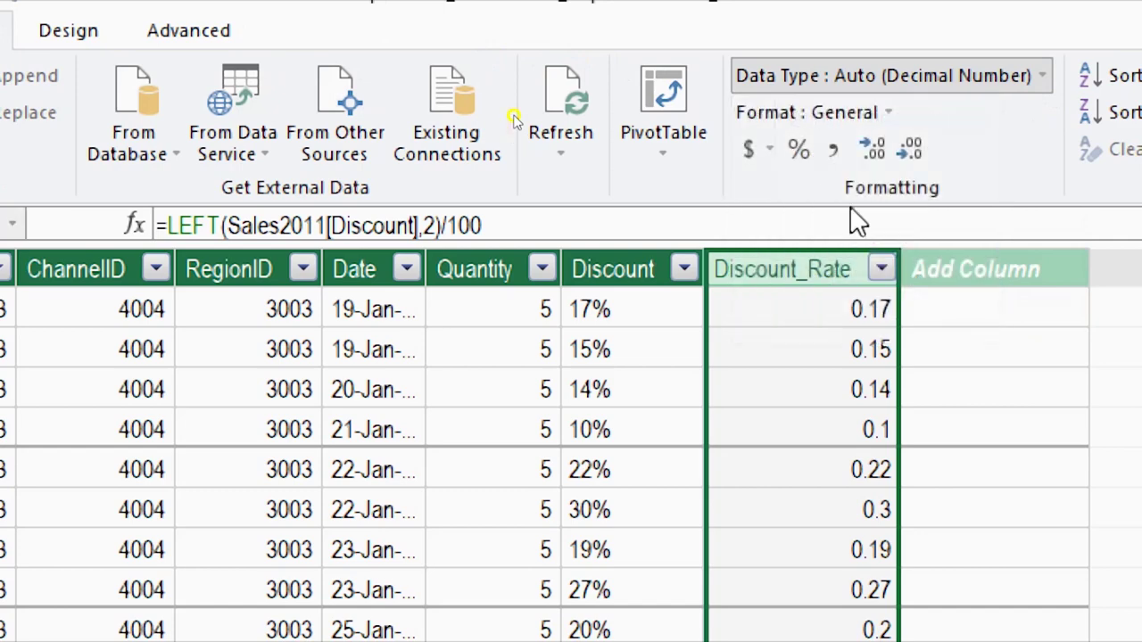
click(877, 113)
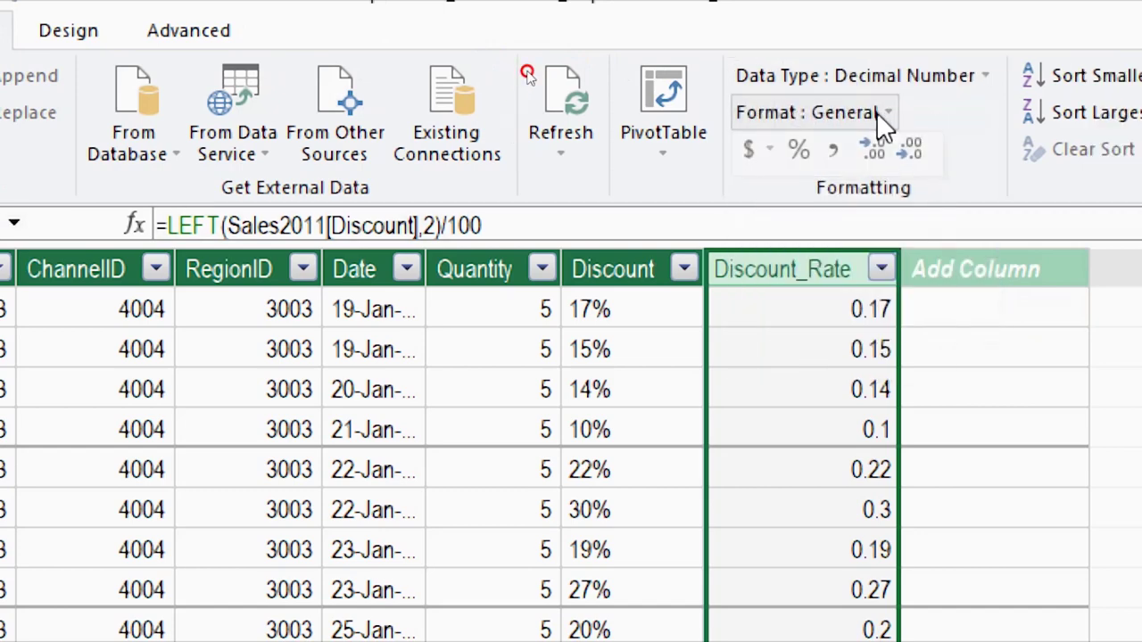
click(877, 112)
click(827, 321)
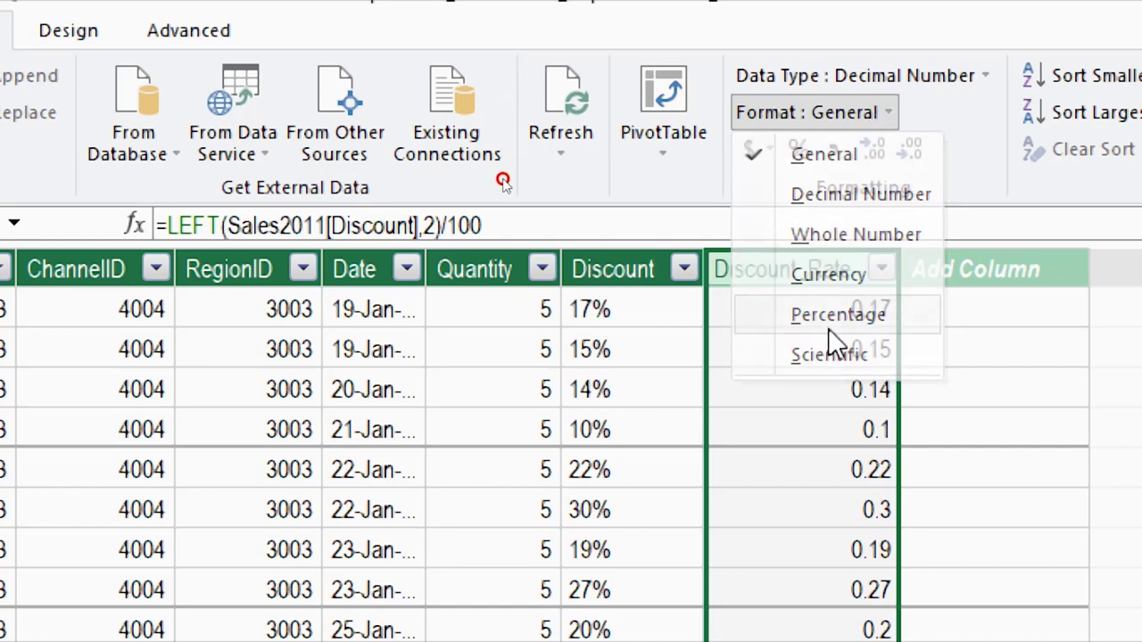
click(908, 149)
click(908, 149)
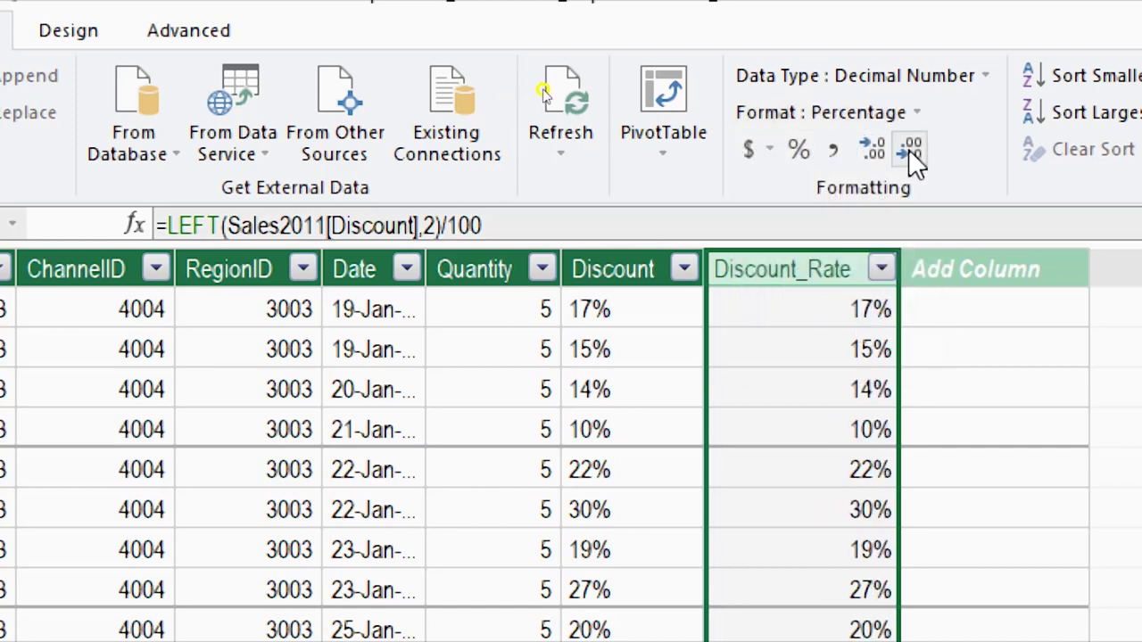
click(786, 317)
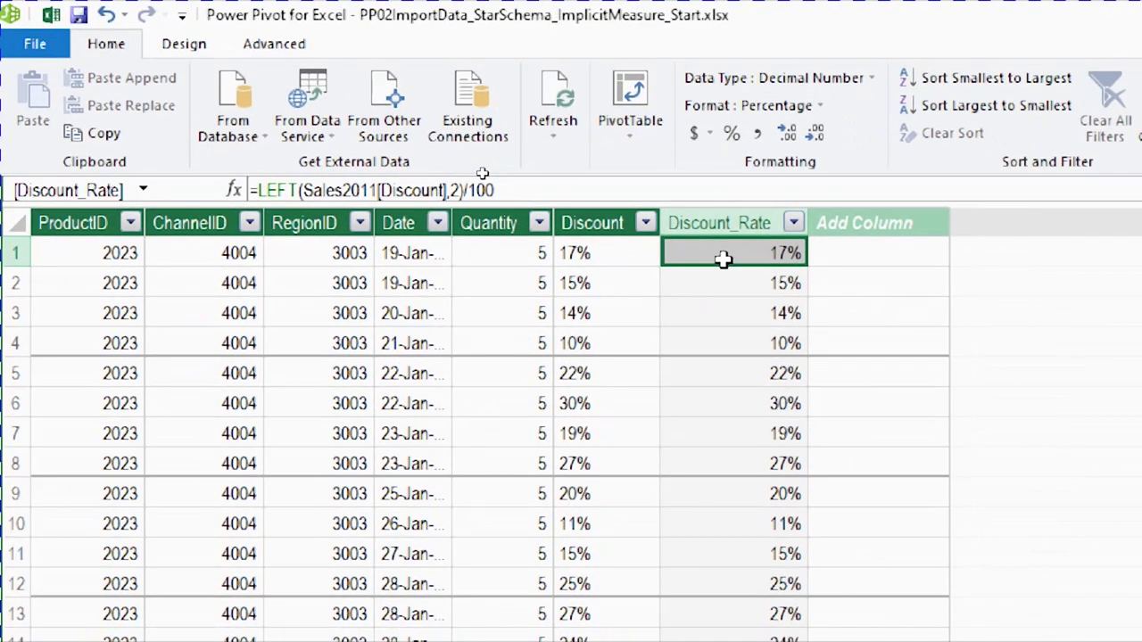
click(356, 204)
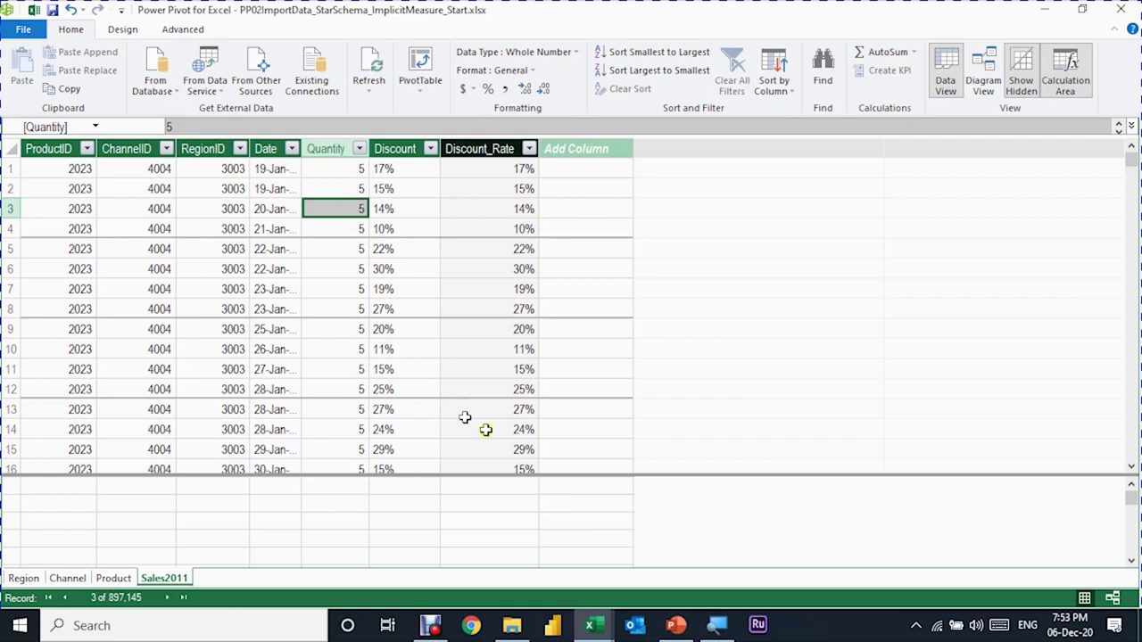
- In Diagram View, enlarge and reposition Sales2011, then delete it from the model
click(984, 83)
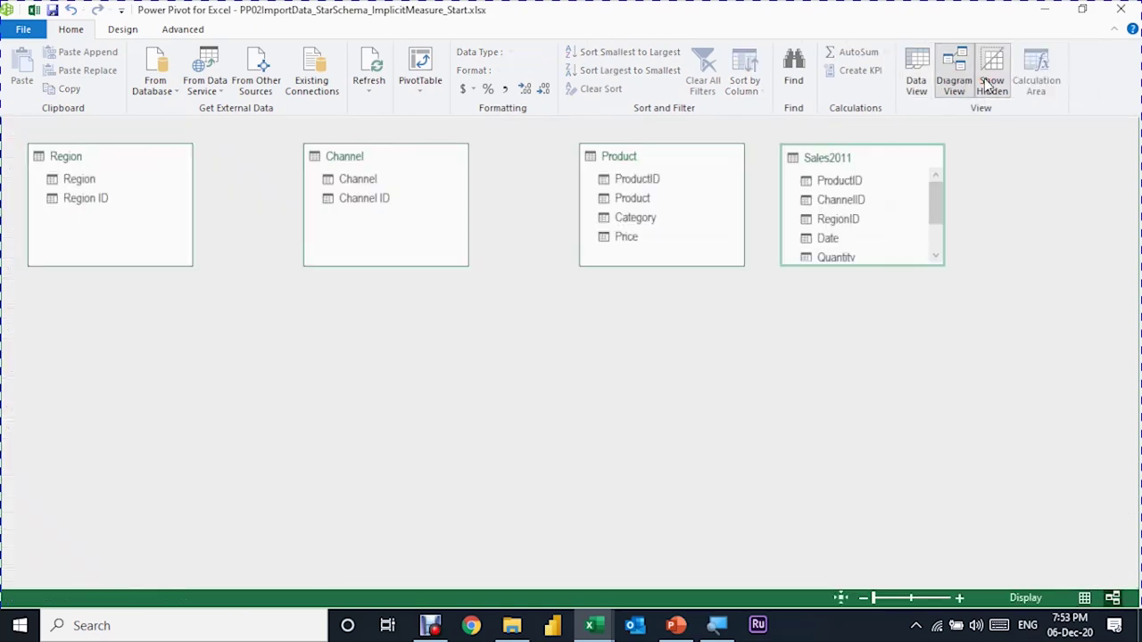
drag(862, 265, 857, 379)
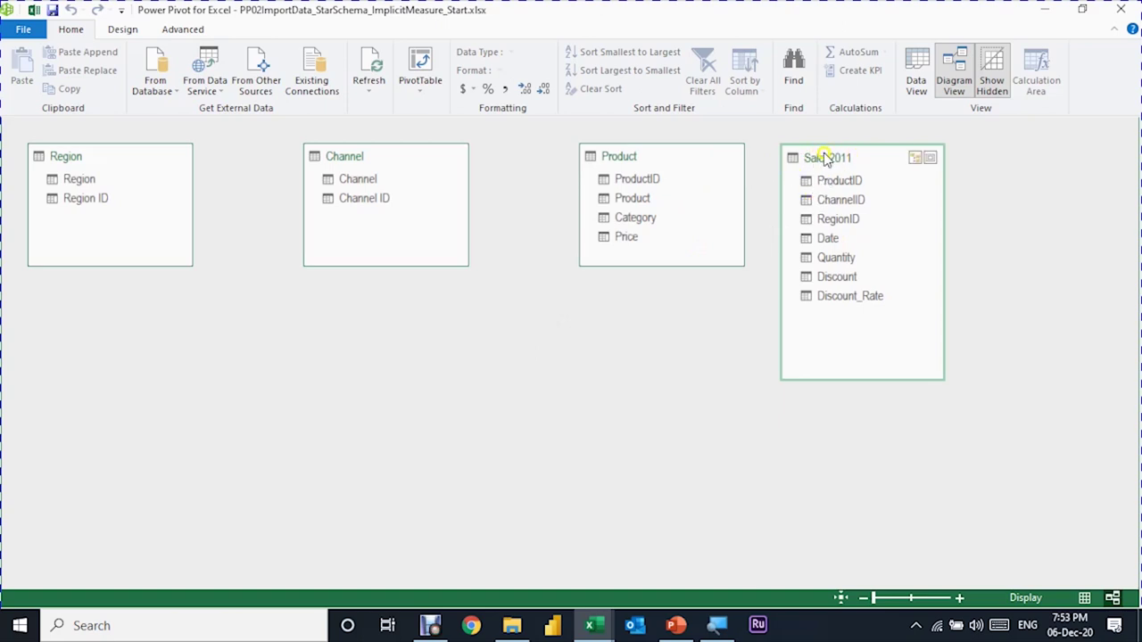
mouse_move(807, 158)
mouse_down()
mouse_move(743, 230)
mouse_move(227, 364)
mouse_up()
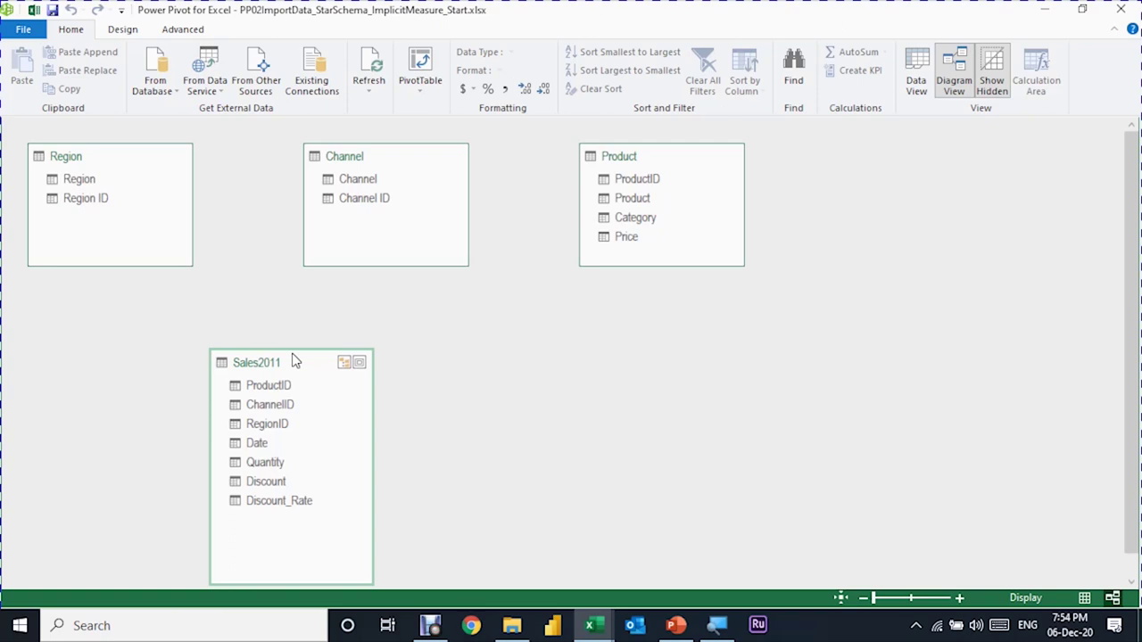
key(Delete)
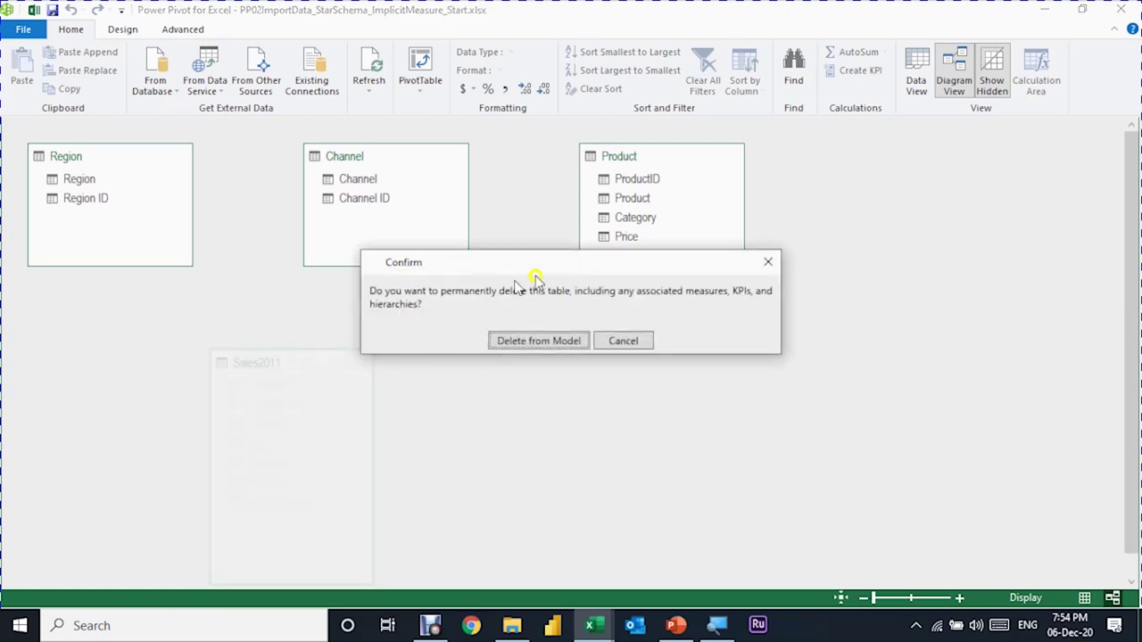
click(545, 341)
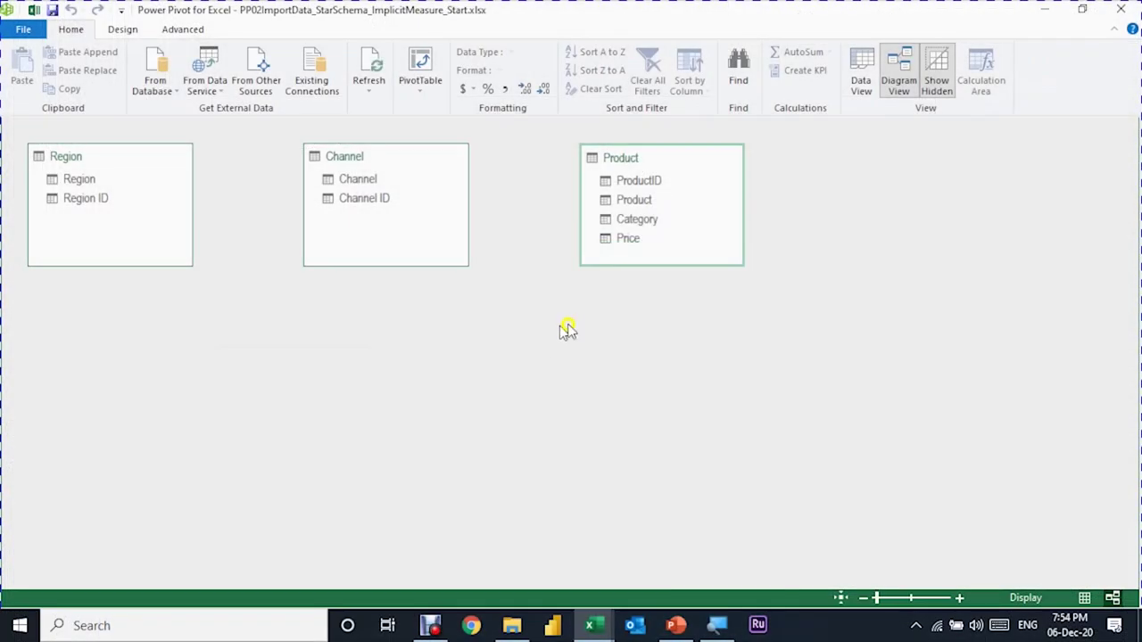
- Close Power Pivot and start a From Folder import of the pasted Sales_CSV Load folder path
click(1122, 11)
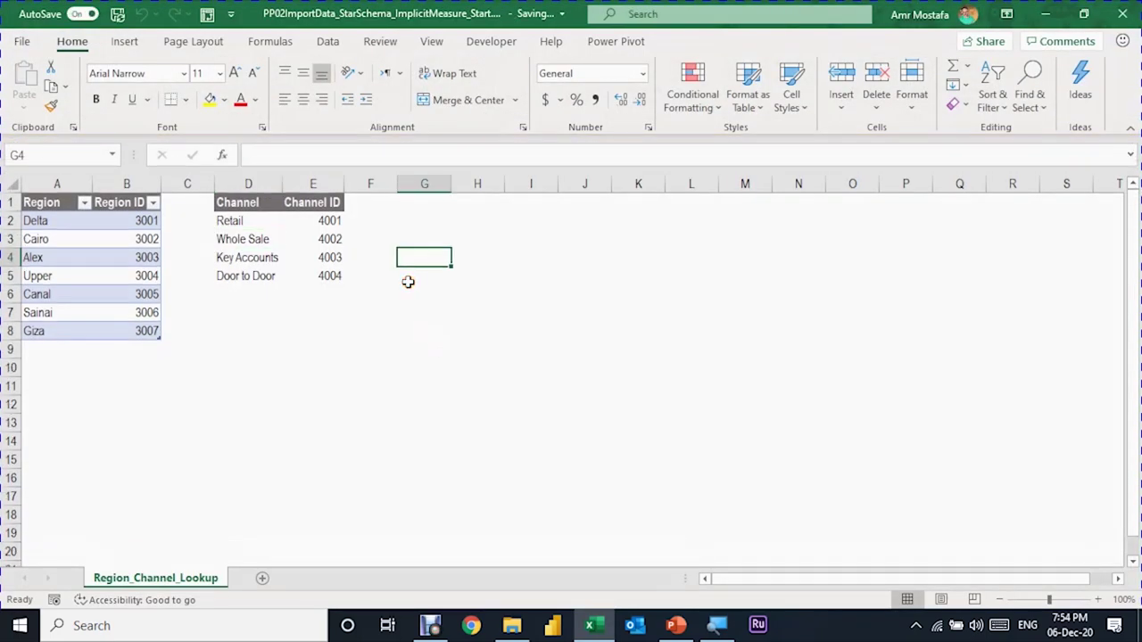
click(329, 43)
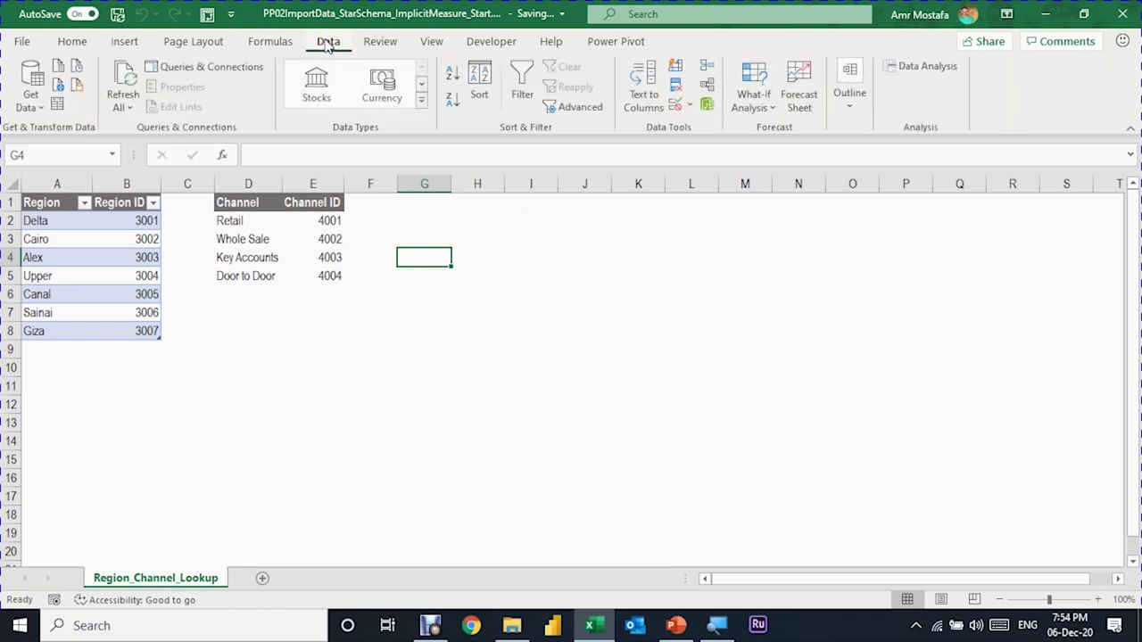
click(31, 105)
click(50, 132)
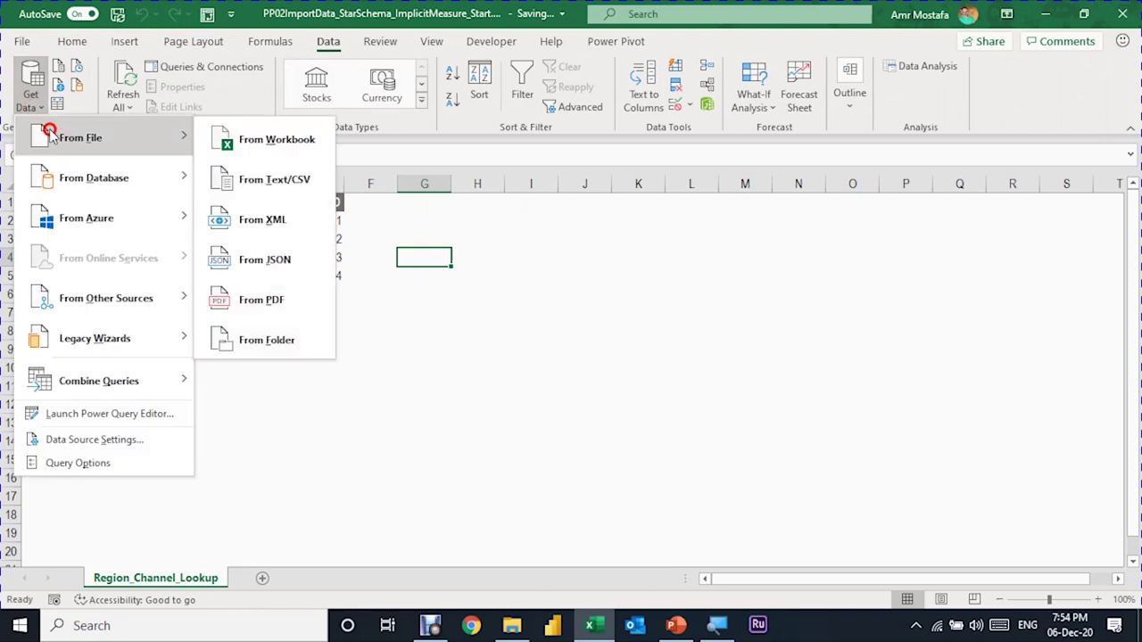
click(273, 343)
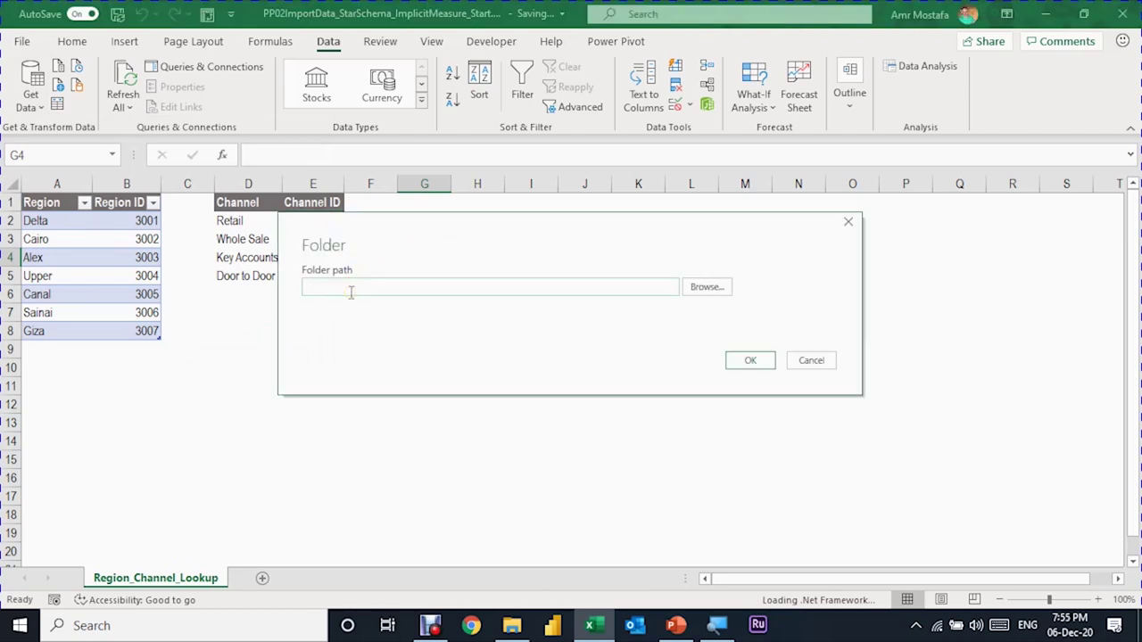
text(C:\Users\amram\Documents\AAABikeShop\Sales_CSV\Load)
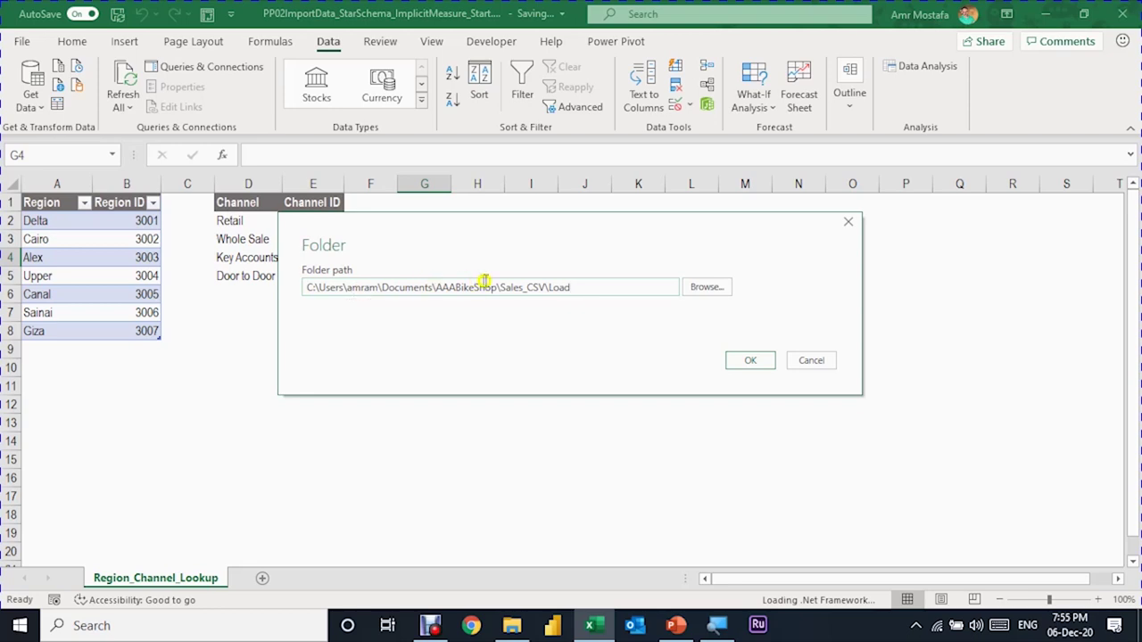
click(752, 362)
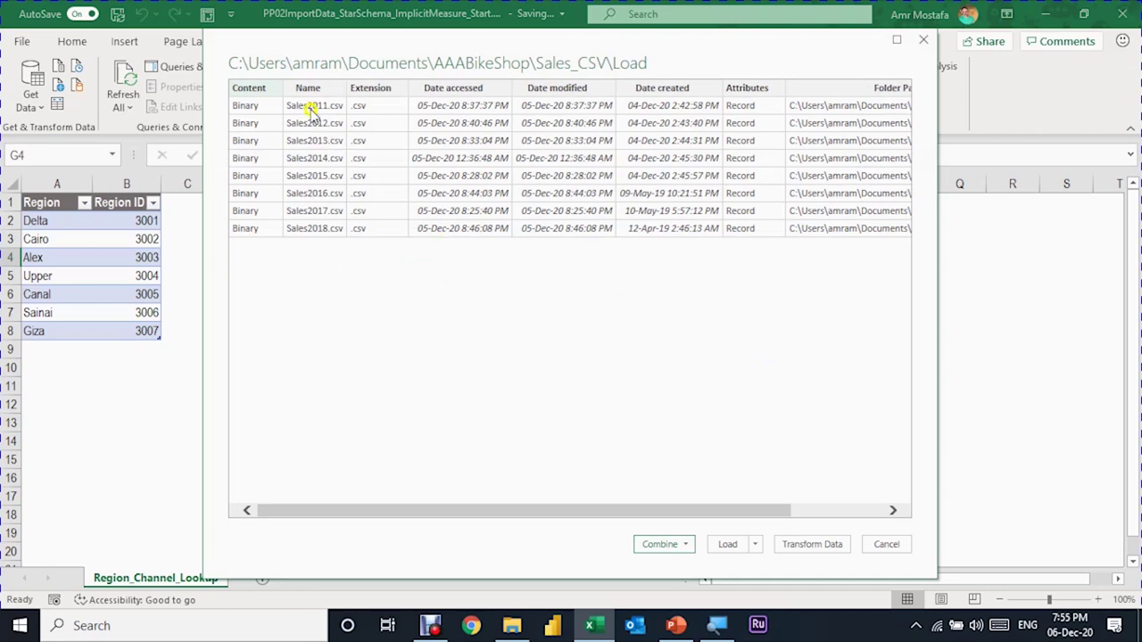
- Load the folder's file list into the Power Query Editor and rename the query to AllSales
click(813, 546)
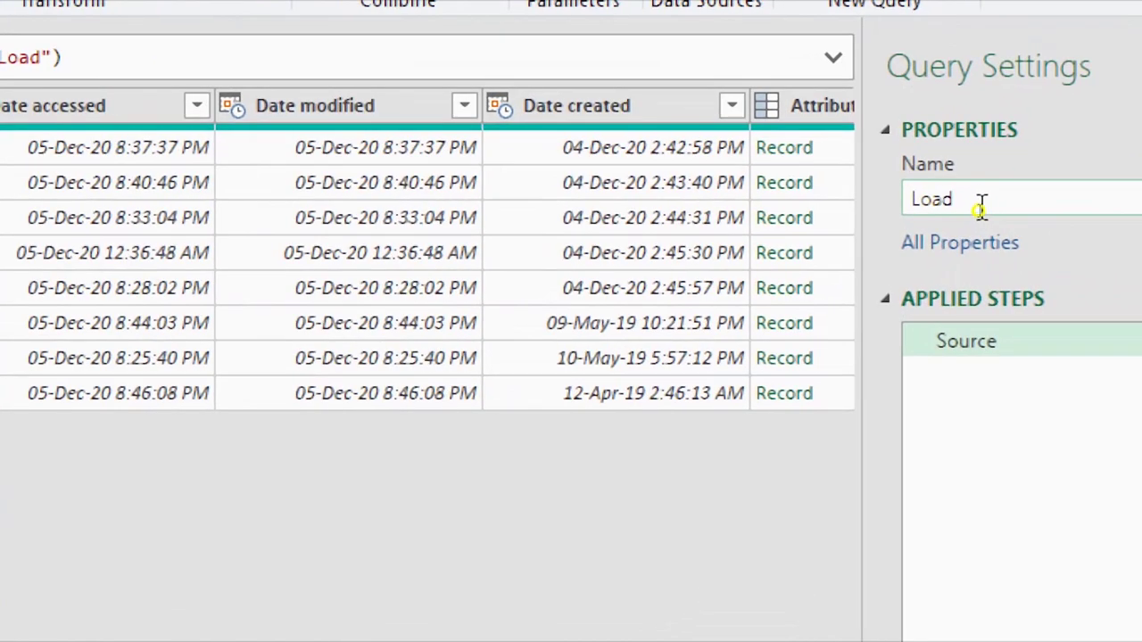
double_click(942, 207)
text(A)
text(llSa)
text(les)
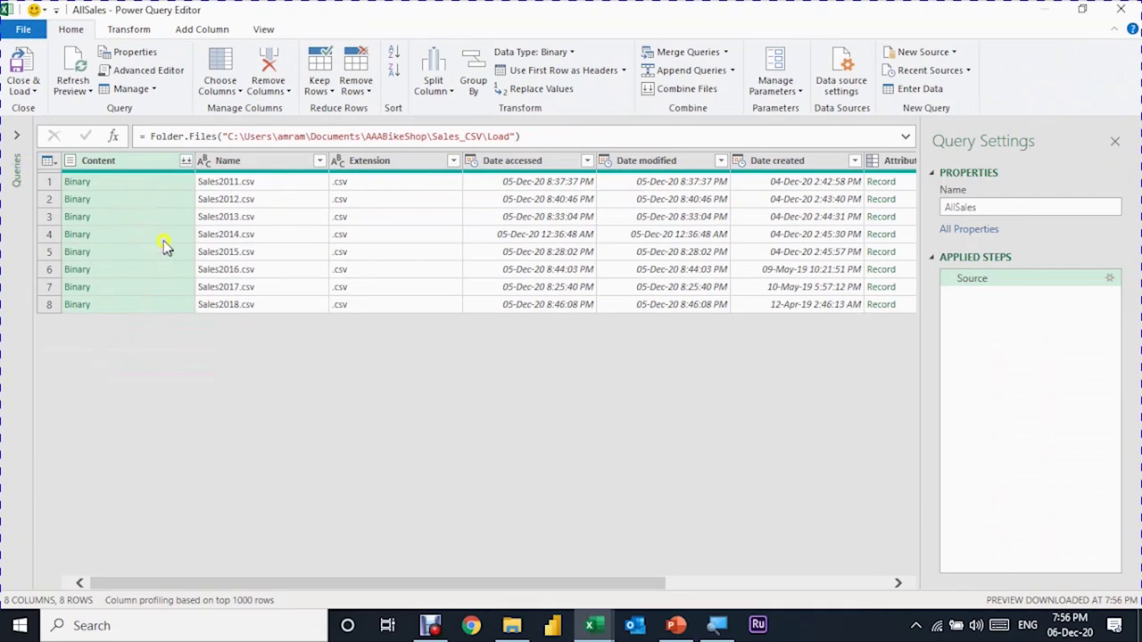
- Preview the Sales2011.csv, Sales2012.csv and Sales2013.csv files from their Binary cells
click(152, 185)
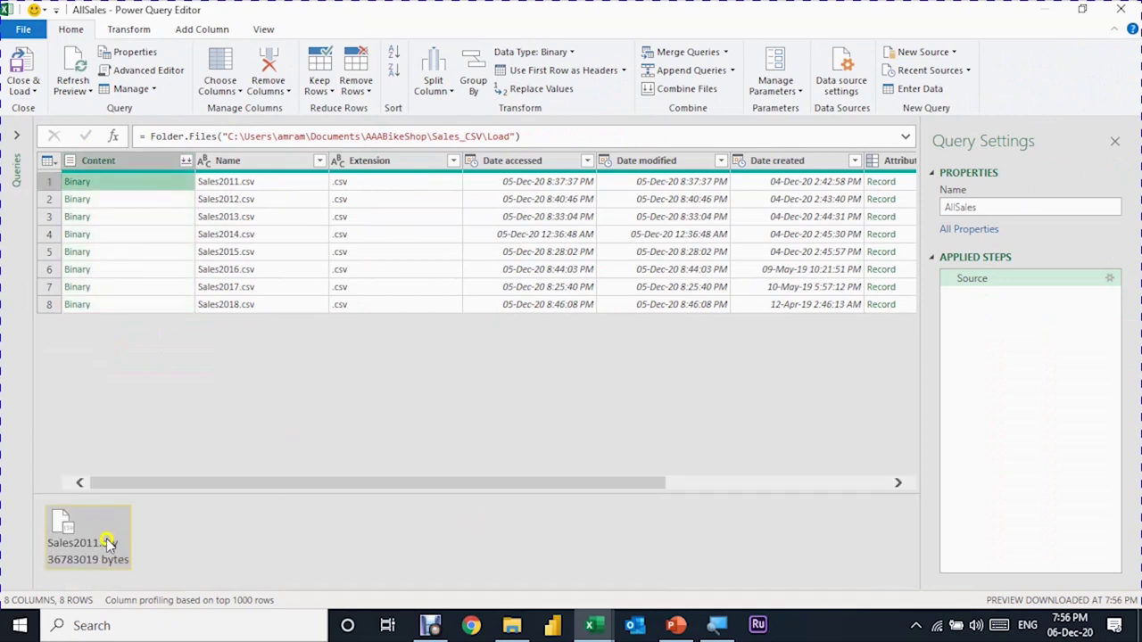
click(162, 199)
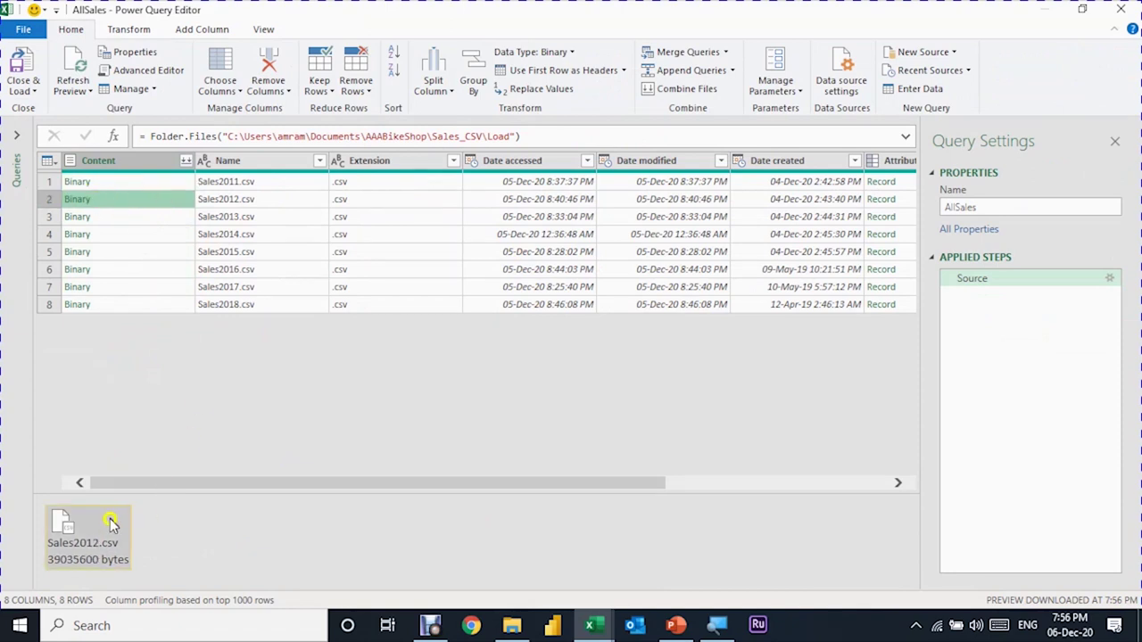
click(158, 217)
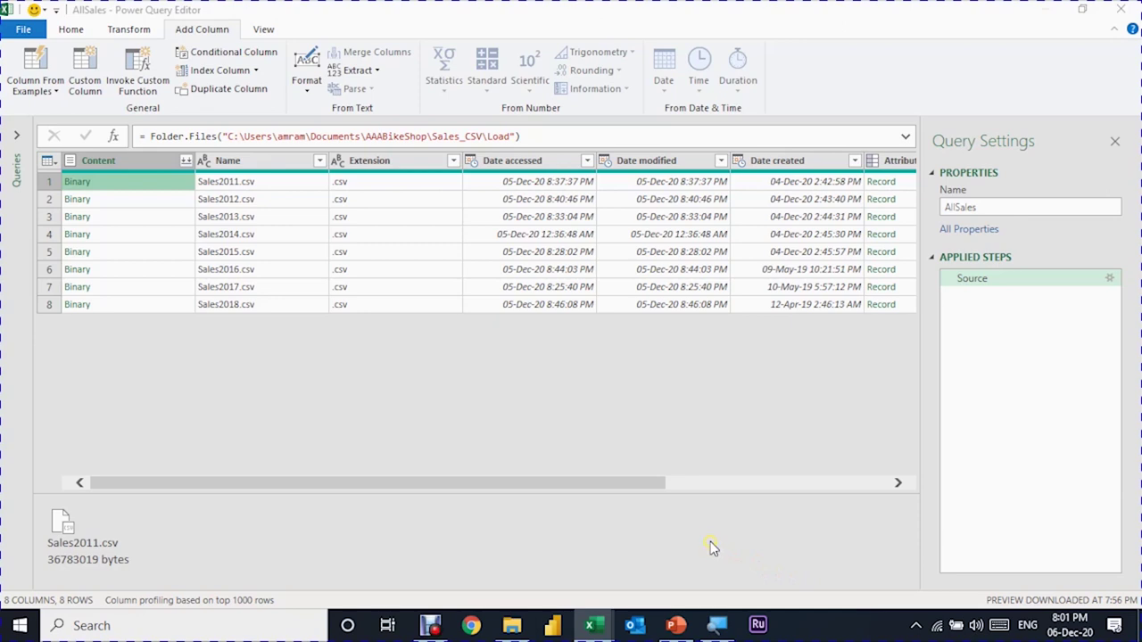
- Add a column named Custom with the formula = Csv.Document([Content])
click(86, 77)
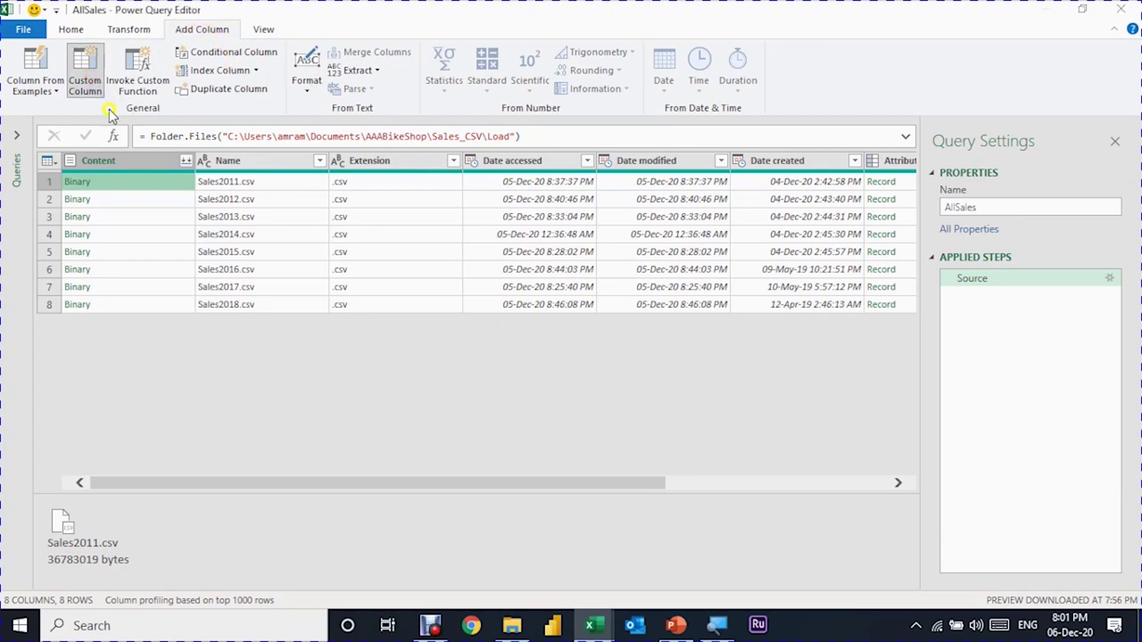
click(89, 79)
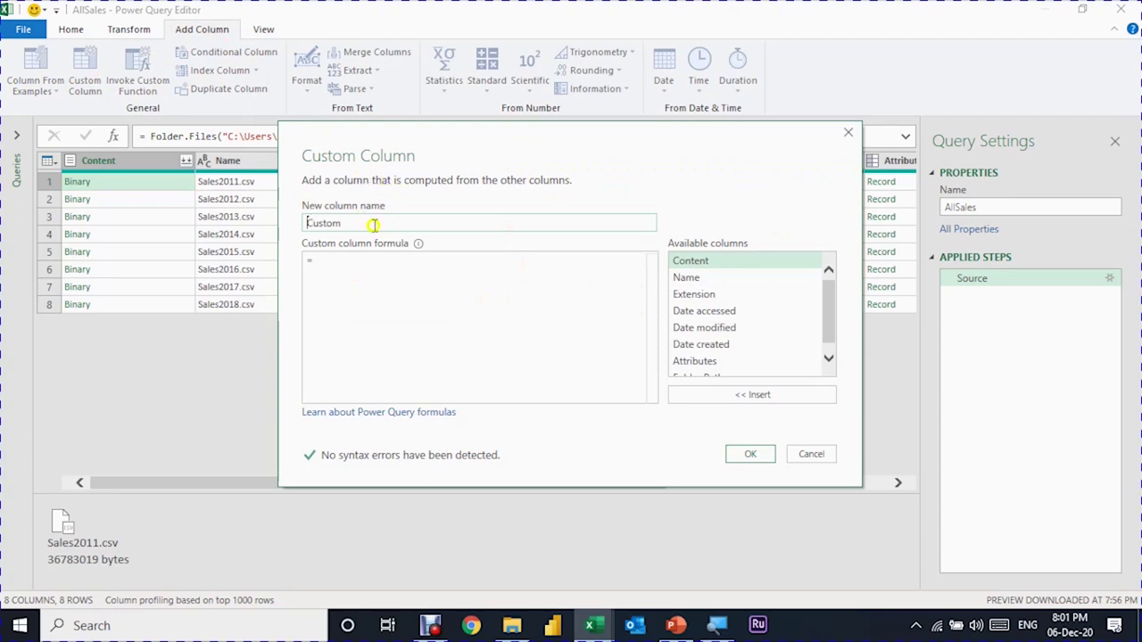
drag(369, 225, 303, 222)
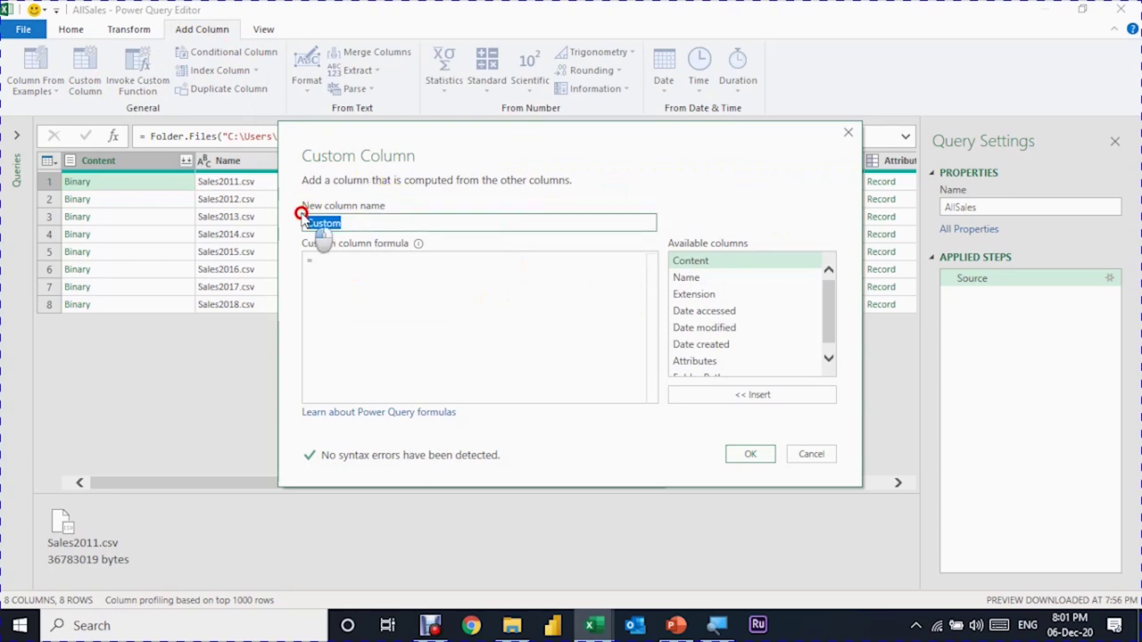
click(352, 264)
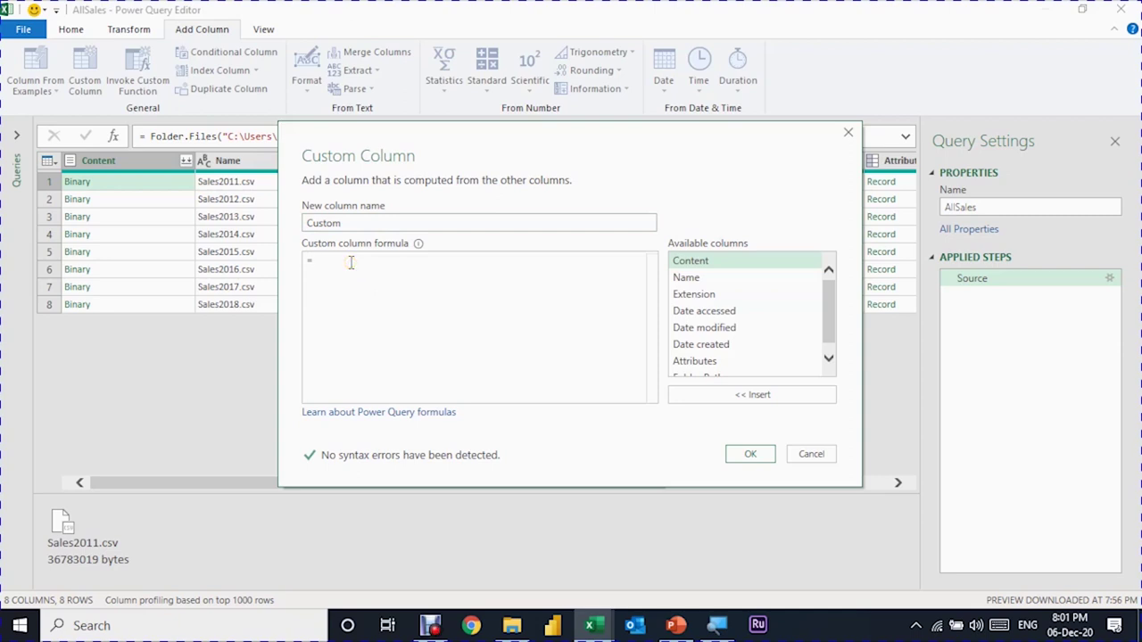
text(Csv)
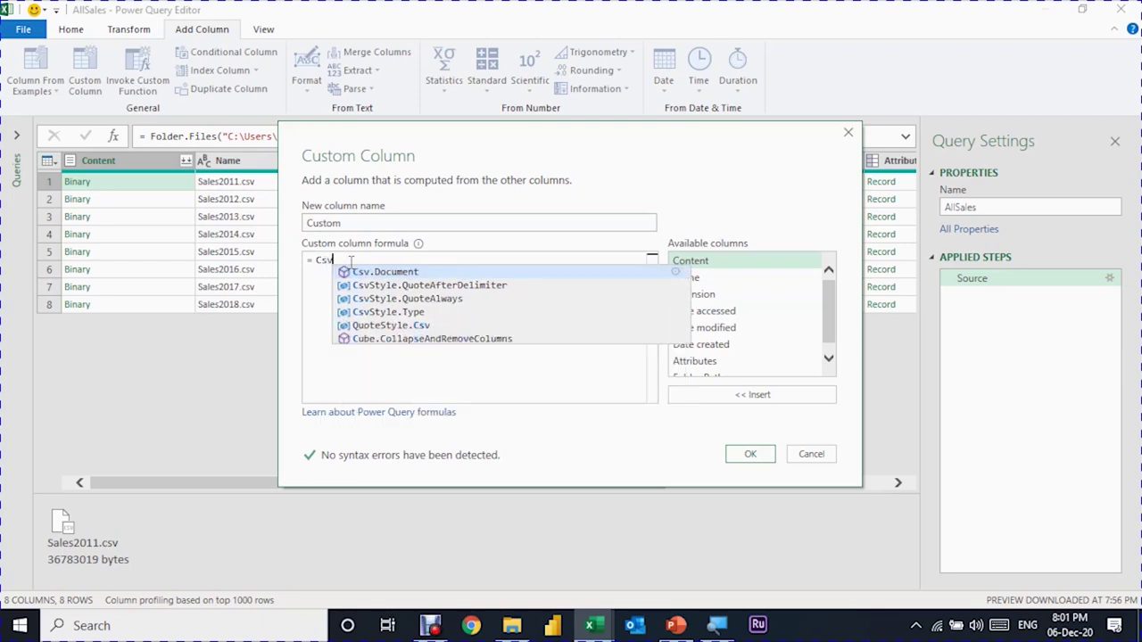
text(.)
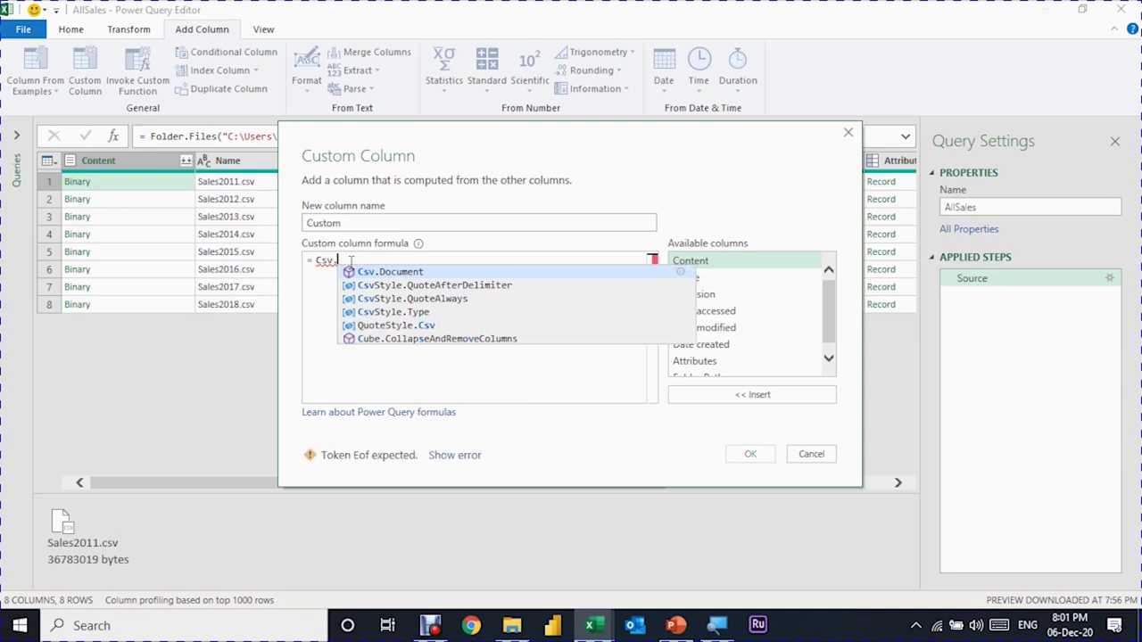
text(D)
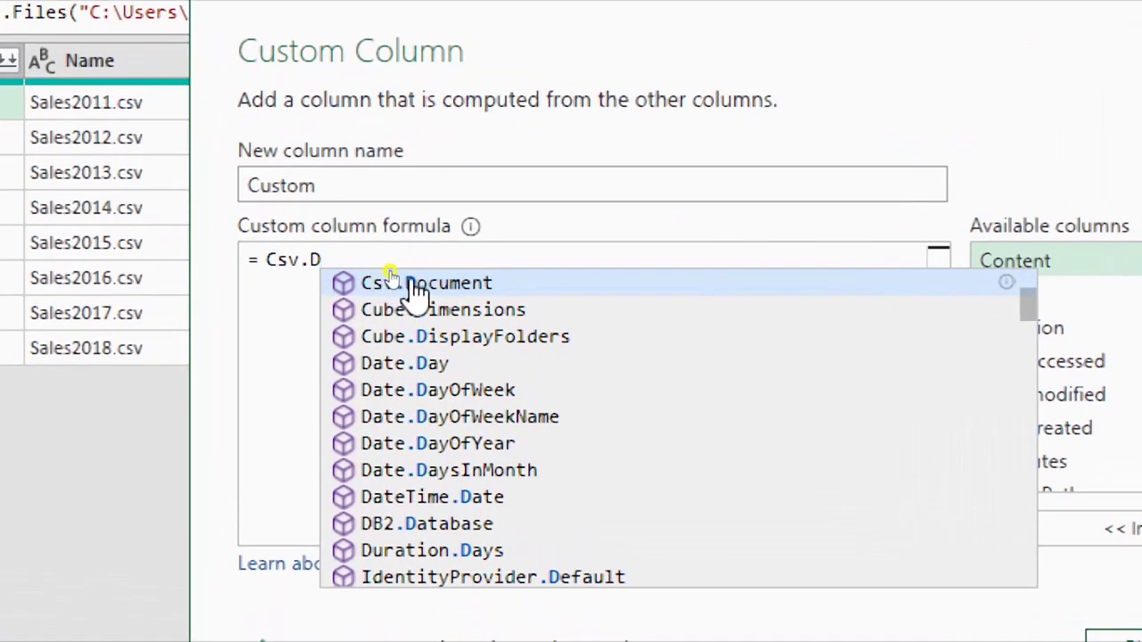
click(479, 289)
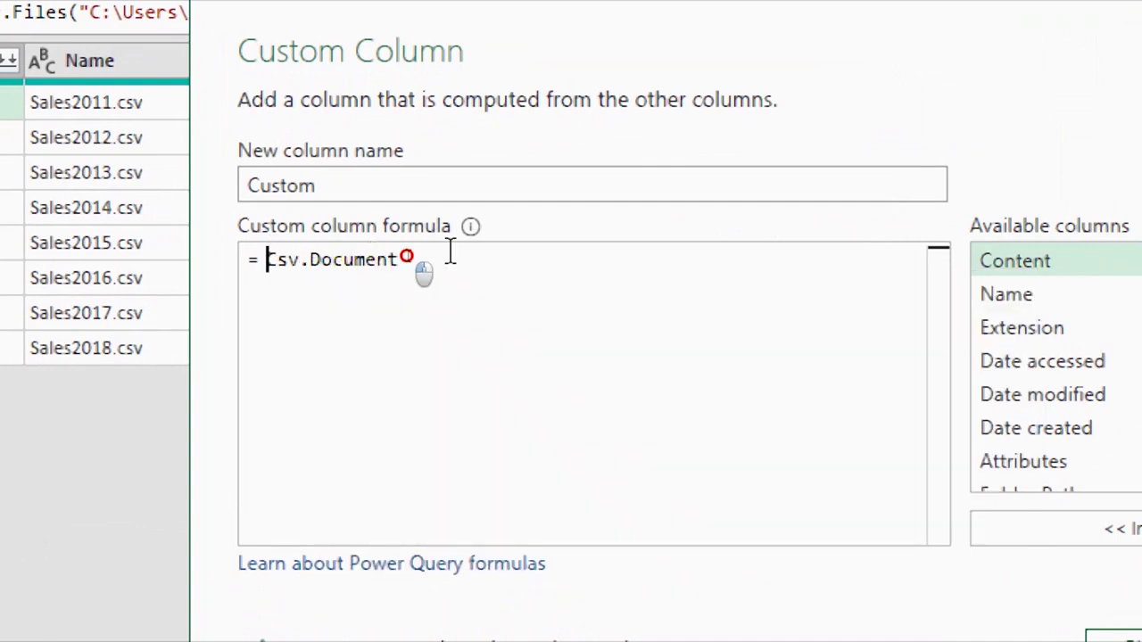
text(()
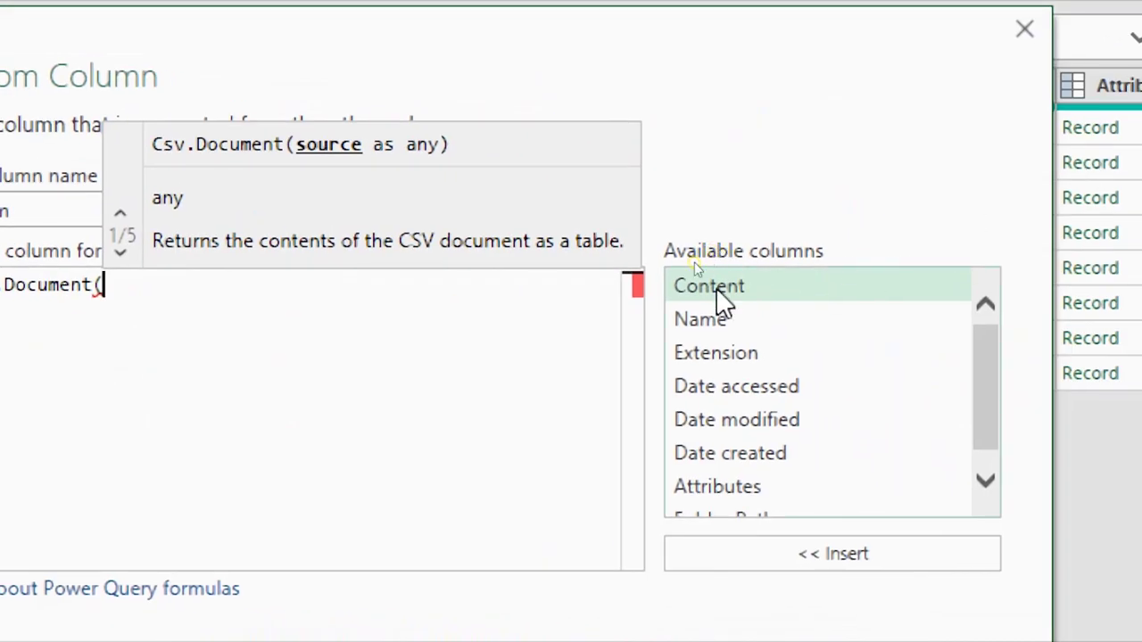
click(716, 287)
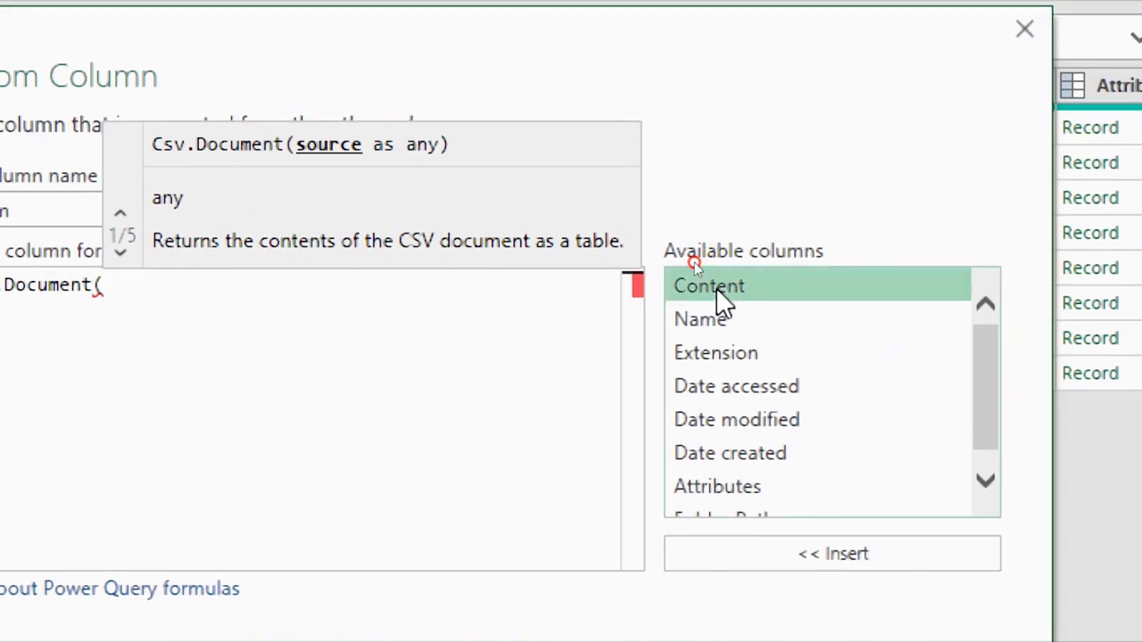
click(803, 553)
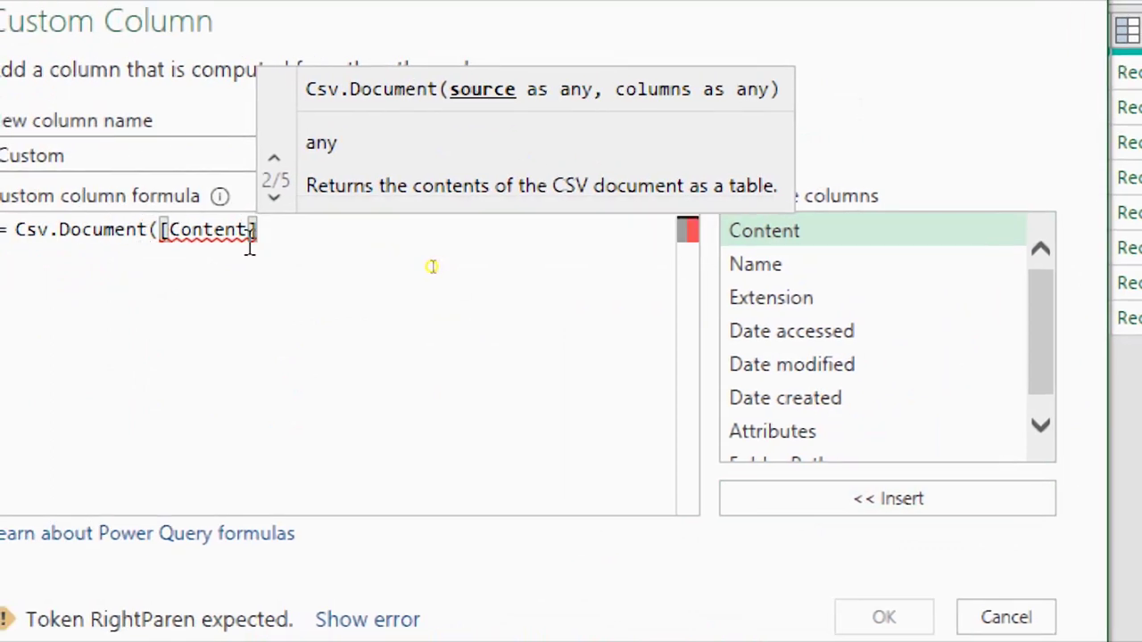
text())
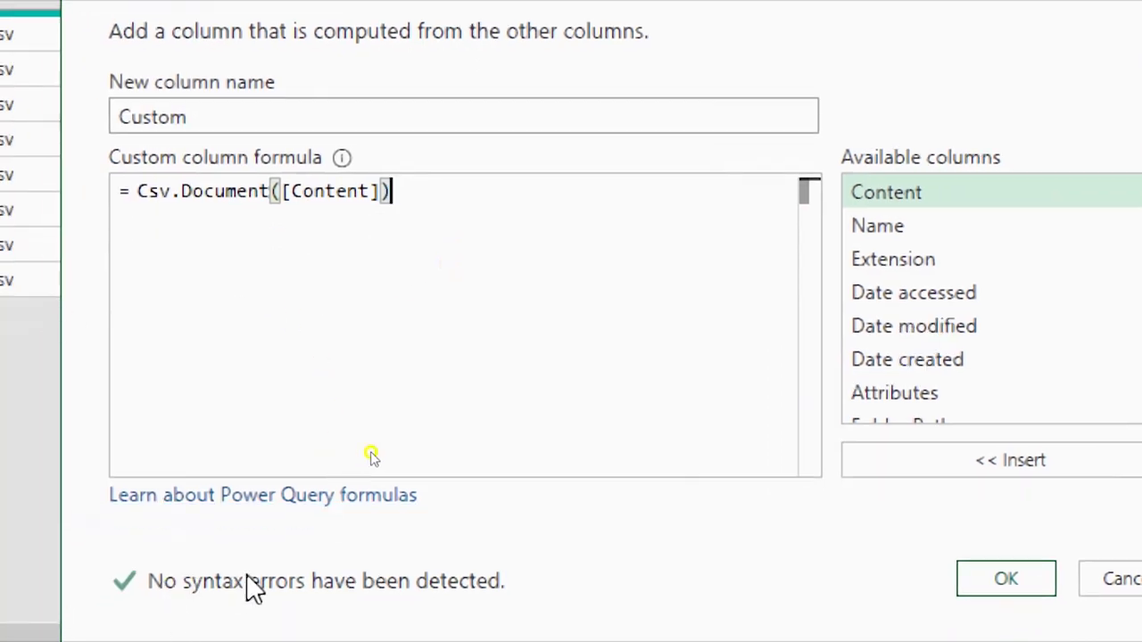
click(1005, 578)
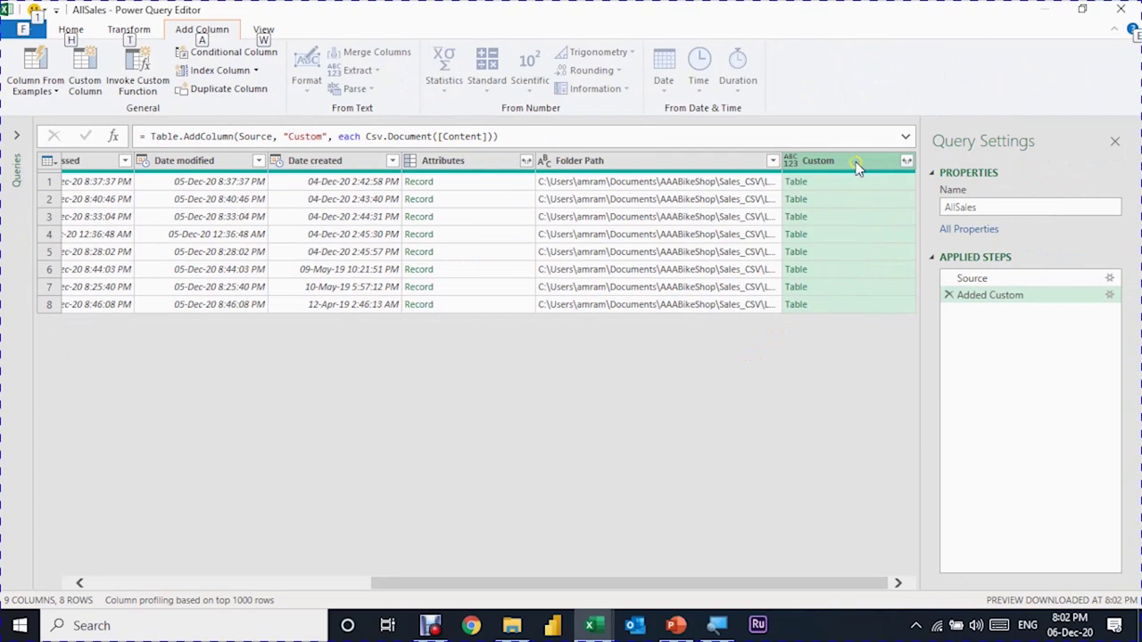
- Preview the first four files' tables in the Custom column, enlarging the preview pane
click(851, 180)
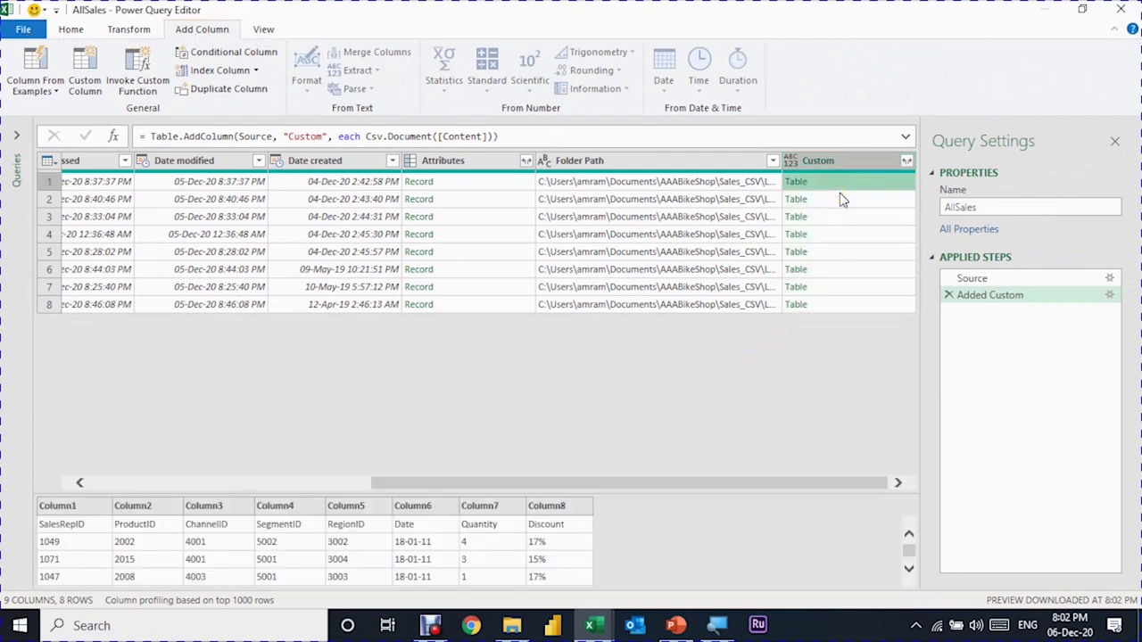
click(843, 199)
click(845, 218)
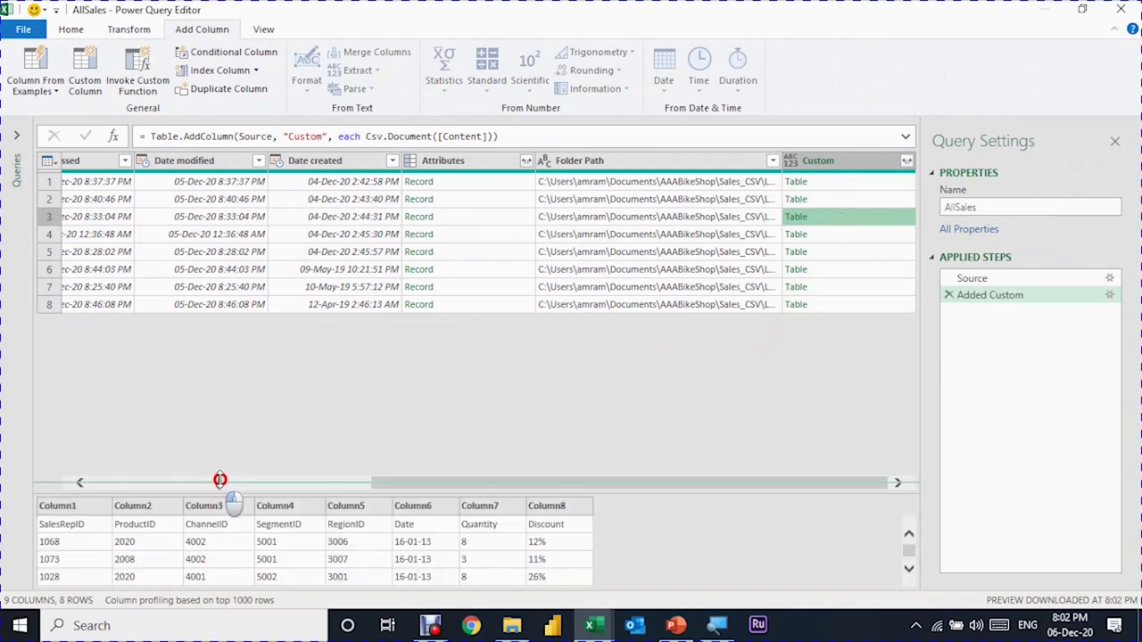
drag(217, 492, 235, 459)
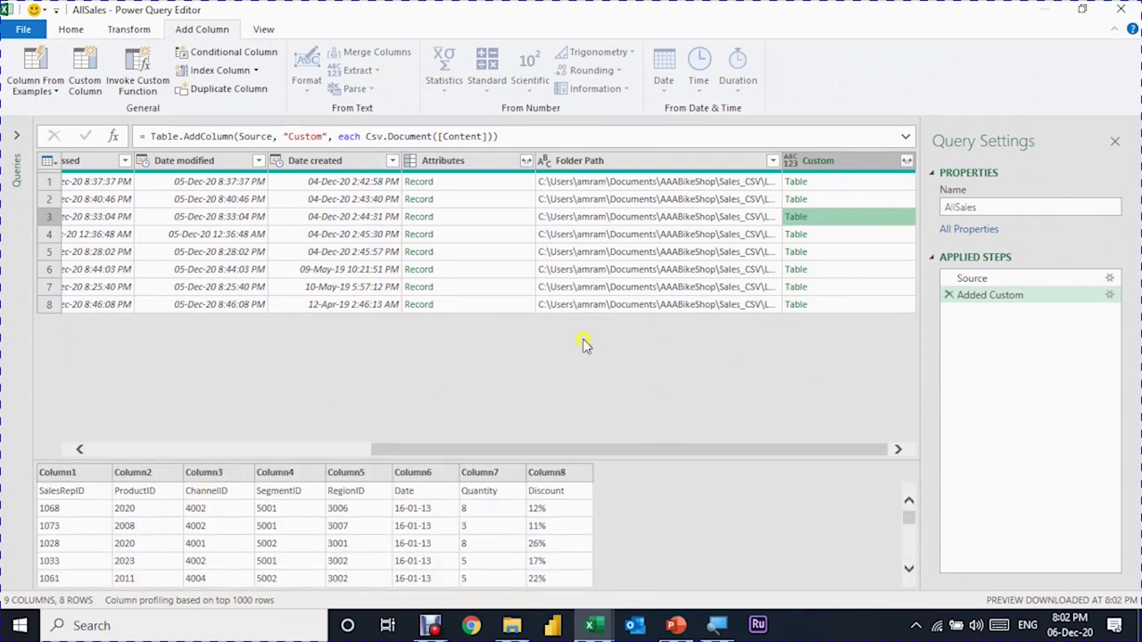
click(813, 236)
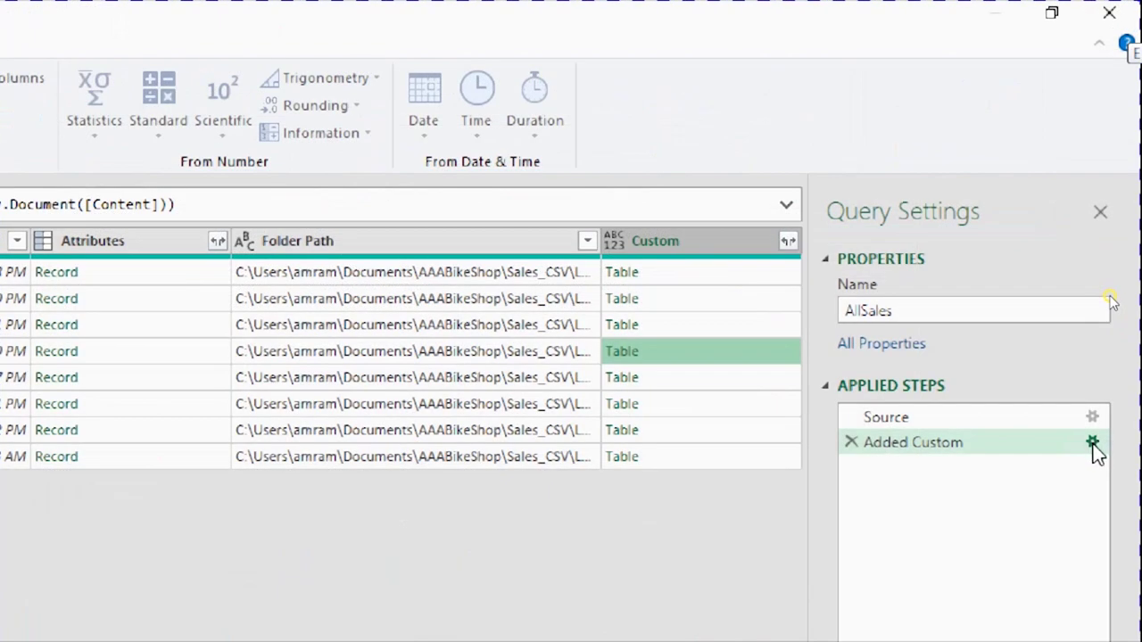
- Change the Added Custom formula to Table.PromoteHeaders(Csv.Document([Content]))
click(1090, 451)
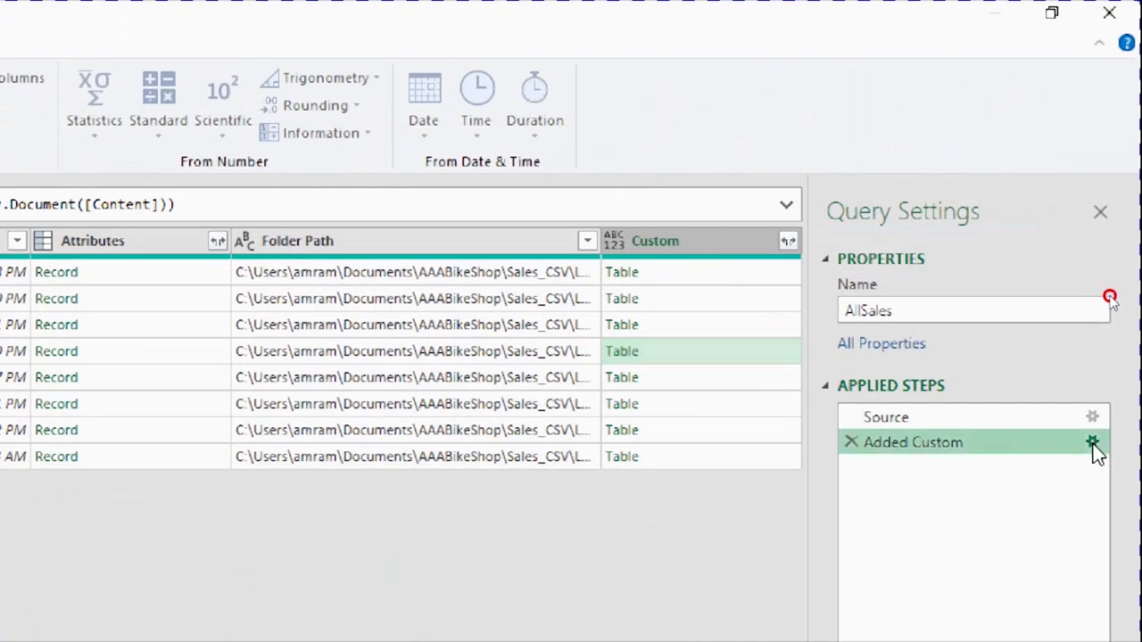
click(1090, 443)
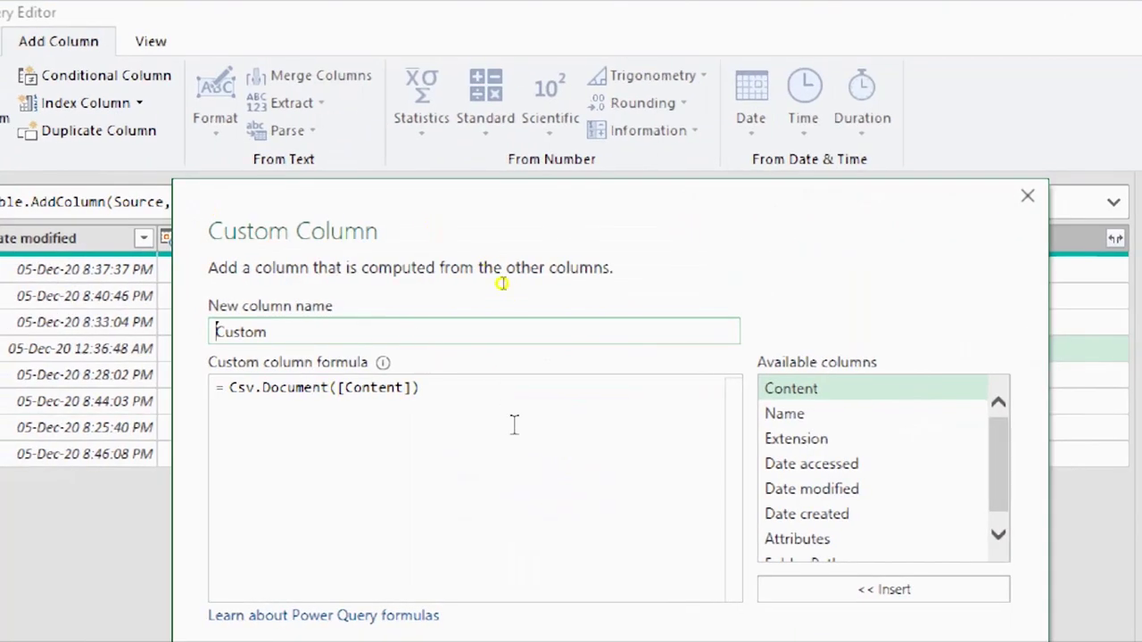
click(232, 387)
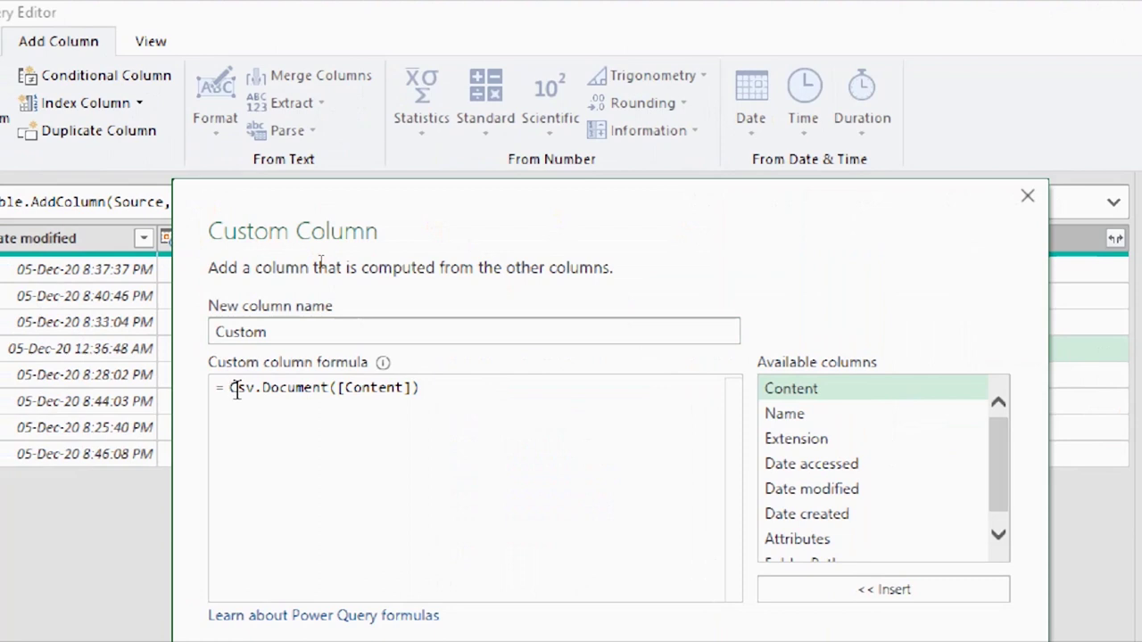
text(Table.Promo)
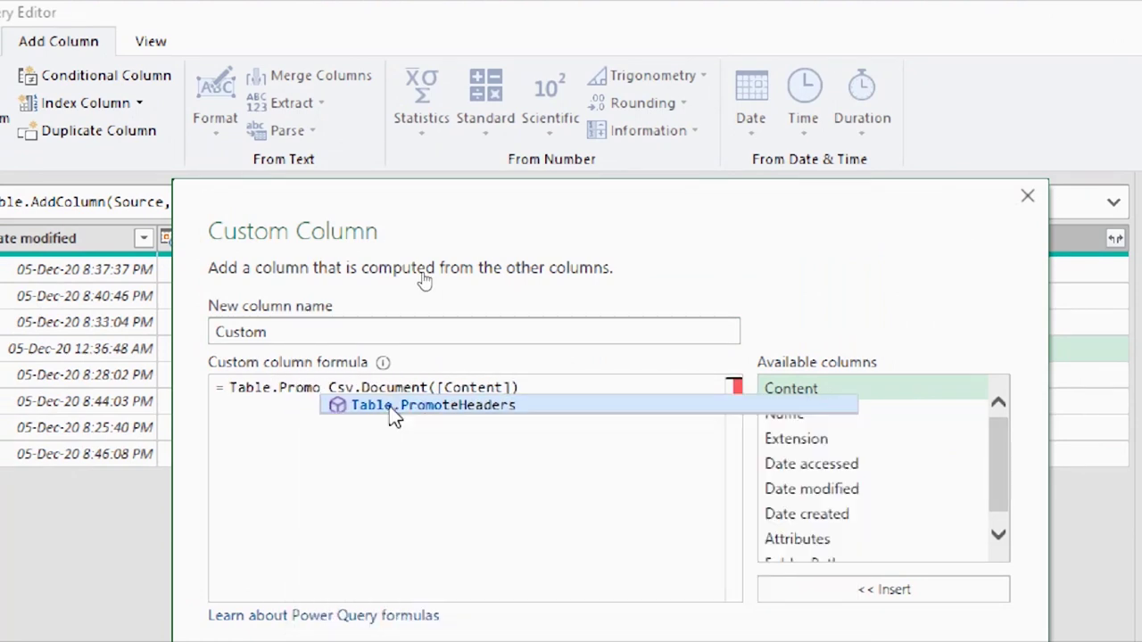
click(392, 409)
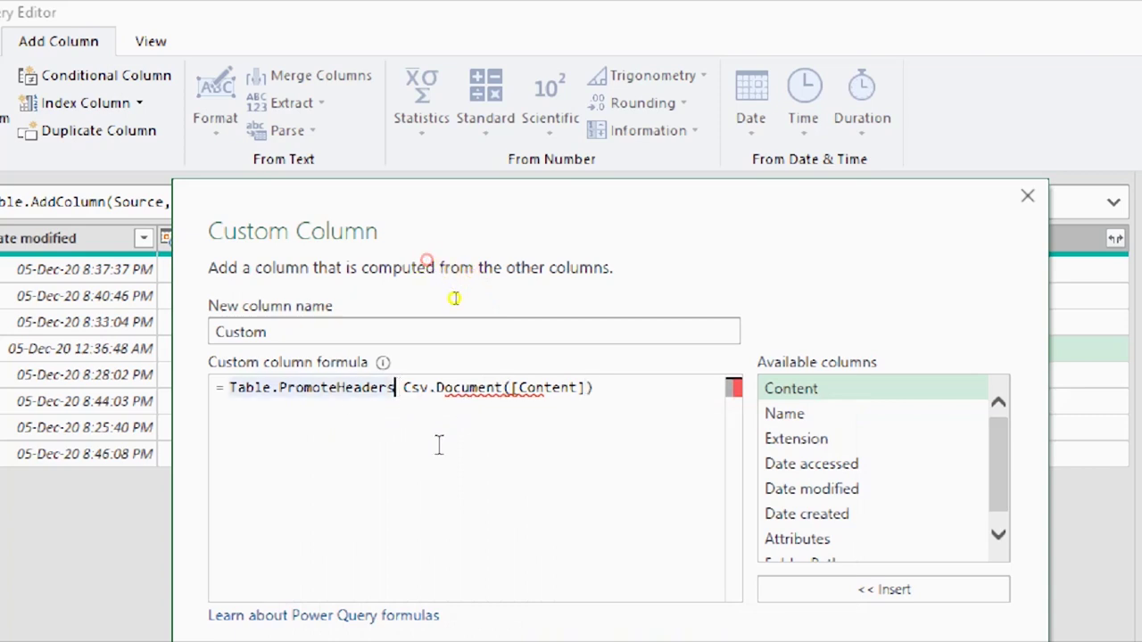
text(()
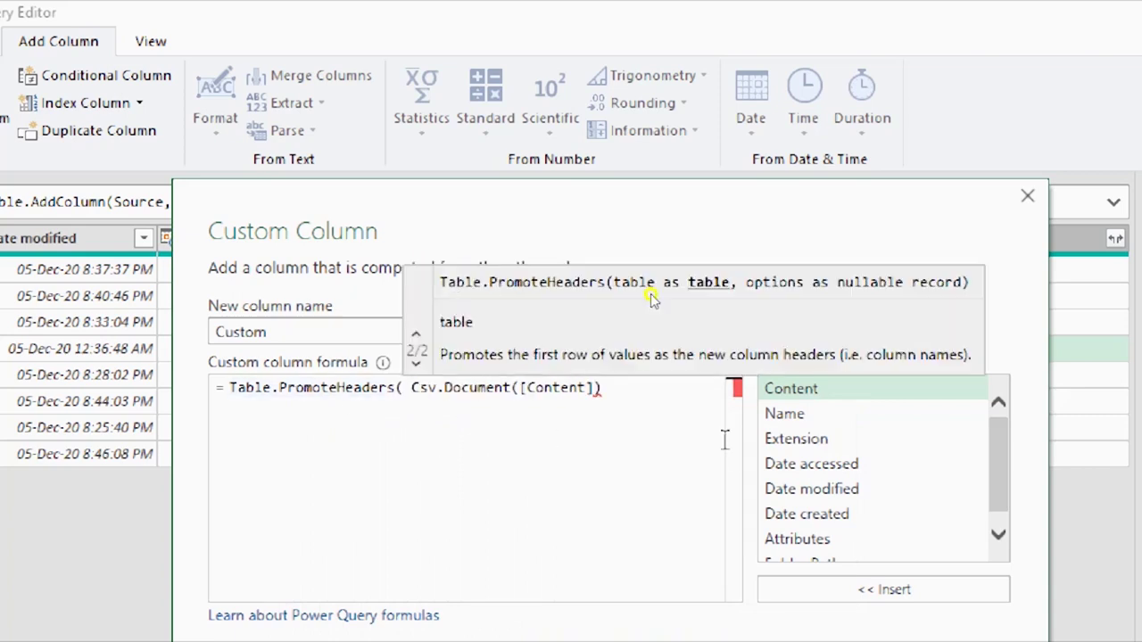
click(406, 387)
click(629, 388)
text())
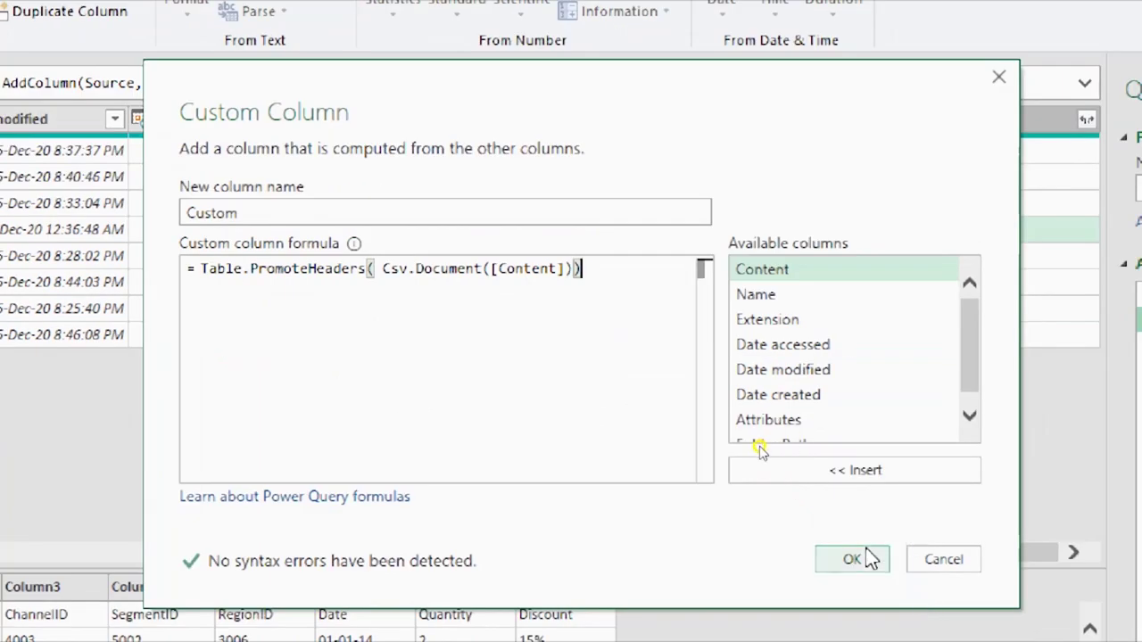
click(866, 559)
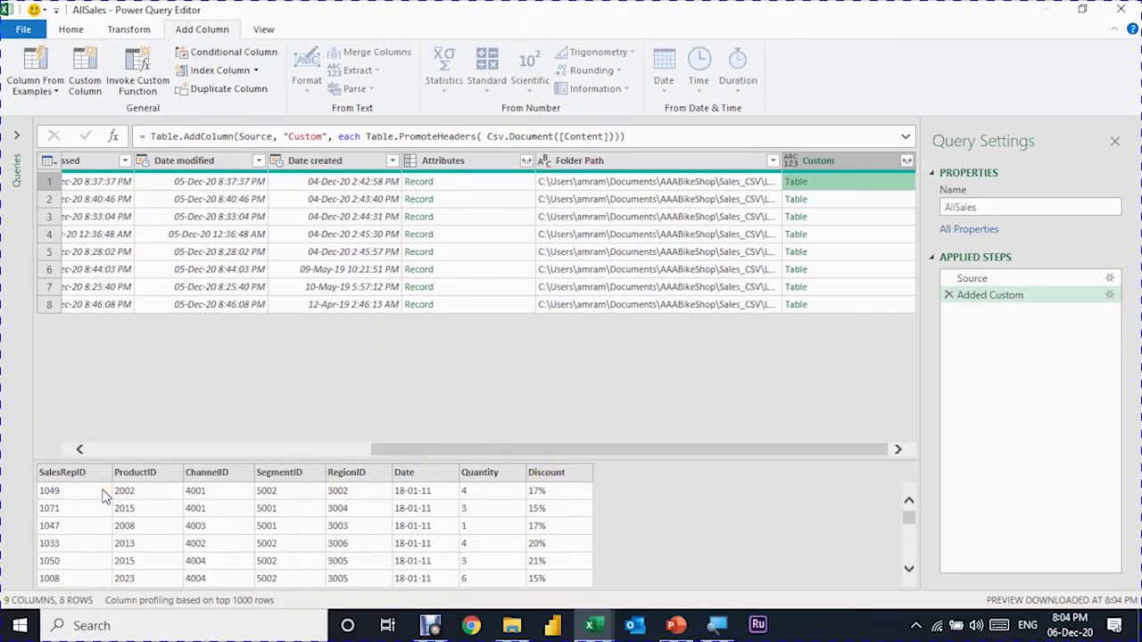
- Remove every column except Custom from the AllSales query
click(843, 166)
right_click(844, 166)
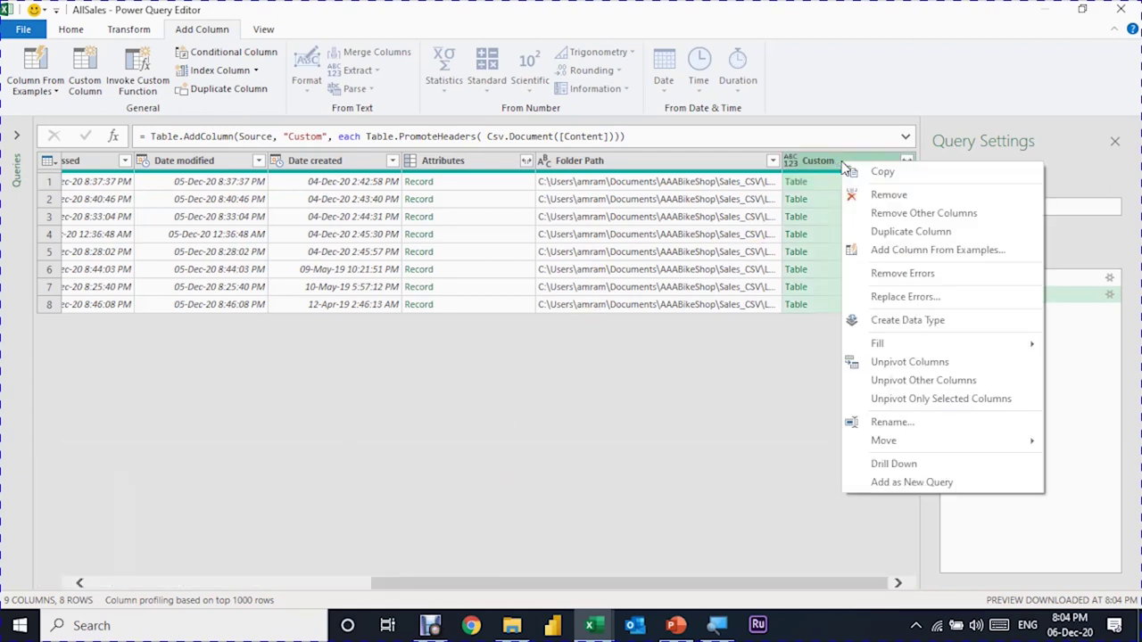
click(888, 213)
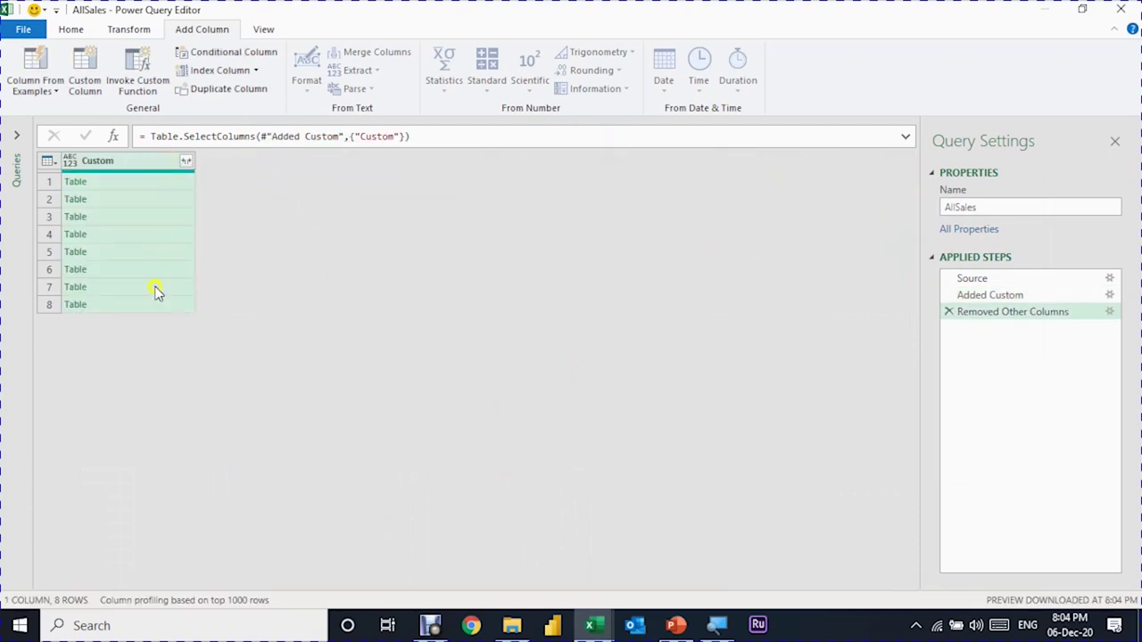
- Preview the first three files' tables, now showing their field names as headers
click(135, 181)
click(141, 204)
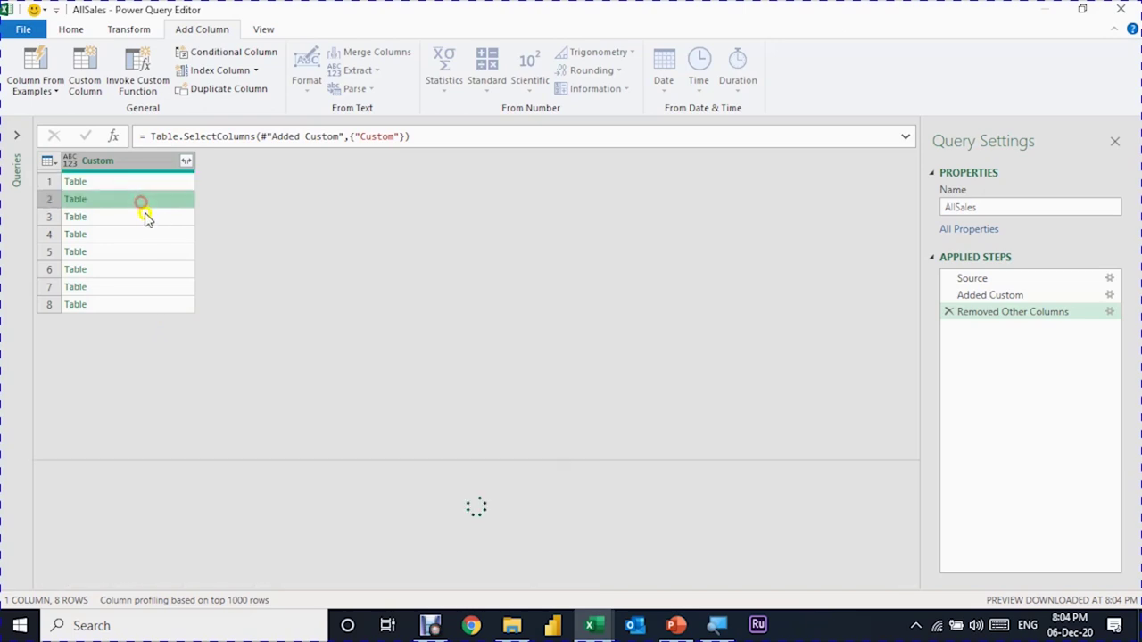
click(147, 216)
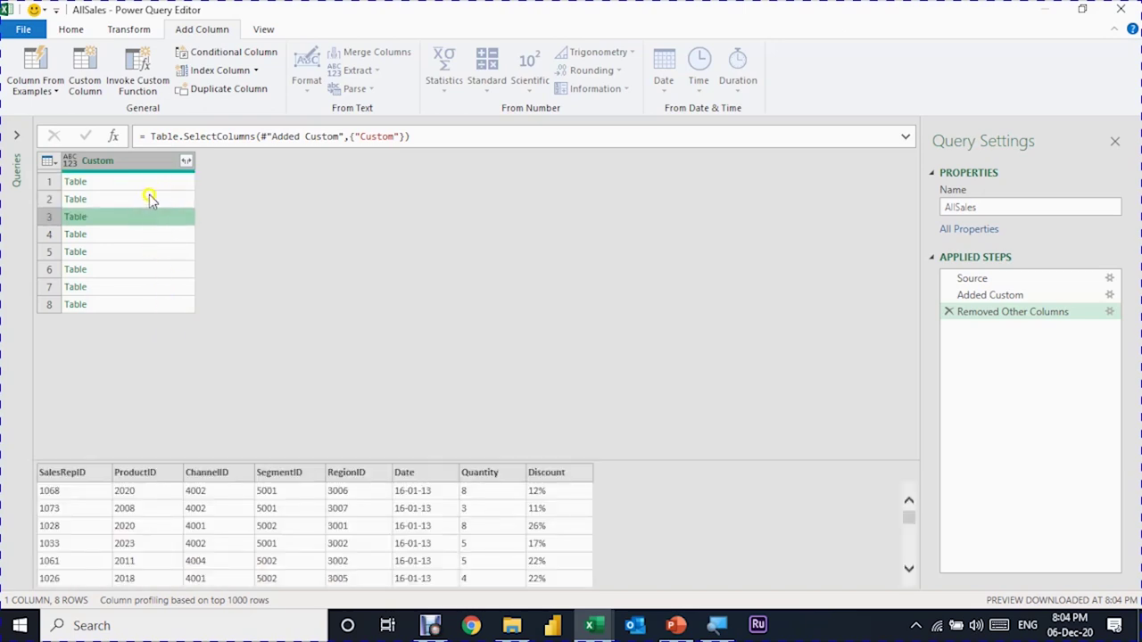
click(157, 182)
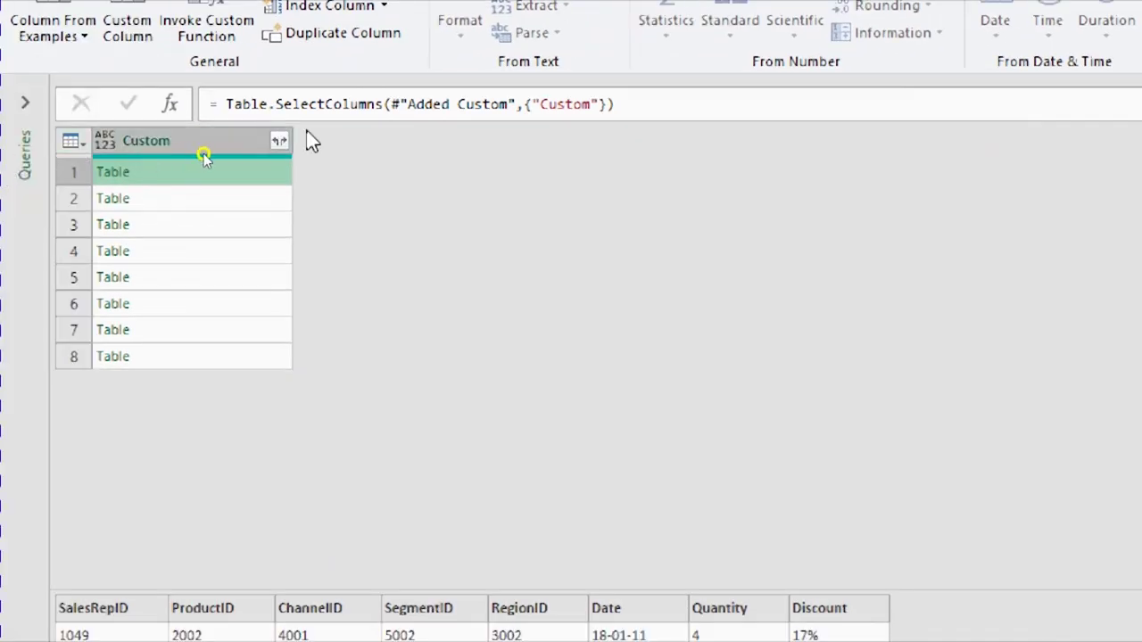
- Expand Custom without the column-name prefix, excluding SalesRepID and SegmentID
click(279, 143)
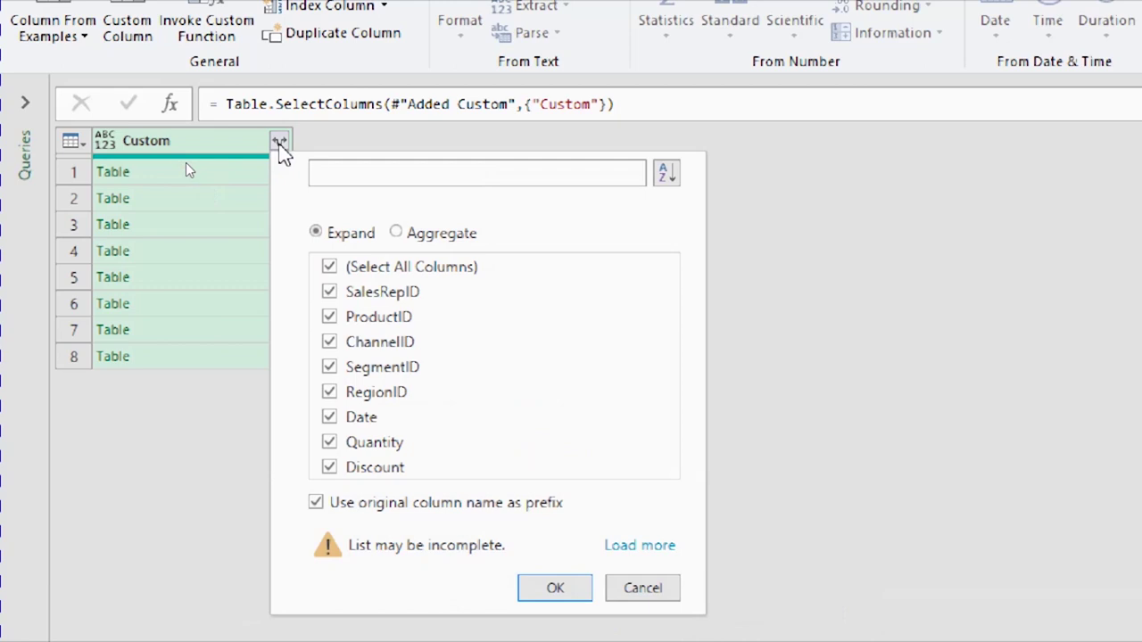
click(317, 504)
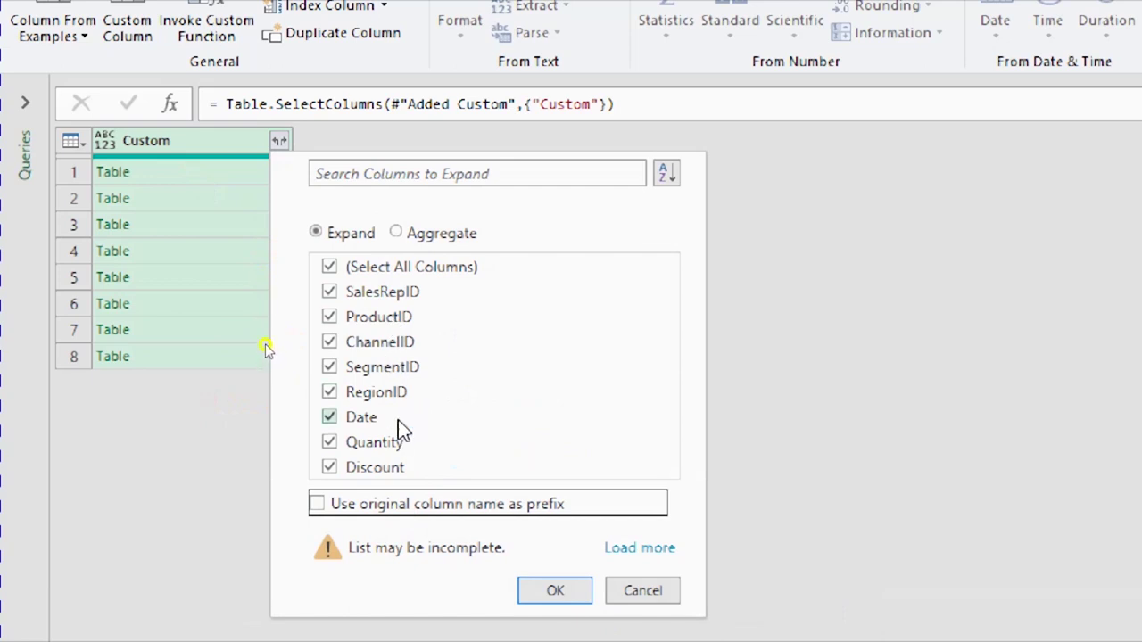
click(332, 295)
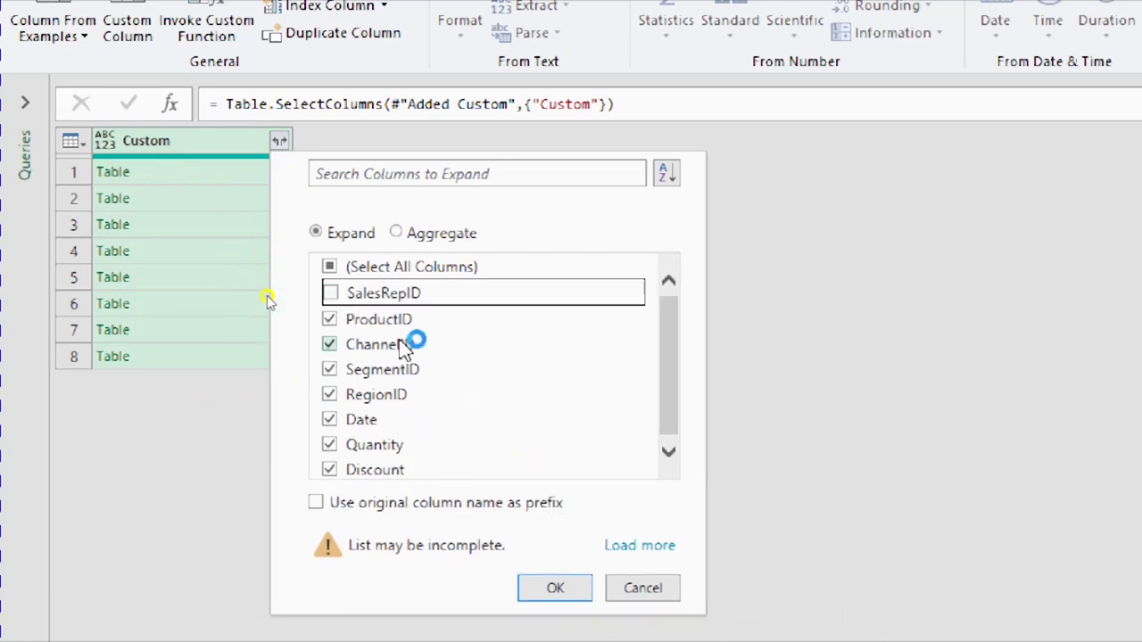
click(331, 368)
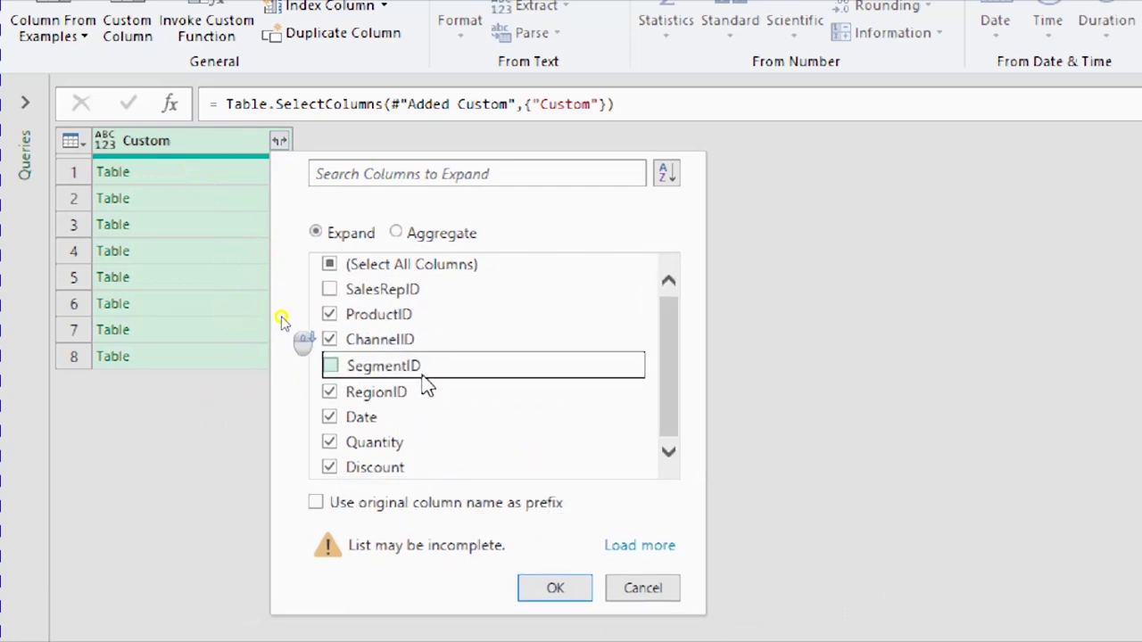
click(552, 587)
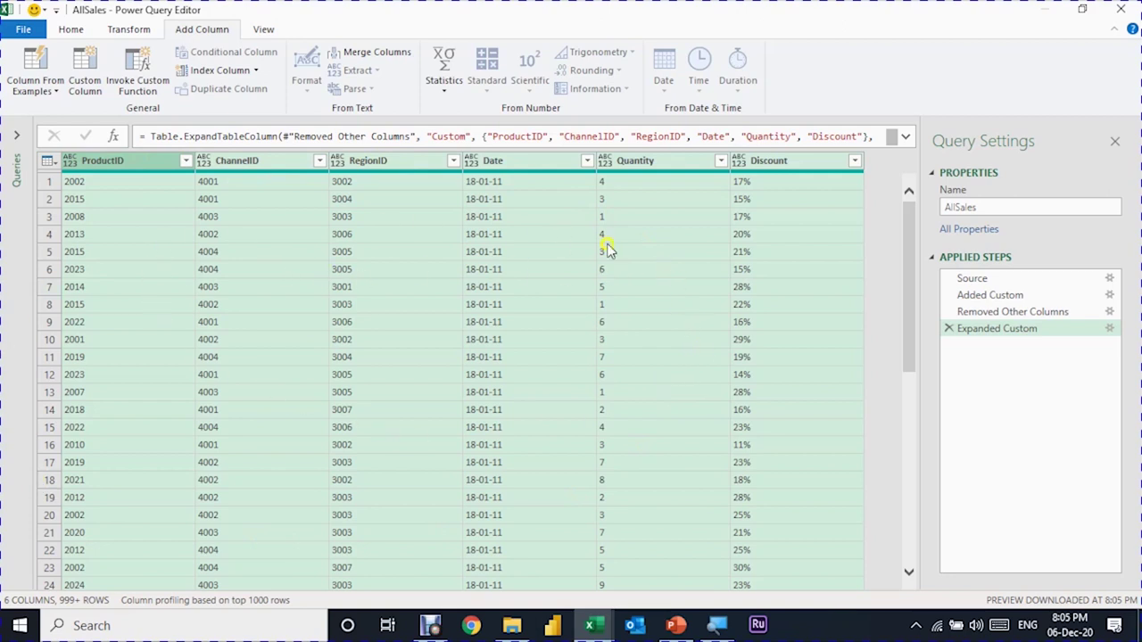
- Run Detect Data Type so IDs and Quantity become whole numbers, Discount a percentage, then inspect Date values
click(148, 31)
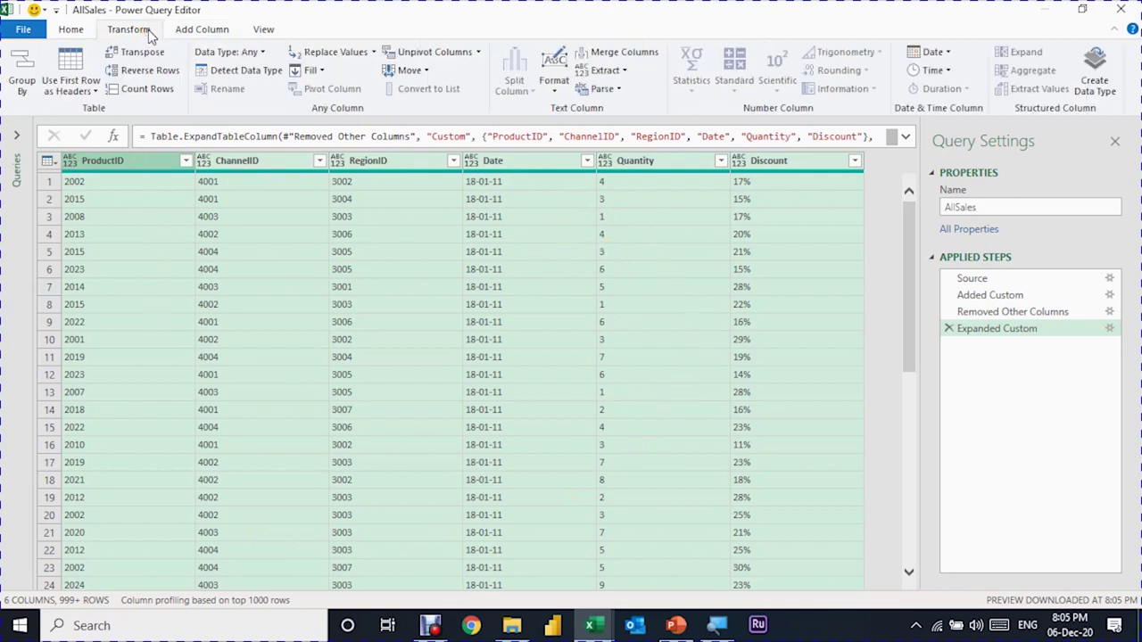
click(237, 73)
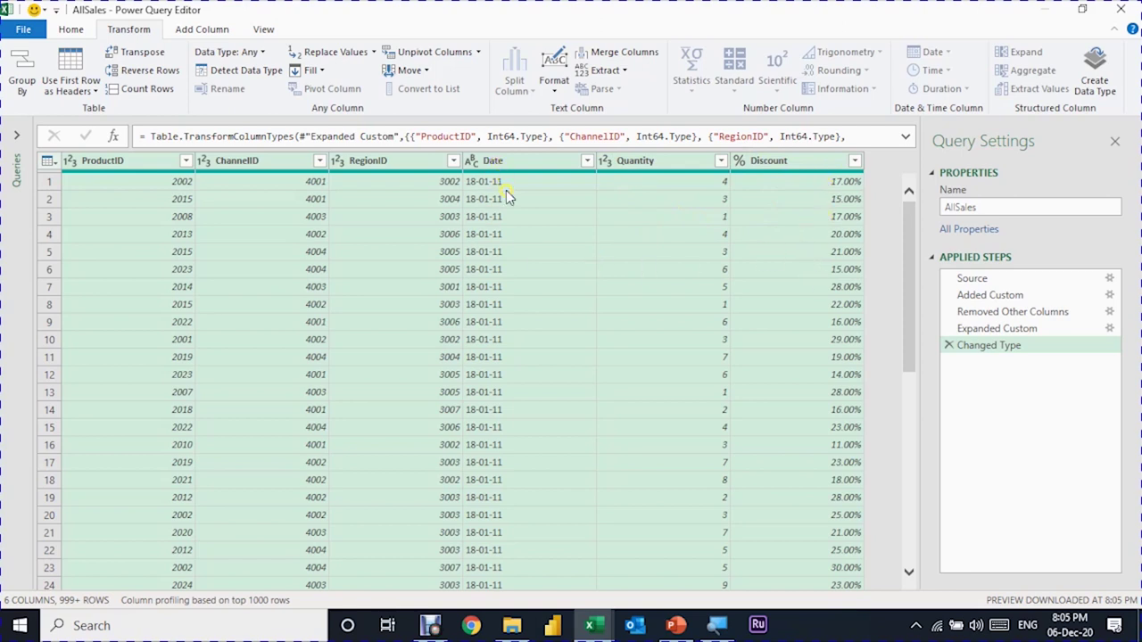
click(473, 187)
click(477, 185)
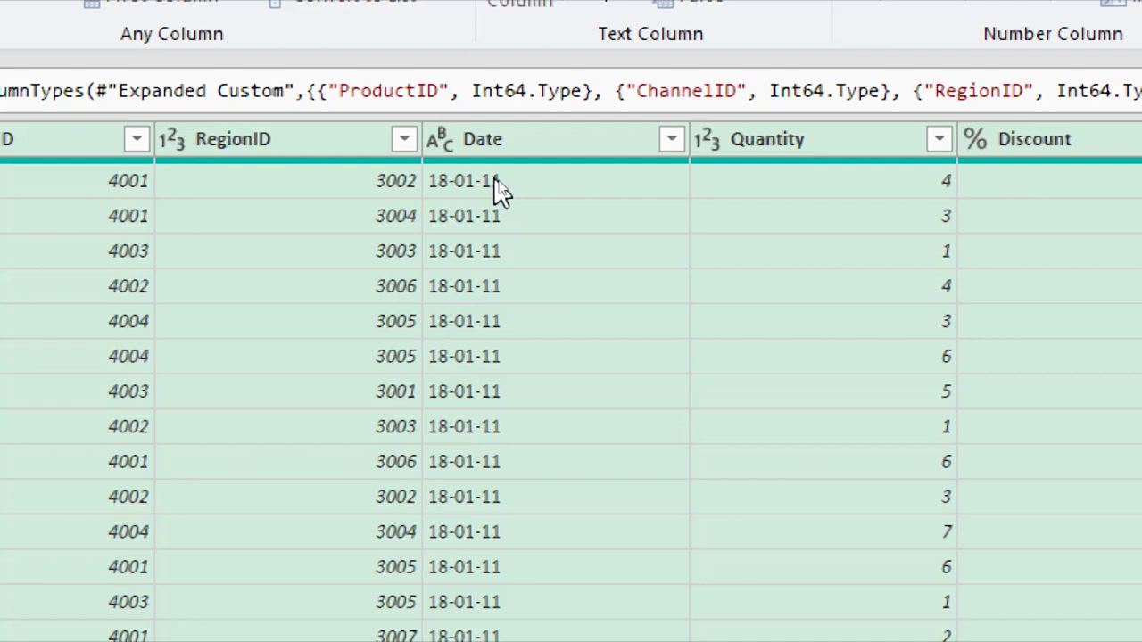
click(466, 175)
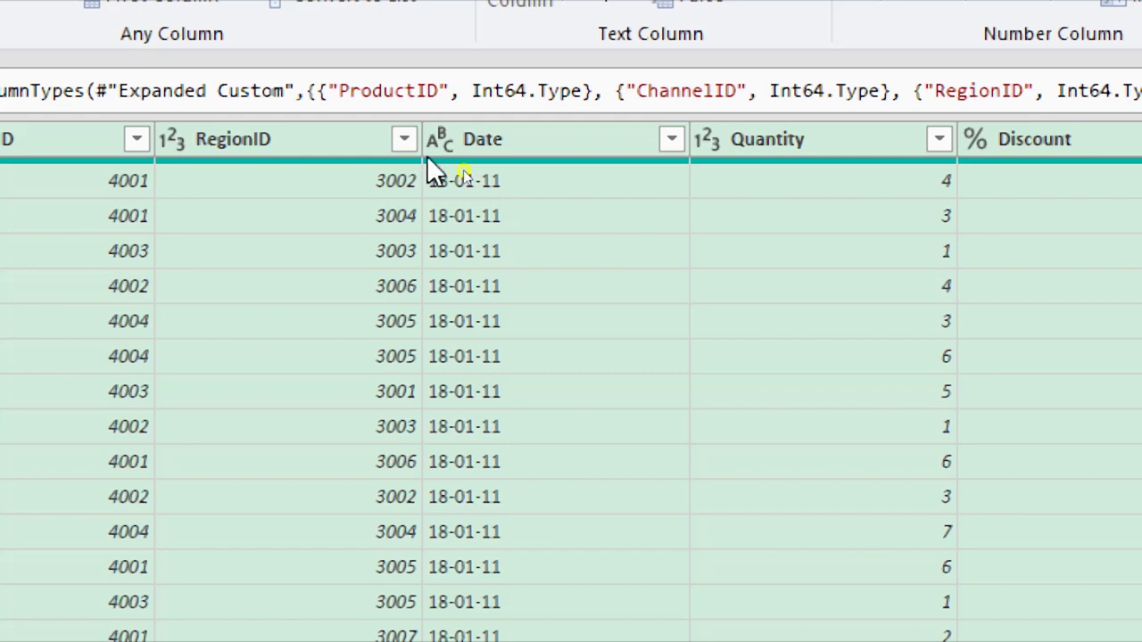
click(509, 182)
click(502, 207)
click(471, 160)
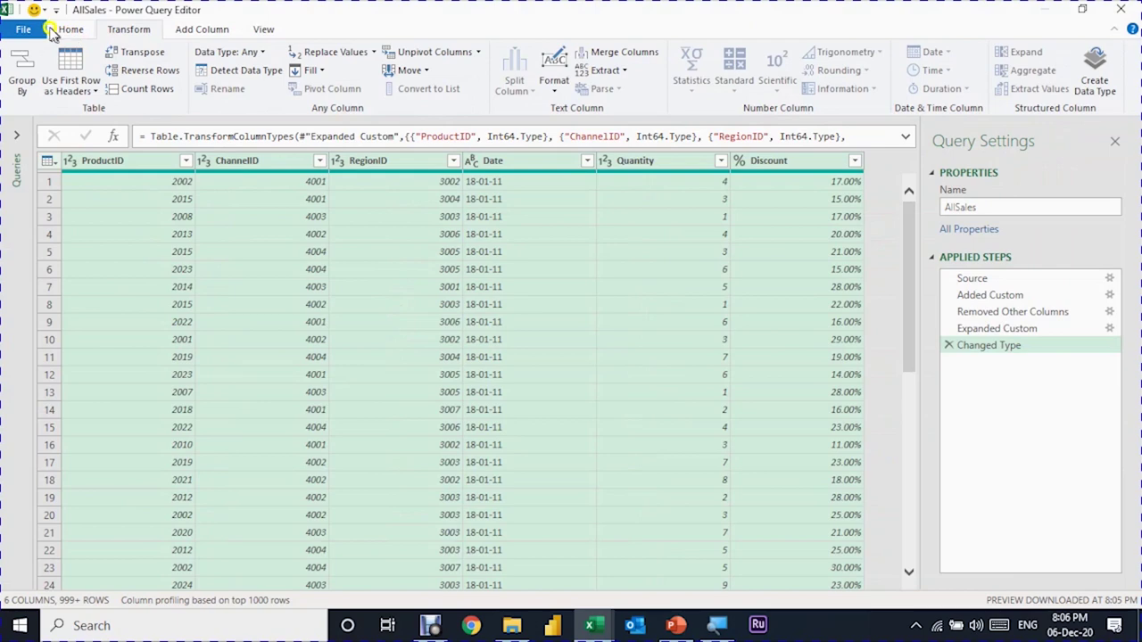
- In Query Options > Current Workbook > Regional Settings, choose the English (United Kingdom) locale
click(28, 26)
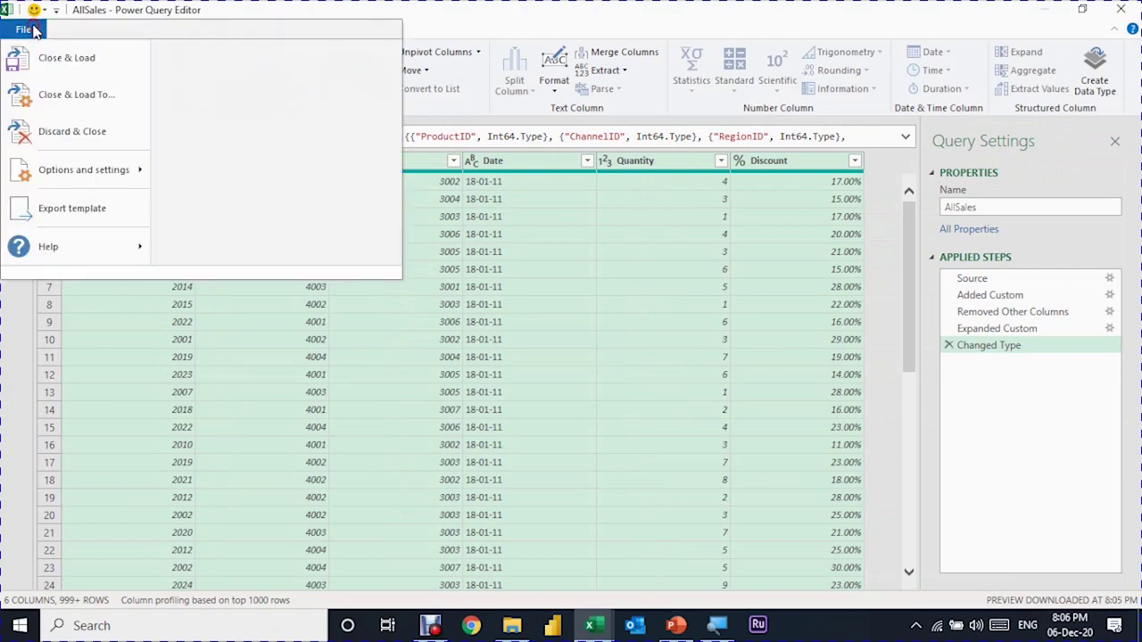
click(69, 176)
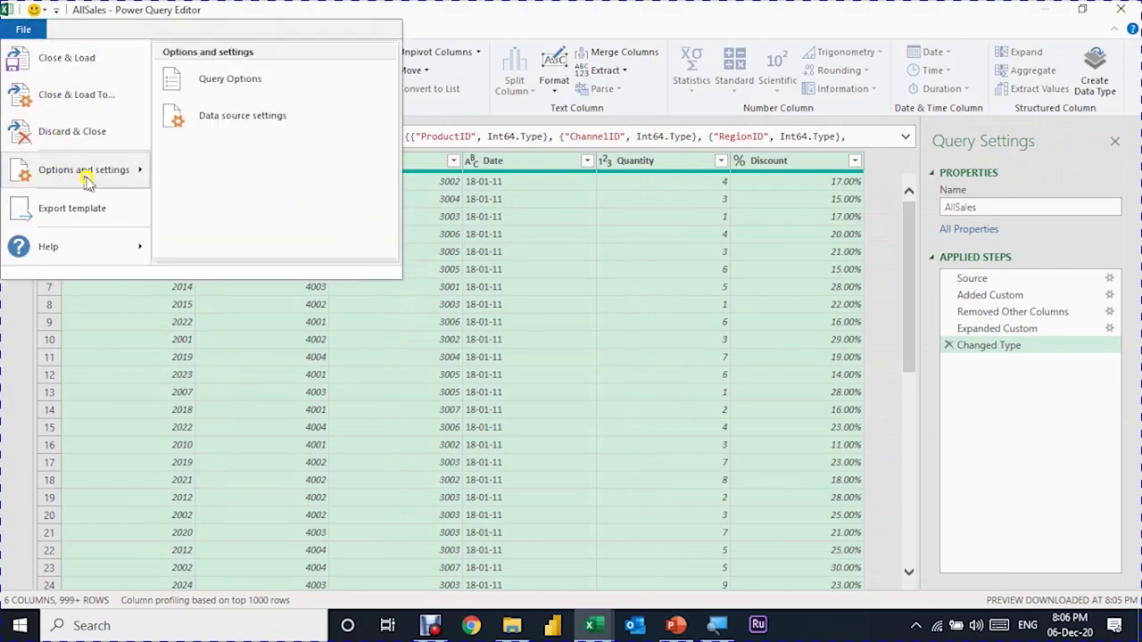
click(229, 82)
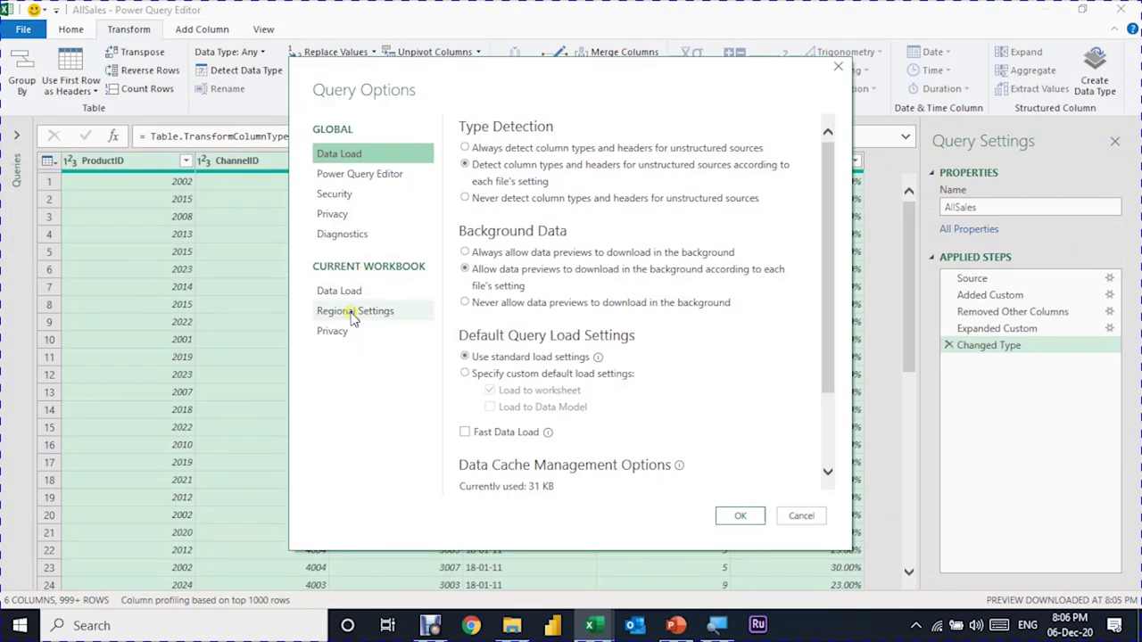
click(354, 314)
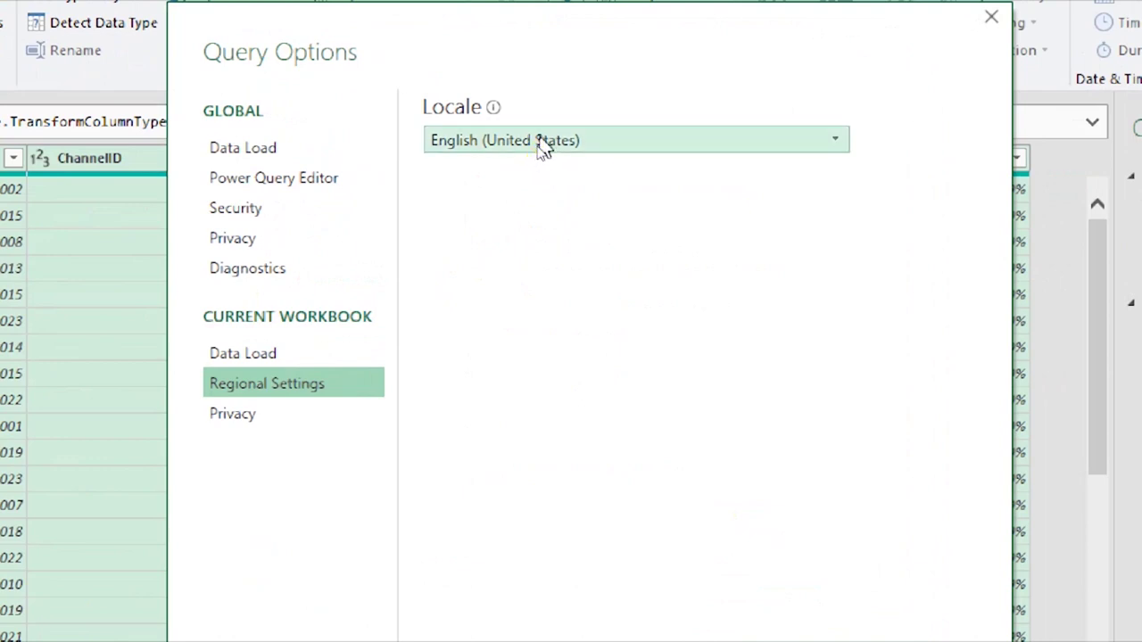
click(541, 145)
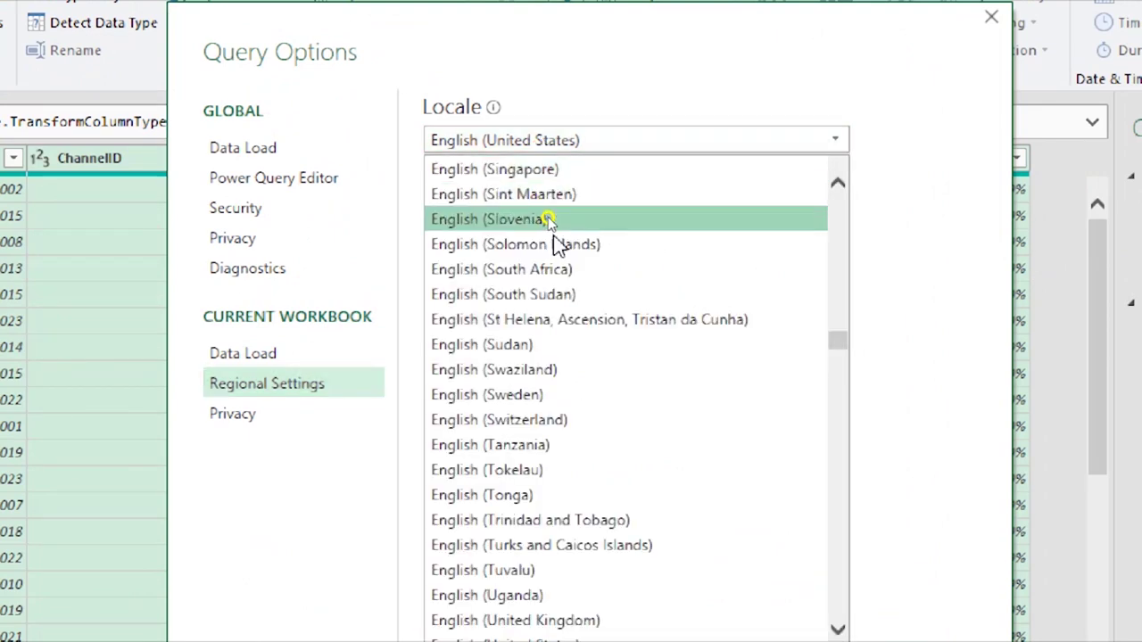
click(576, 609)
click(574, 606)
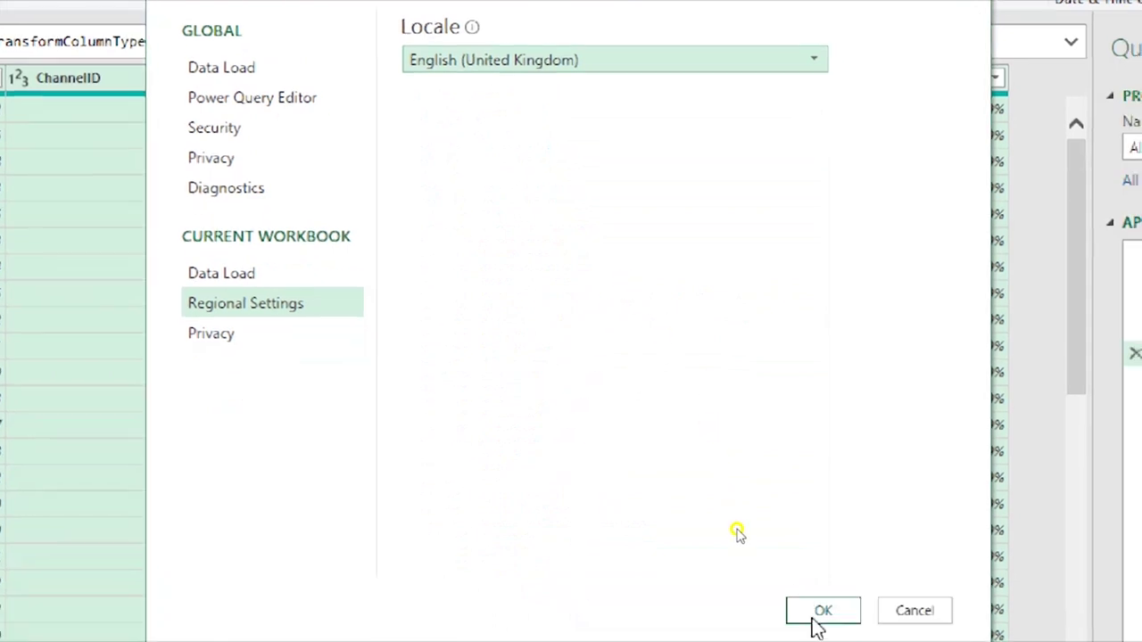
click(803, 584)
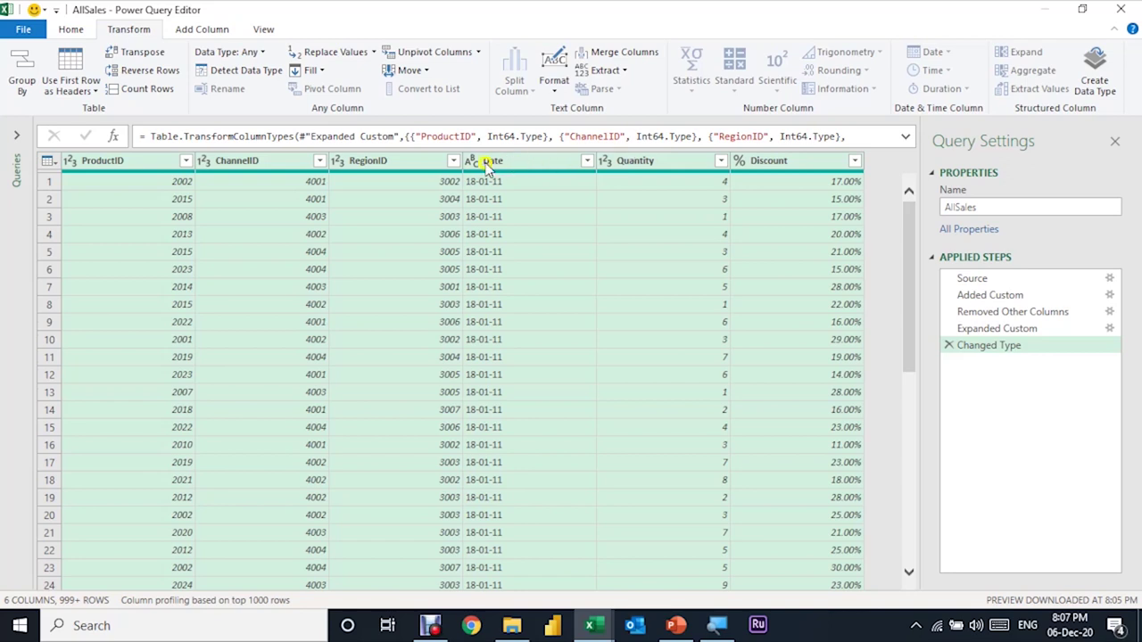
- Change the Date column's type from text to Date, replacing the current conversion
click(475, 161)
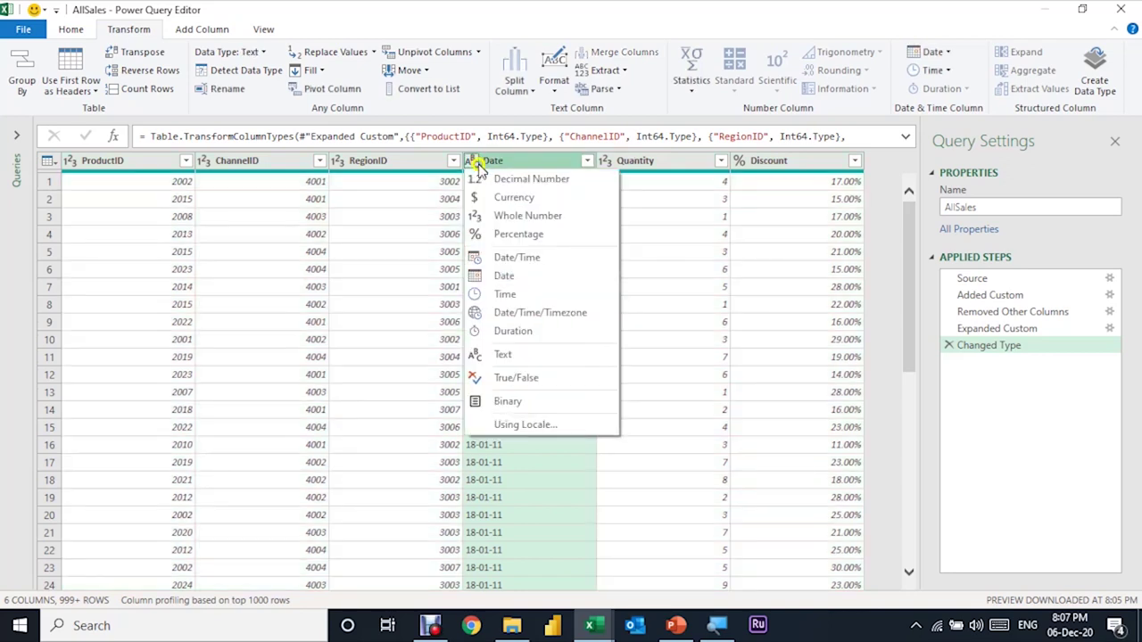
click(517, 276)
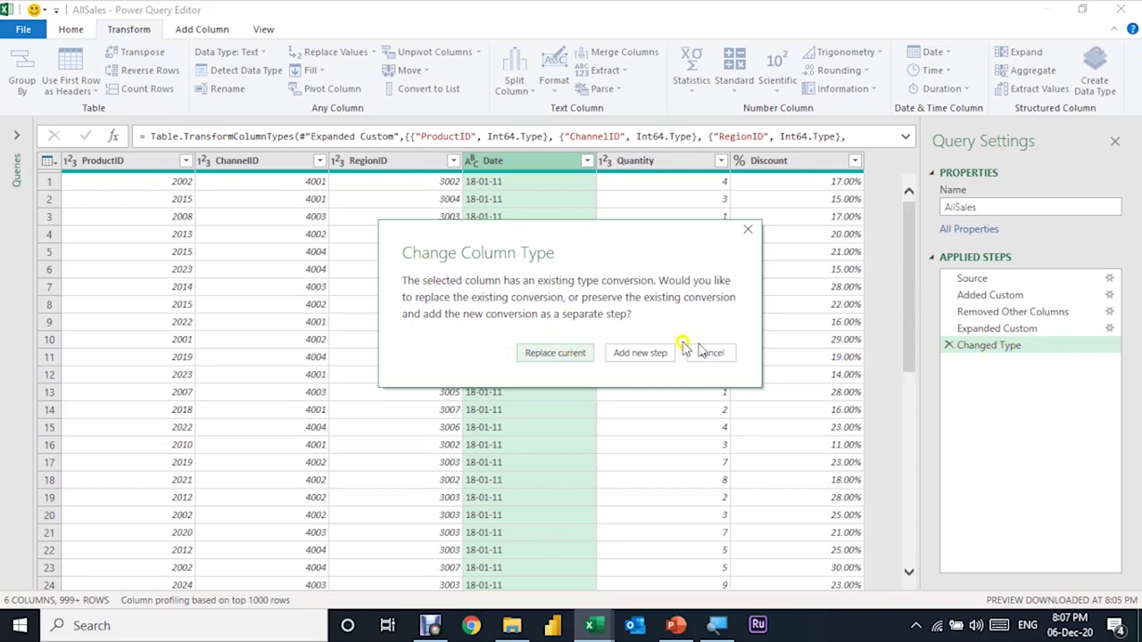
click(562, 354)
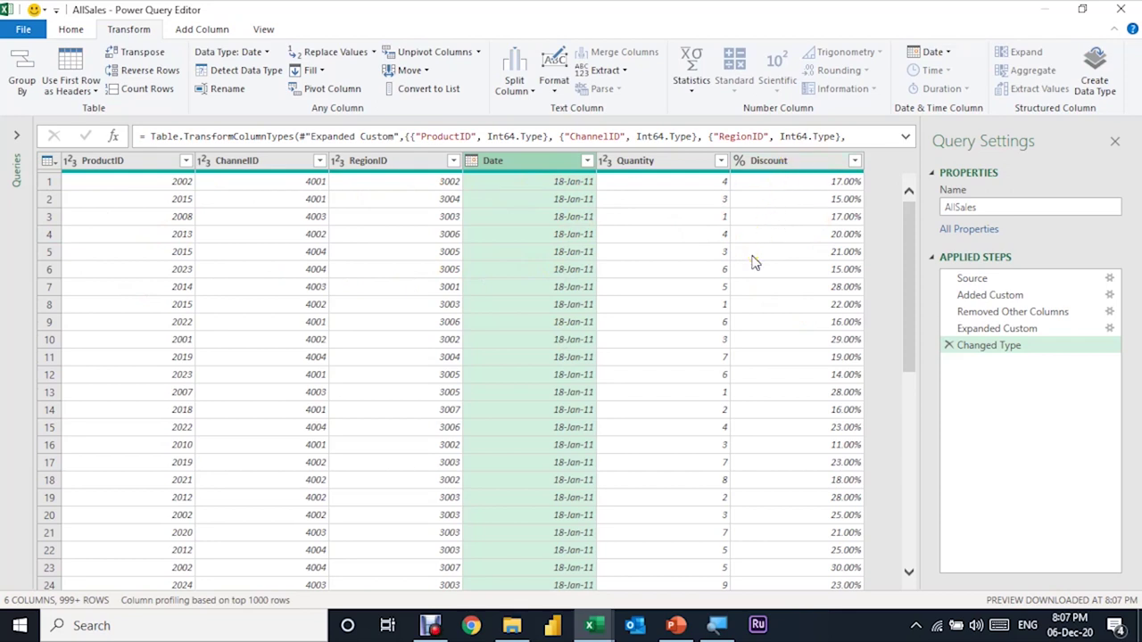
- Load AllSales as Only Create Connection with Add to Data Model ticked, bringing in 7,811,354 rows
click(72, 29)
click(23, 89)
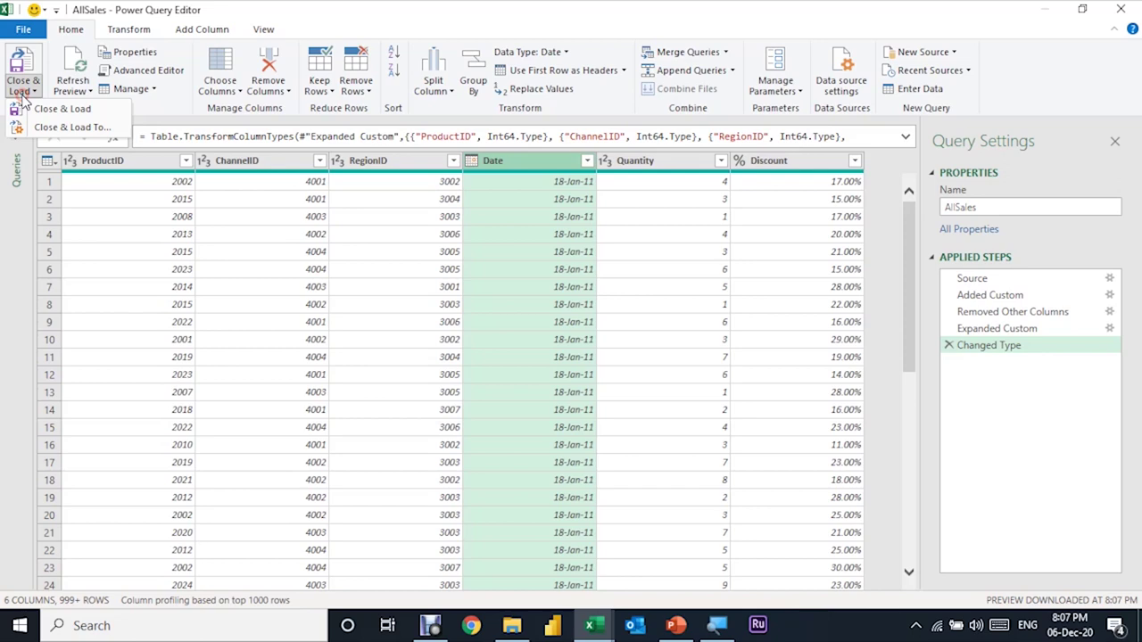
click(58, 109)
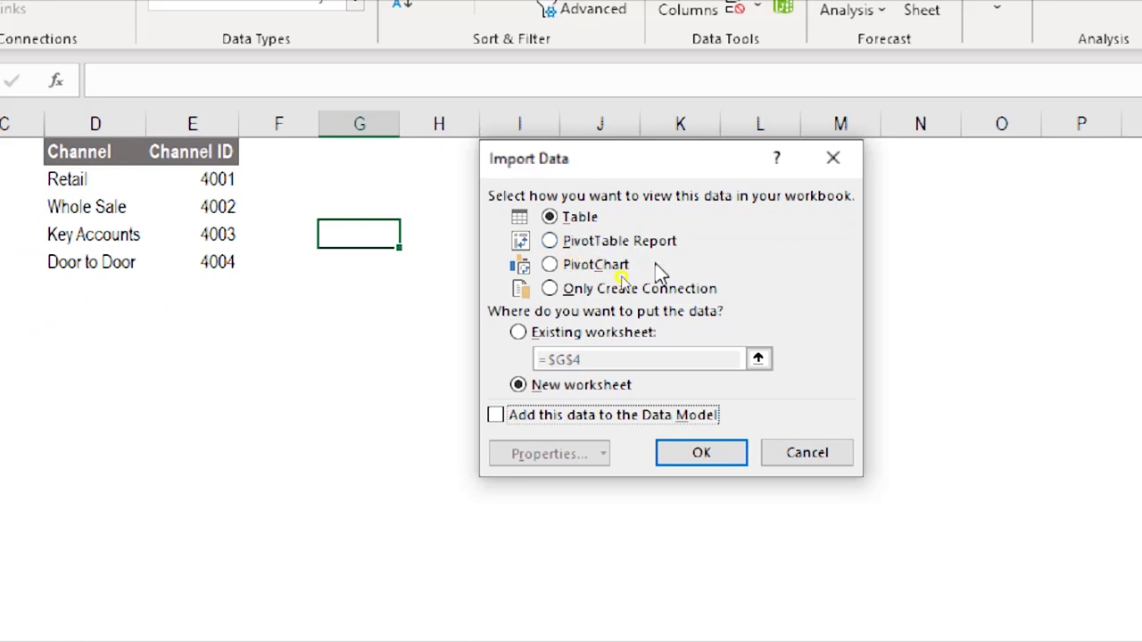
click(551, 290)
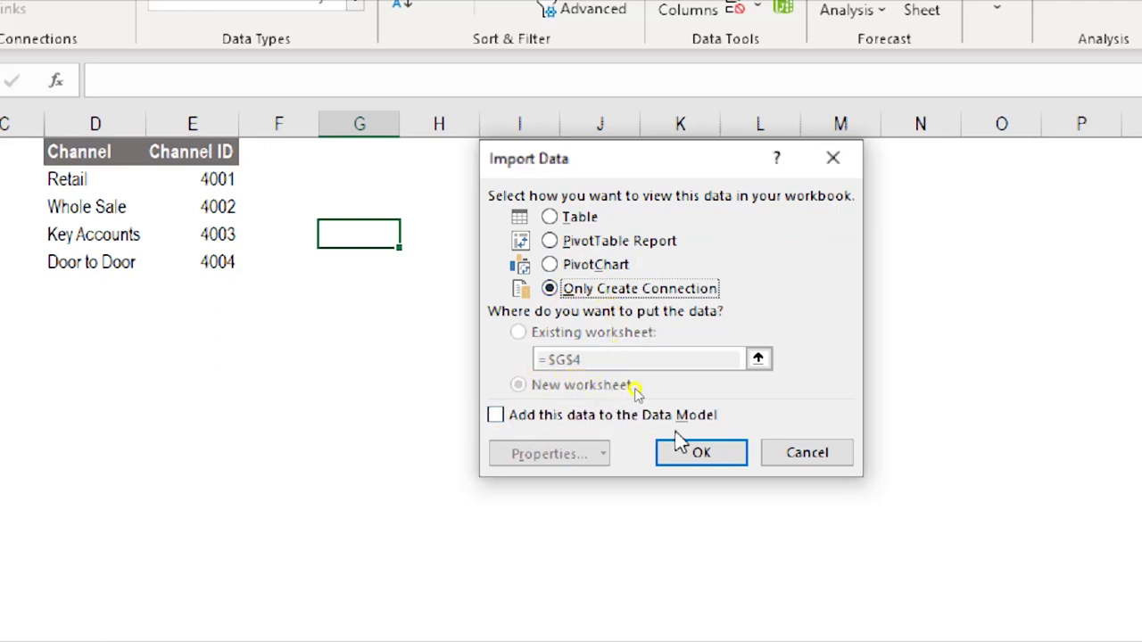
click(497, 416)
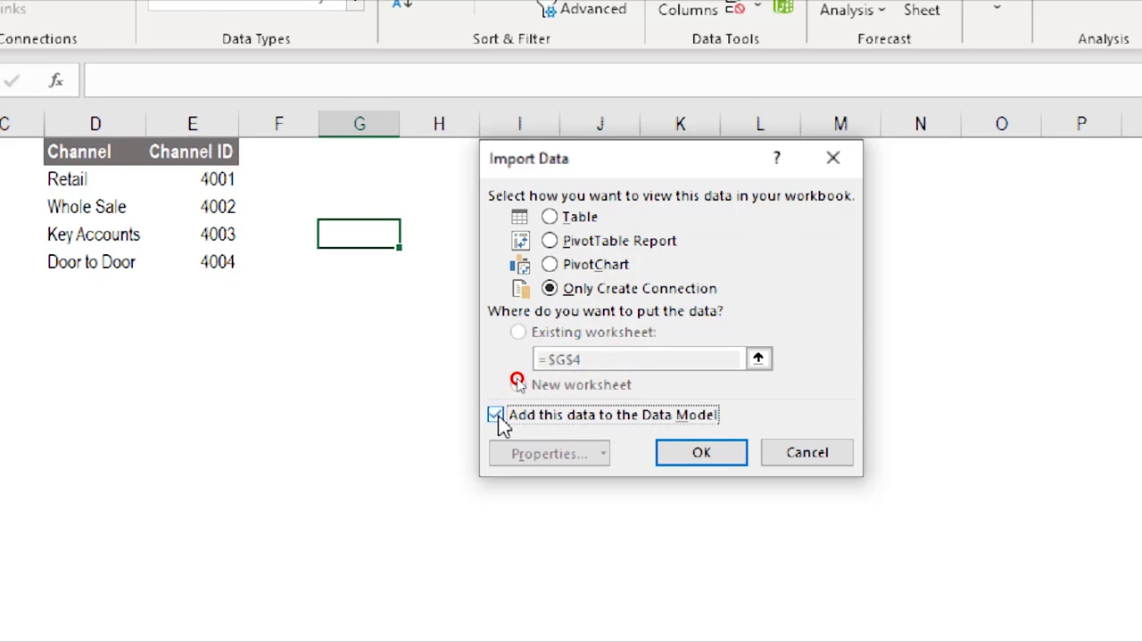
click(714, 462)
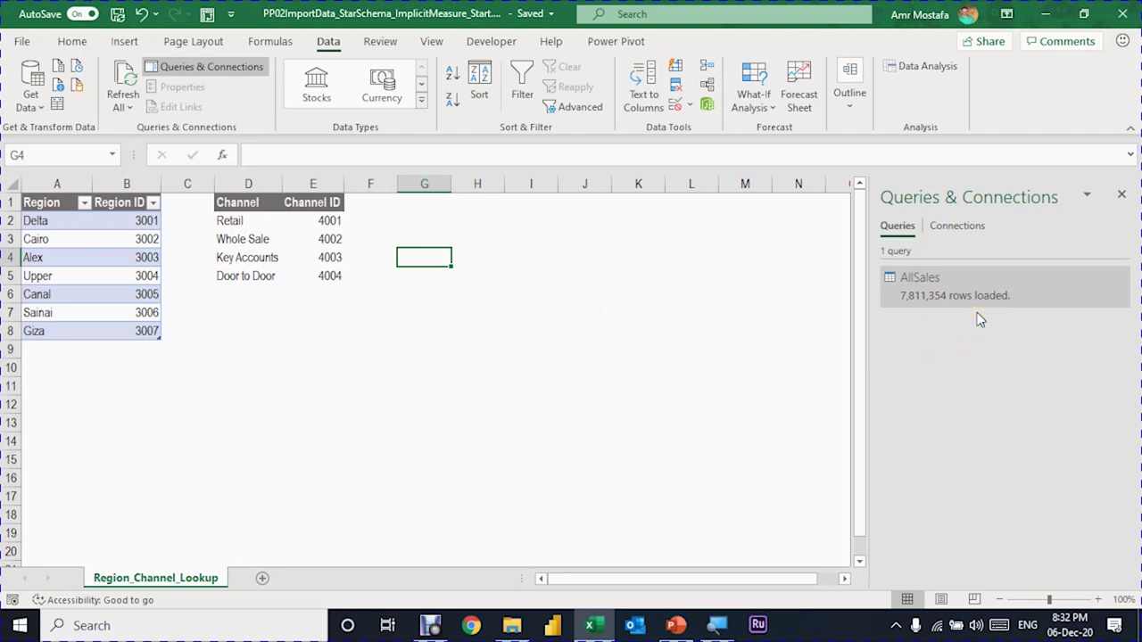
- Open the Power Pivot window from the Data tab's Manage Data Model button
mouse_move(896, 305)
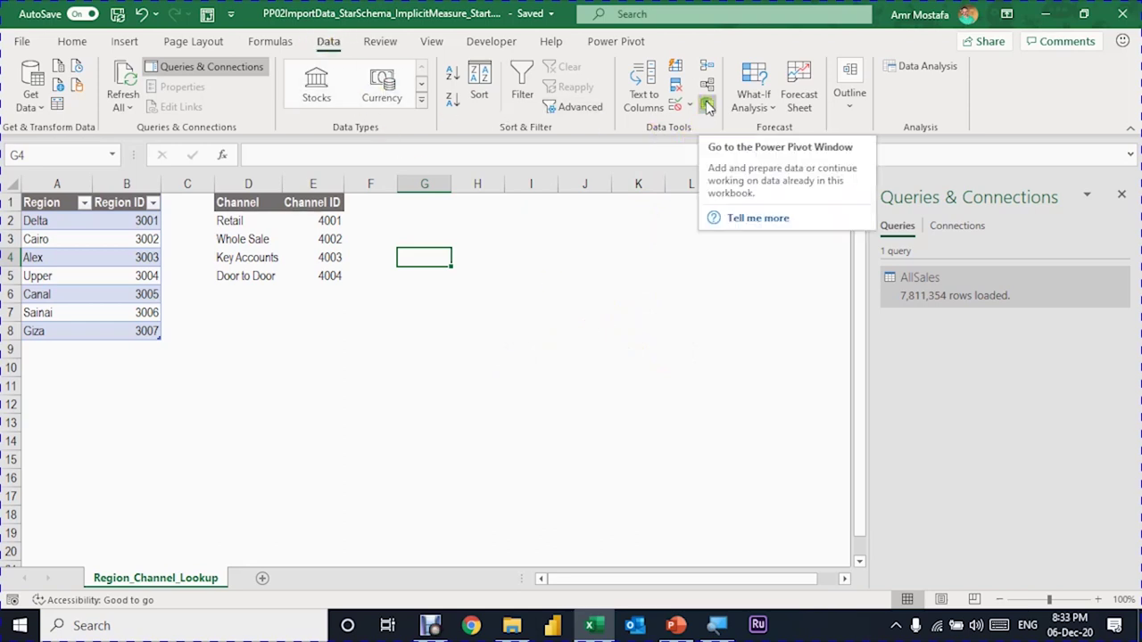
click(706, 105)
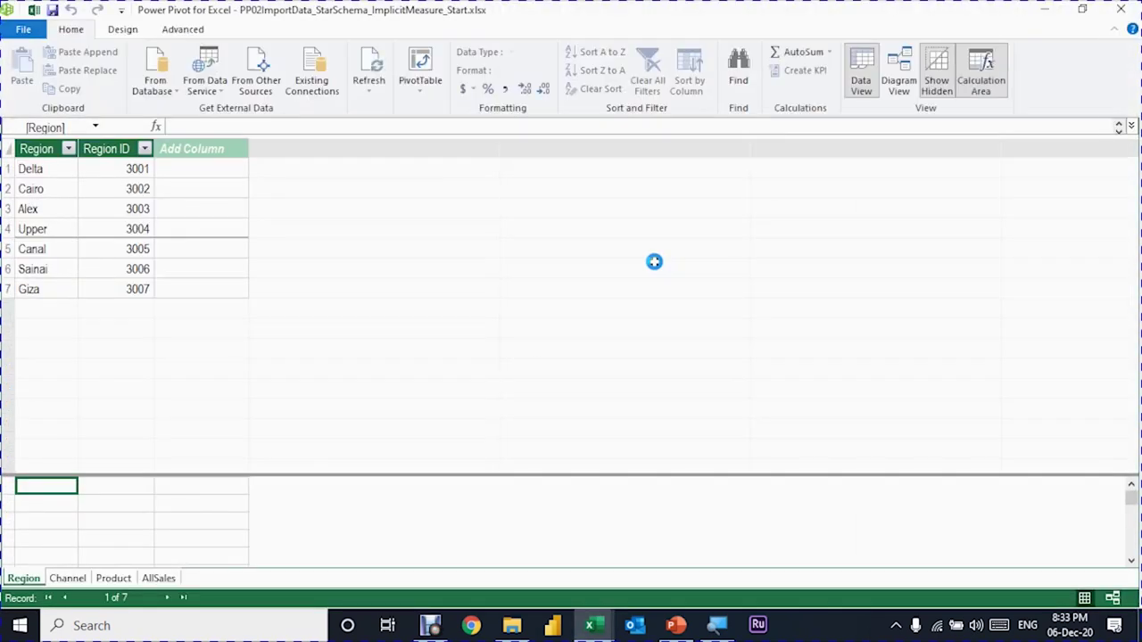
- Select the AllSales table, then switch Power Pivot to Diagram View
click(159, 578)
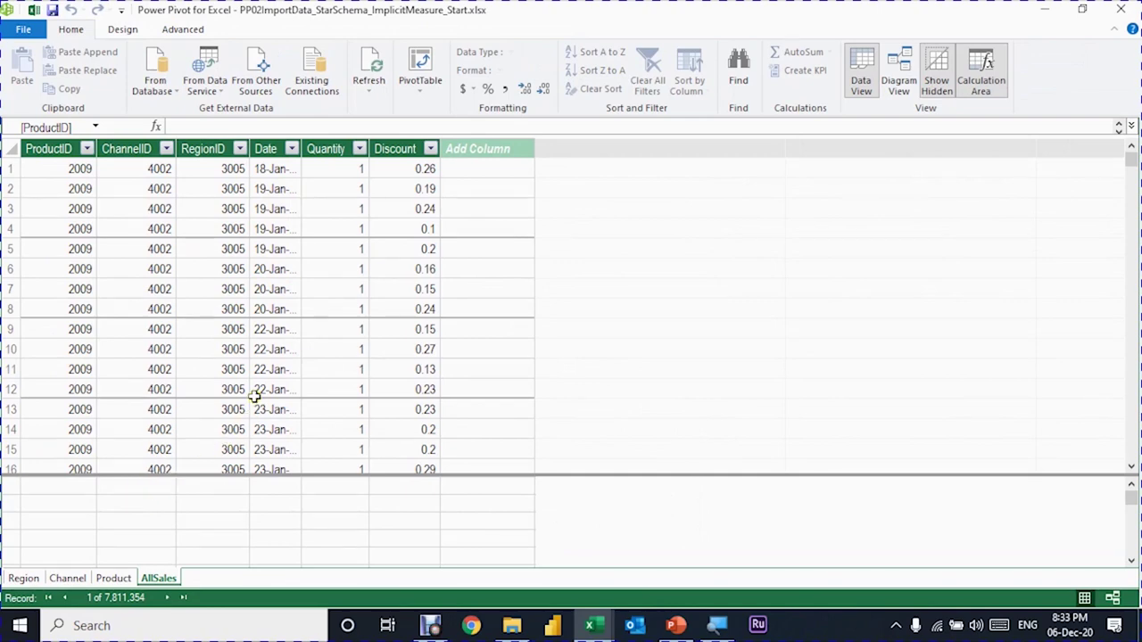
click(898, 82)
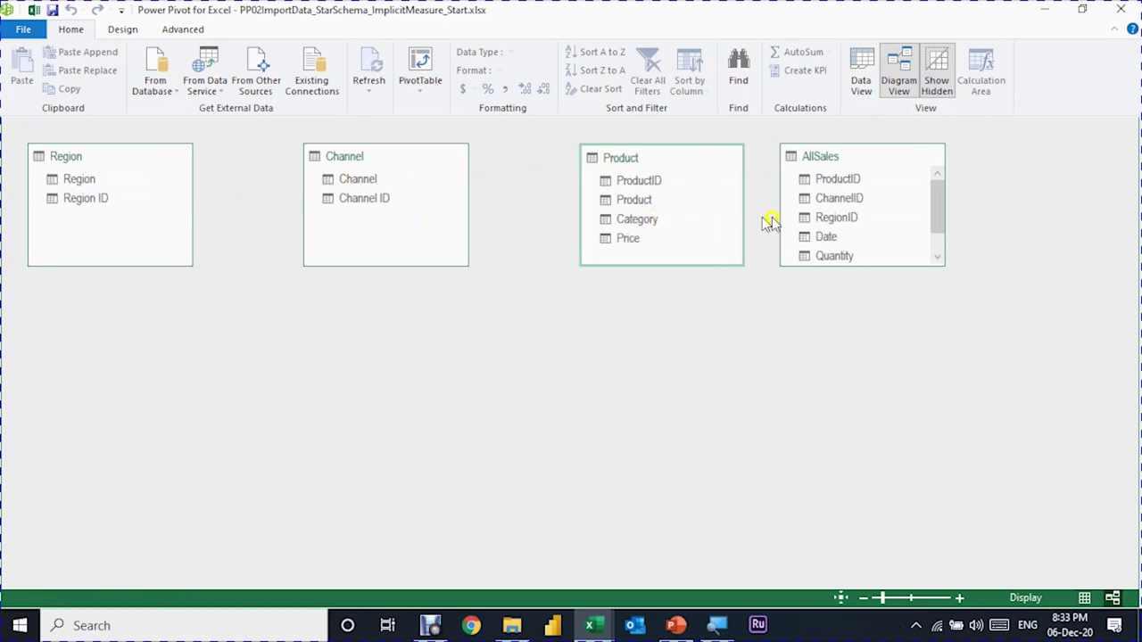
- Move the AllSales table below Channel and resize it so all six fields show
drag(826, 157, 322, 323)
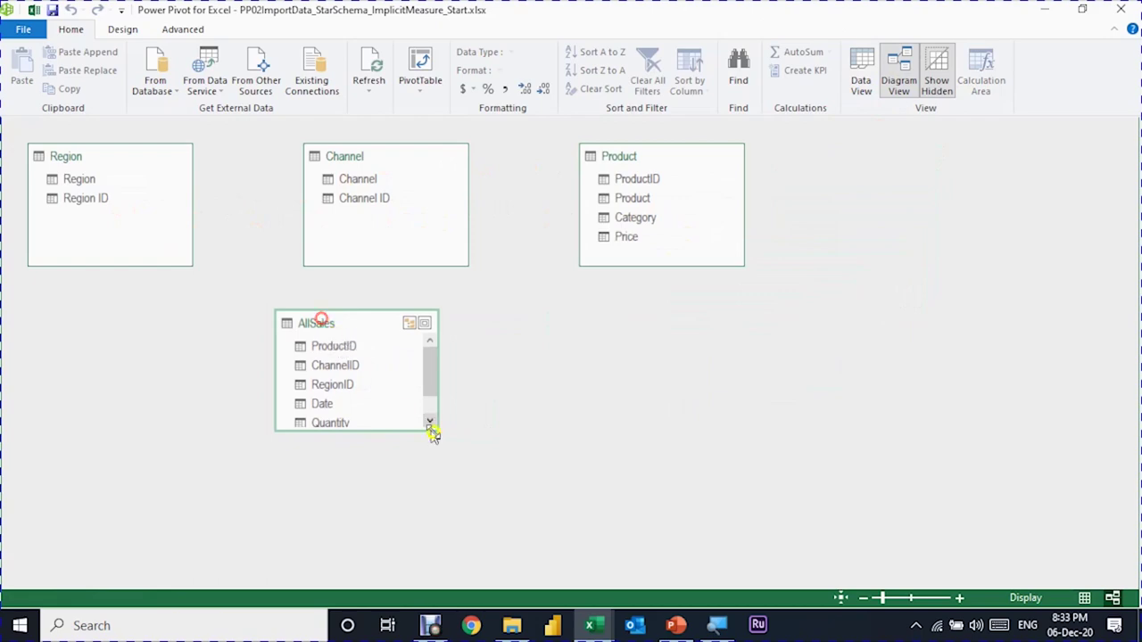
drag(437, 428, 449, 502)
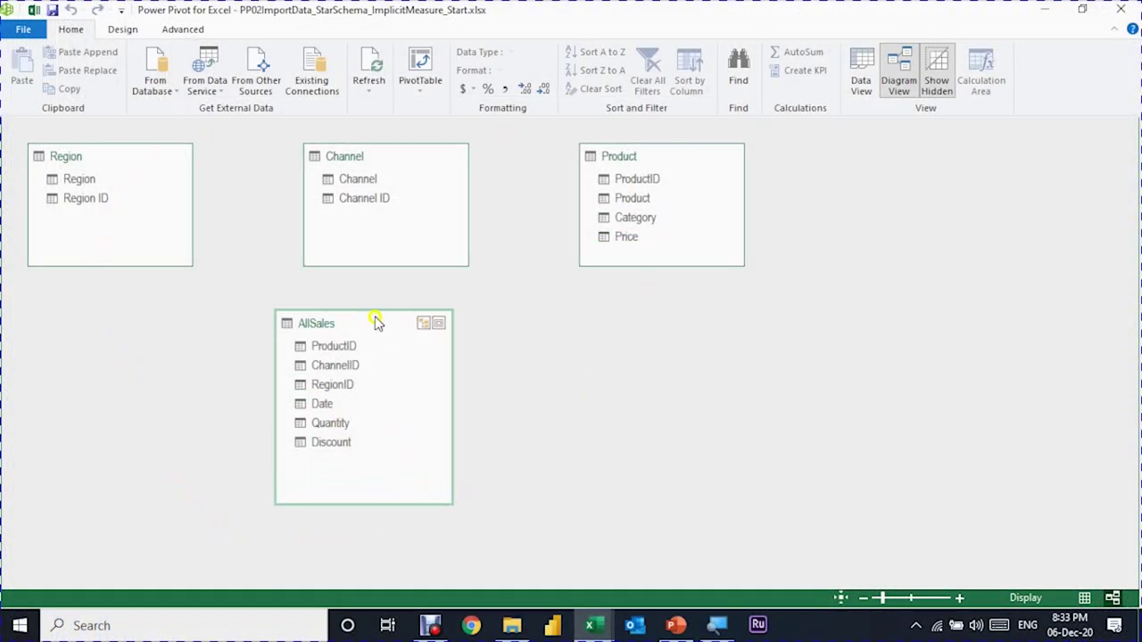
drag(396, 319, 420, 321)
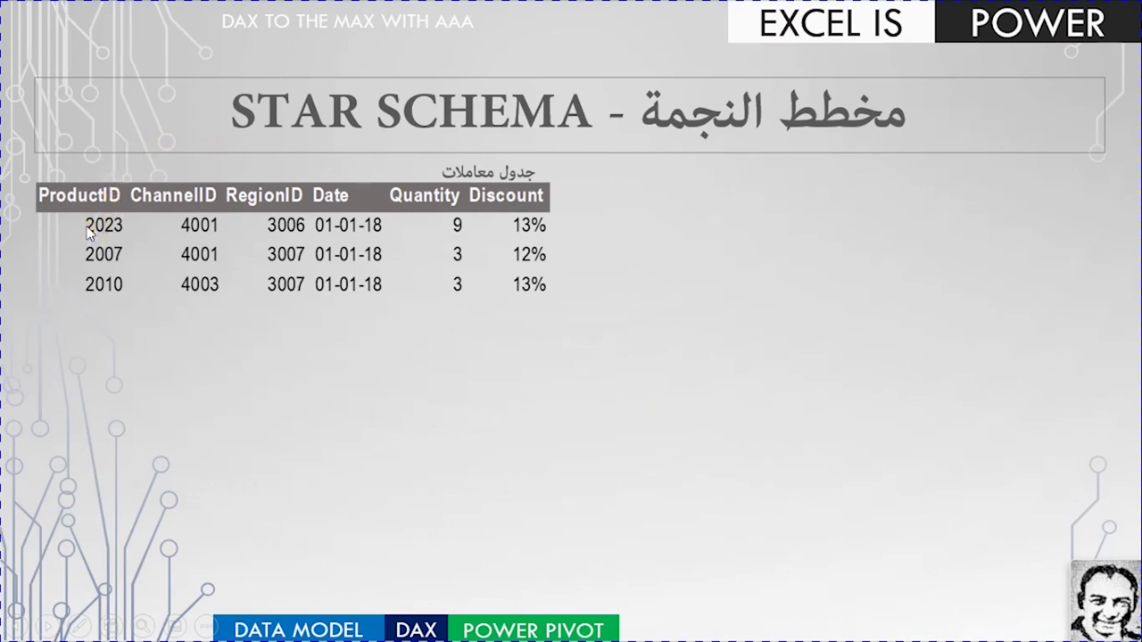
- Reveal the Product lookup with outlined ProductID headers and connector, then the Channel lookup
click(507, 452)
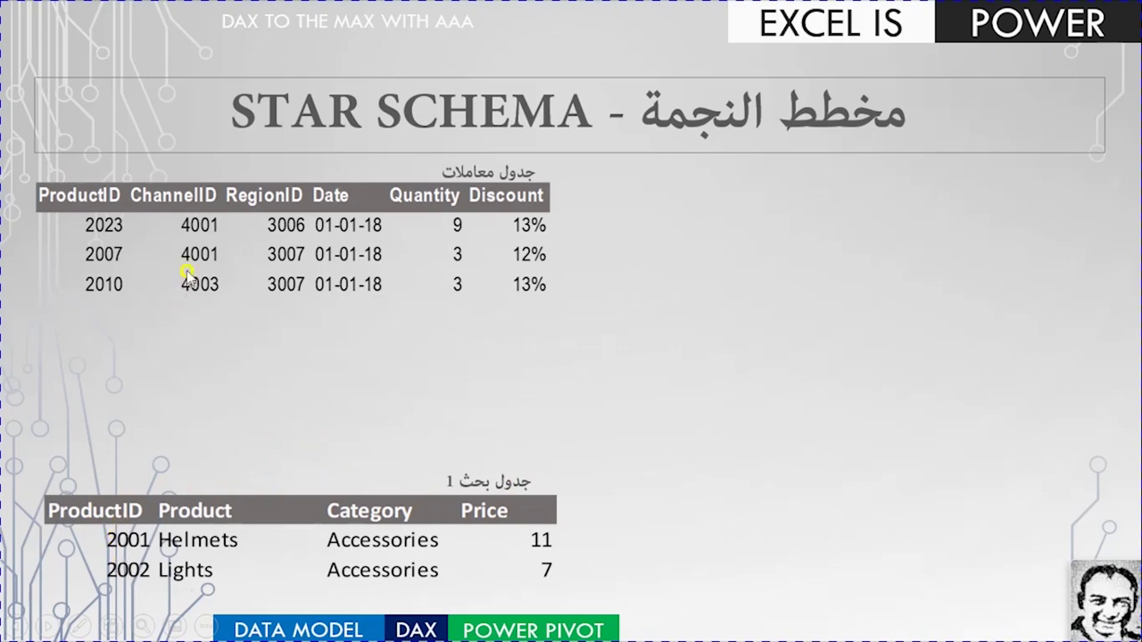
scroll(138, 300, down, 1)
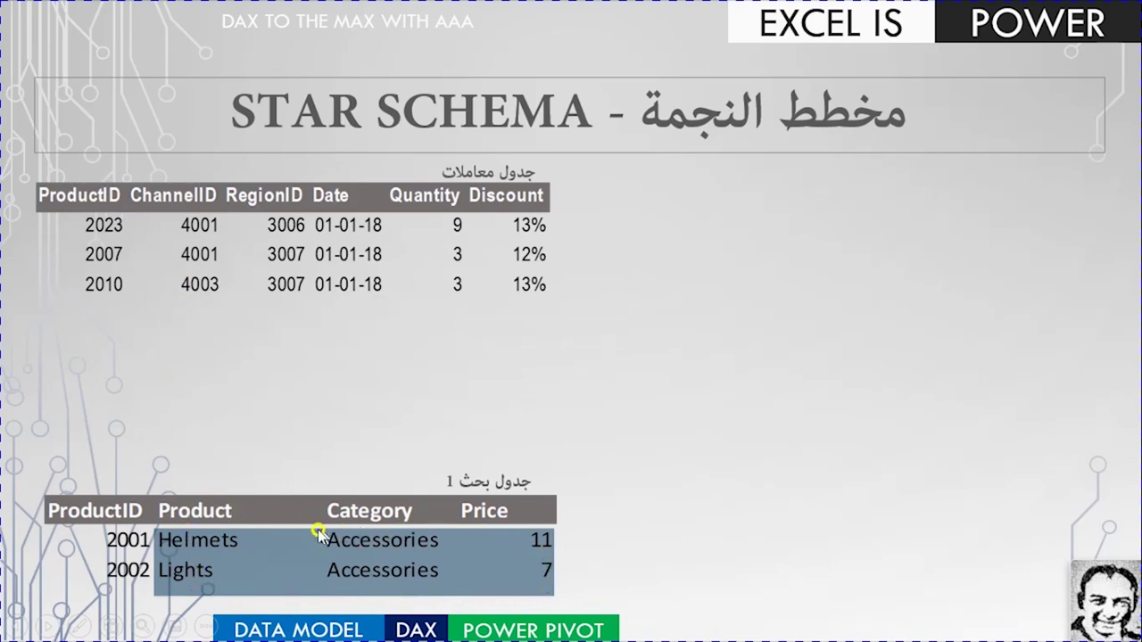
click(164, 395)
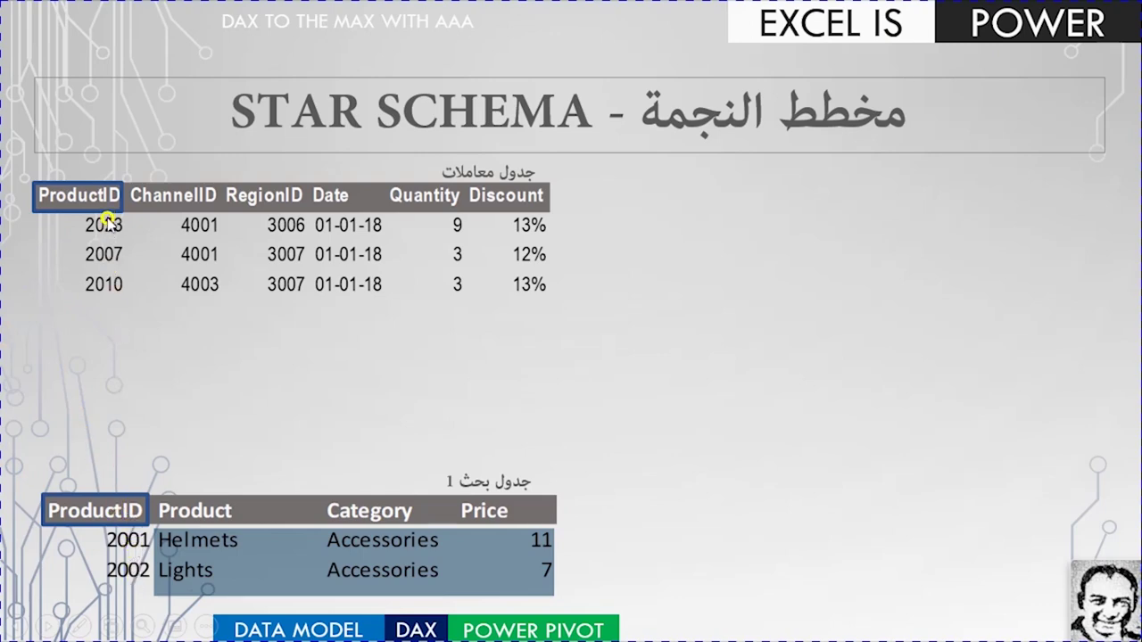
click(107, 289)
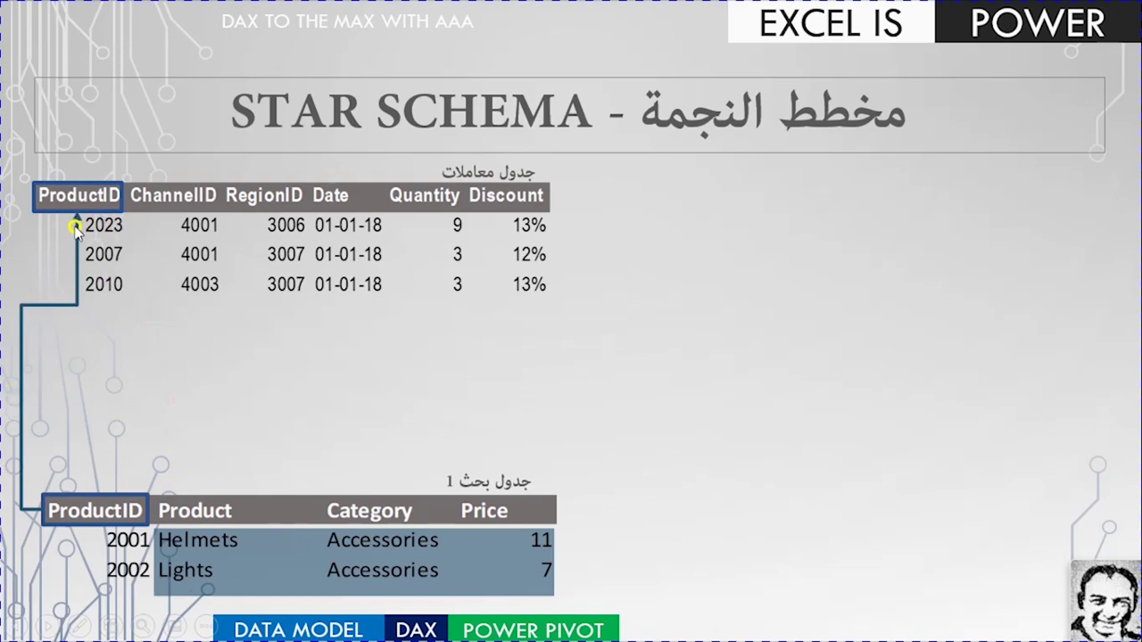
click(164, 359)
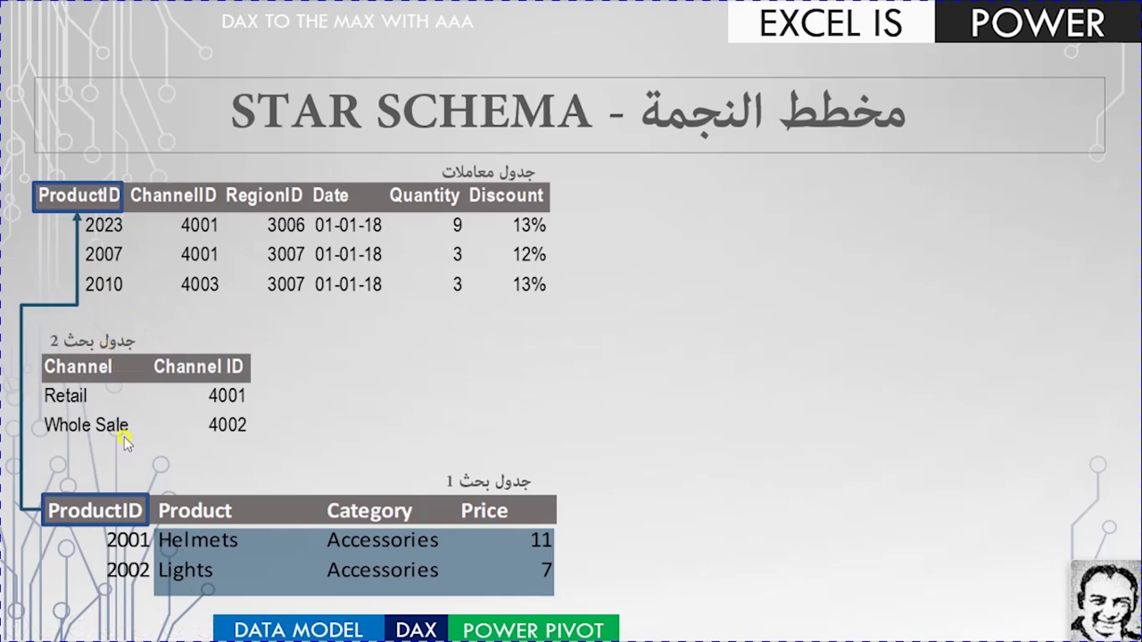
- Highlight Channel in red, outline both channel ID headers, and draw the red connector
click(150, 341)
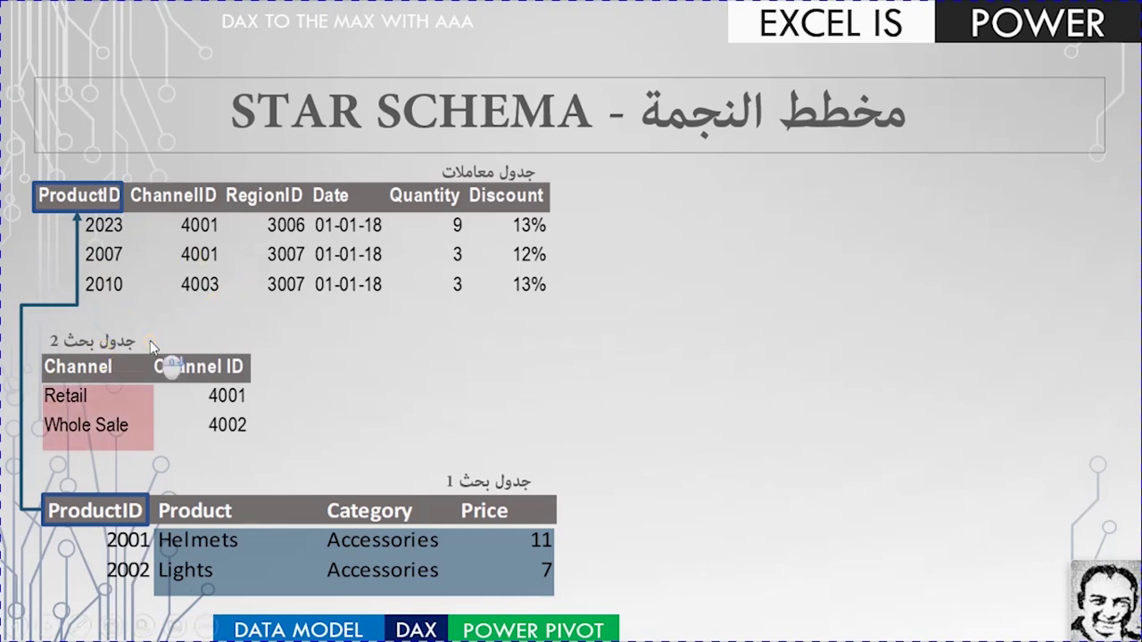
click(82, 400)
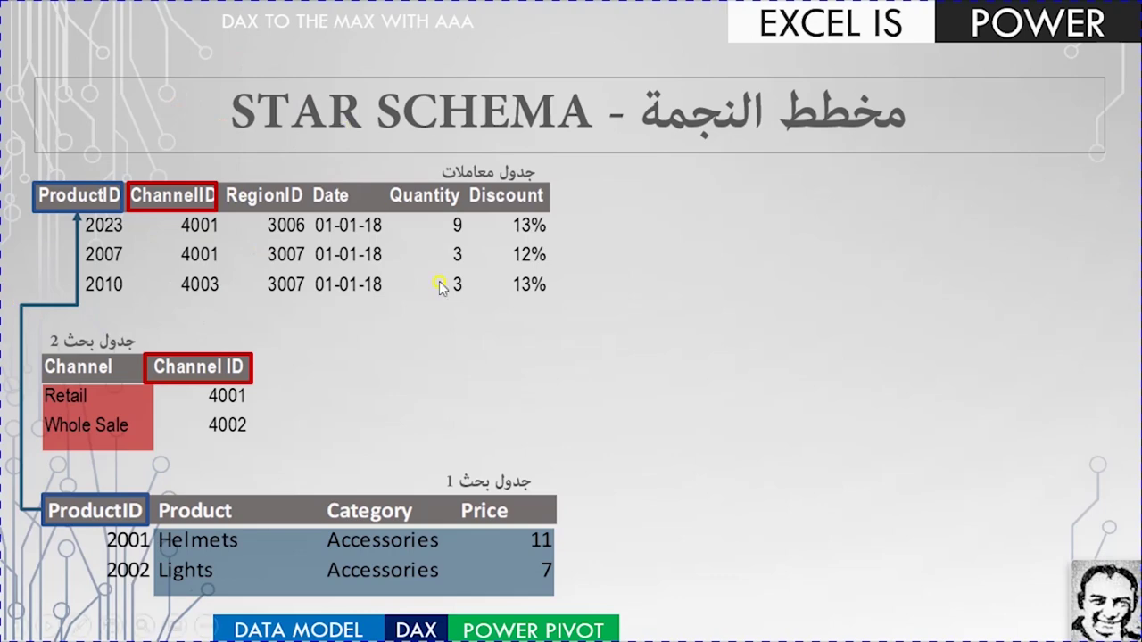
click(178, 230)
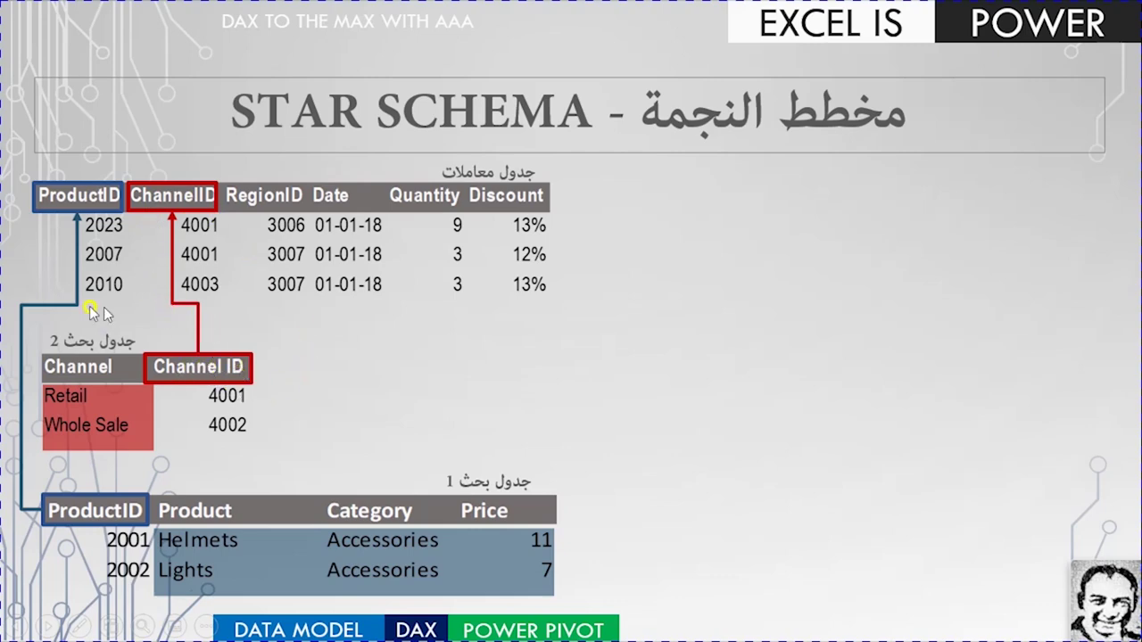
- Reveal Region with green highlight, RegionID outlines and connector, then the Power Pivot diagram image
click(402, 365)
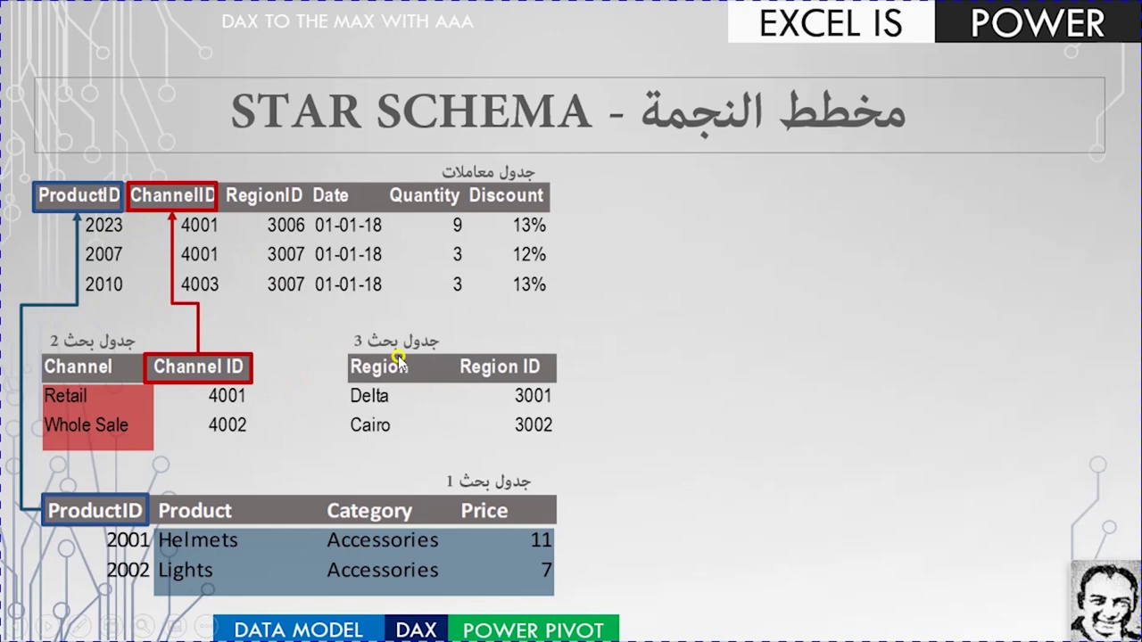
click(402, 366)
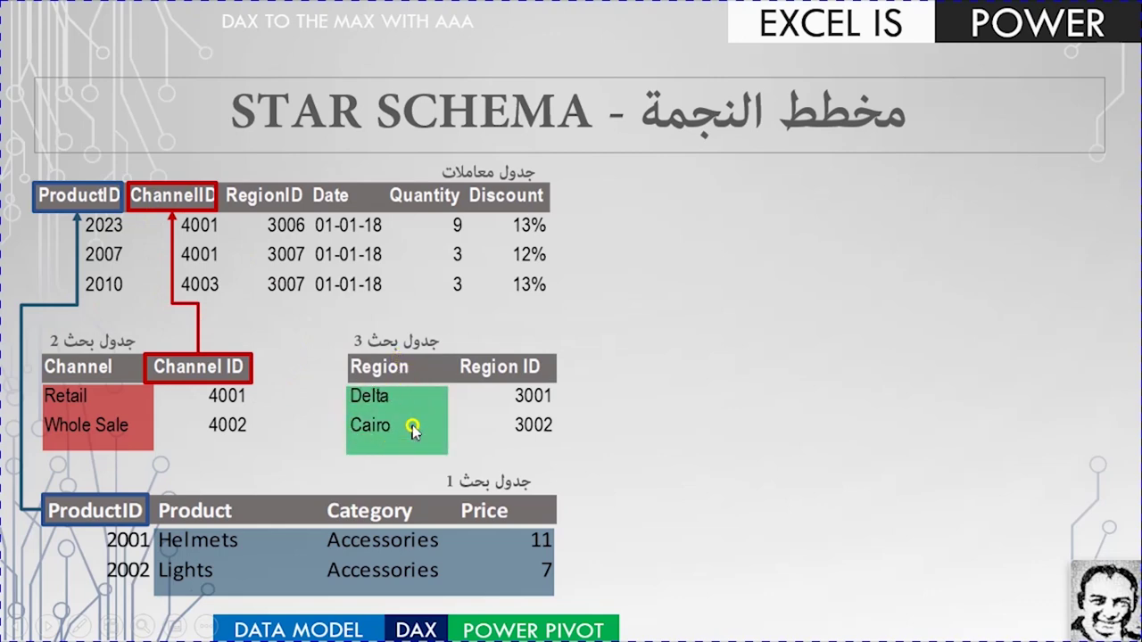
click(547, 426)
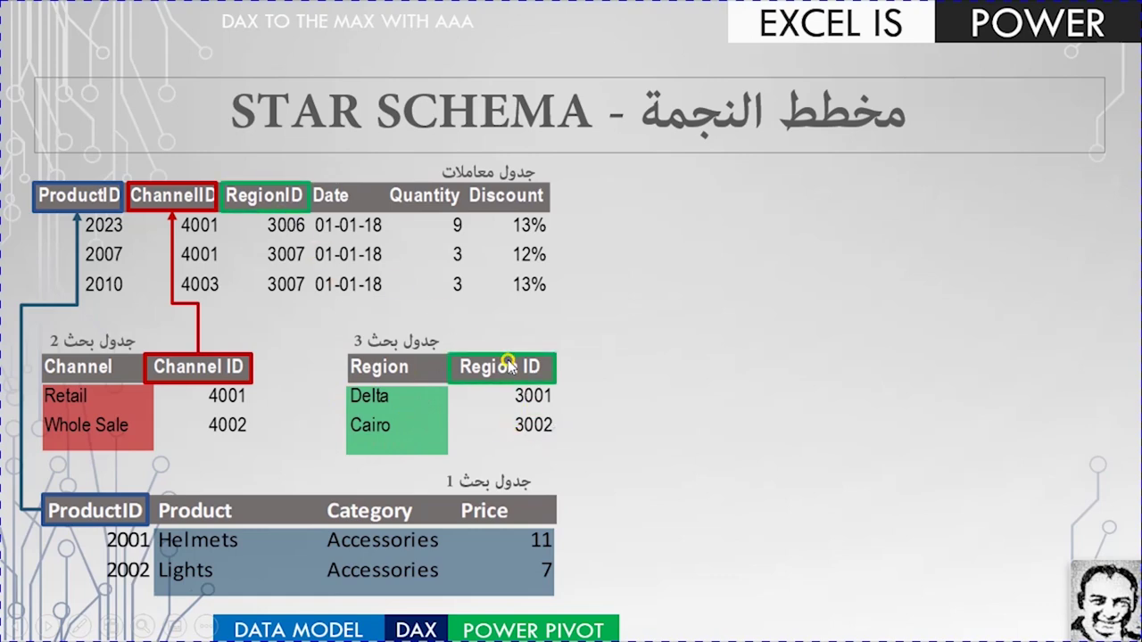
click(323, 256)
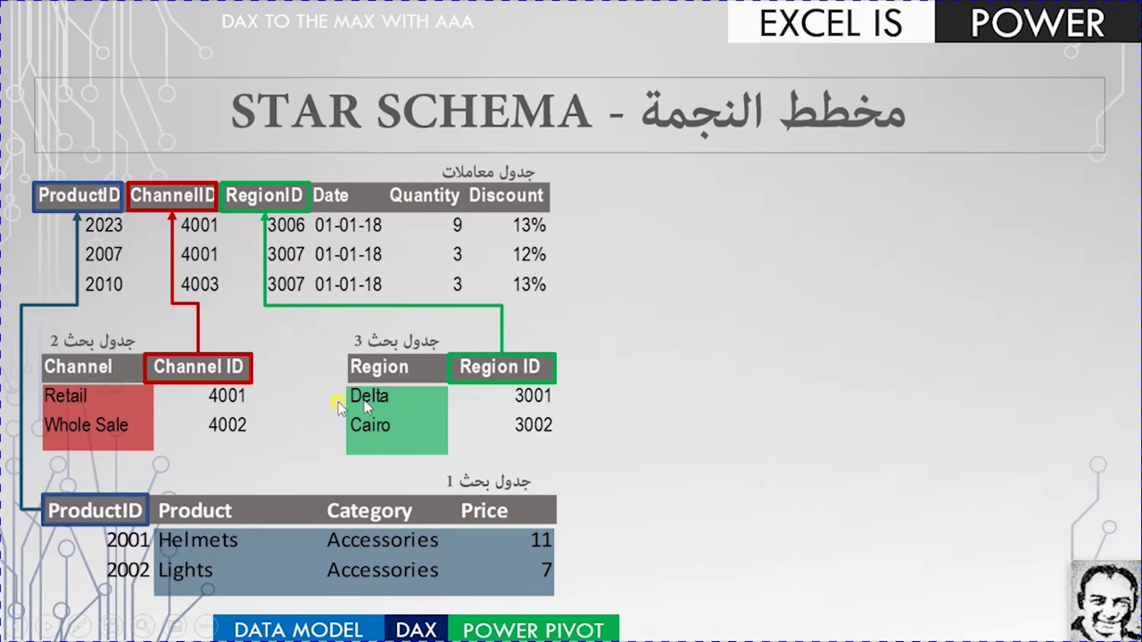
click(818, 396)
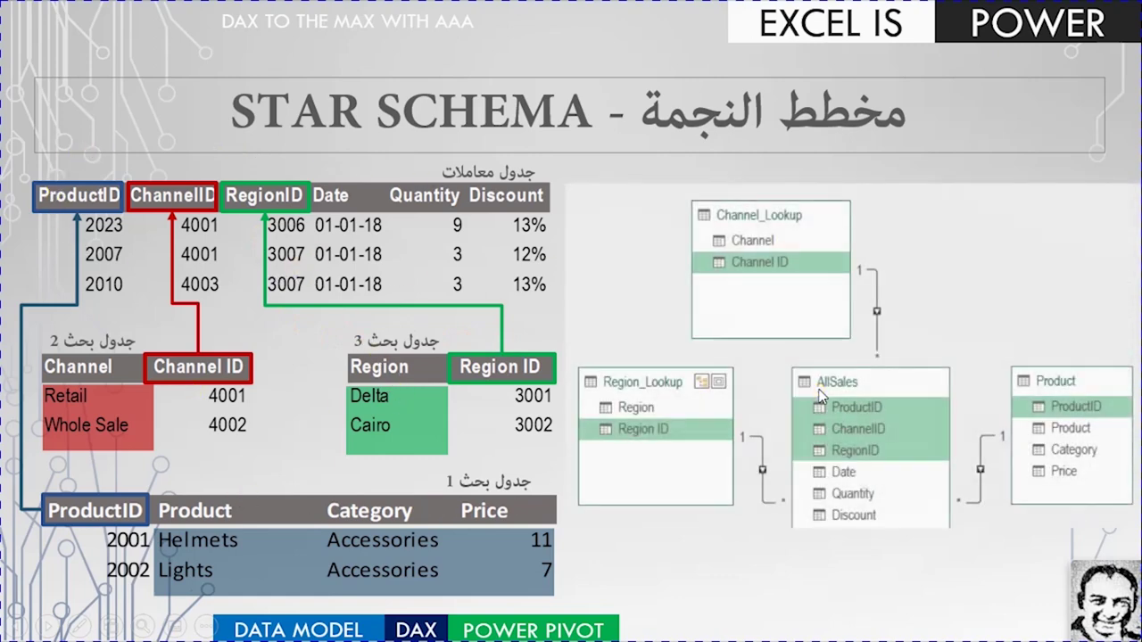
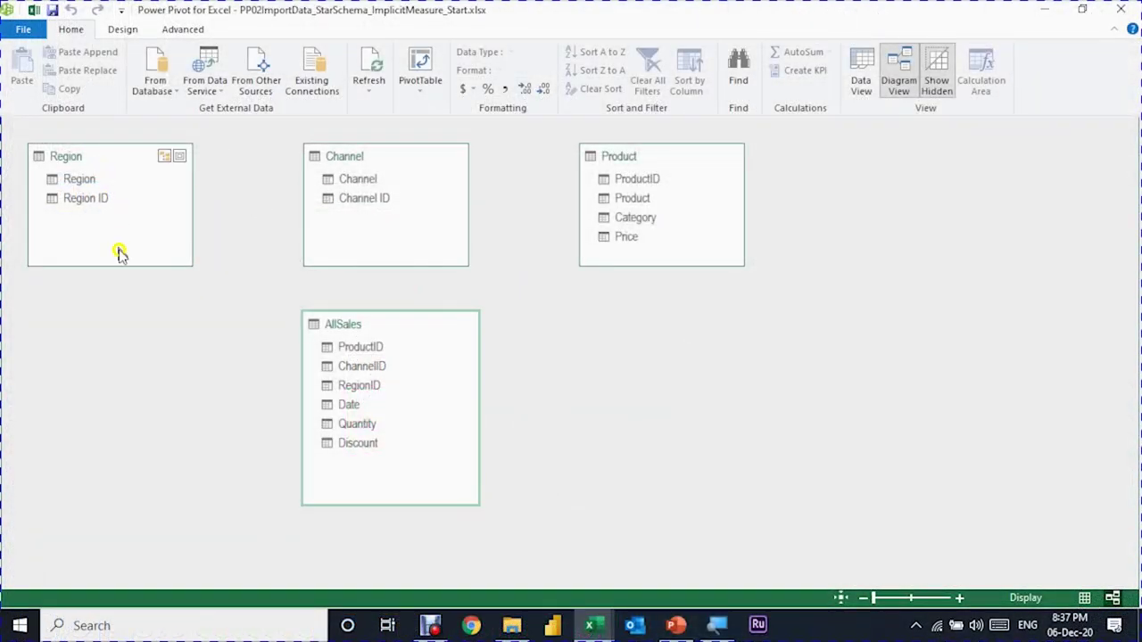
- Relate Region ID to AllSales RegionID and move the Region table beside AllSales
click(89, 199)
drag(99, 202, 296, 330)
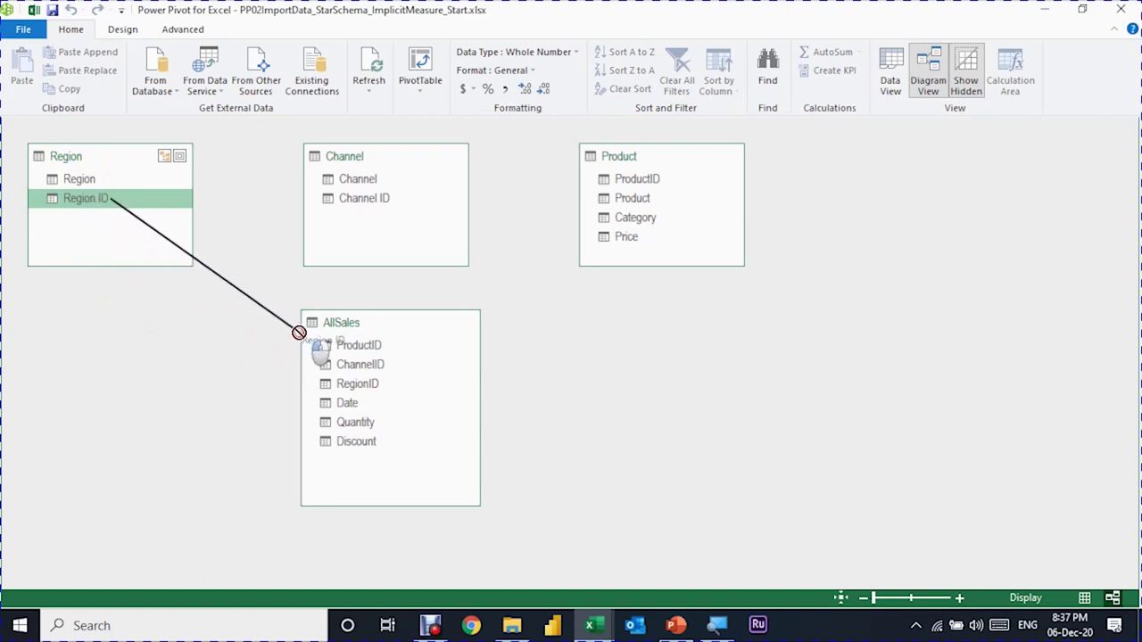
drag(296, 330, 346, 381)
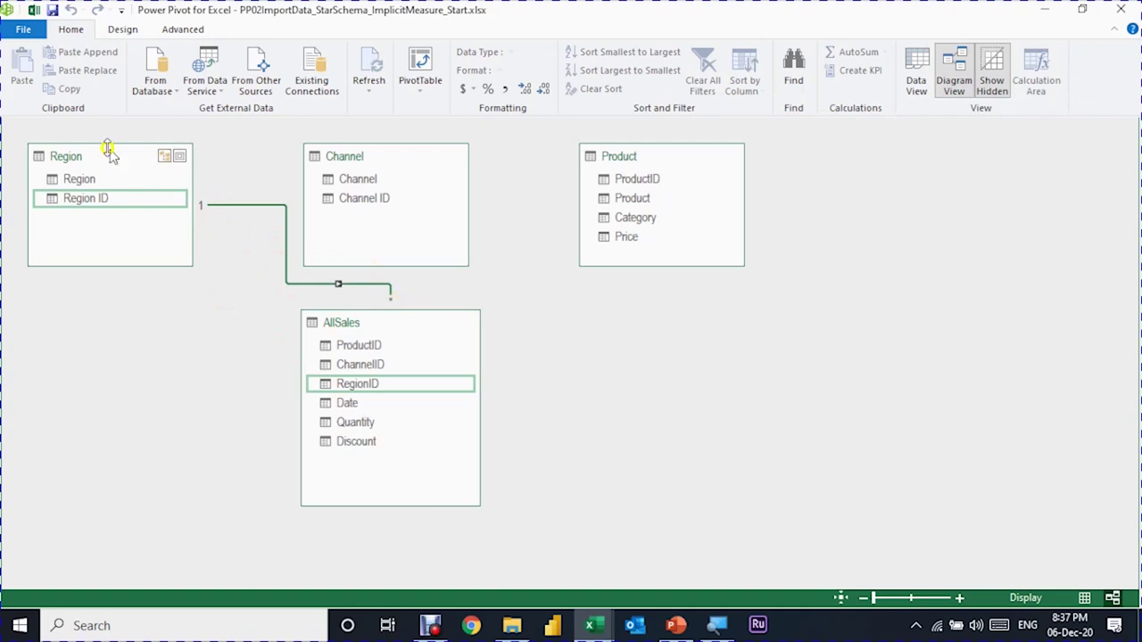
mouse_move(115, 157)
mouse_down()
mouse_move(89, 329)
mouse_move(90, 296)
mouse_up()
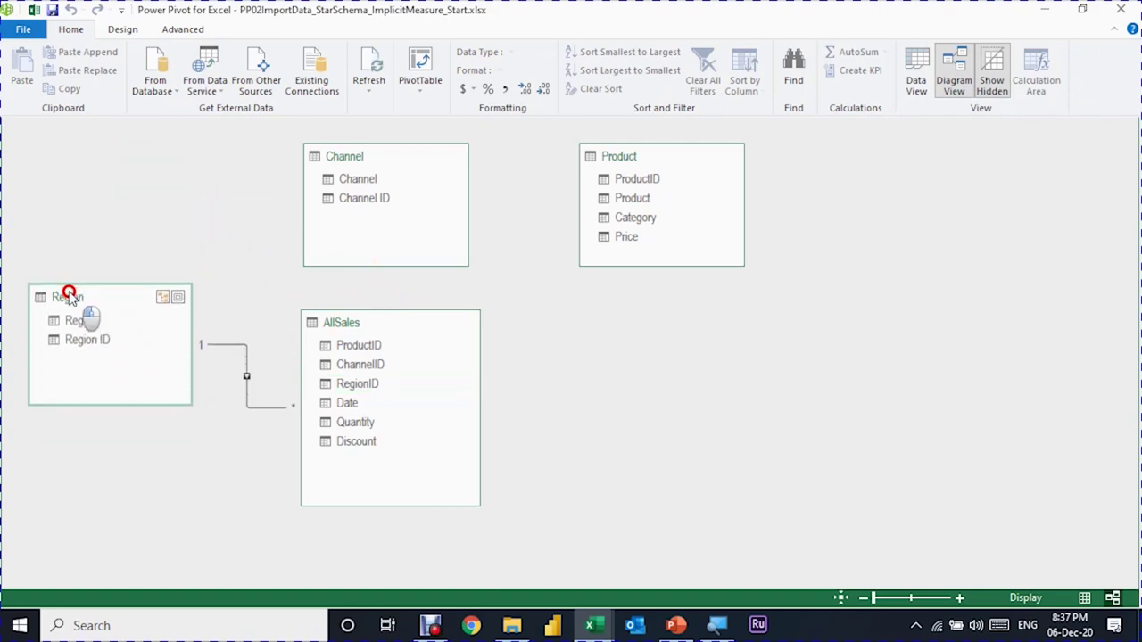
- Link Channel ID to AllSales ChannelID, shift the Channel table left, and check the relationship
click(355, 196)
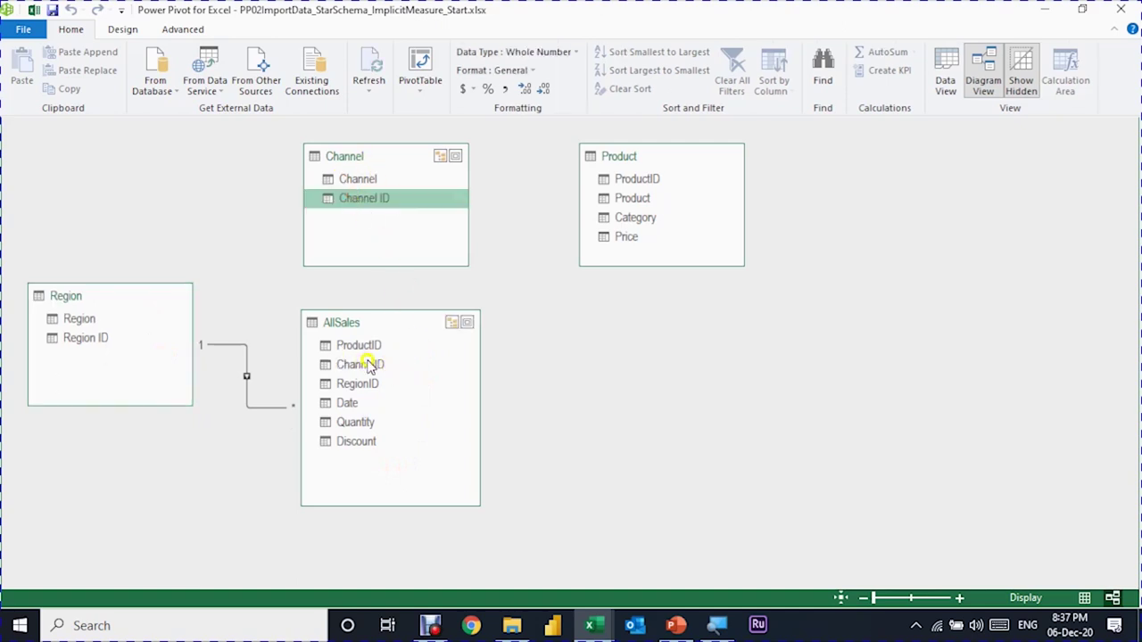
mouse_move(375, 198)
mouse_down()
mouse_move(390, 245)
mouse_move(378, 364)
mouse_up()
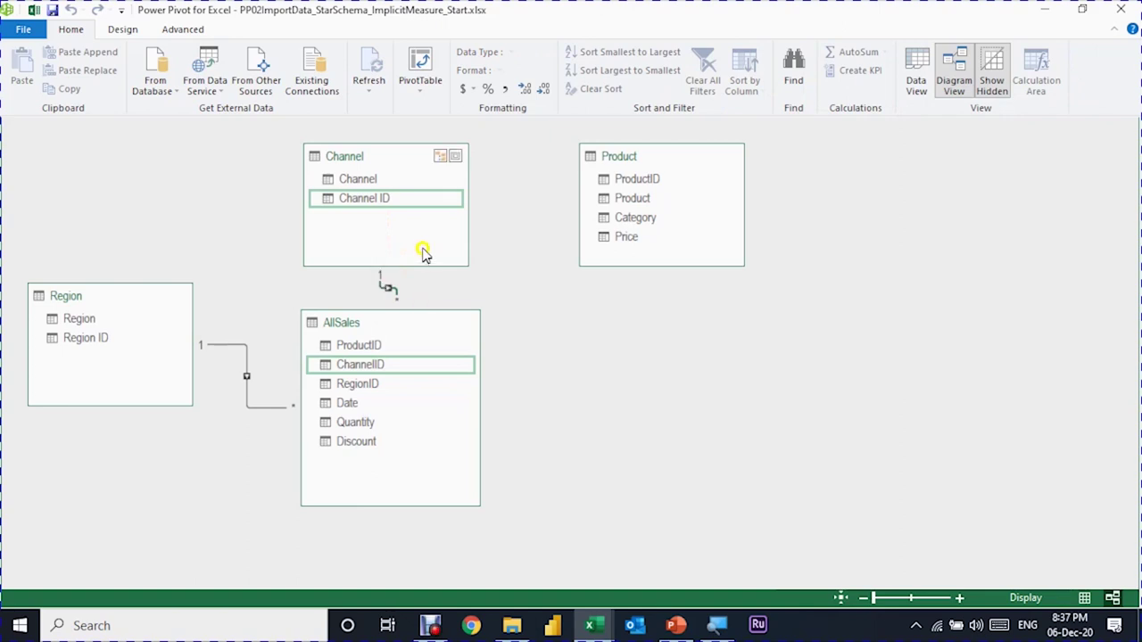
drag(382, 153, 280, 125)
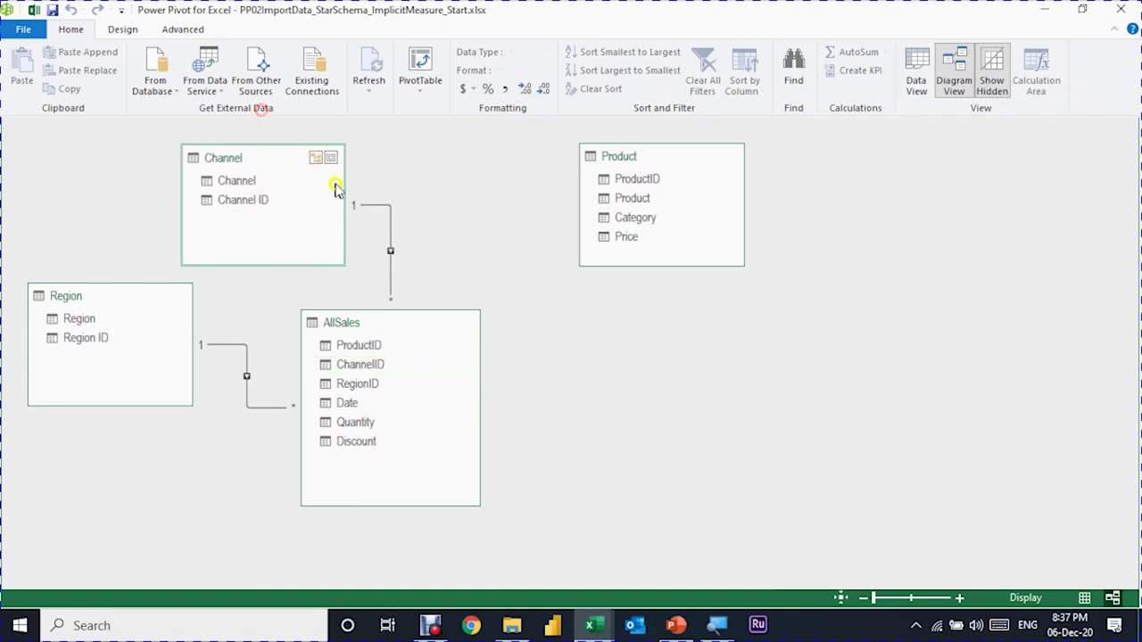
click(391, 298)
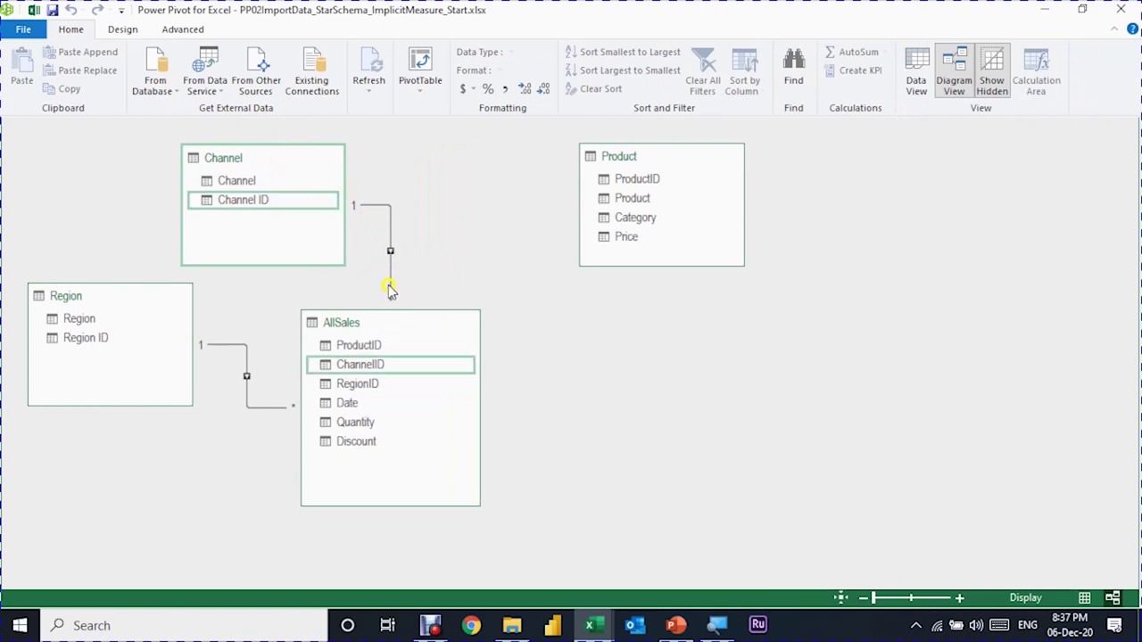
click(390, 284)
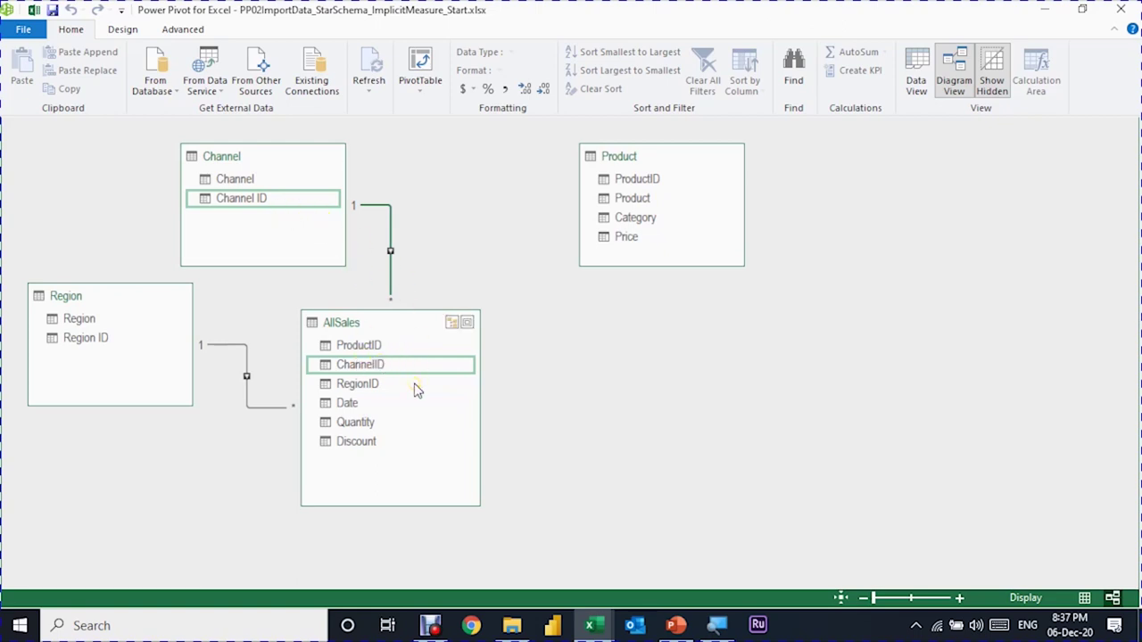
- Move the Product table right of AllSales and relate its ProductID to AllSales ProductID
drag(671, 154, 667, 276)
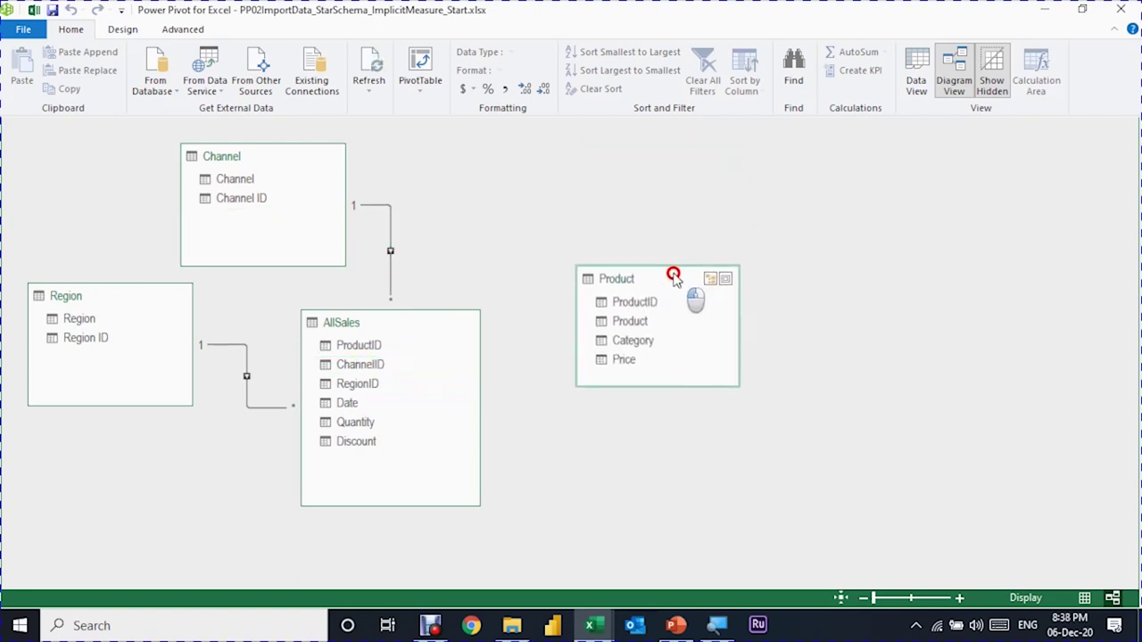
click(633, 300)
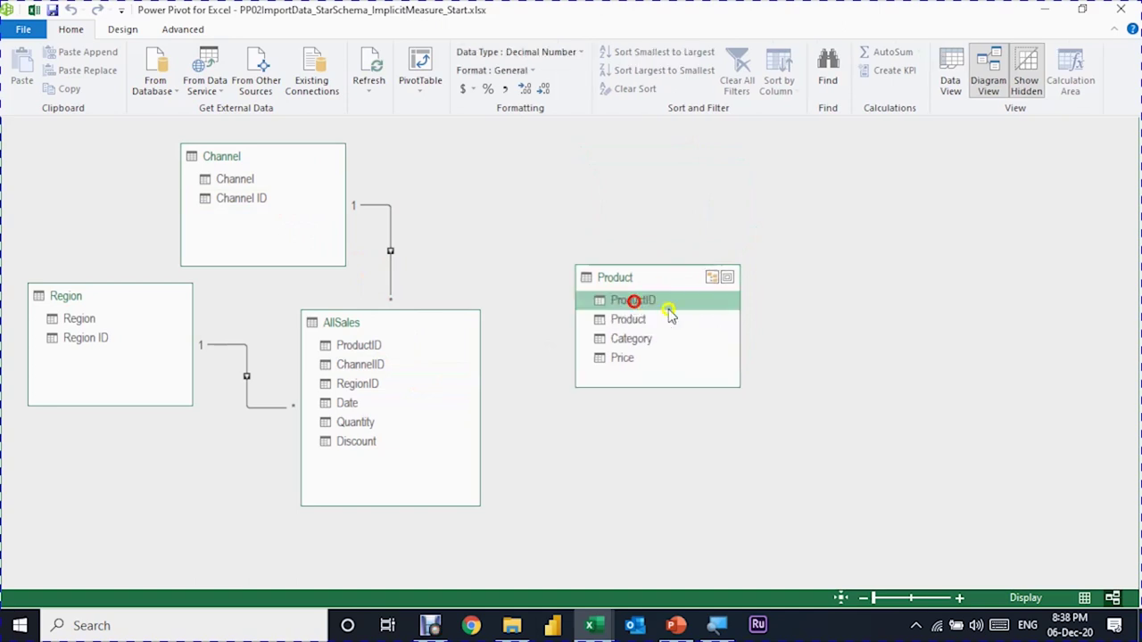
mouse_move(658, 300)
mouse_down()
mouse_move(403, 353)
mouse_move(369, 347)
mouse_up()
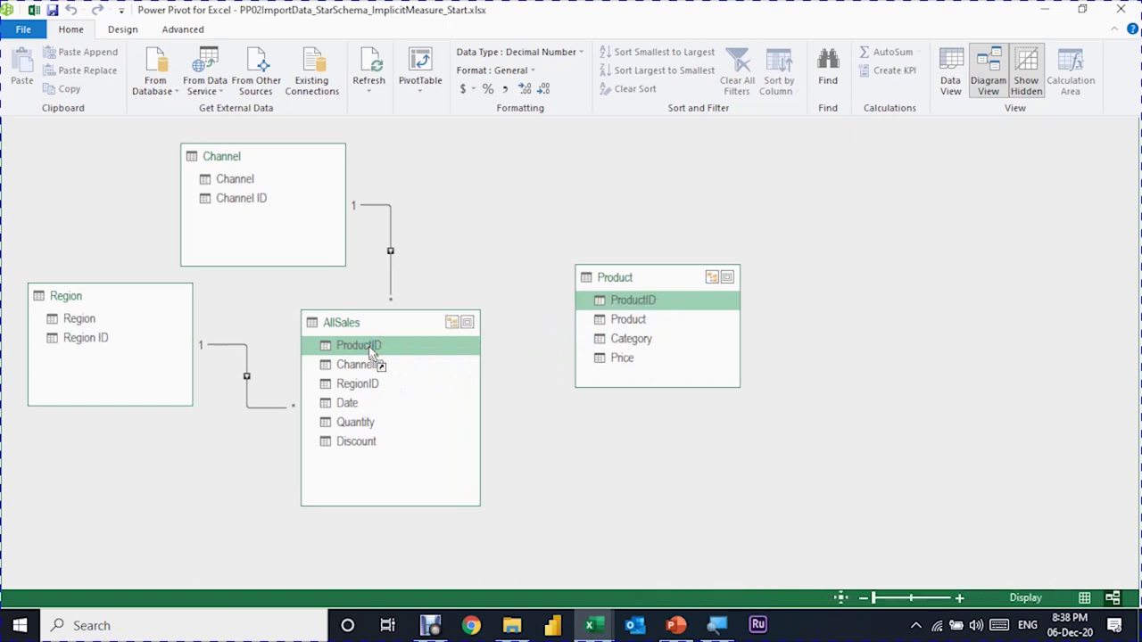
right_click(527, 346)
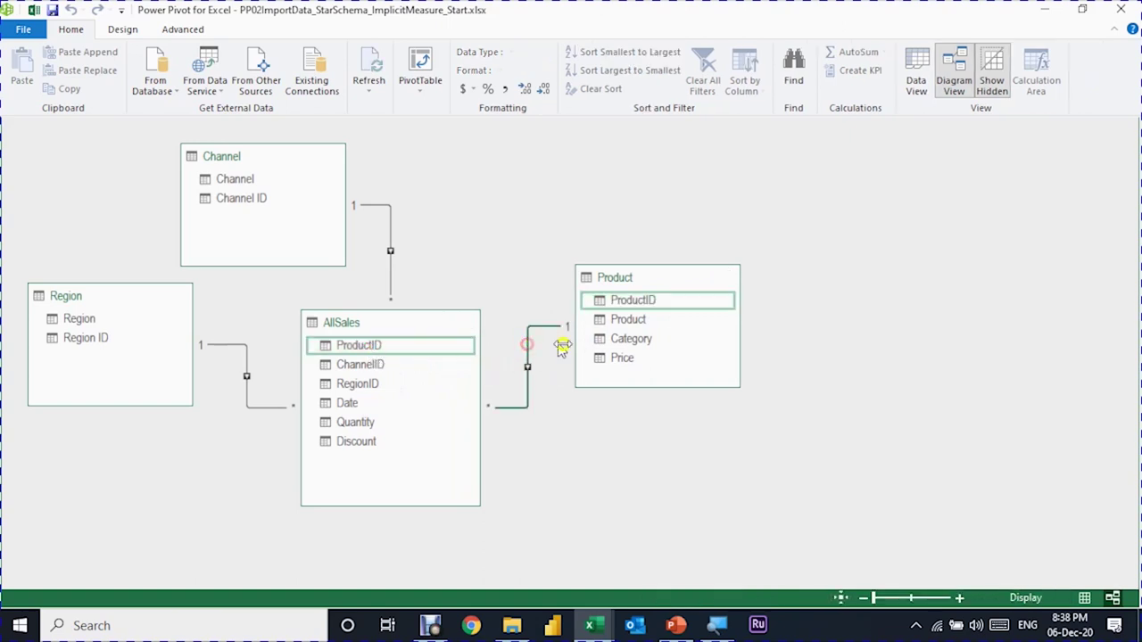
click(734, 419)
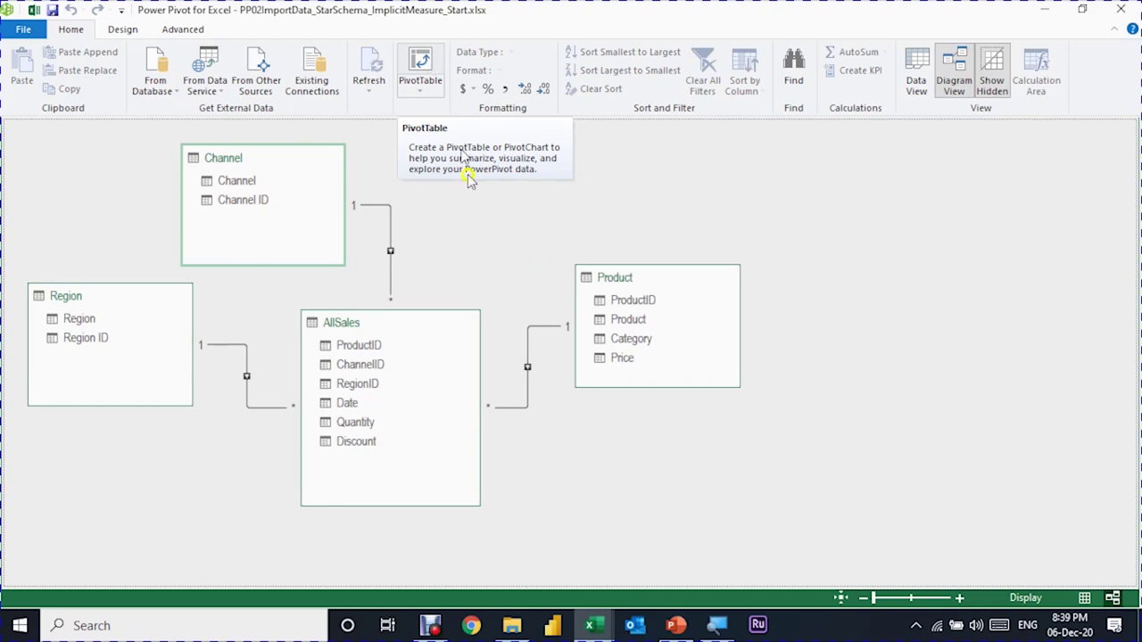
- Insert a data-model PivotTable on a new worksheet renamed 'Report'
click(424, 64)
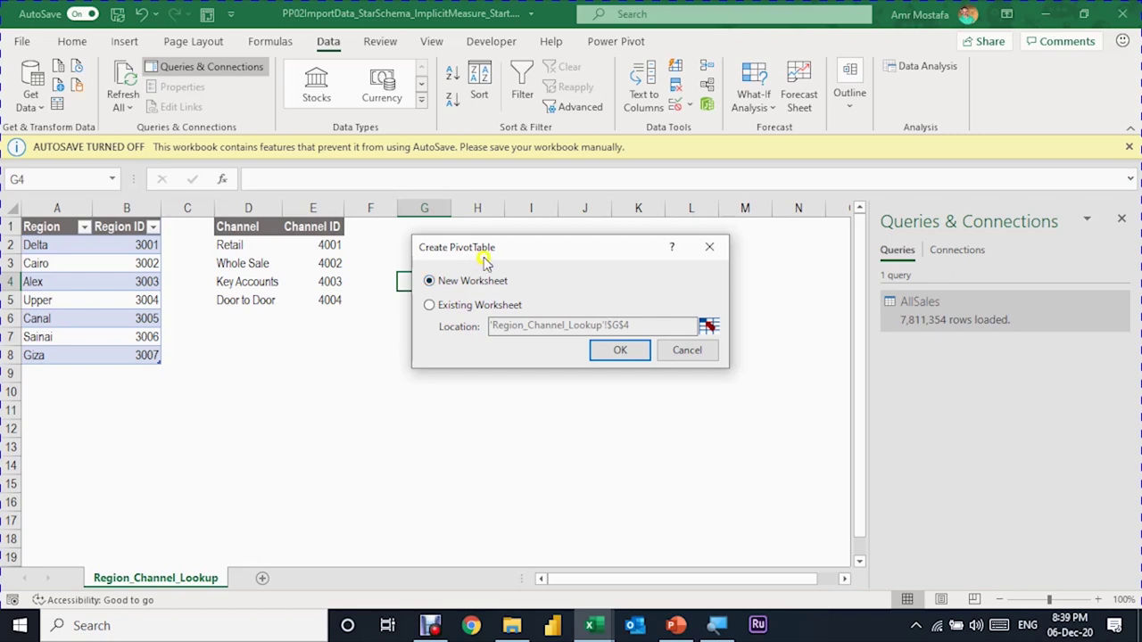
click(624, 352)
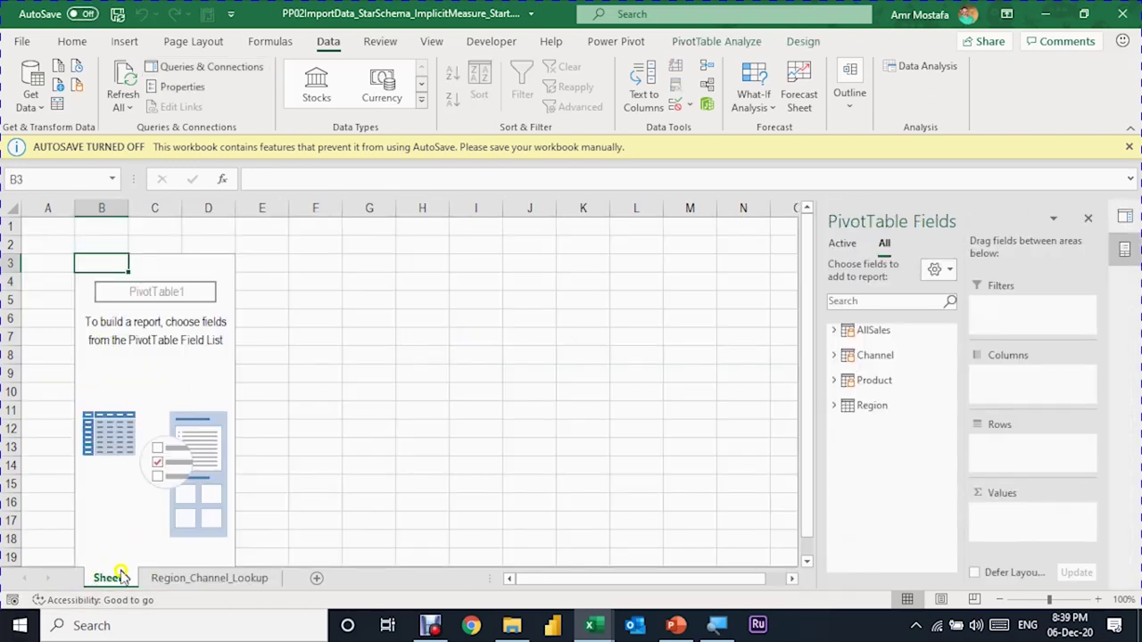
drag(114, 578, 162, 611)
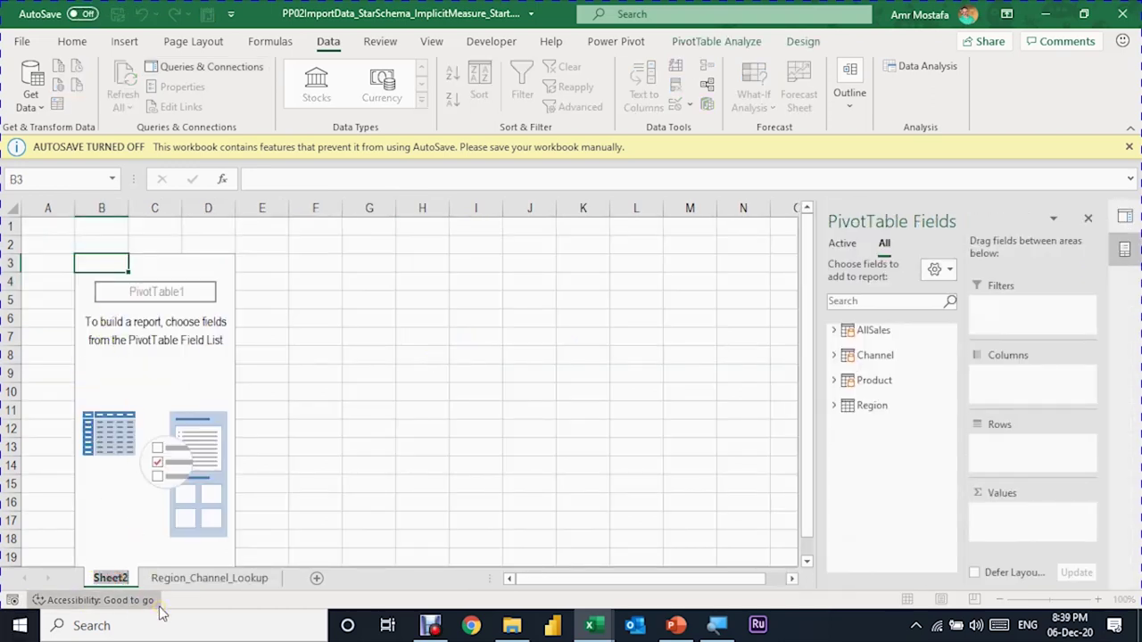
text(Repo)
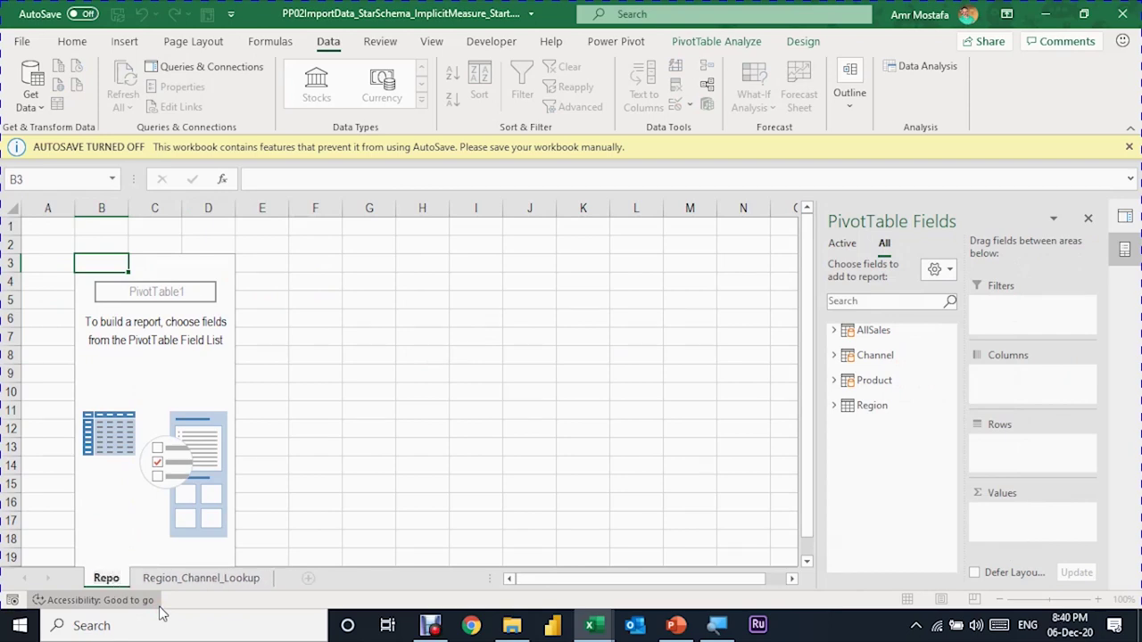
text(rt)
key(Return)
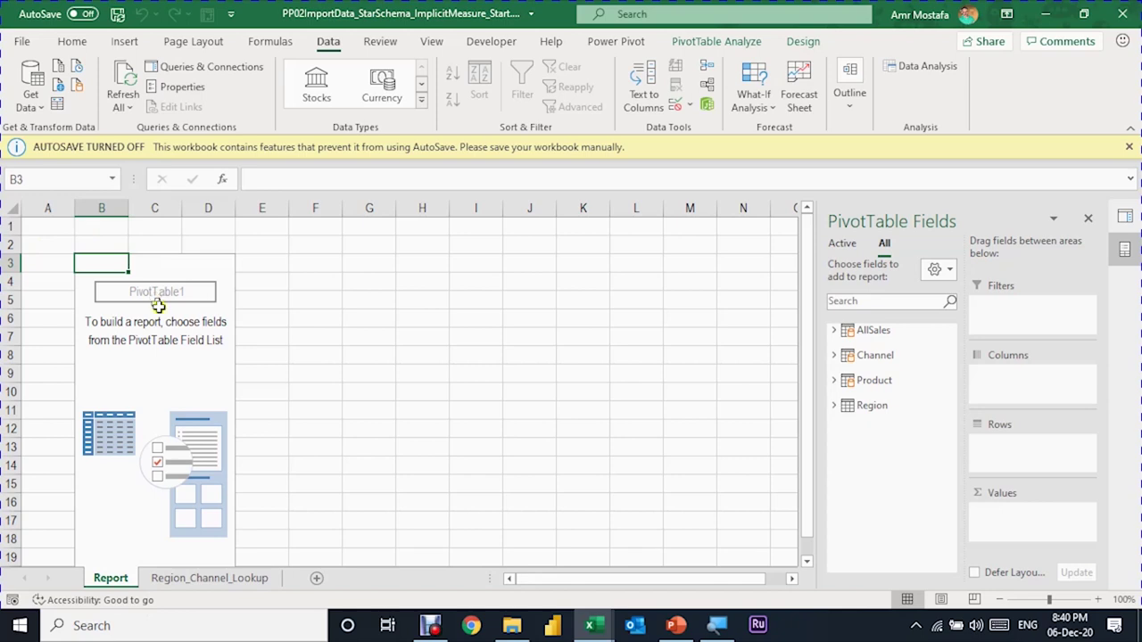
- Name the pivot table 'SalesQ_Category'
click(157, 362)
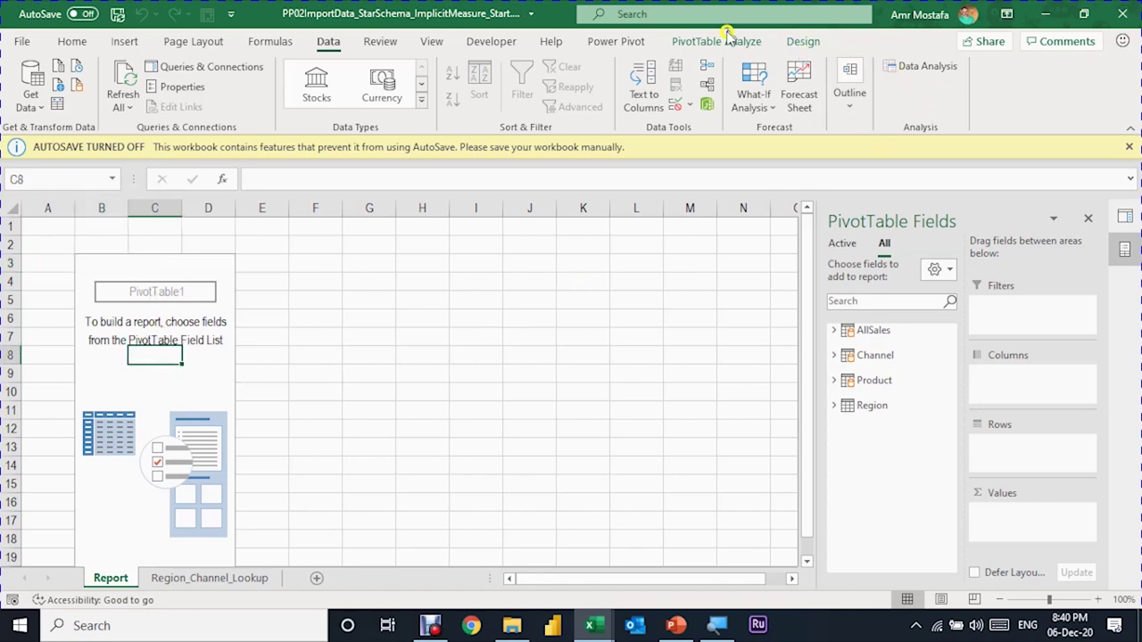
click(722, 41)
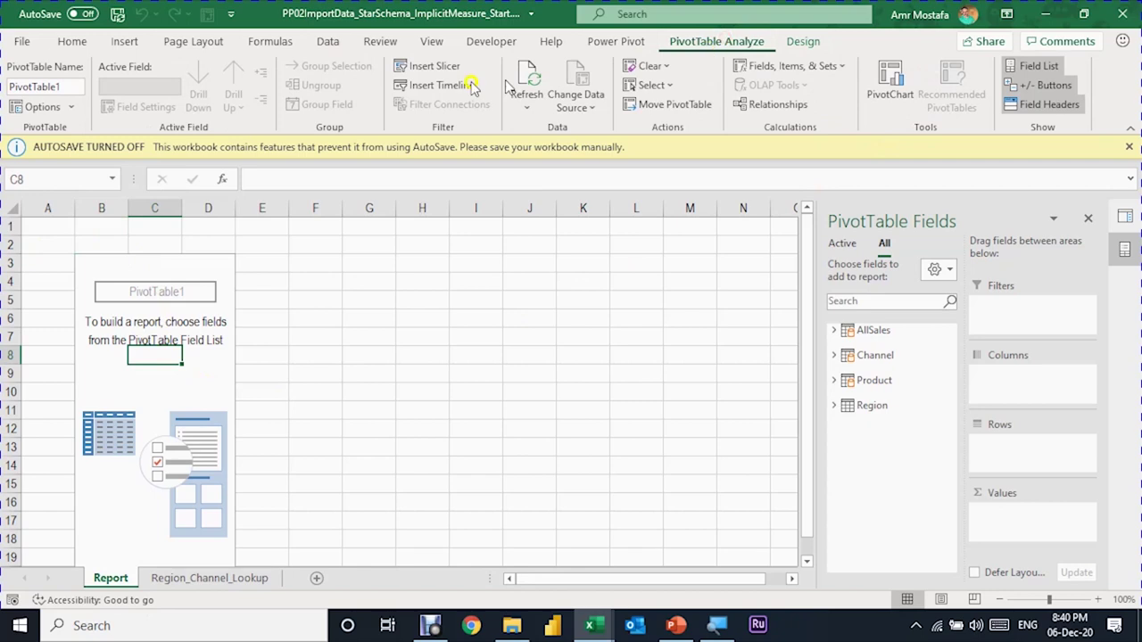
click(69, 89)
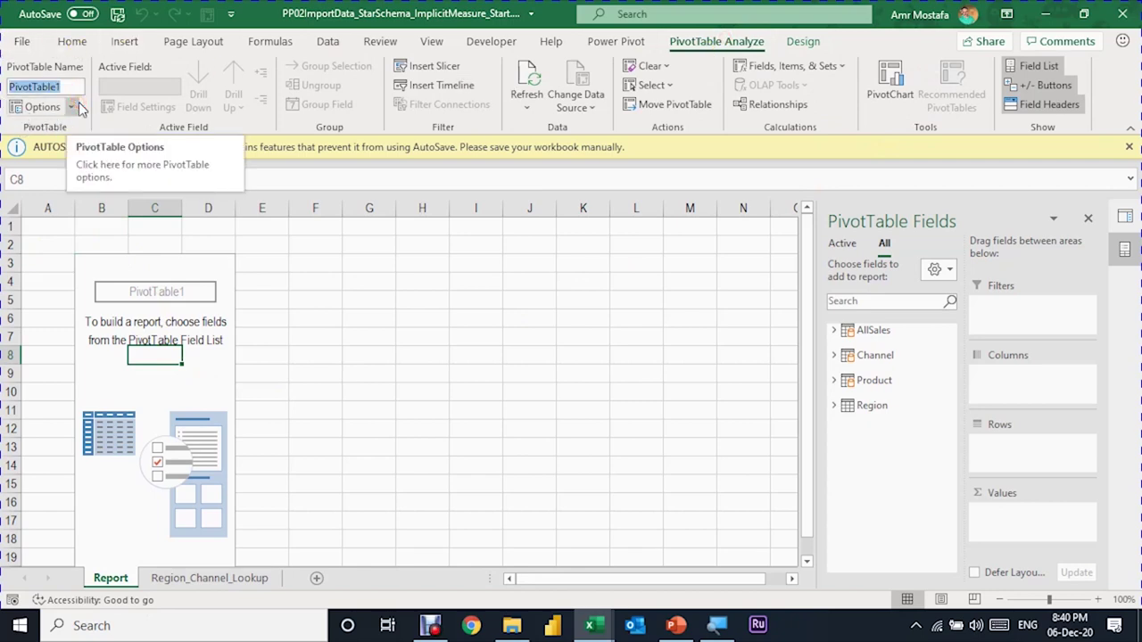
text(Sal)
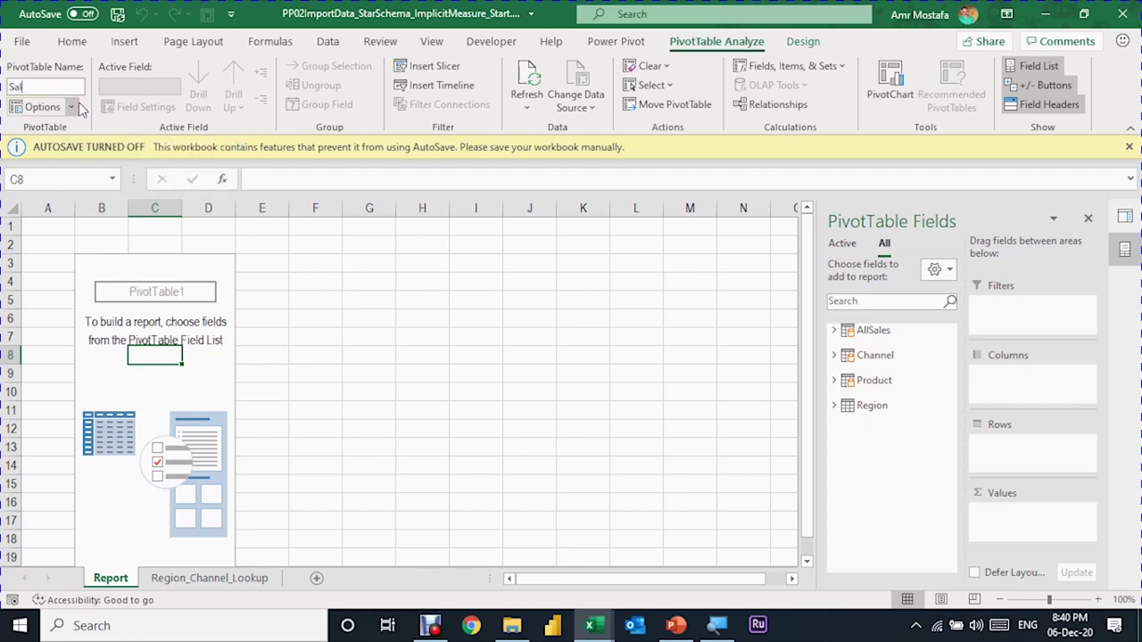
text(esQ)
text(_Category)
key(Return)
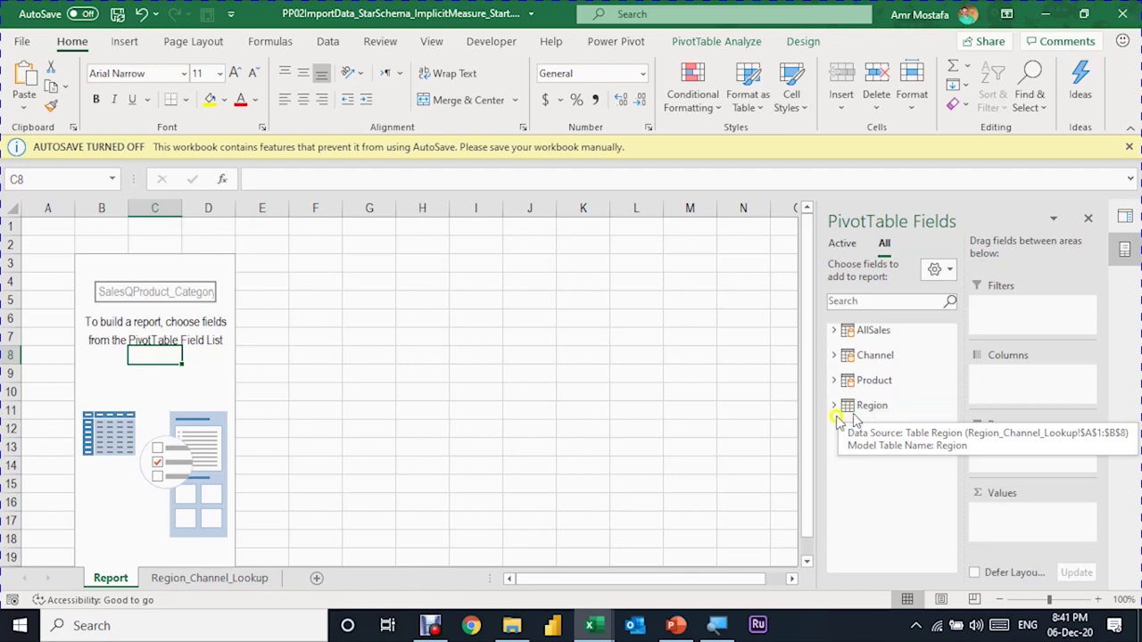
- Put Category then Product in Rows and AllSales Quantity in Values
click(834, 381)
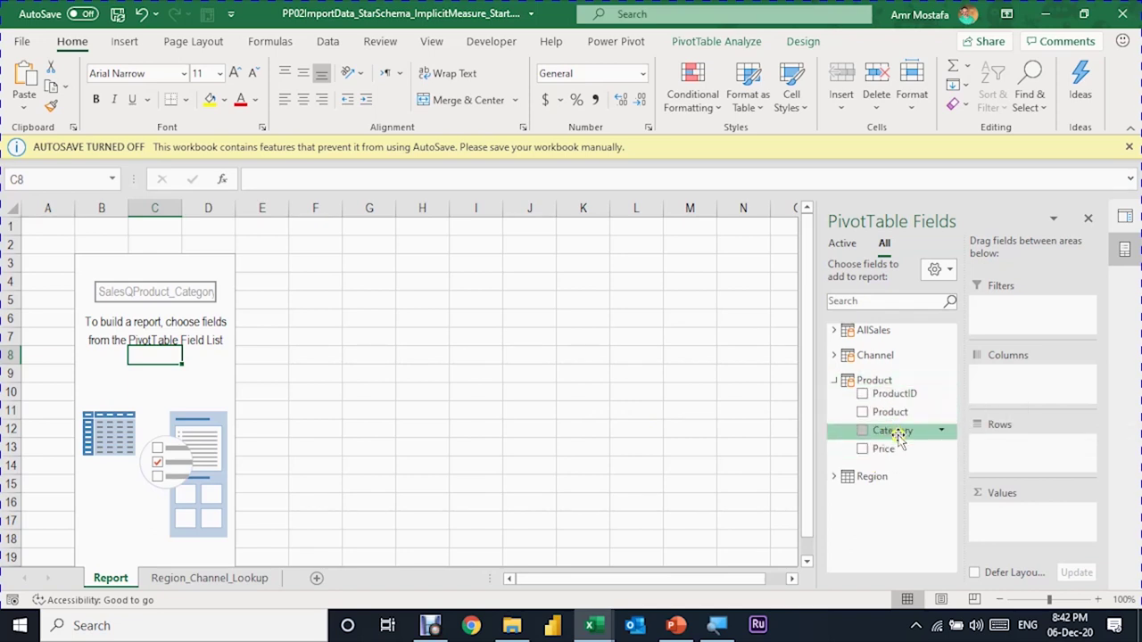
drag(899, 437, 1028, 455)
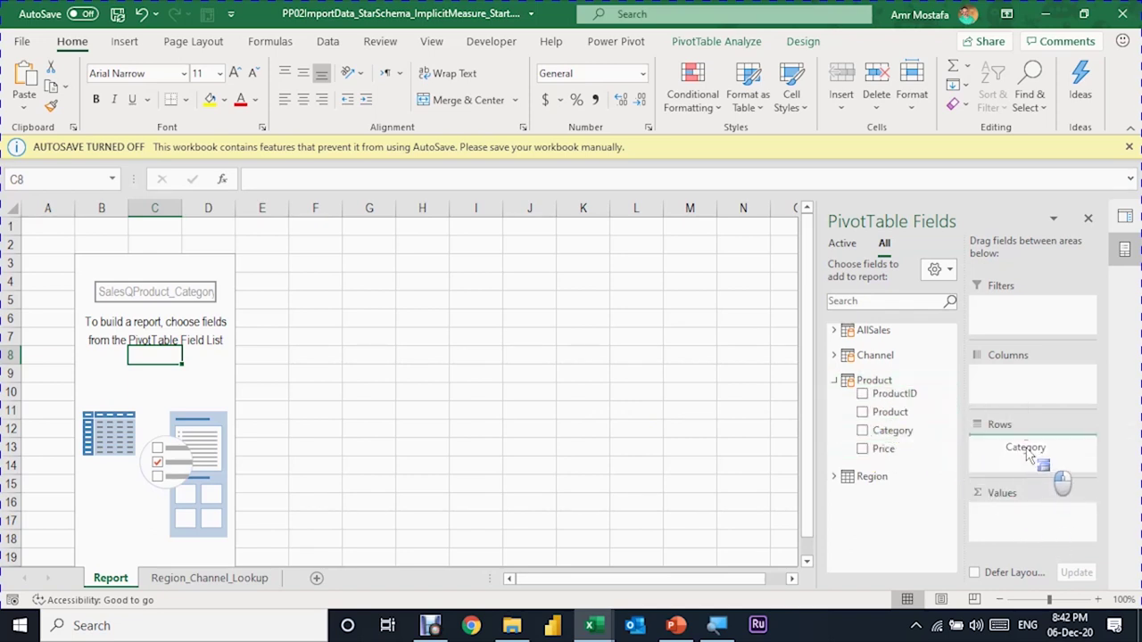
drag(892, 412, 1028, 460)
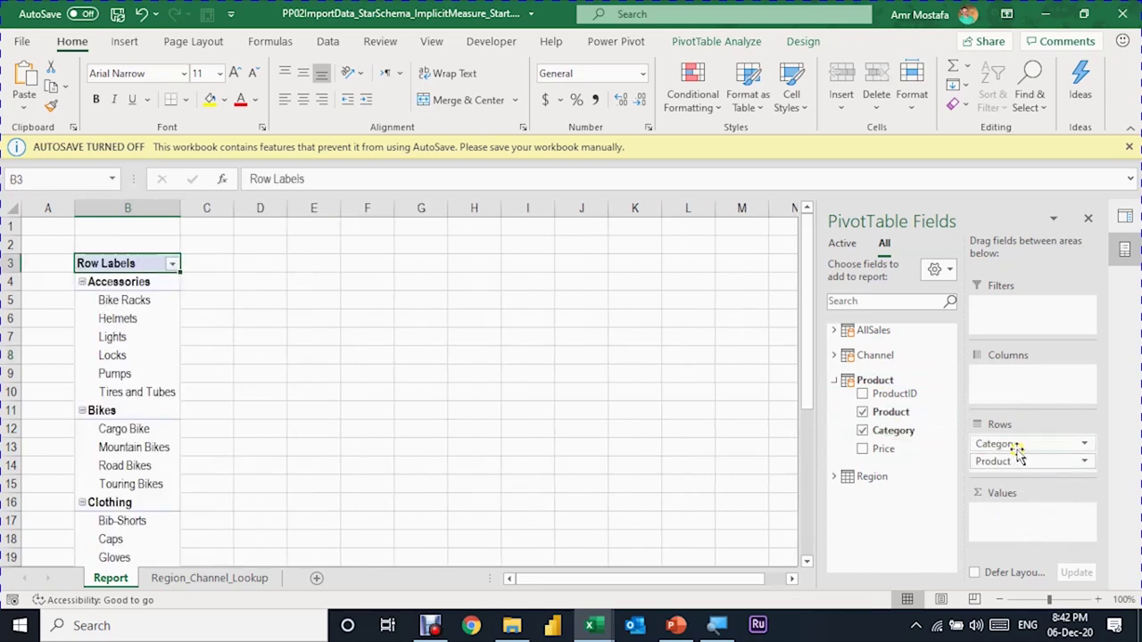
click(835, 330)
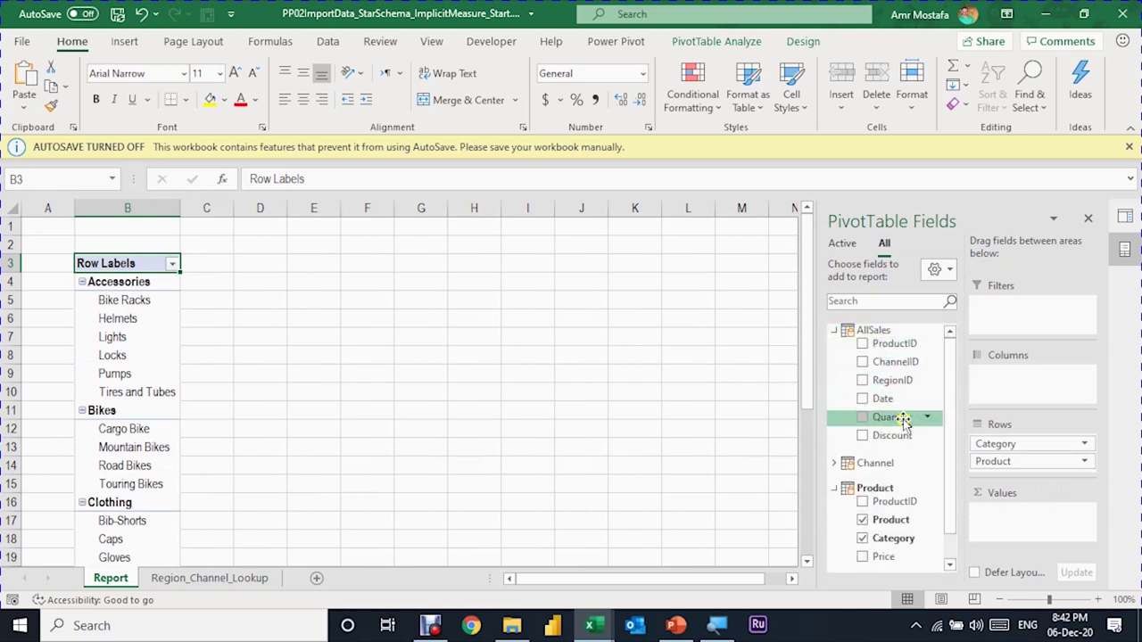
drag(902, 427, 1047, 530)
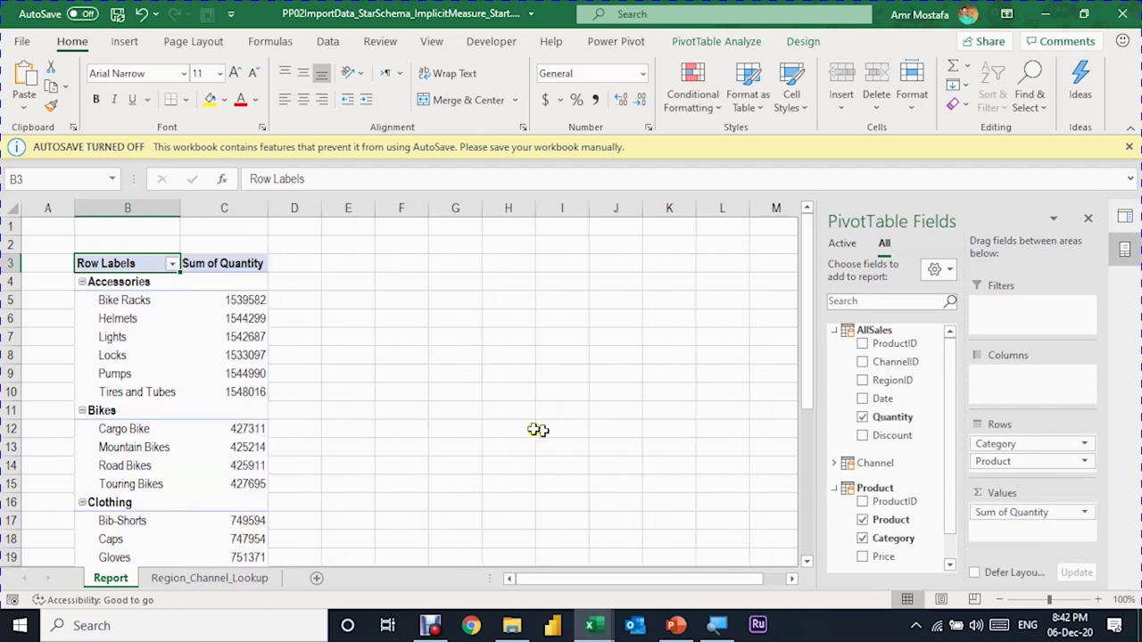
mouse_move(245, 293)
mouse_move(145, 284)
click(165, 319)
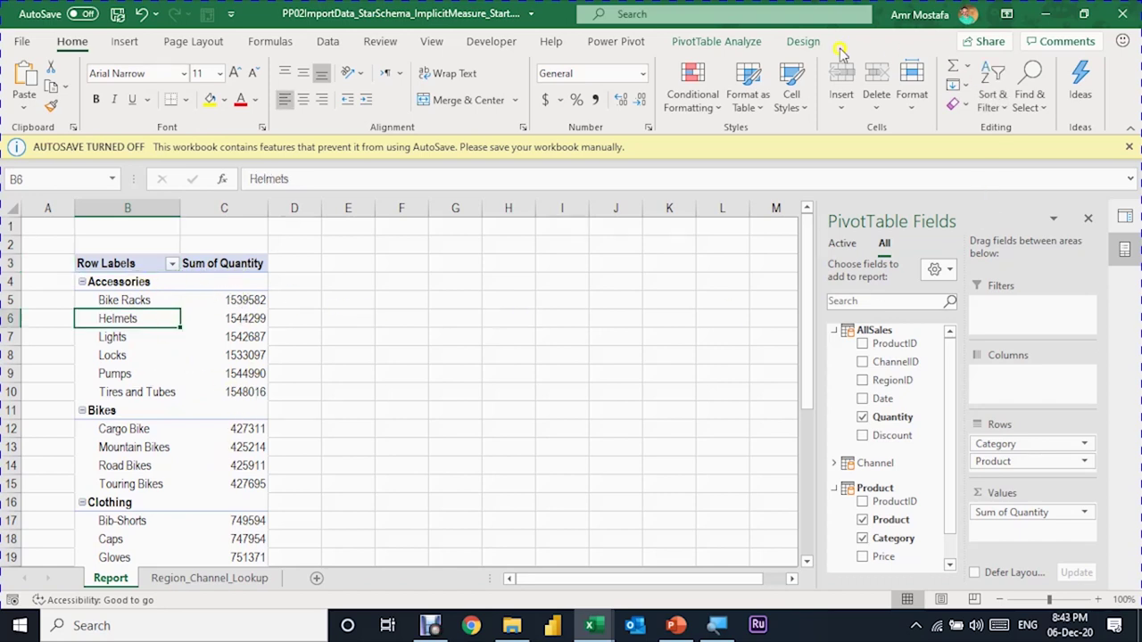
- Show category subtotals at the top of each group
click(803, 41)
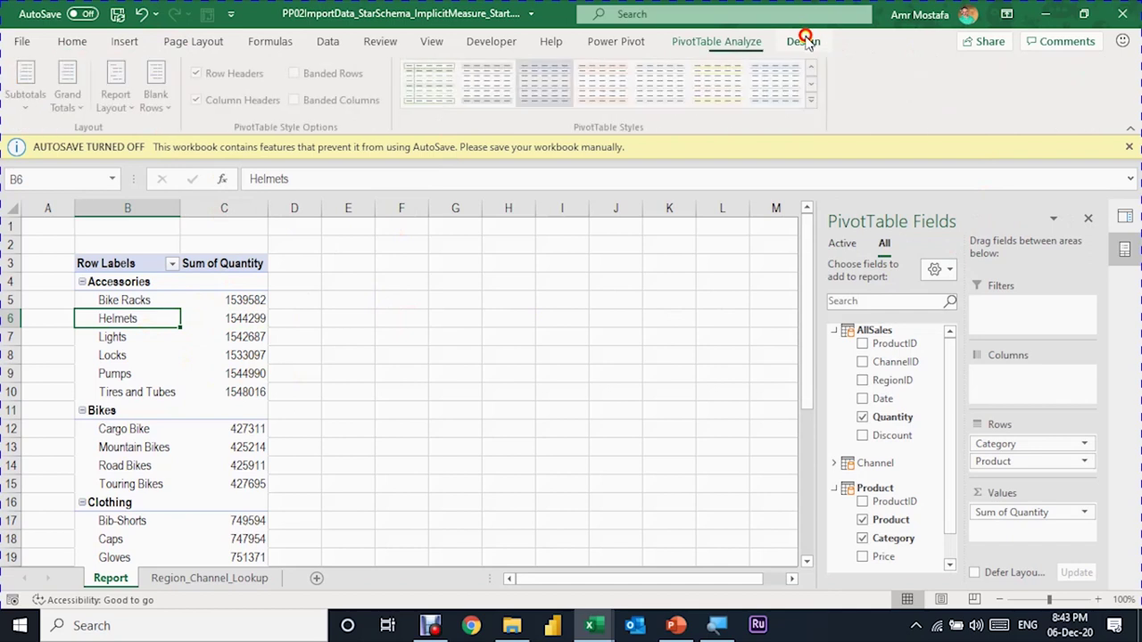
click(34, 100)
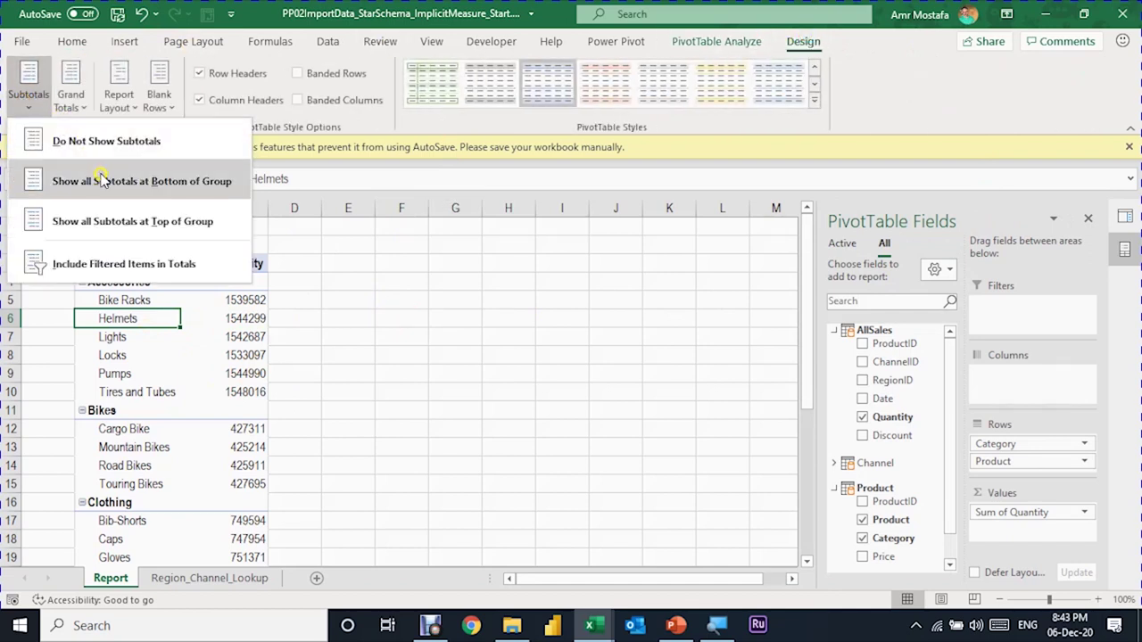
click(135, 231)
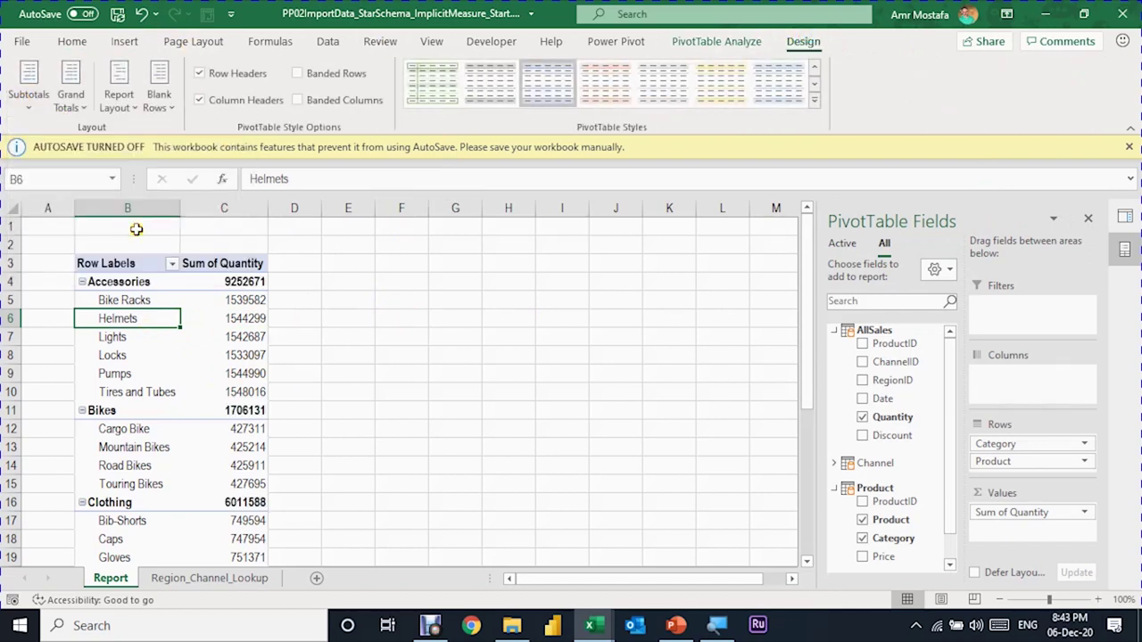
- Format the Sum of Quantity values as Number with 0 decimals and a 1000 separator
click(237, 281)
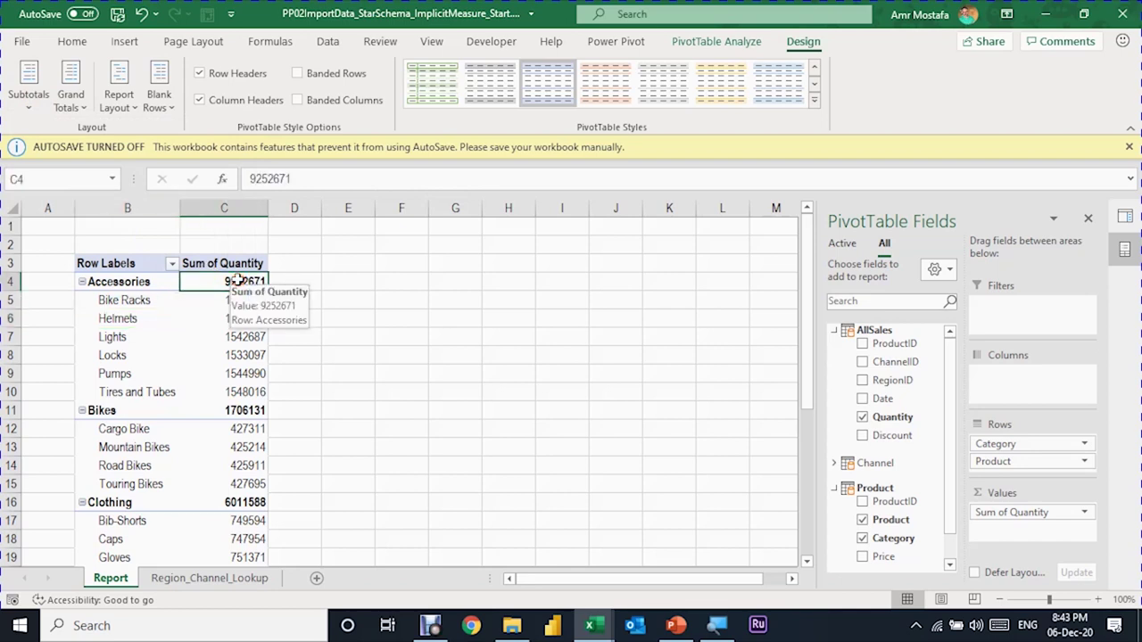
click(239, 298)
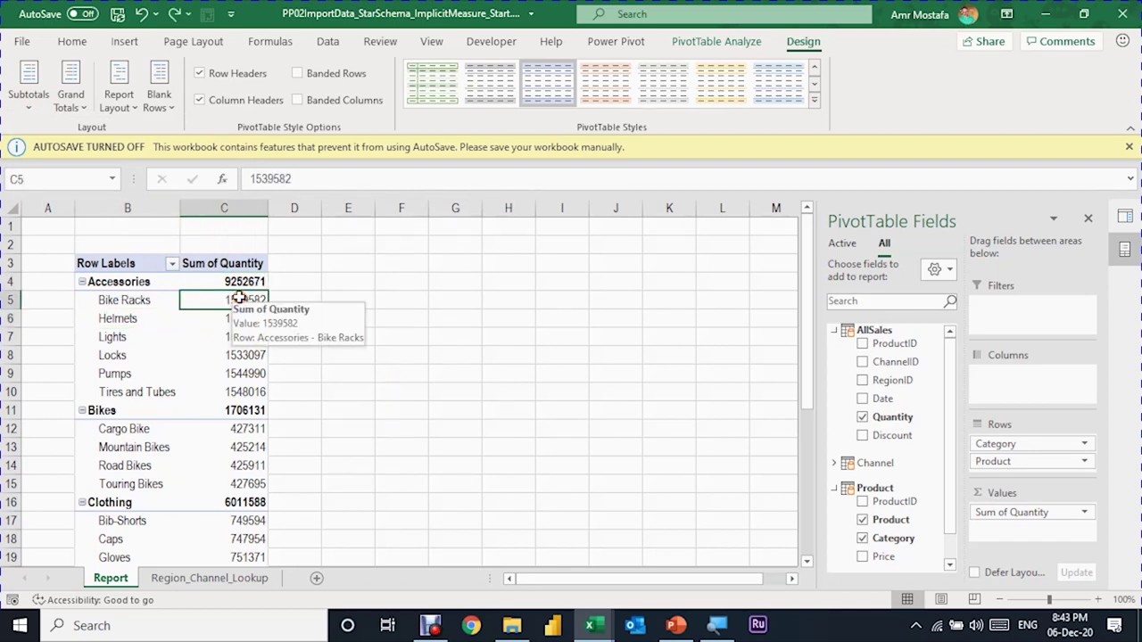
right_click(237, 300)
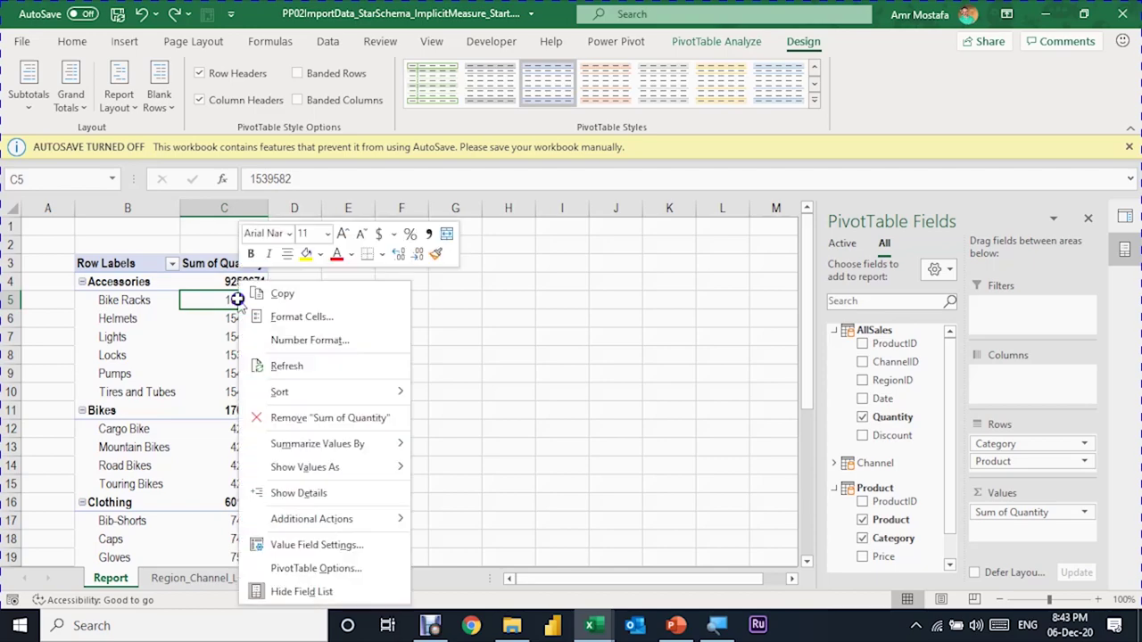
click(284, 339)
click(103, 220)
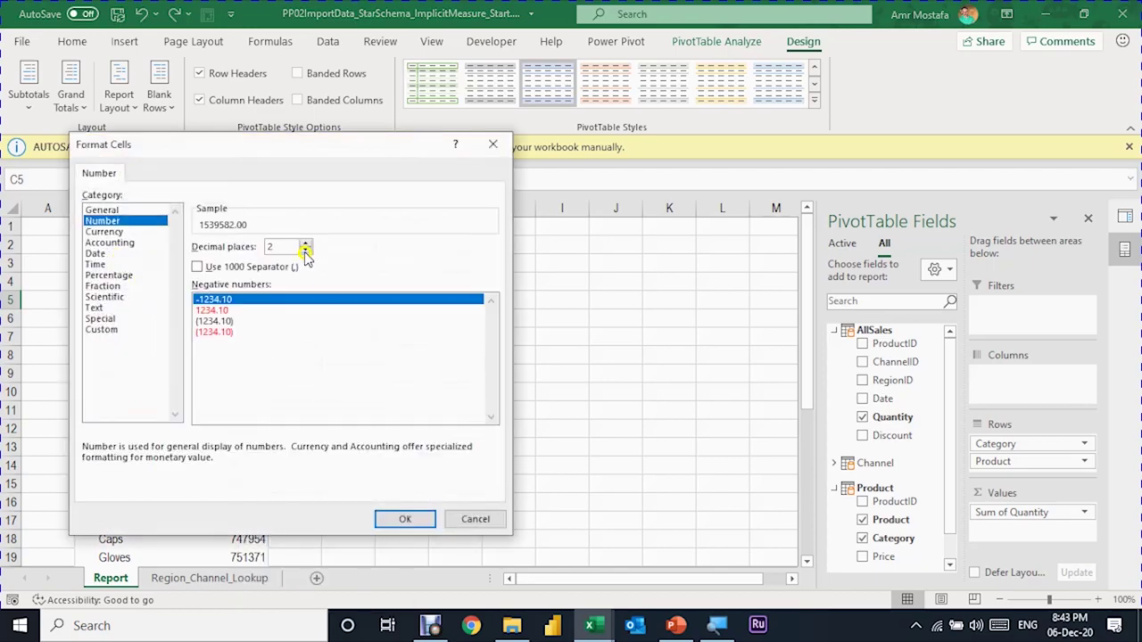
click(305, 251)
click(305, 250)
click(217, 270)
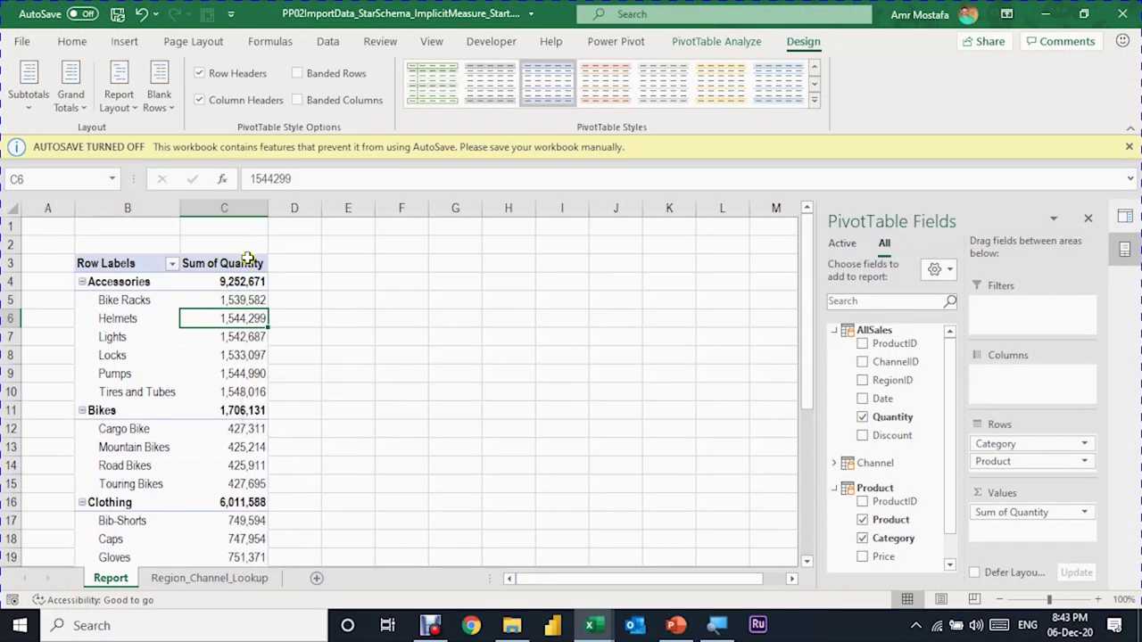
- Switch Power Pivot to Data View, show implicit measures, and widen the Quantity column
click(593, 624)
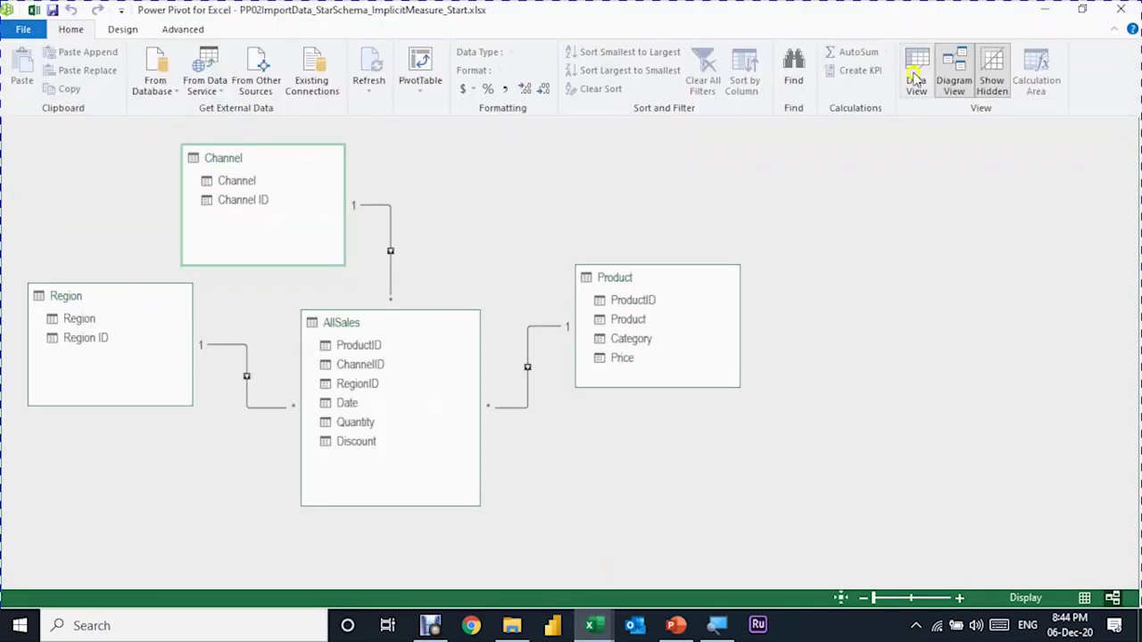
click(914, 76)
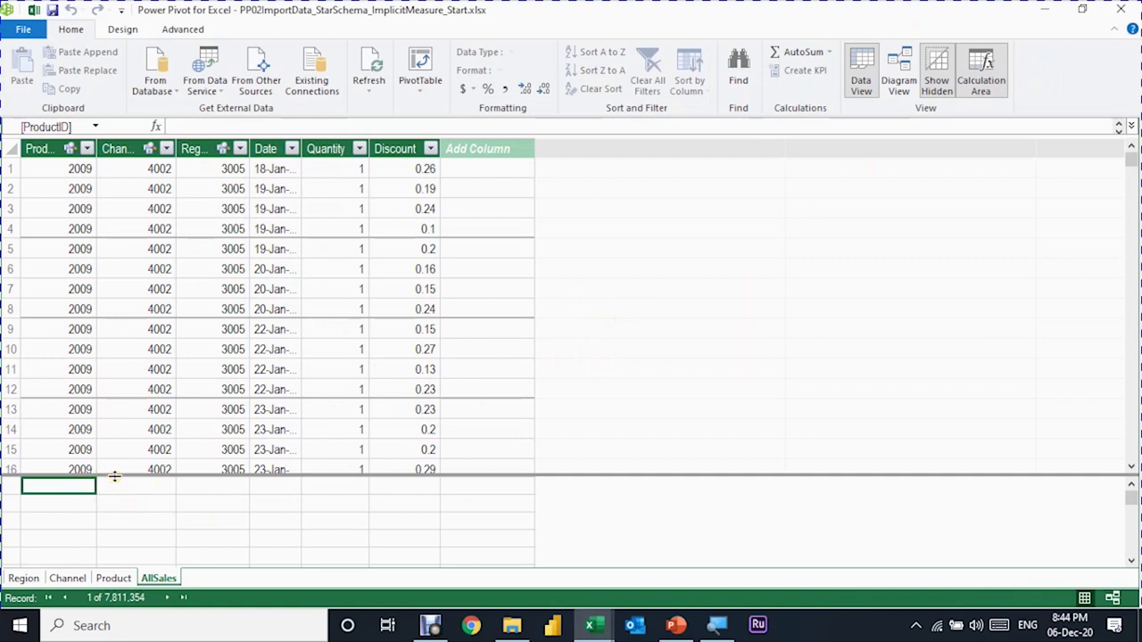
click(181, 34)
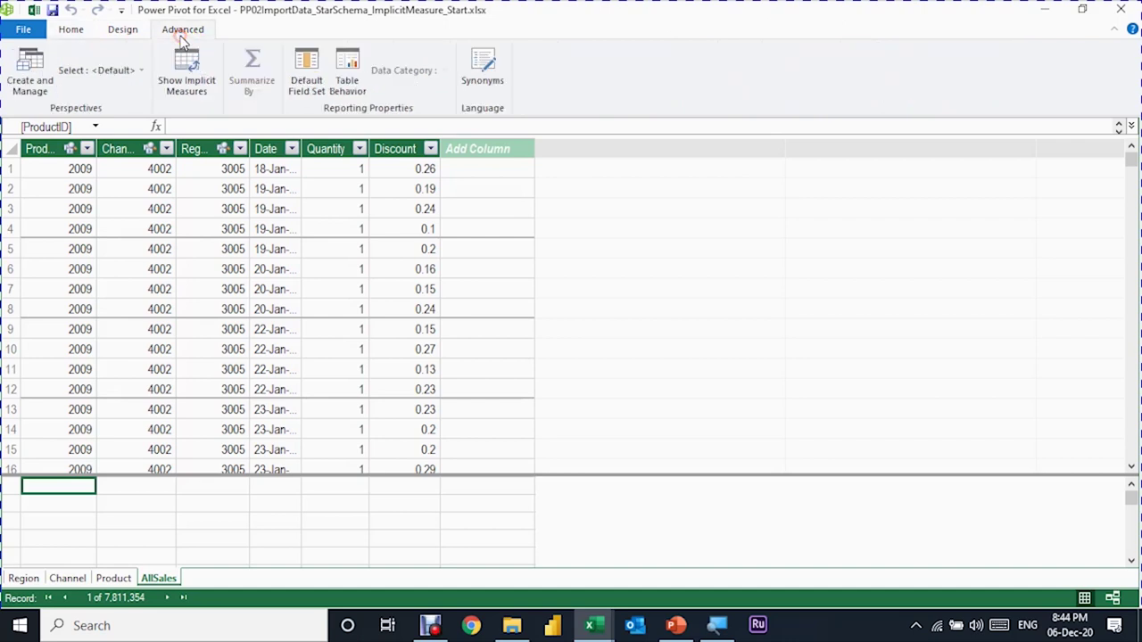
click(190, 93)
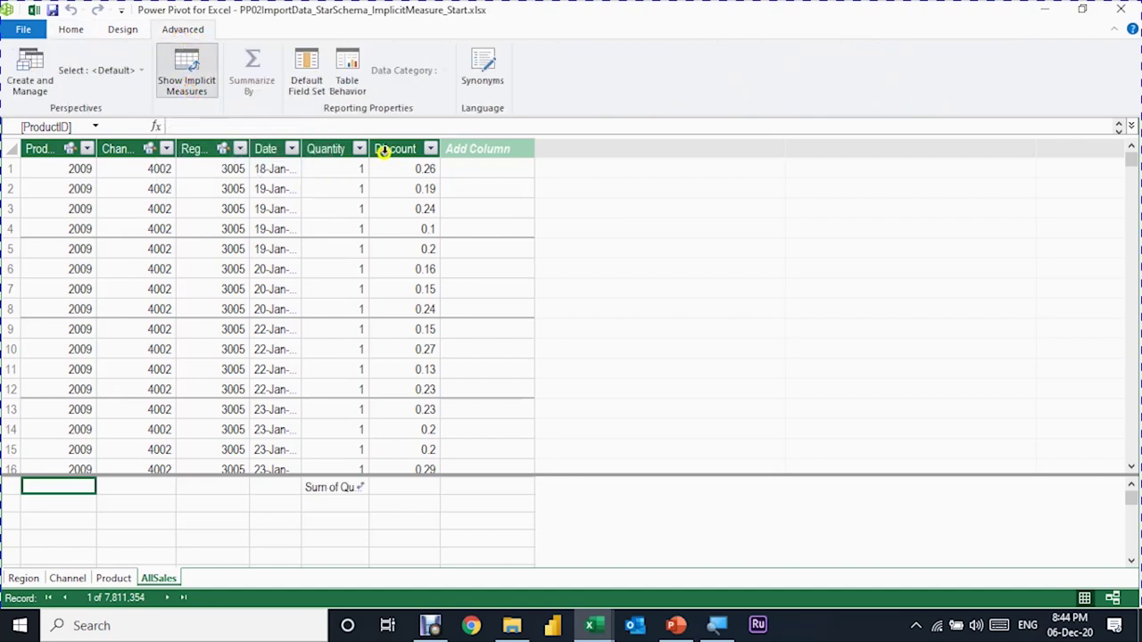
drag(371, 148, 431, 169)
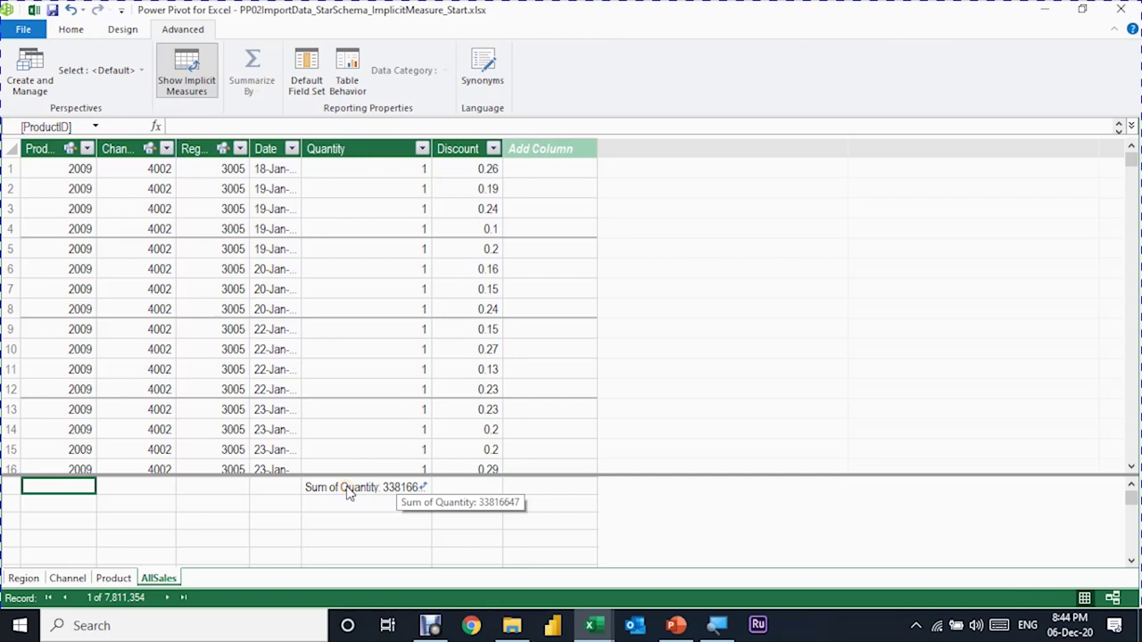
key(alt+Tab)
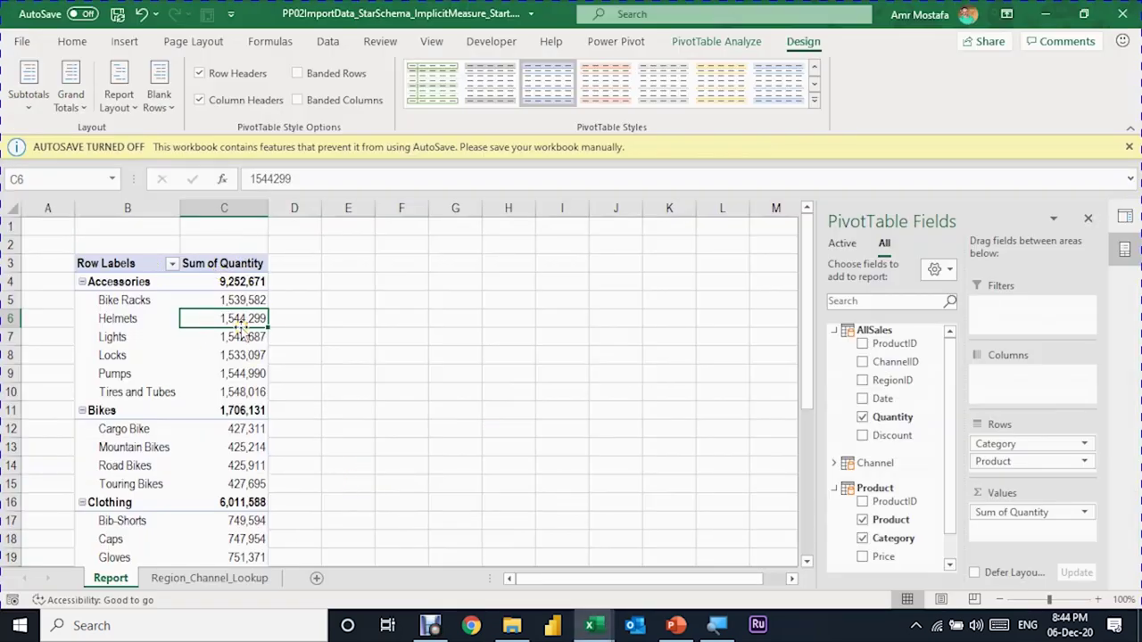
key(alt+Tab)
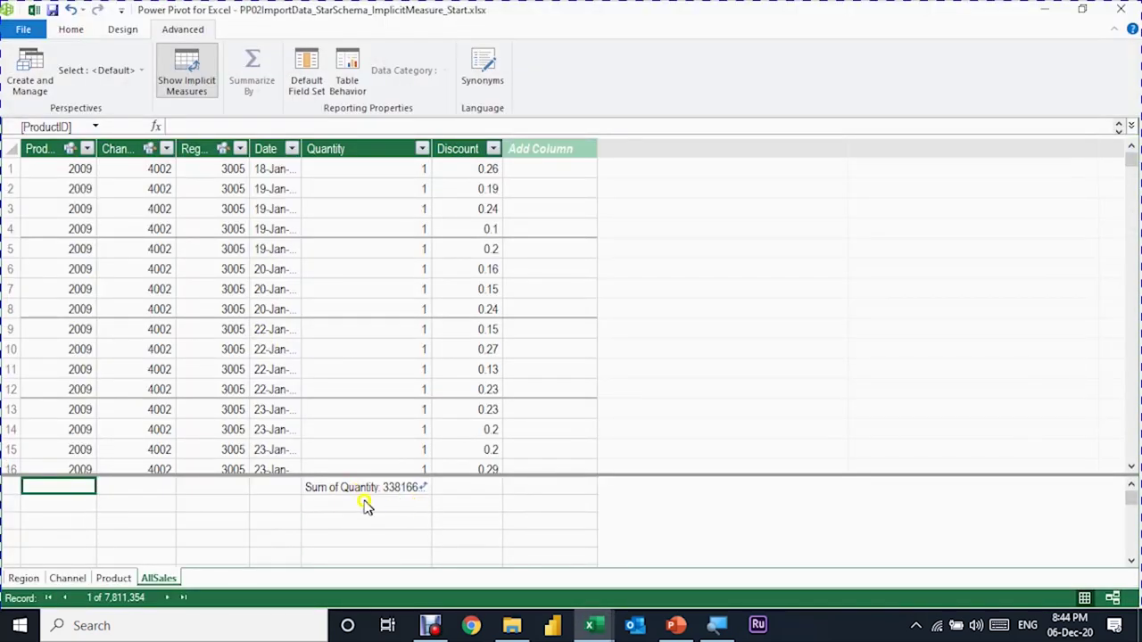
- Inspect the Sum of Quantity measure and select an empty calculation cell below it
click(356, 493)
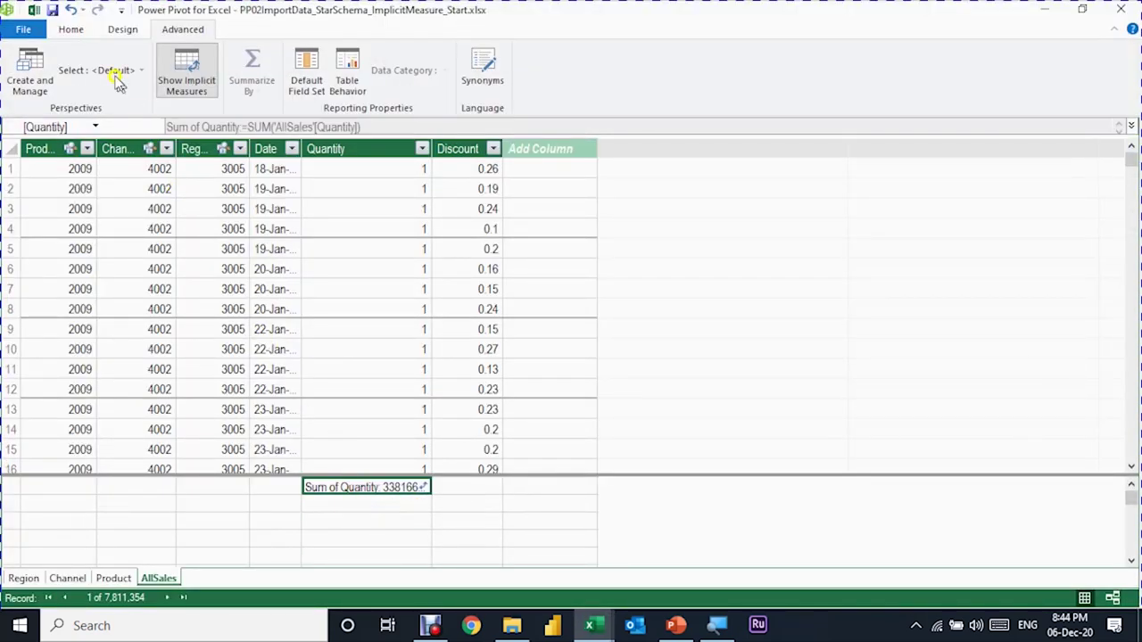
click(75, 31)
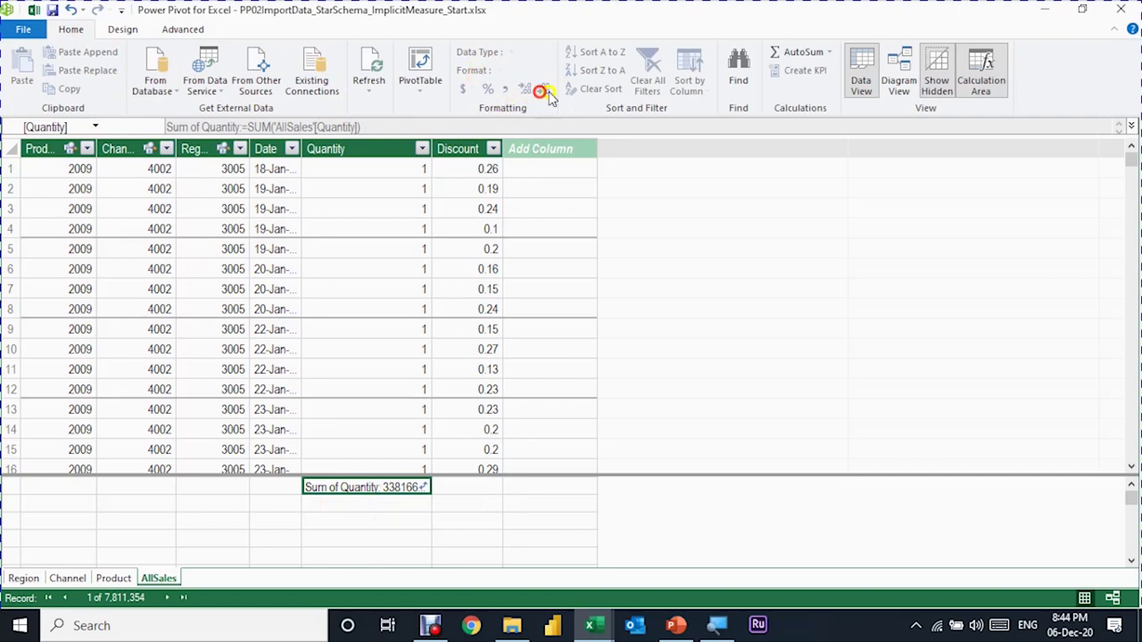
click(473, 72)
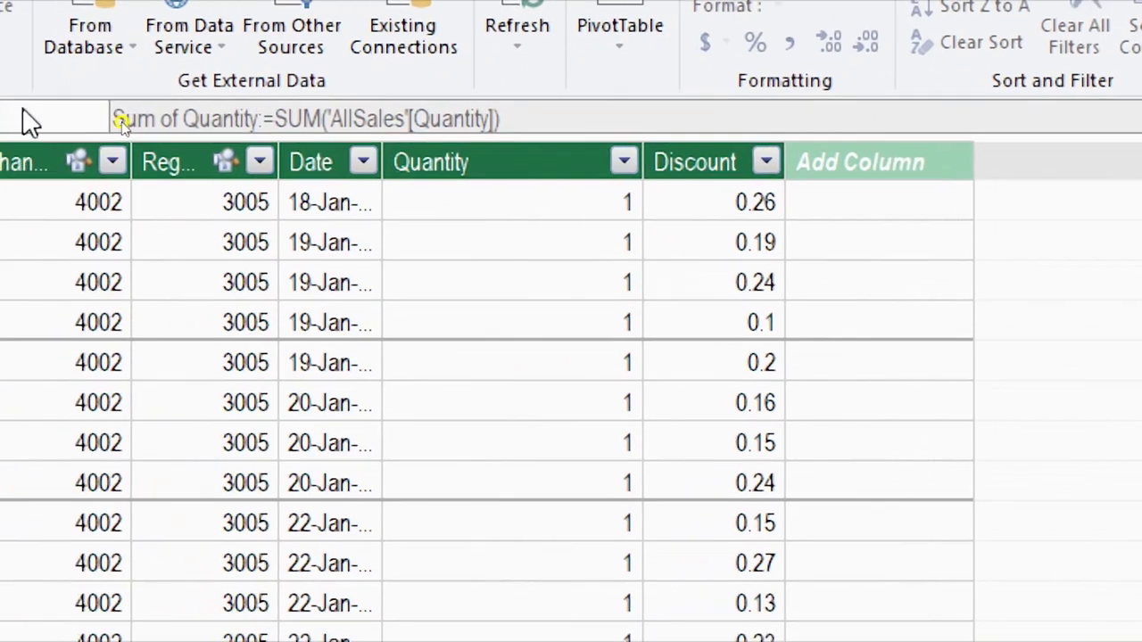
click(232, 132)
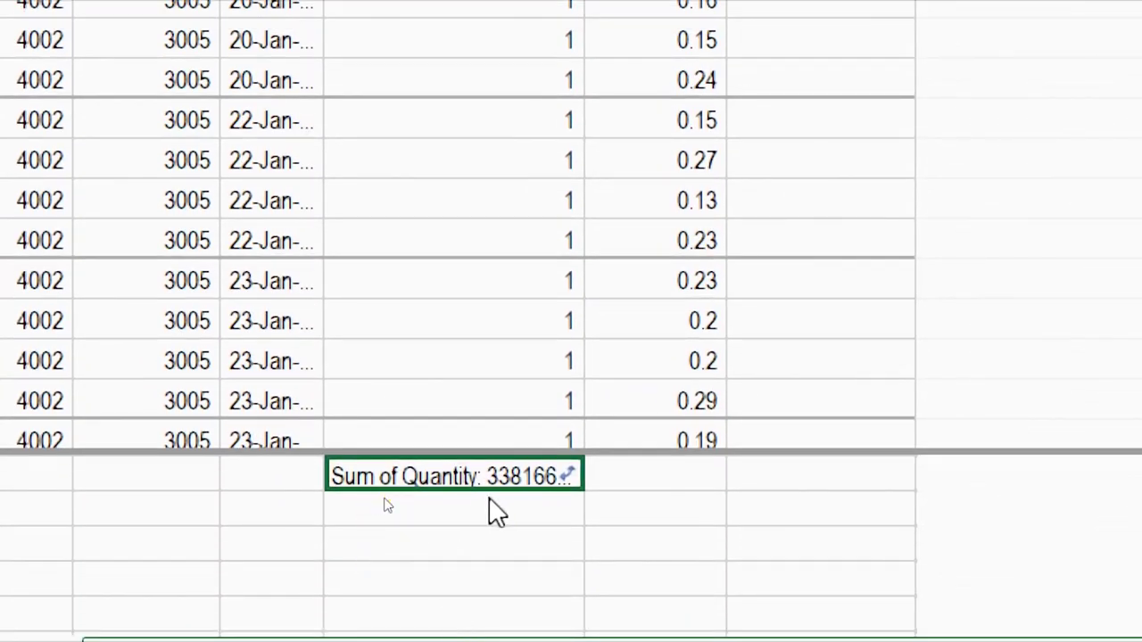
click(381, 496)
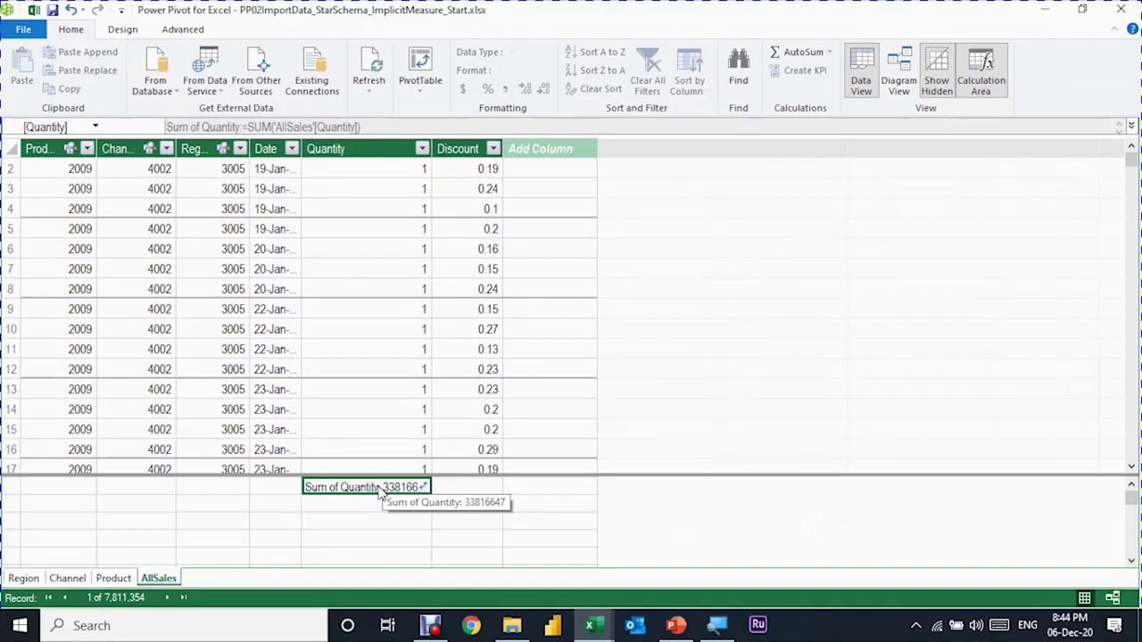
click(383, 498)
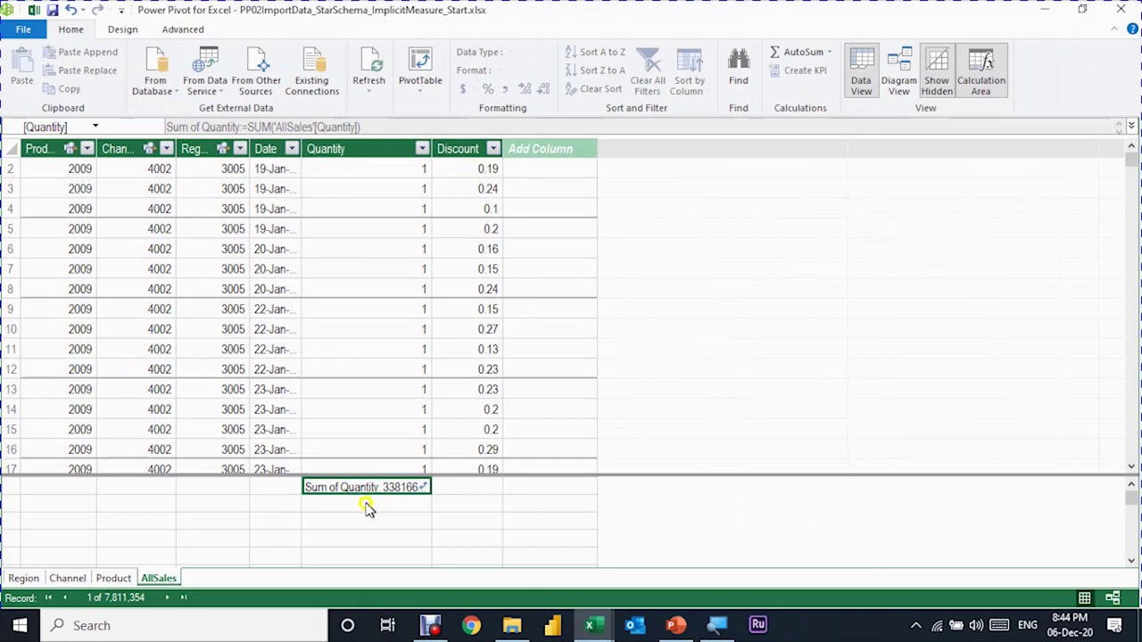
click(328, 505)
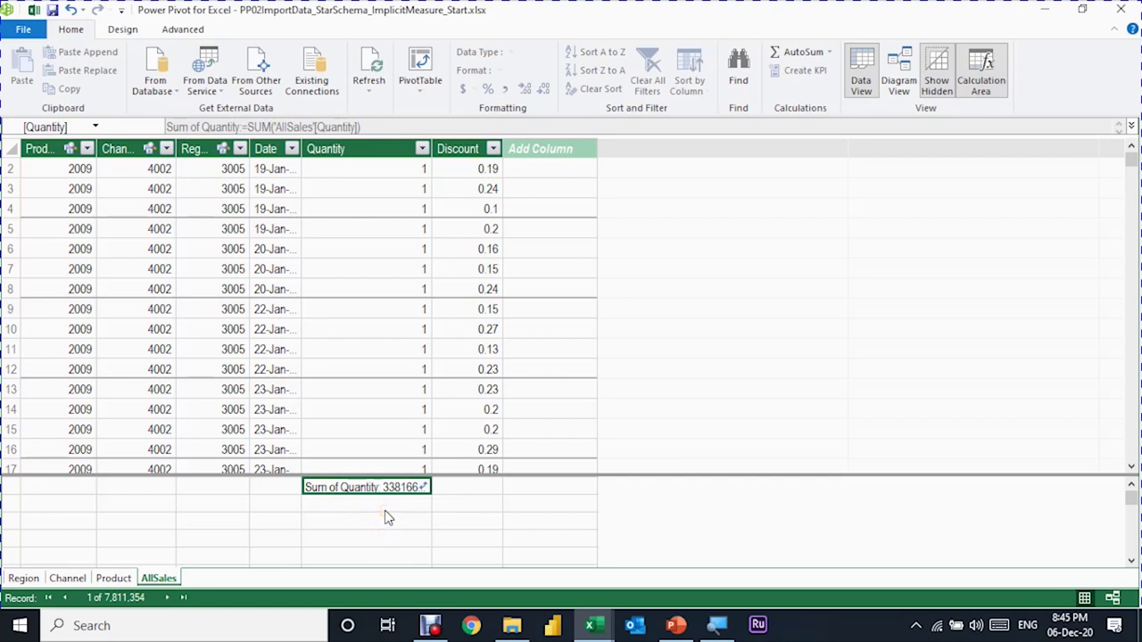
click(335, 511)
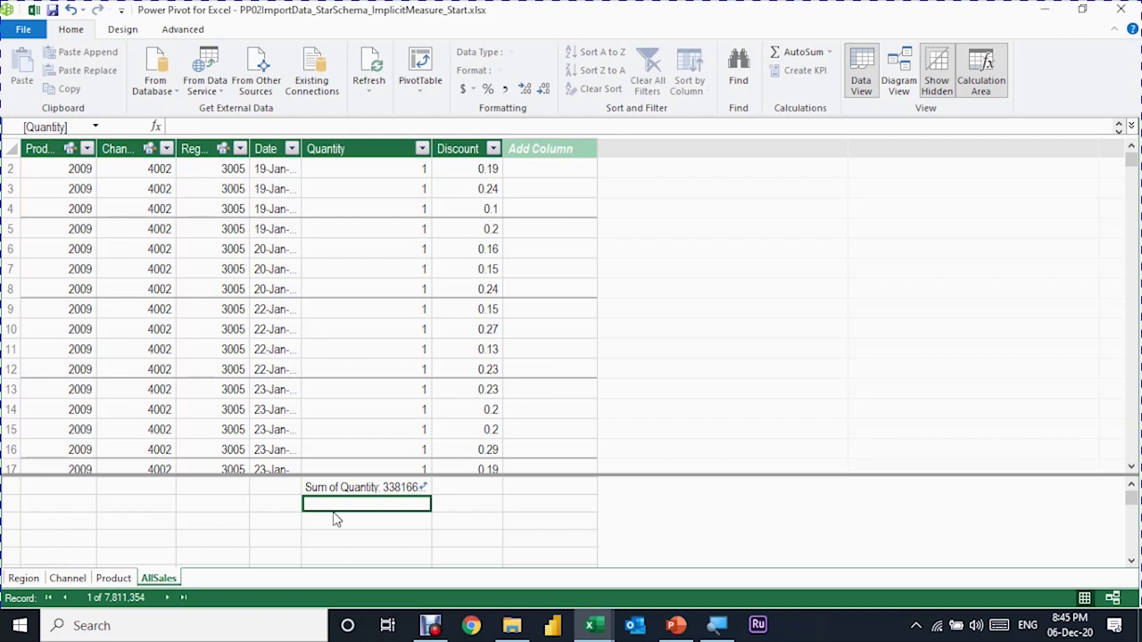
click(354, 488)
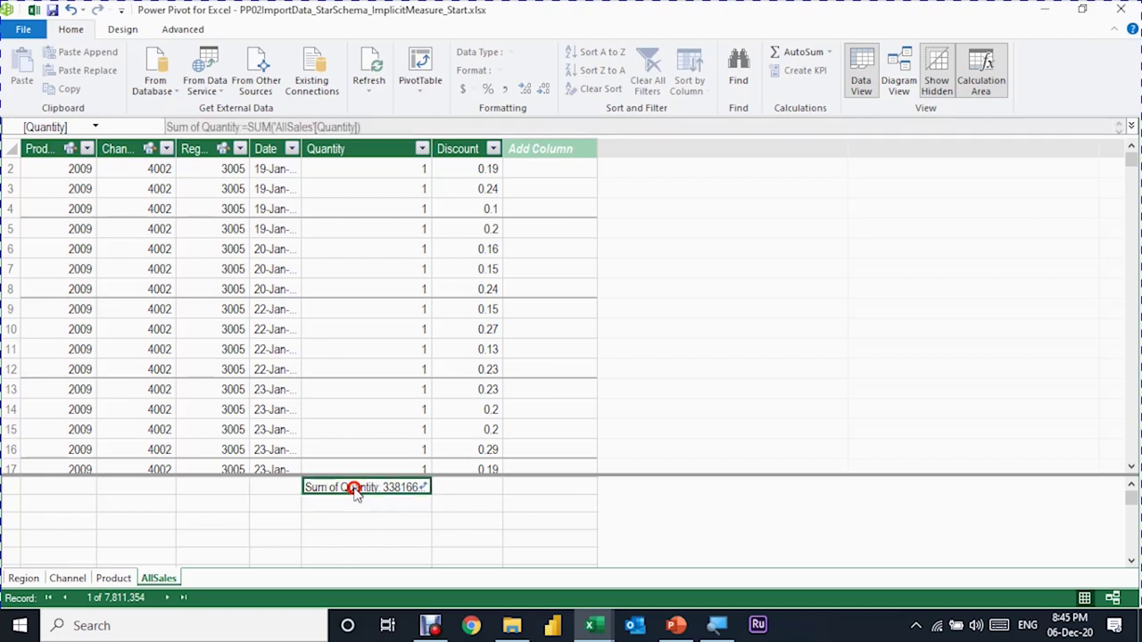
click(366, 519)
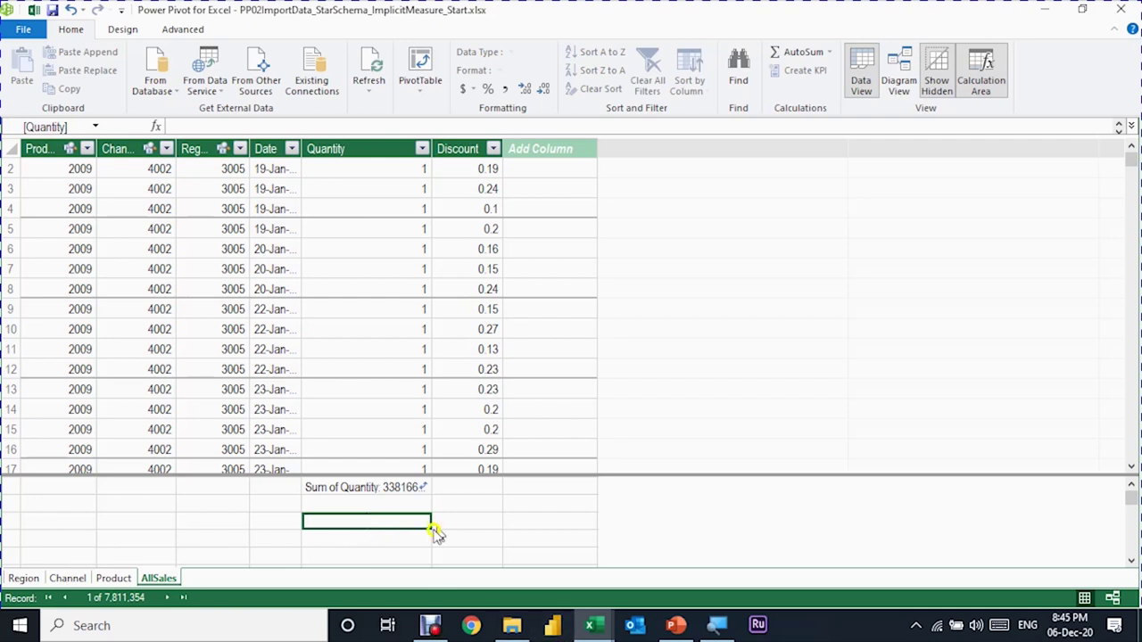
- Enter the measure Total Quantity:=SUM(AllSales[Quantity]) in the calculation area
click(380, 520)
text(Total Quantity:=)
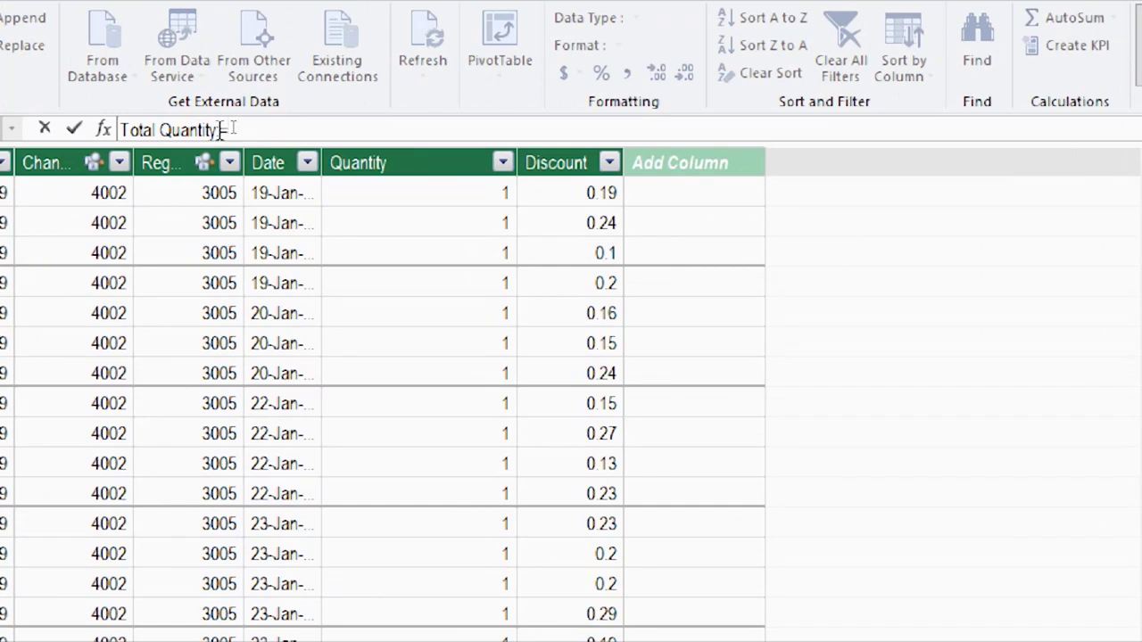
text(s)
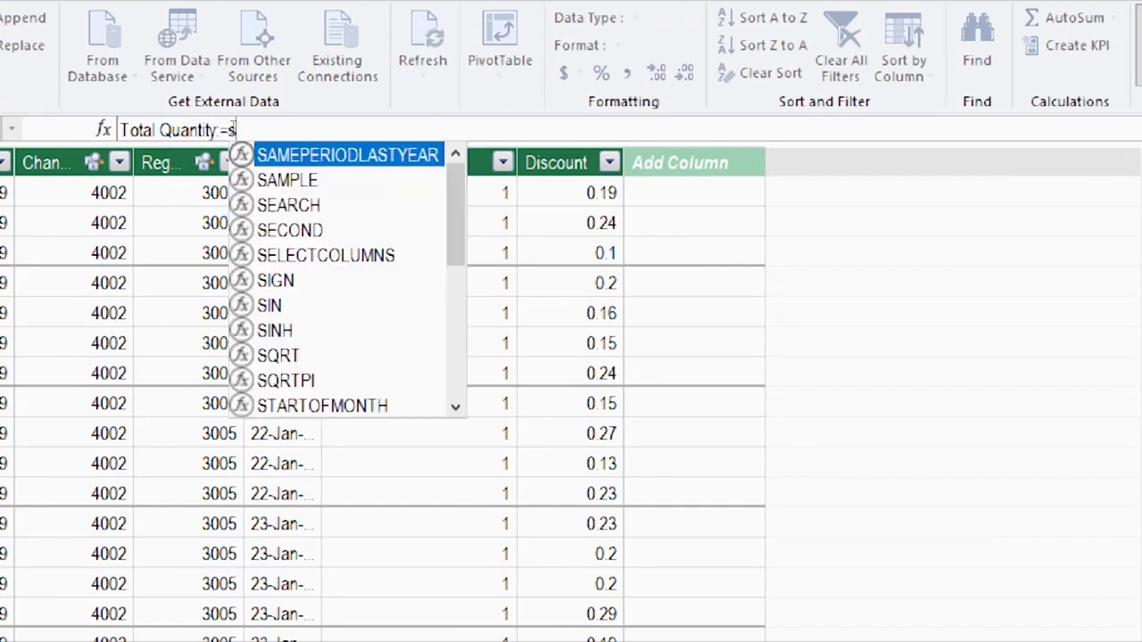
text(um)
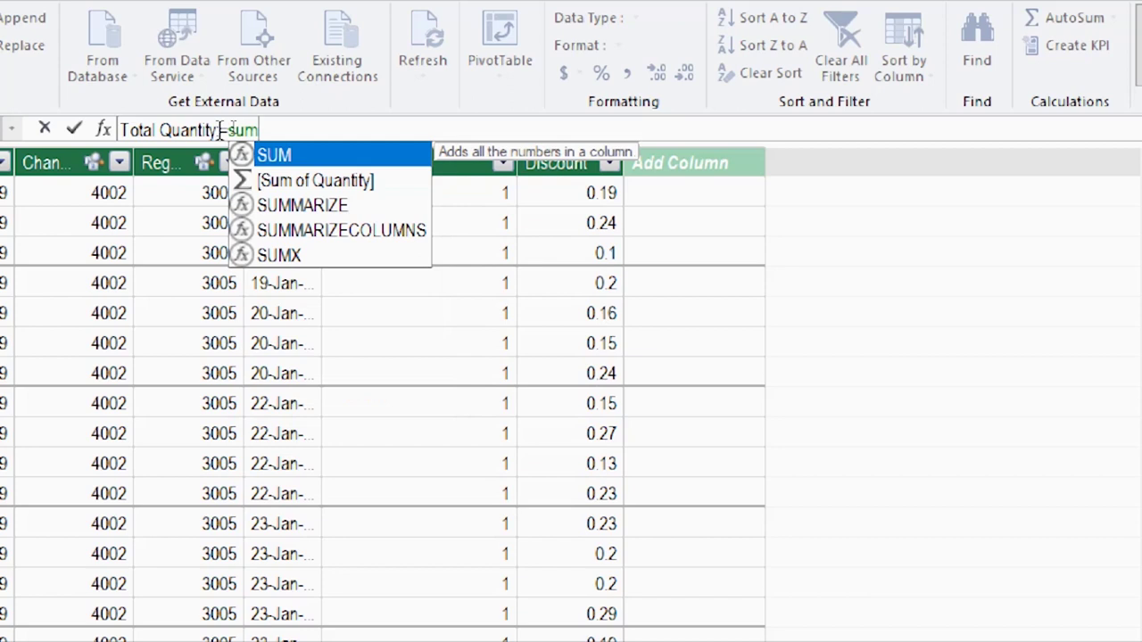
key(Tab)
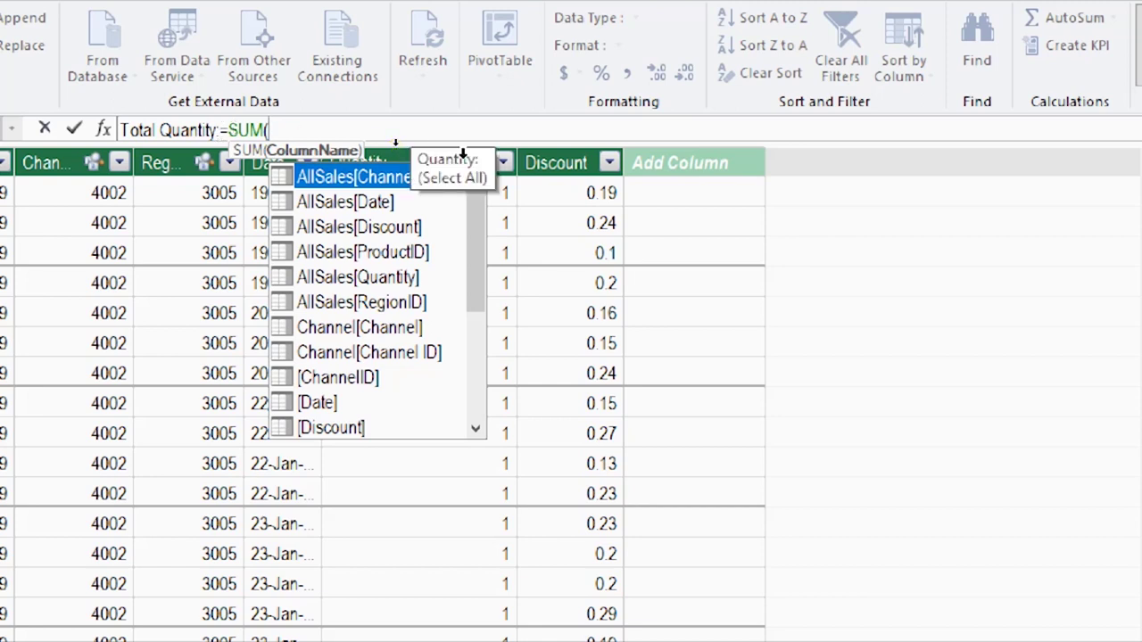
click(463, 157)
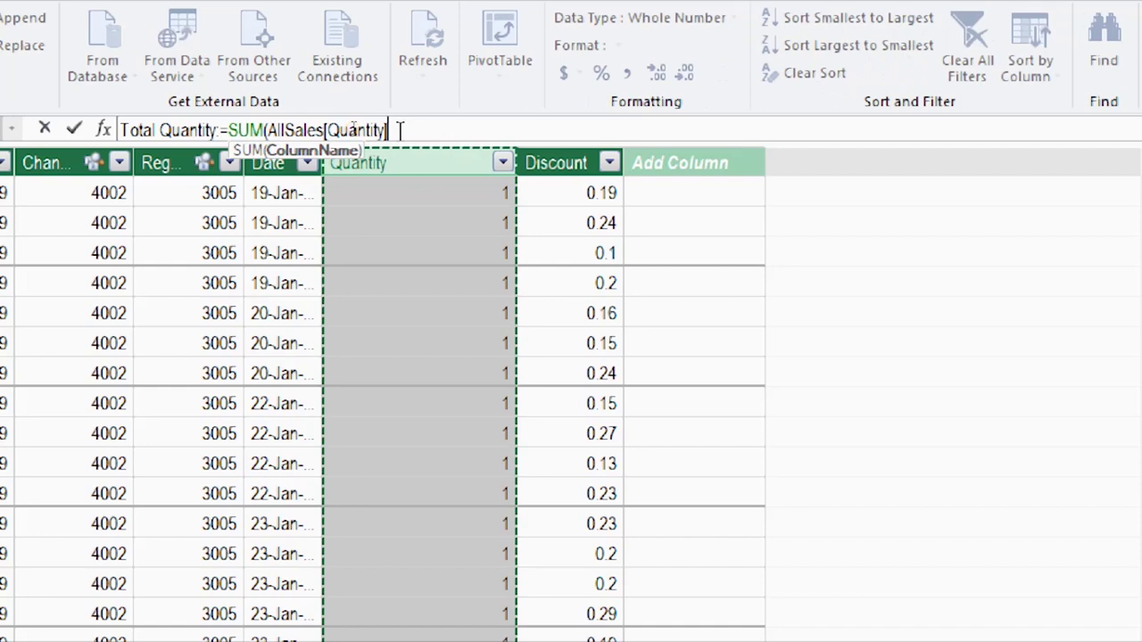
text())
key(Return)
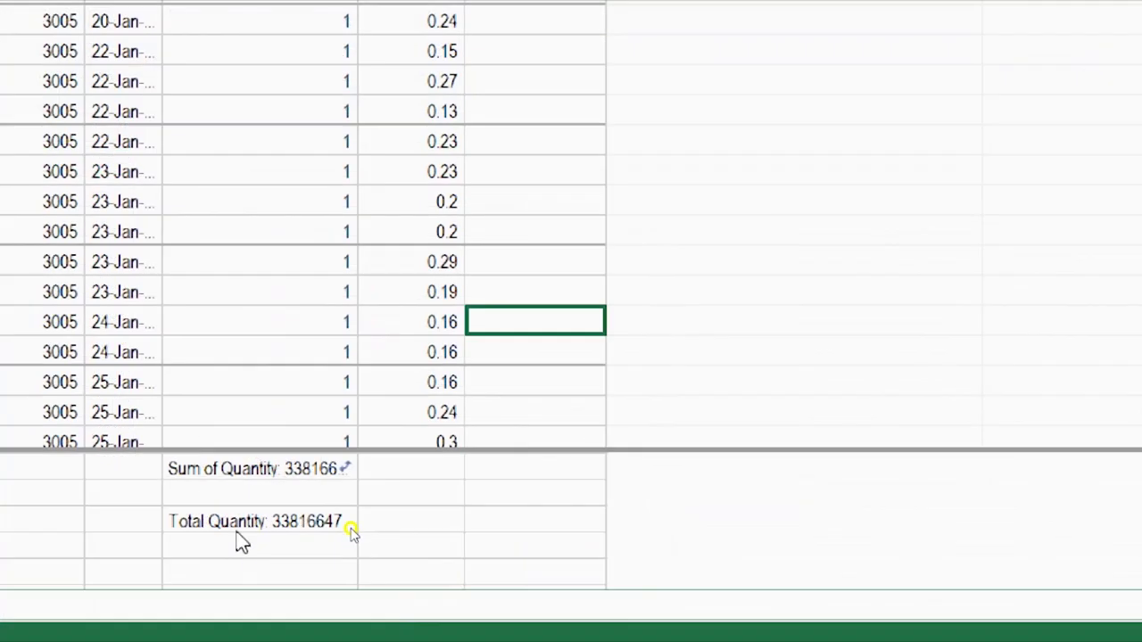
- Format Total Quantity as Whole Number with thousands separators
click(350, 530)
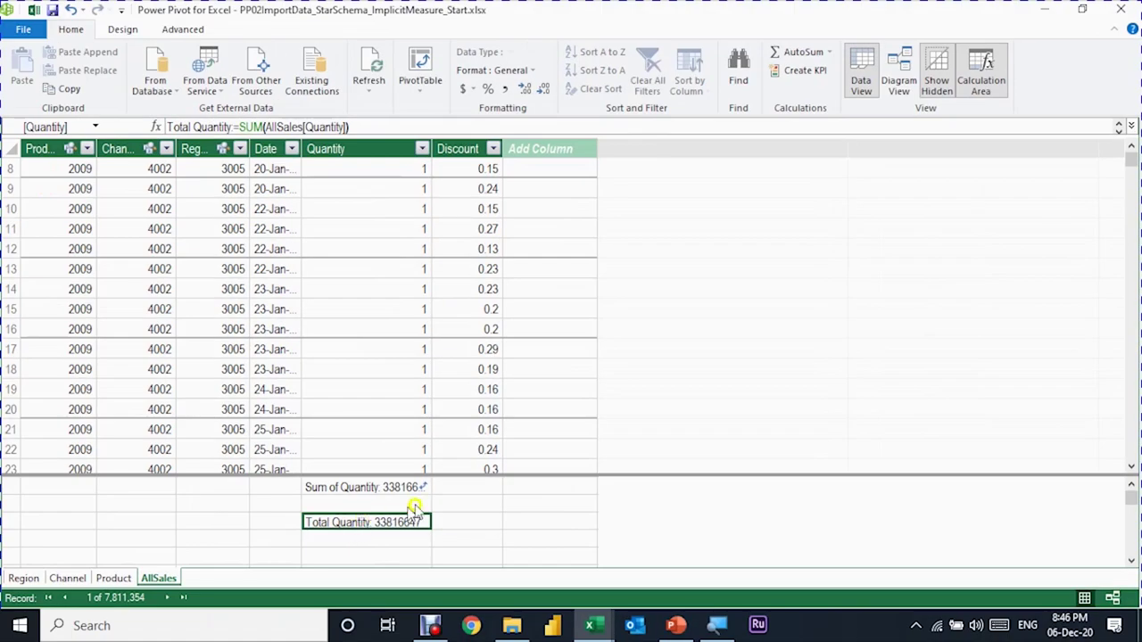
click(524, 75)
click(512, 132)
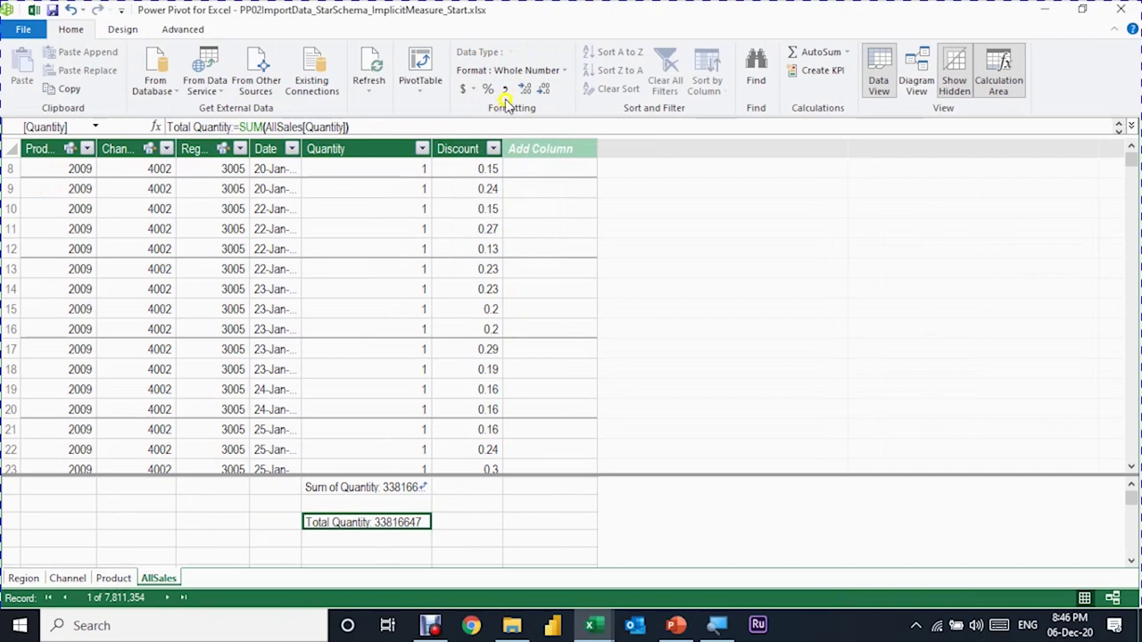
click(509, 89)
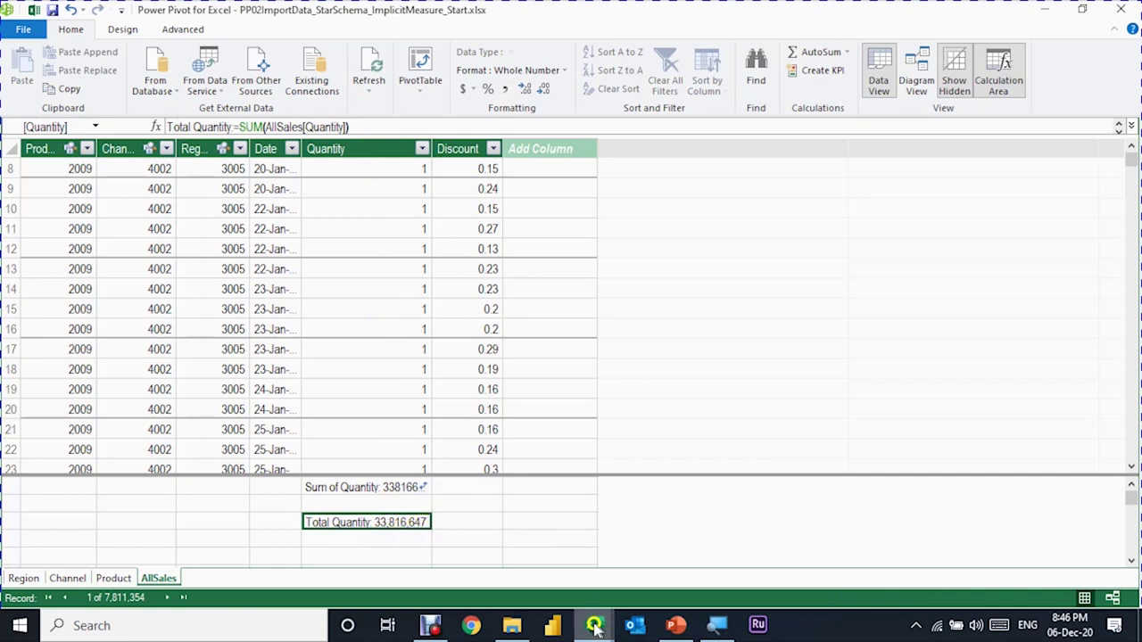
- Back in Excel, add Total Quantity to Values and drag Sum of Quantity out of the Report pivot
mouse_move(588, 625)
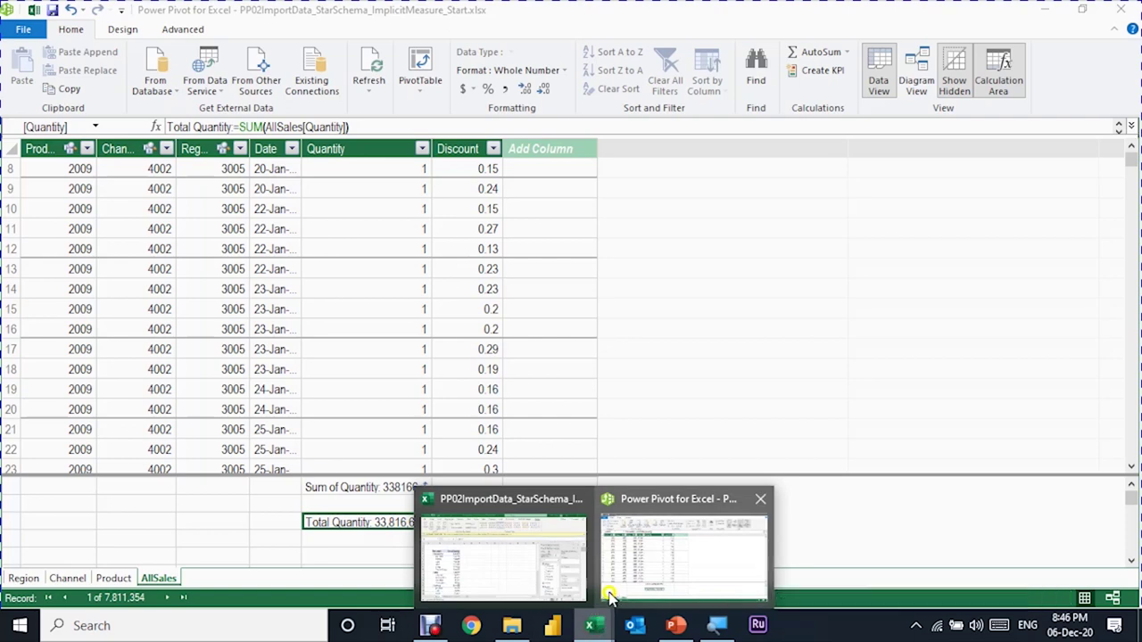
click(527, 596)
click(509, 594)
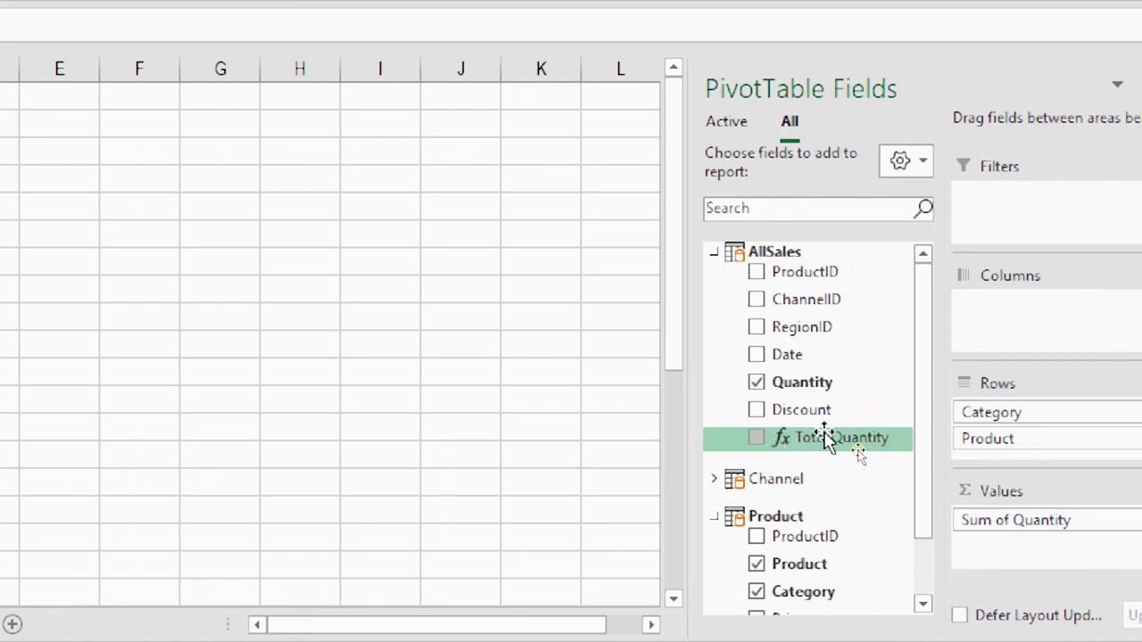
drag(826, 437, 1032, 549)
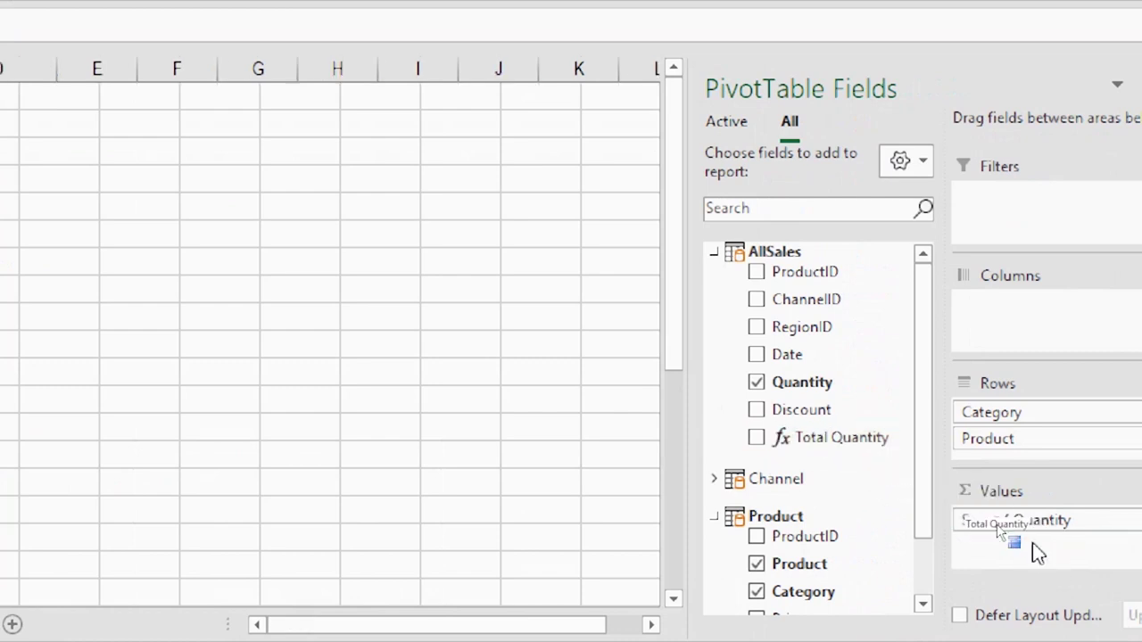
drag(504, 628, 446, 624)
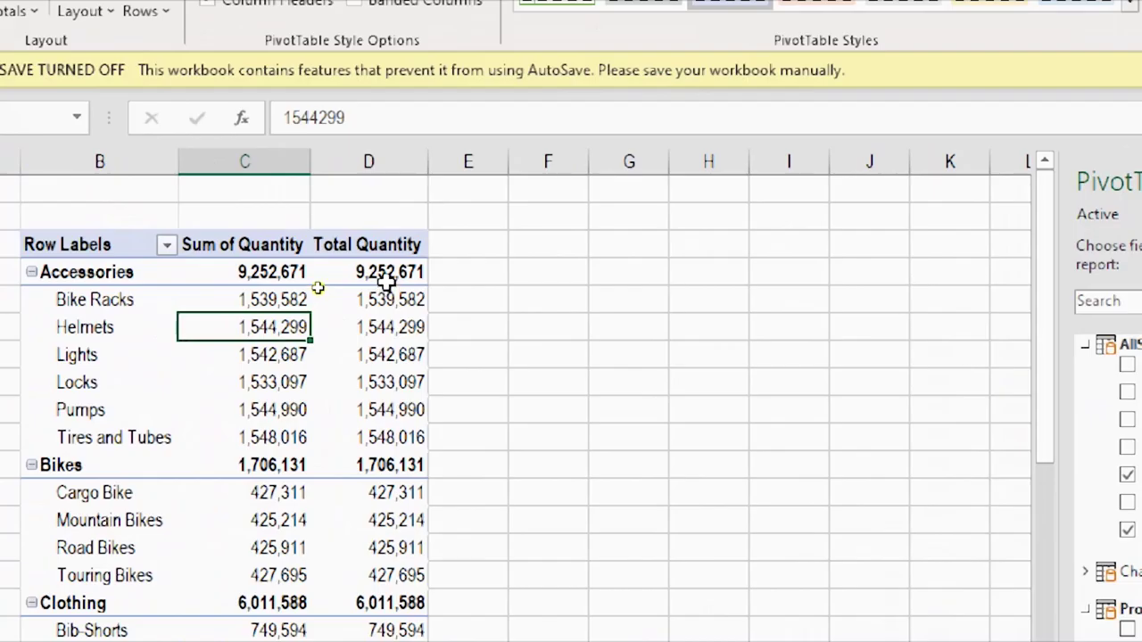
click(373, 246)
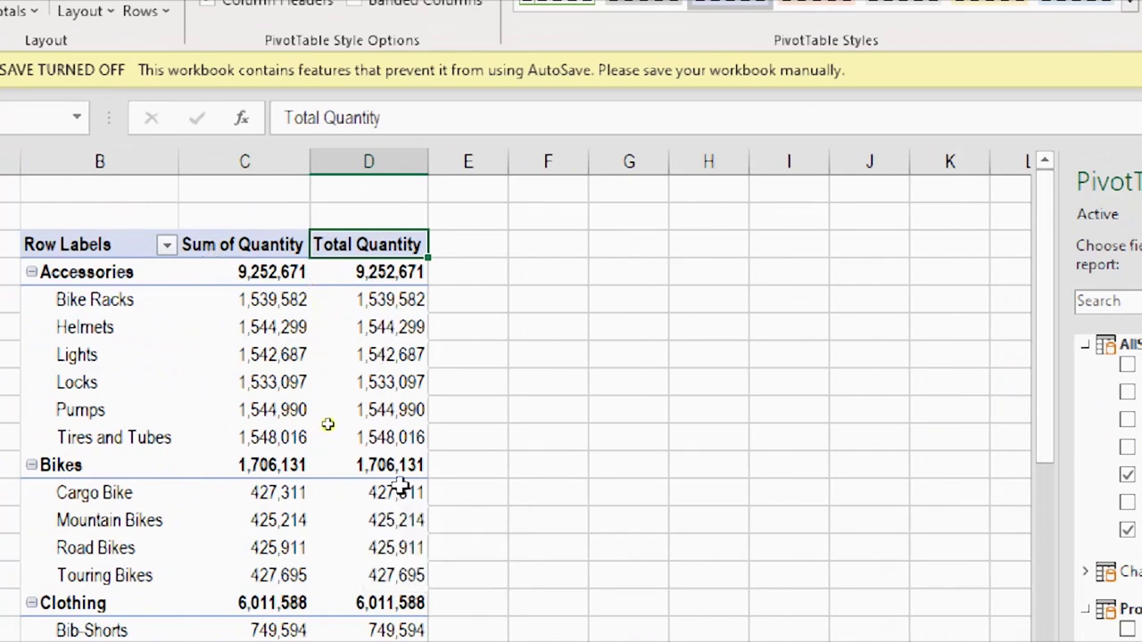
mouse_move(399, 482)
click(312, 319)
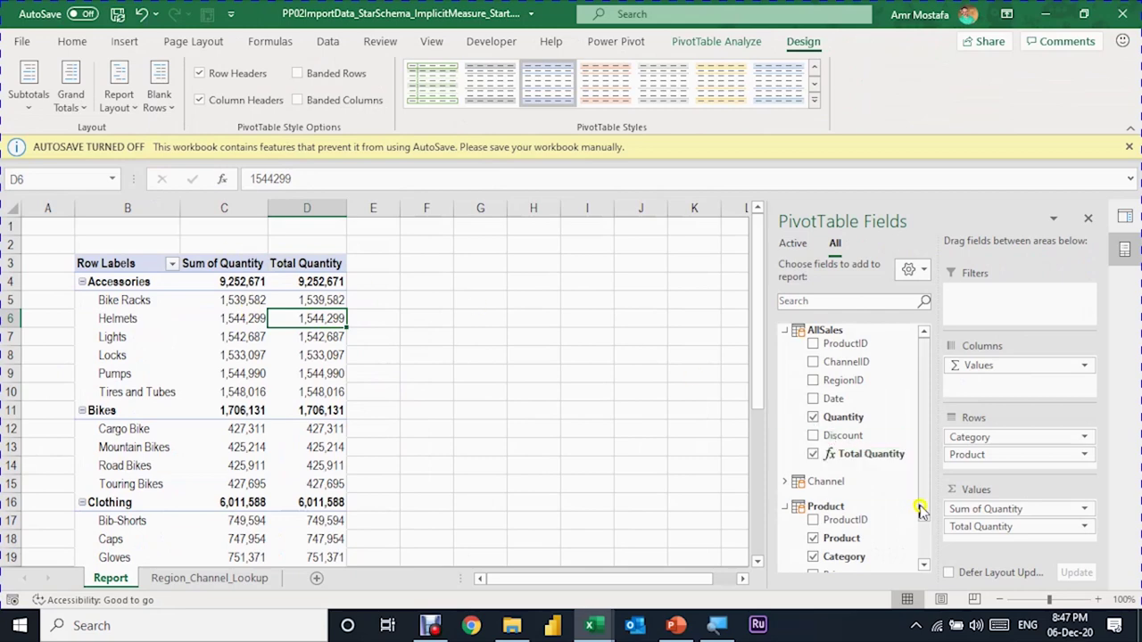
drag(991, 509, 659, 526)
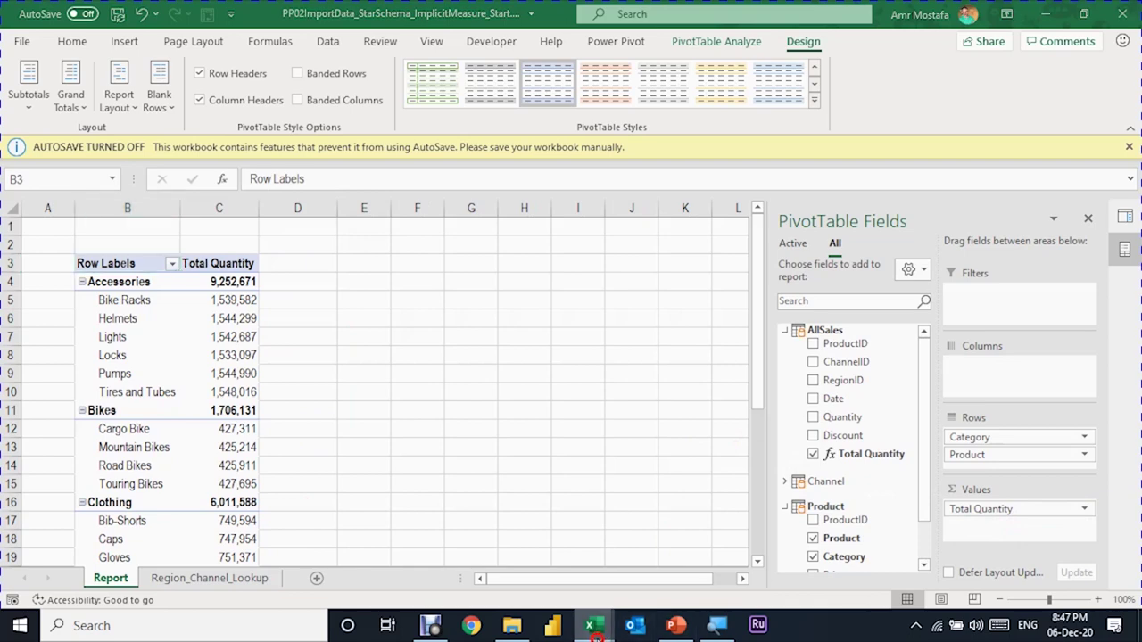
- Remove the Sum of Quantity measure with Delete from Model, then widen the Date column
mouse_move(605, 635)
click(651, 584)
click(402, 491)
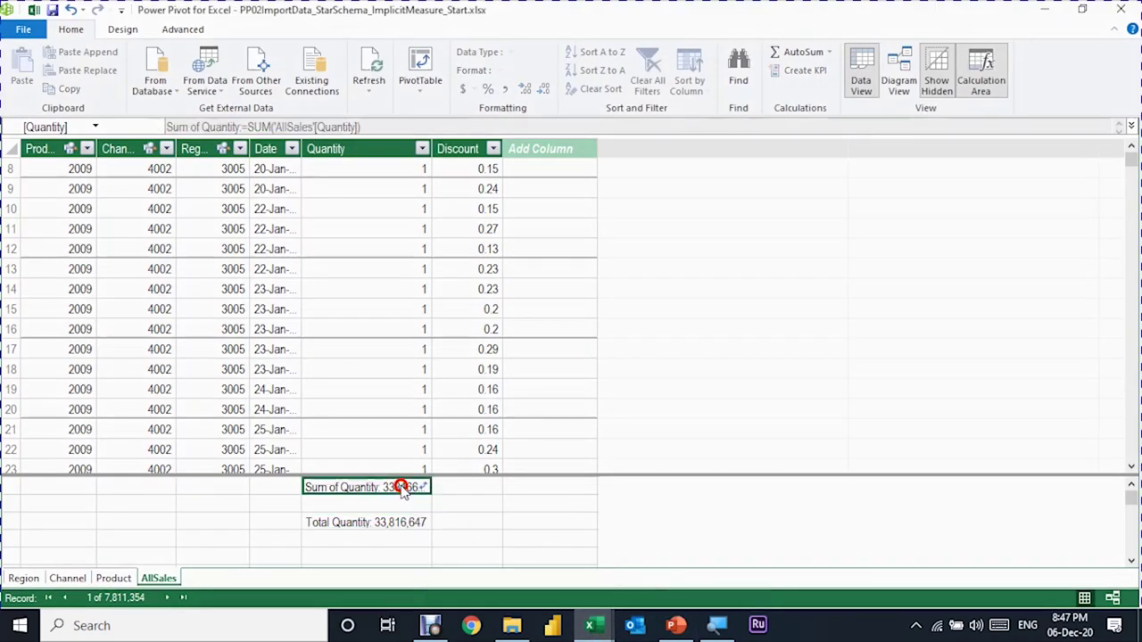
key(Delete)
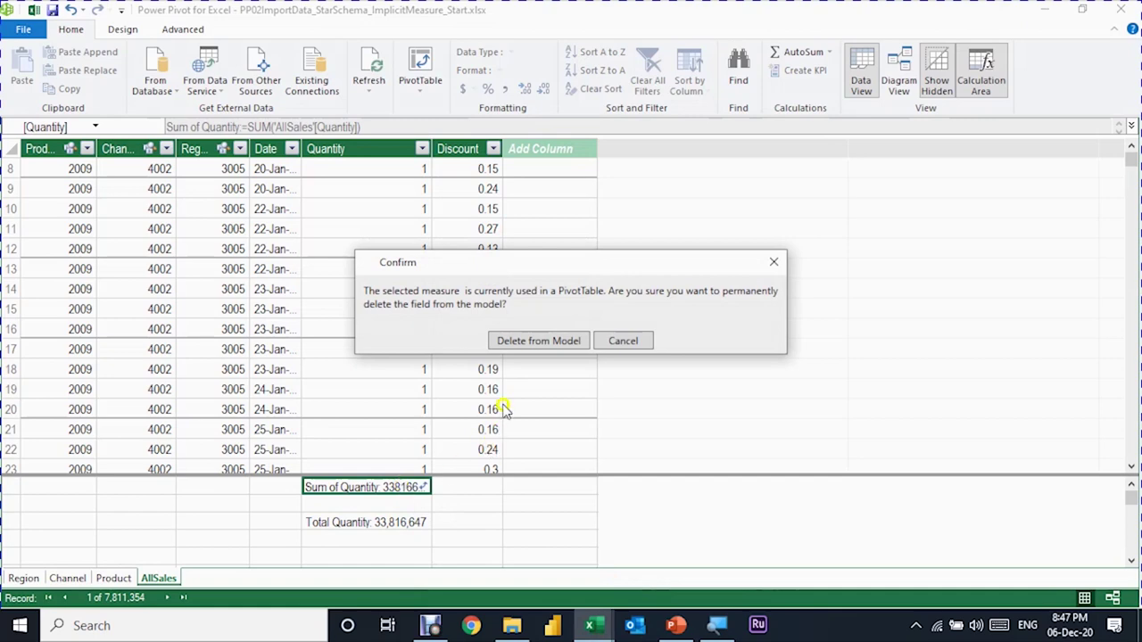
click(530, 343)
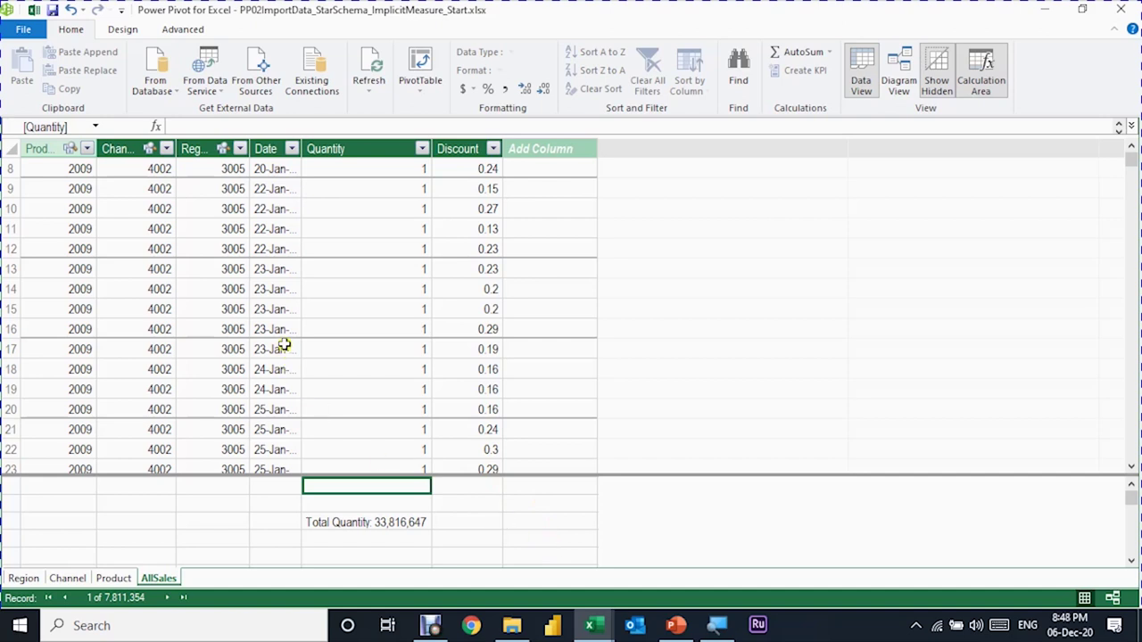
drag(300, 149, 330, 156)
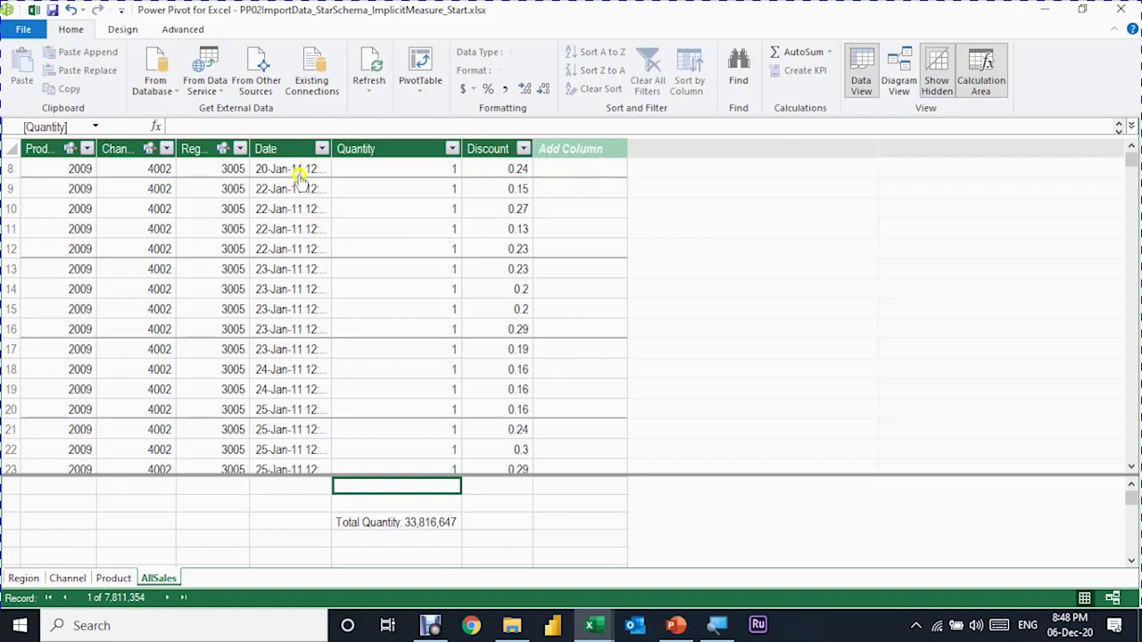
- Rename the new AllSales column to 'Year'
click(553, 146)
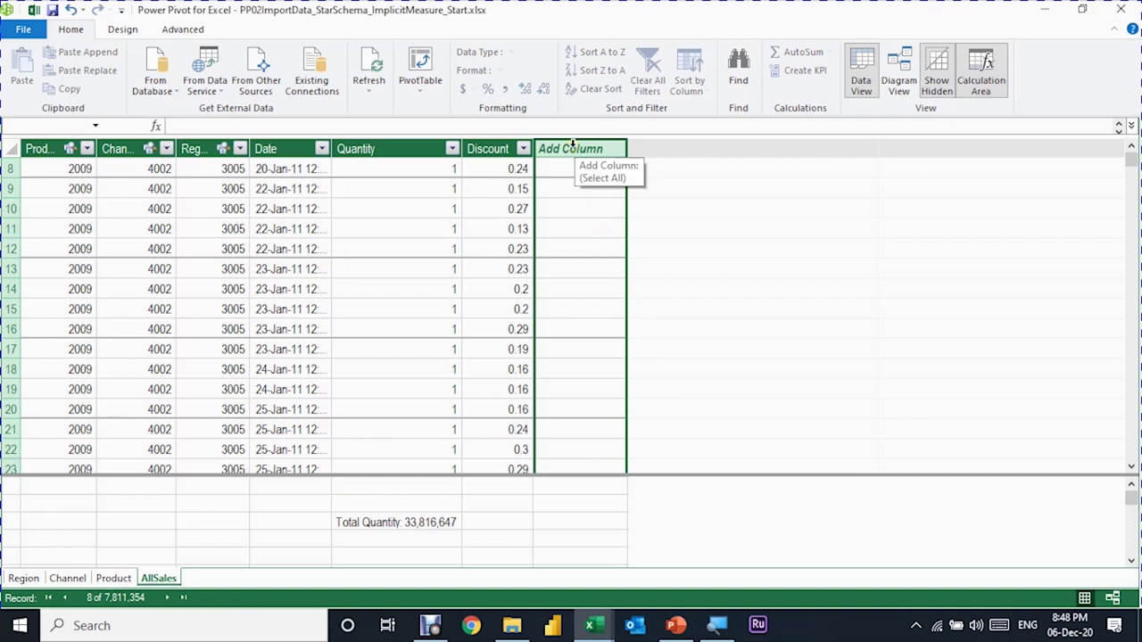
click(575, 149)
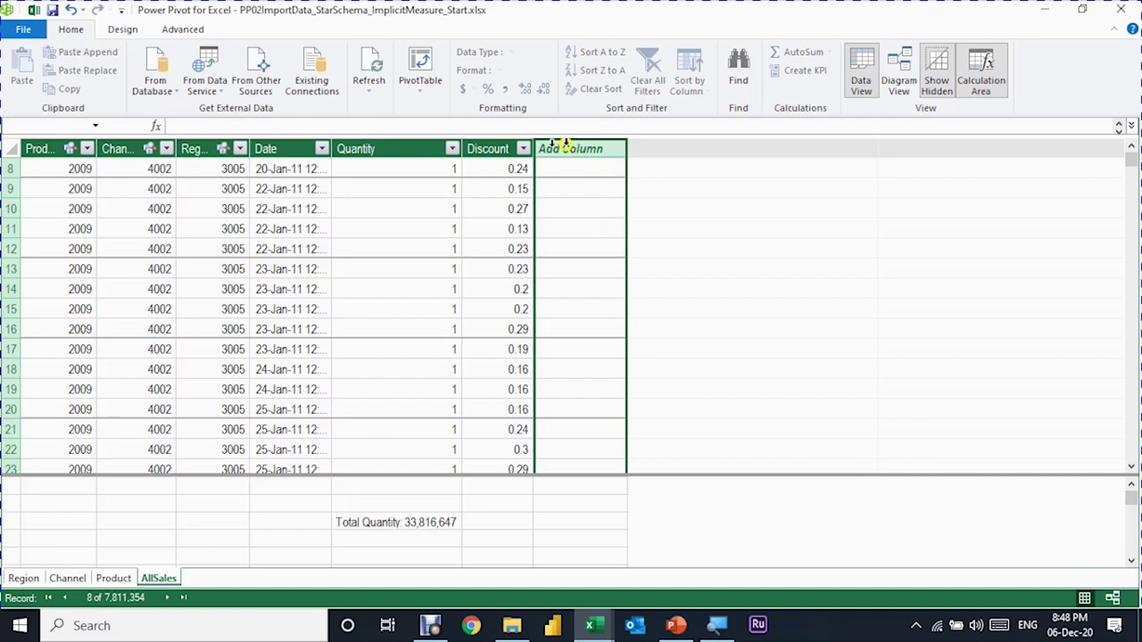
click(575, 140)
double_click(577, 149)
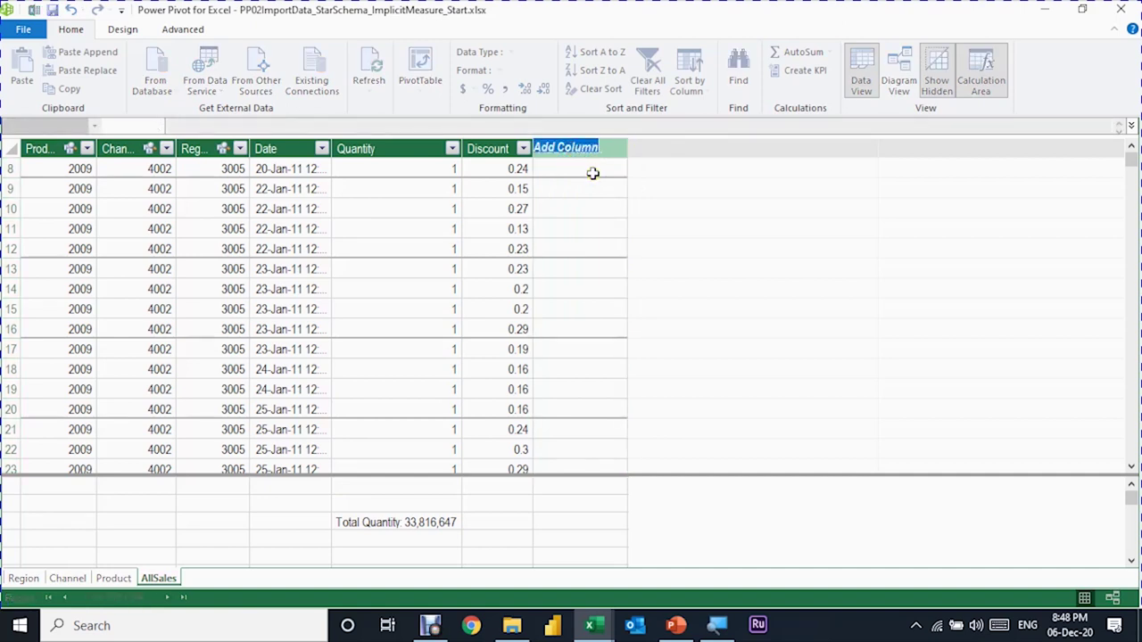
text(Year)
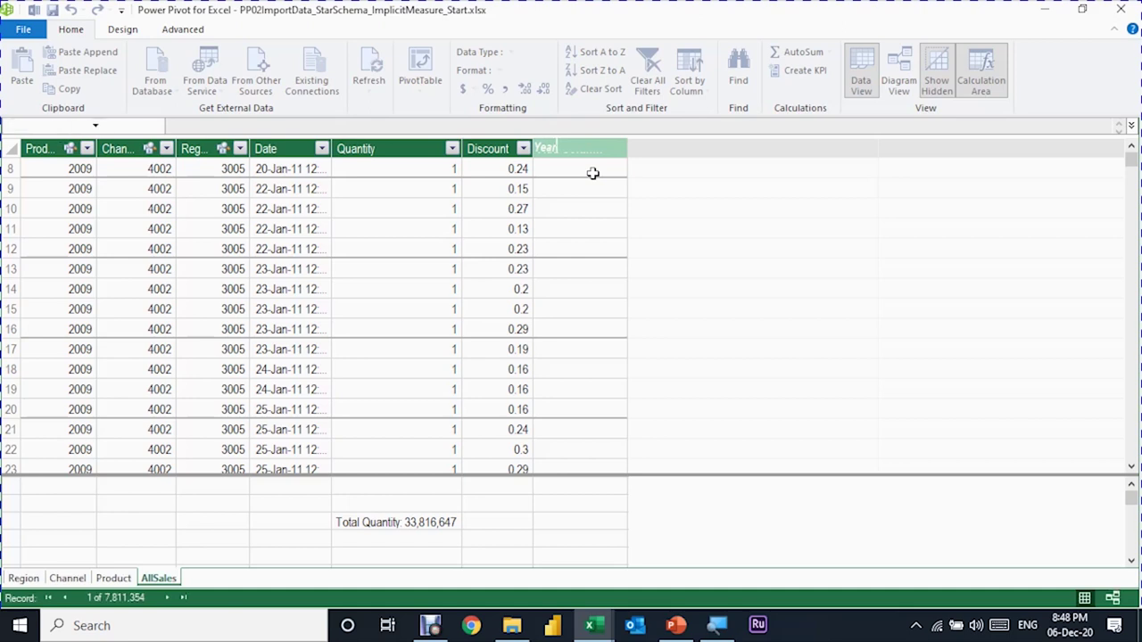
key(Return)
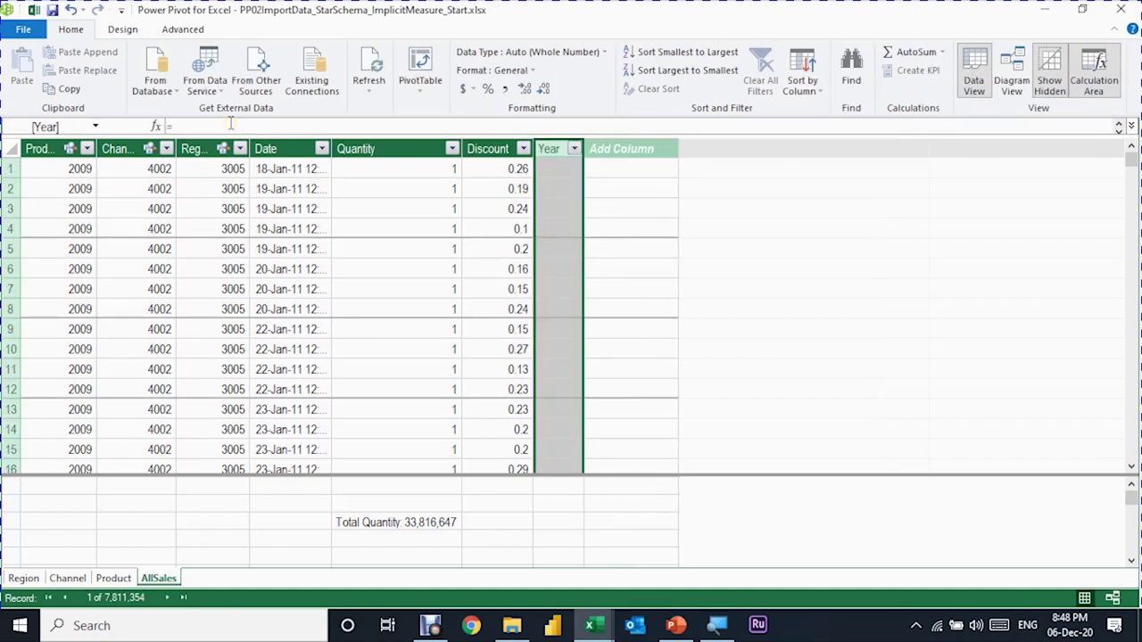
- Fill the Year column with the formula =YEAR(AllSales[Date])
click(231, 124)
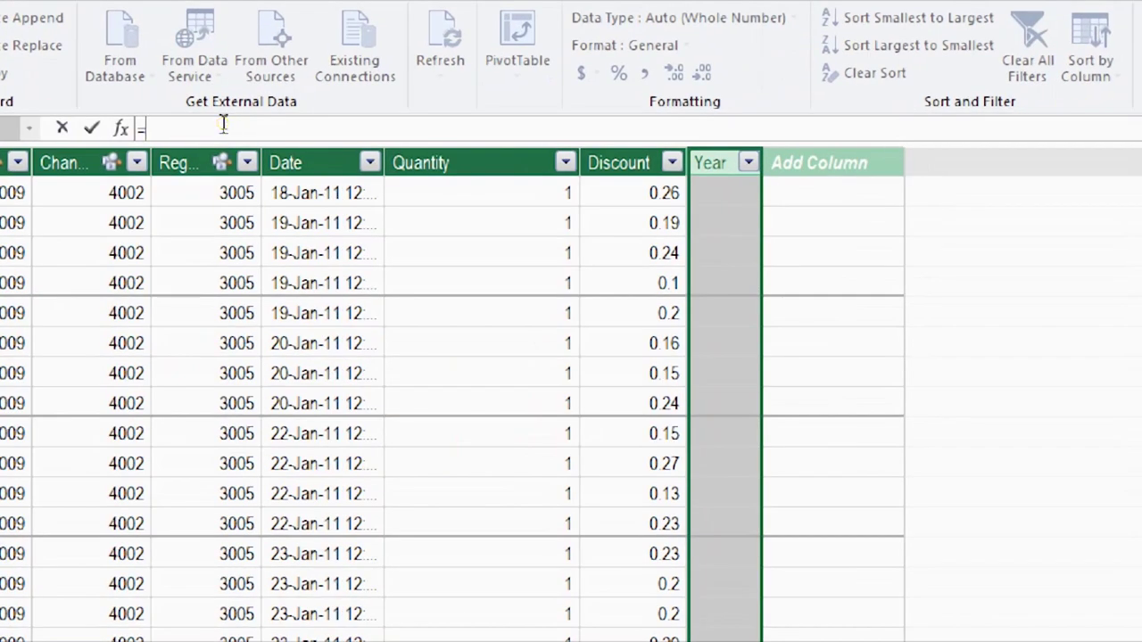
text(Y)
text(e)
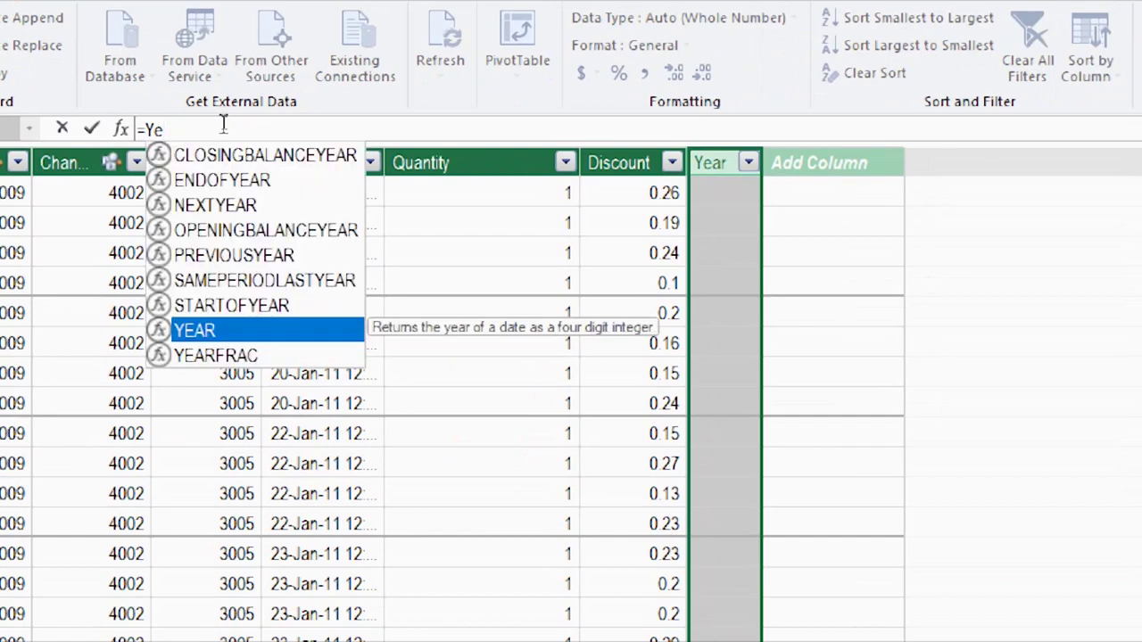
key(Tab)
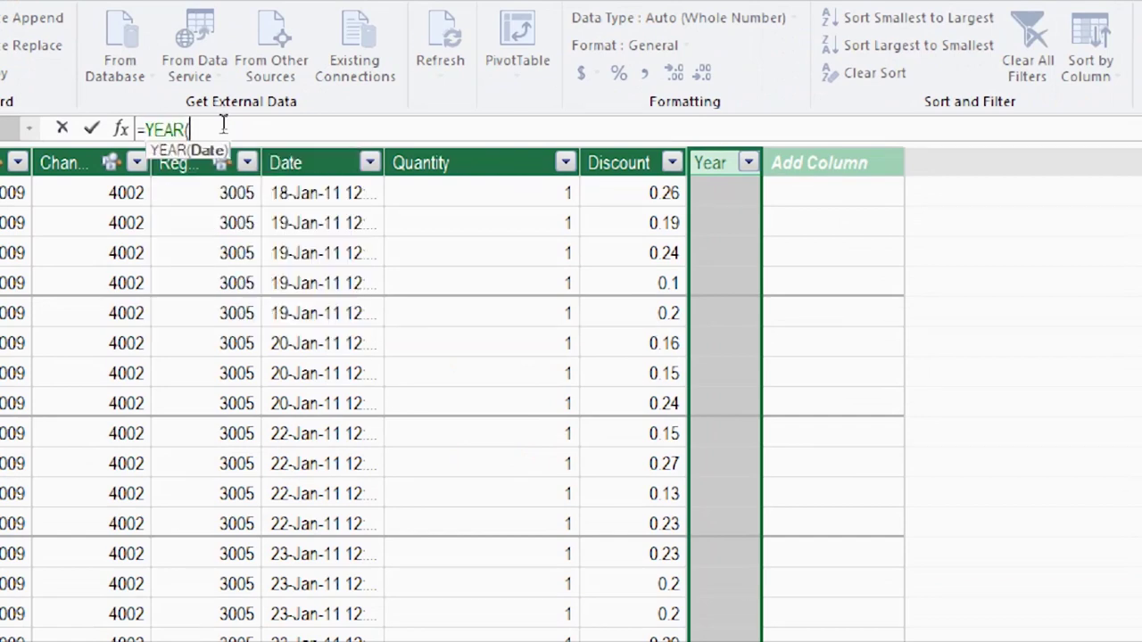
click(304, 165)
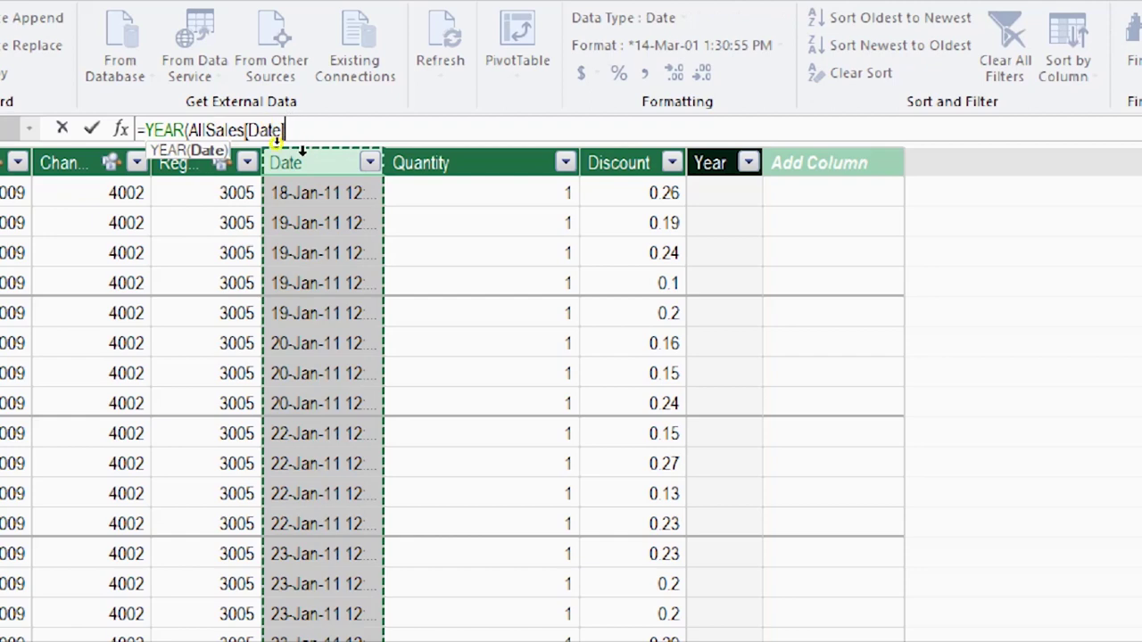
text())
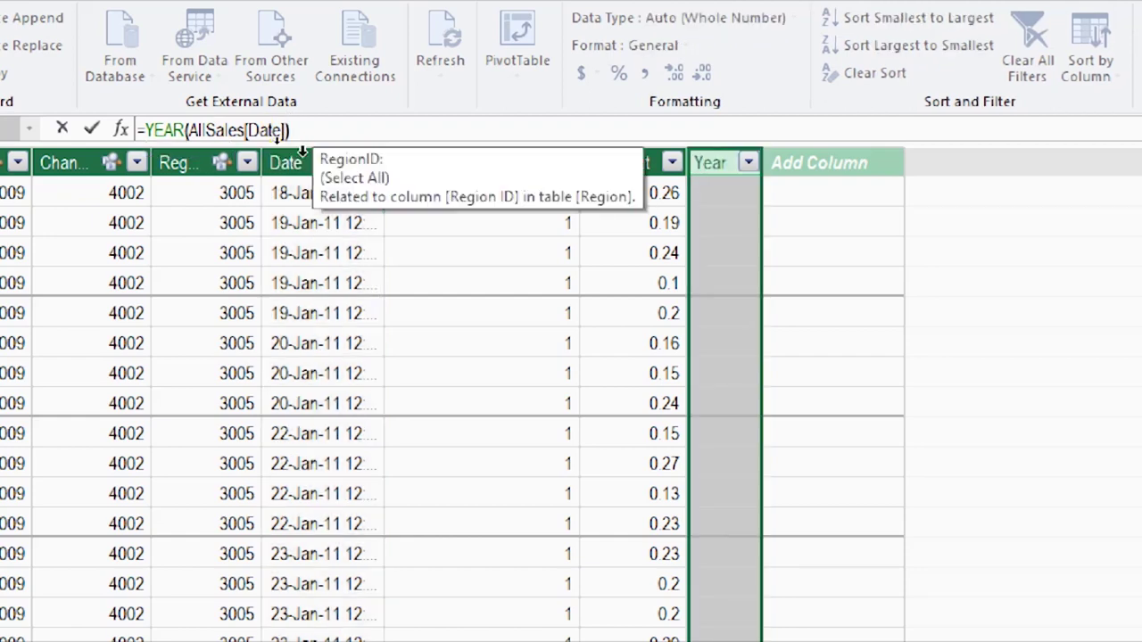
key(Return)
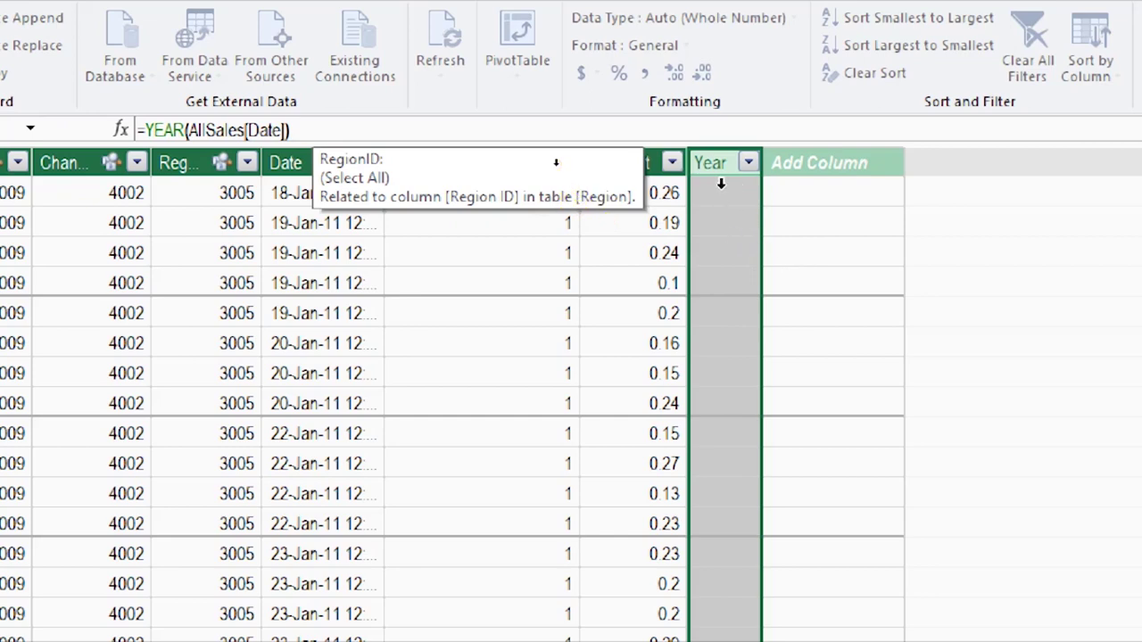
key(Return)
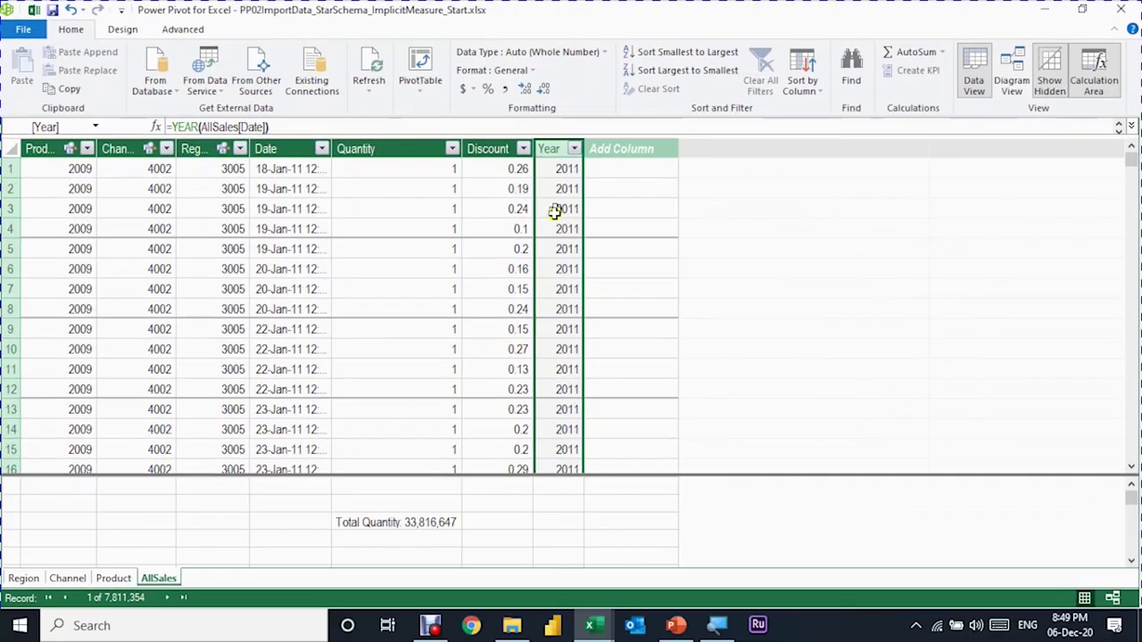
- Insert a Year slicer on Report, resize it, and arrange its buttons in two columns
mouse_move(596, 635)
click(488, 579)
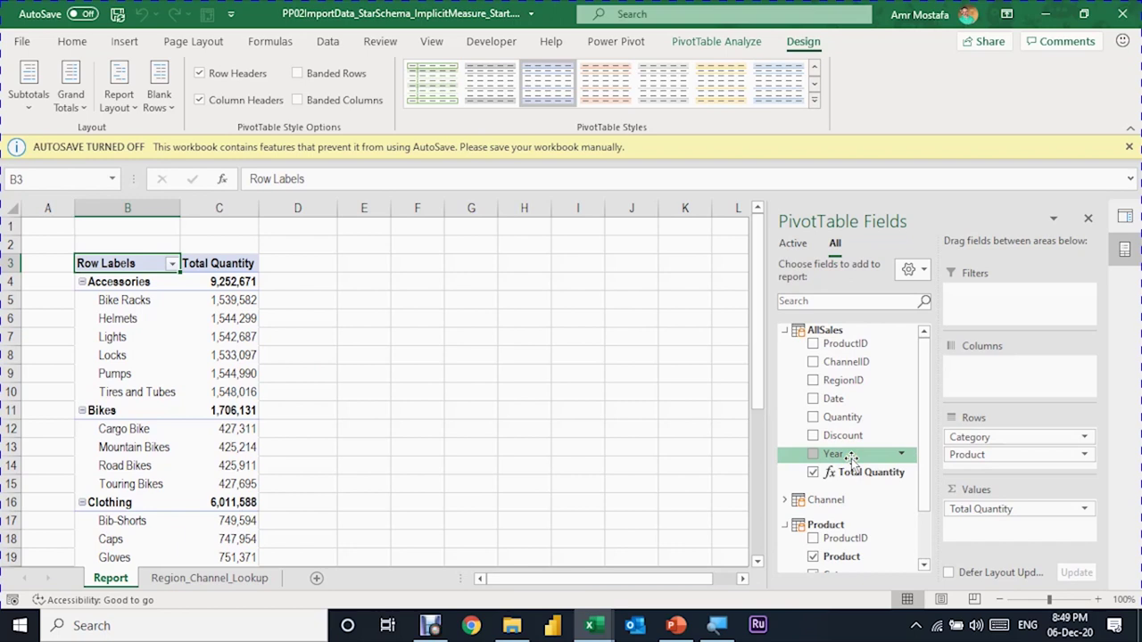
right_click(851, 458)
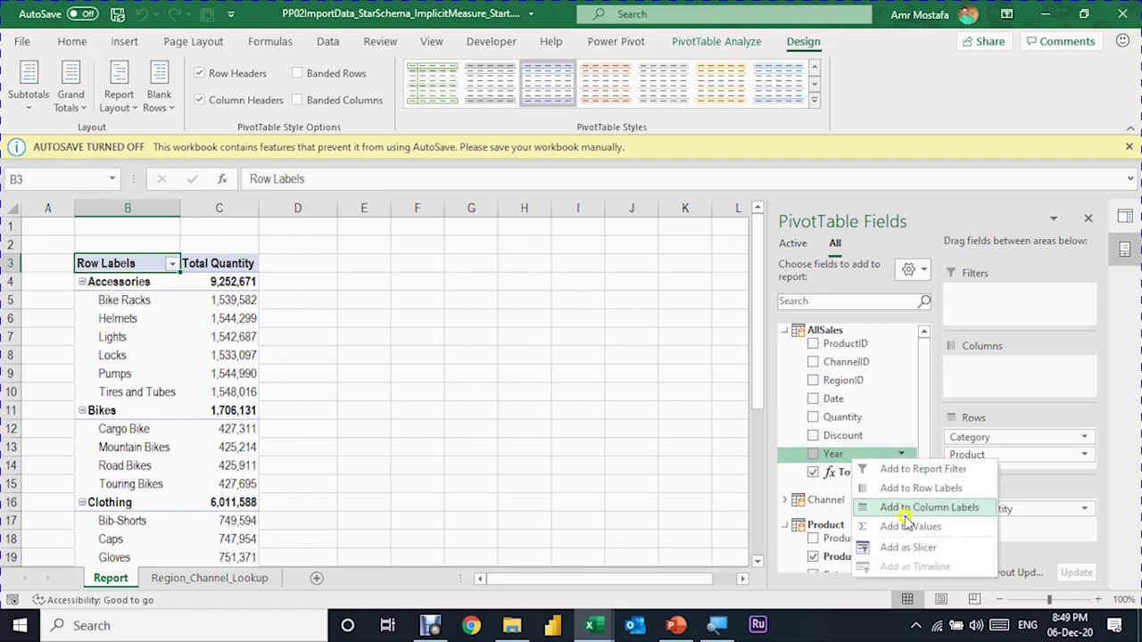
click(906, 547)
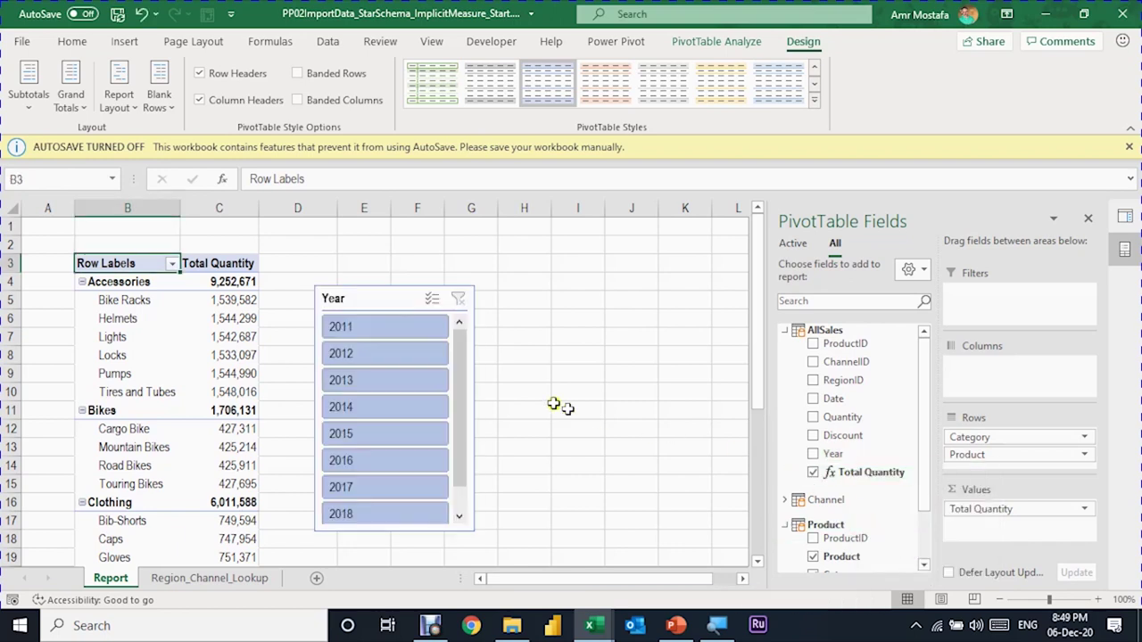
drag(352, 298, 495, 275)
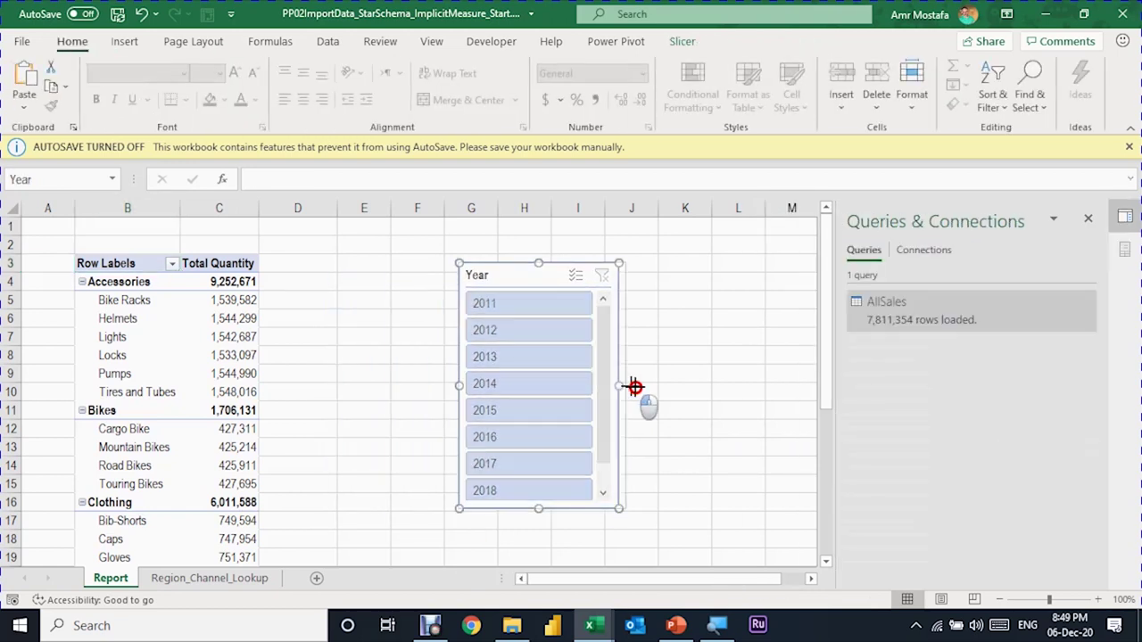
drag(633, 386, 676, 387)
click(682, 41)
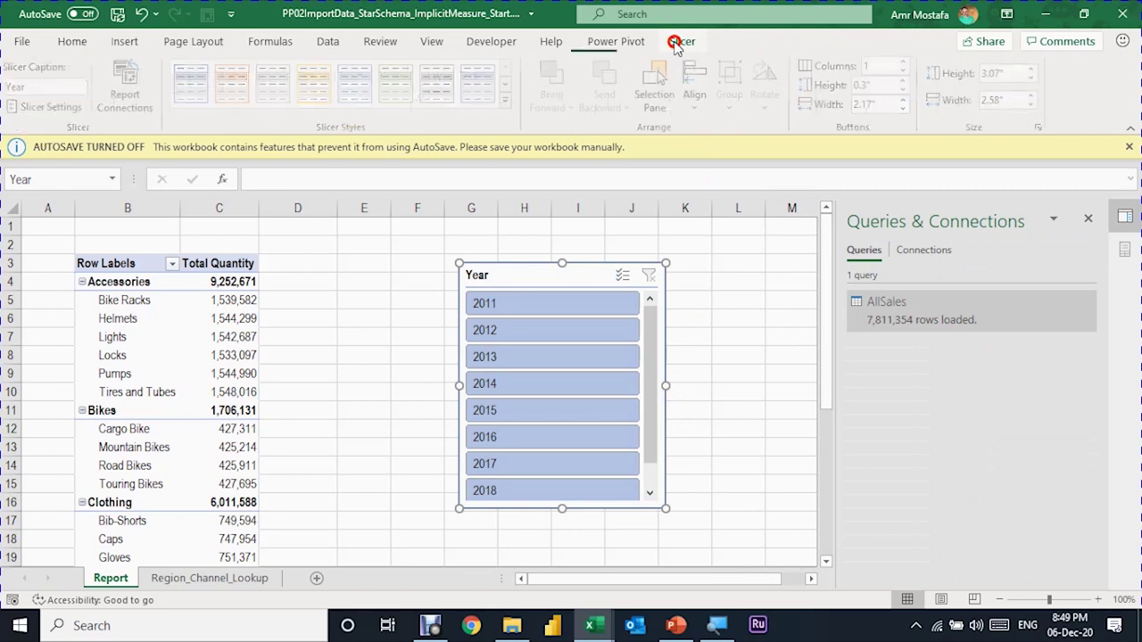
click(906, 62)
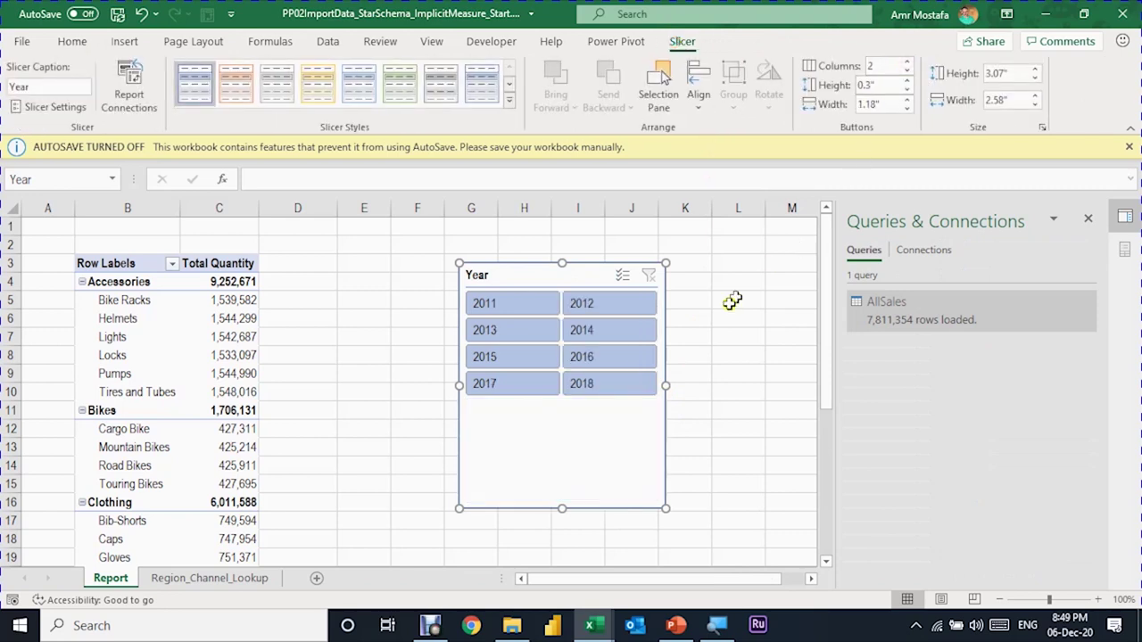
drag(562, 509, 563, 422)
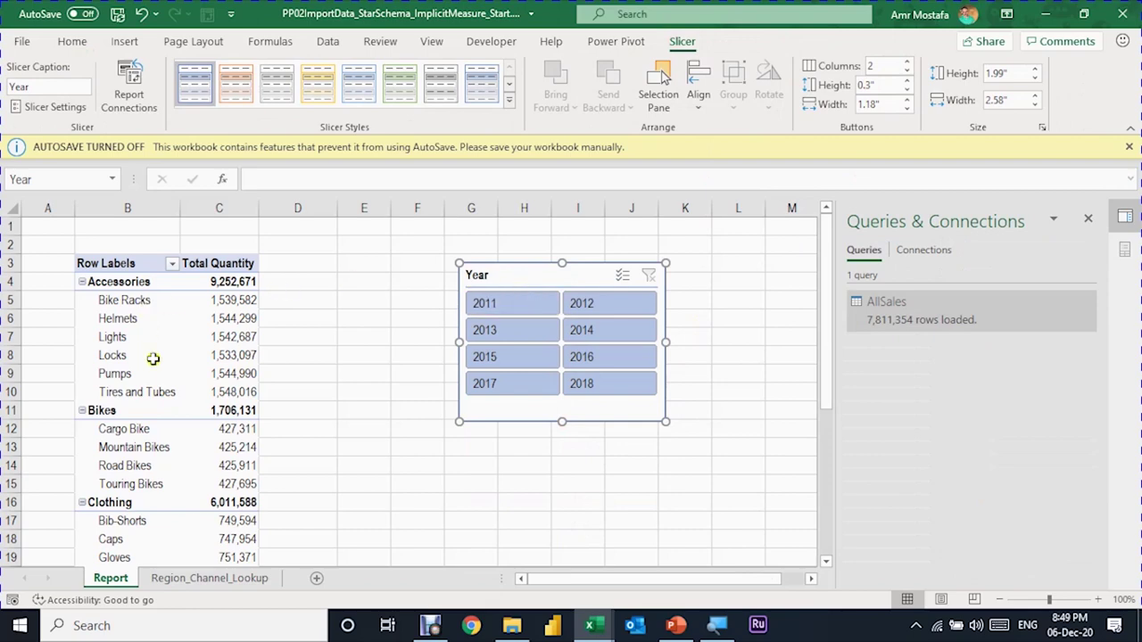
click(112, 355)
- Try the years 2011, 2012, 2014, 2016, 2018 and 2017 in the slicer, ending on 2013
scroll(139, 358, down, 1)
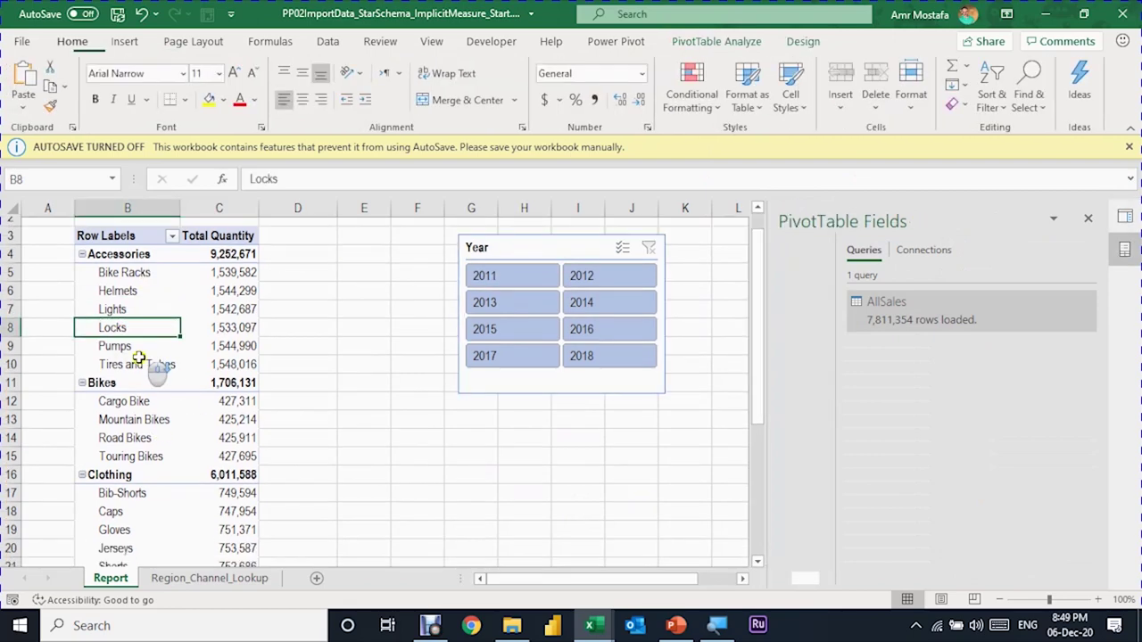
click(535, 303)
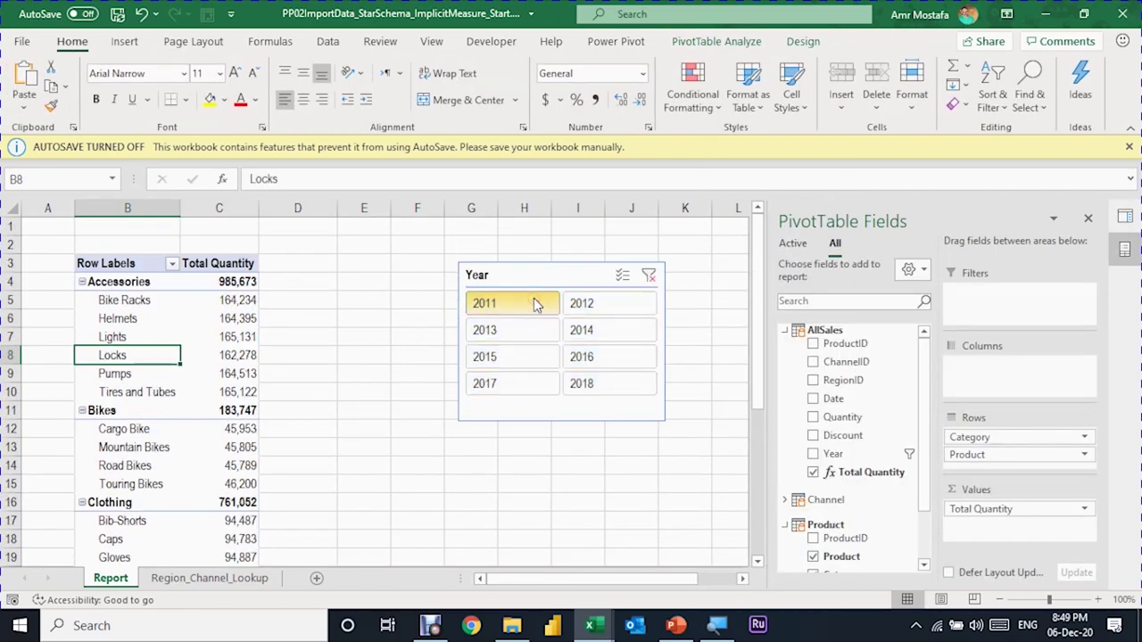
click(581, 303)
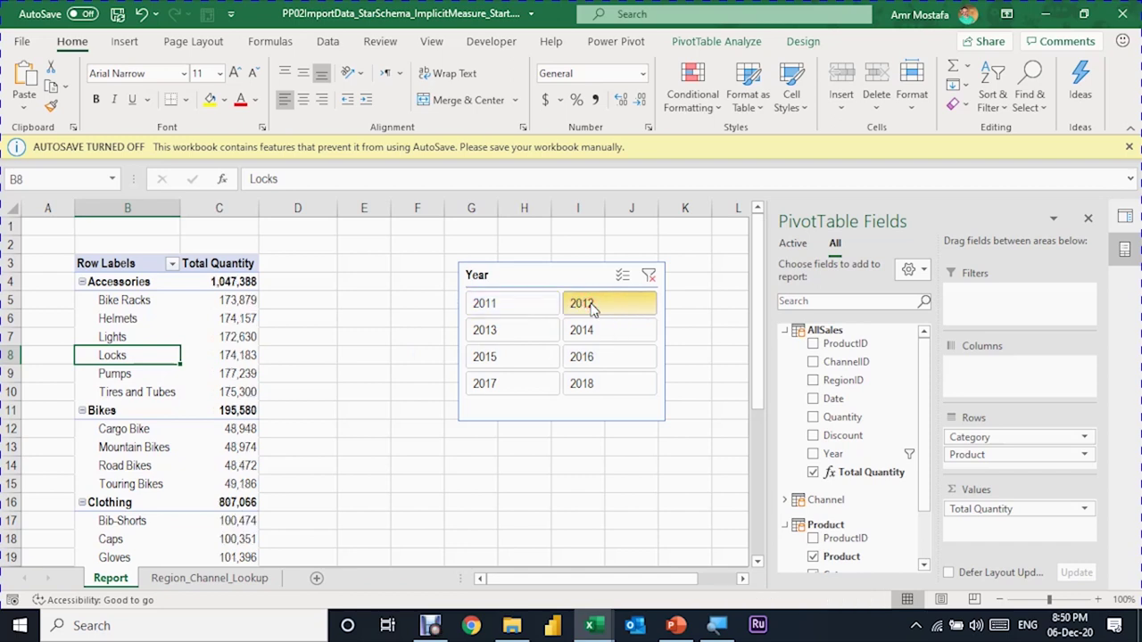
click(593, 332)
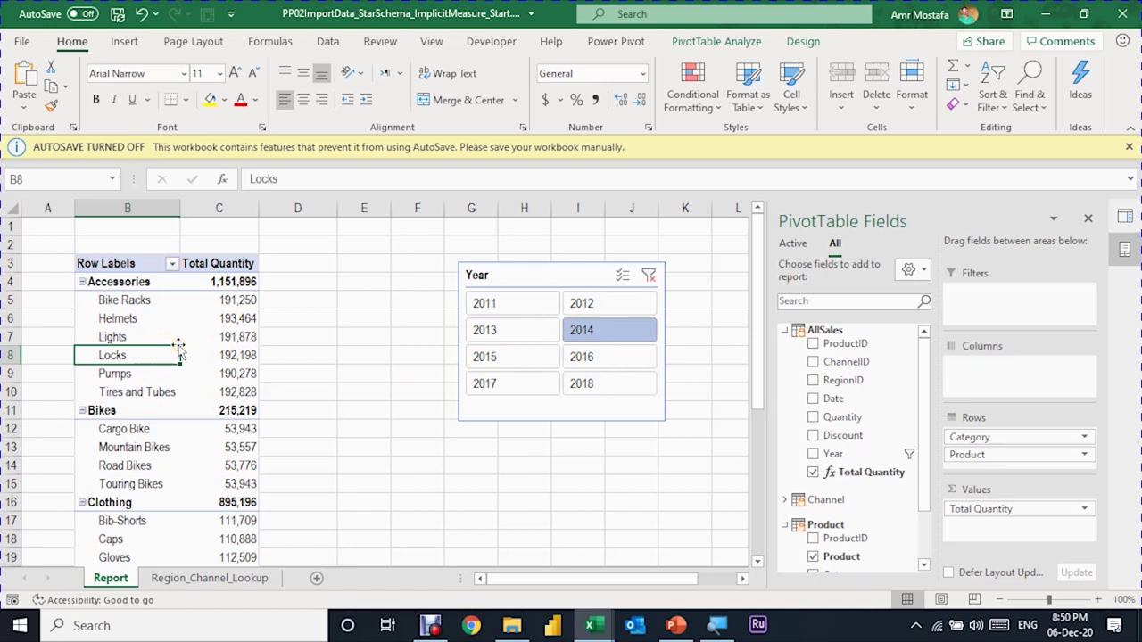
click(618, 356)
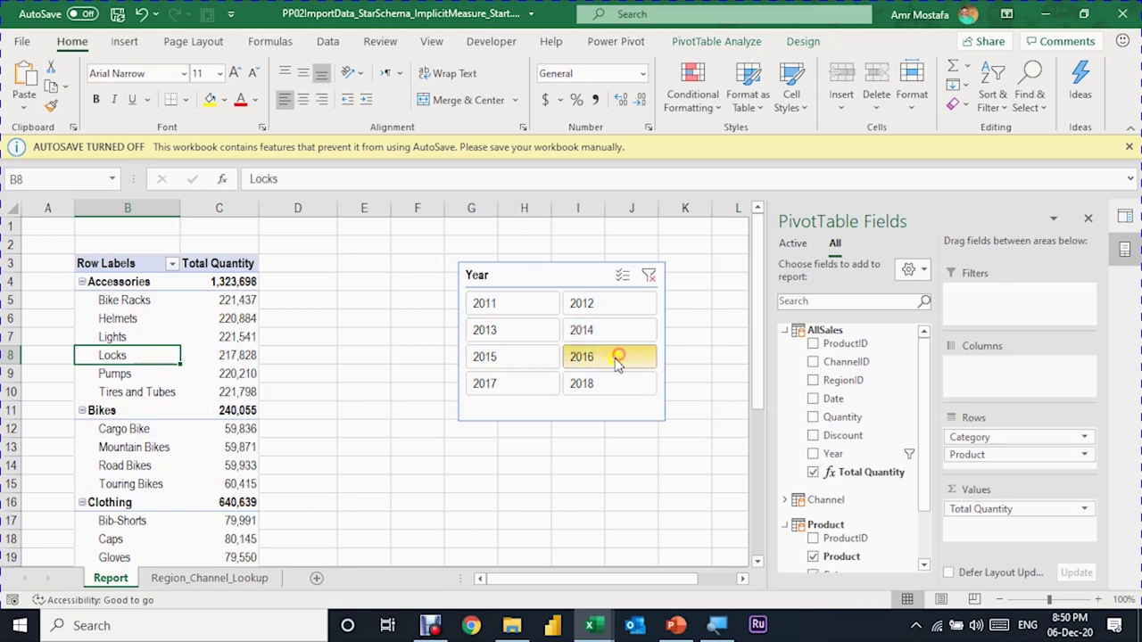
click(606, 384)
click(533, 382)
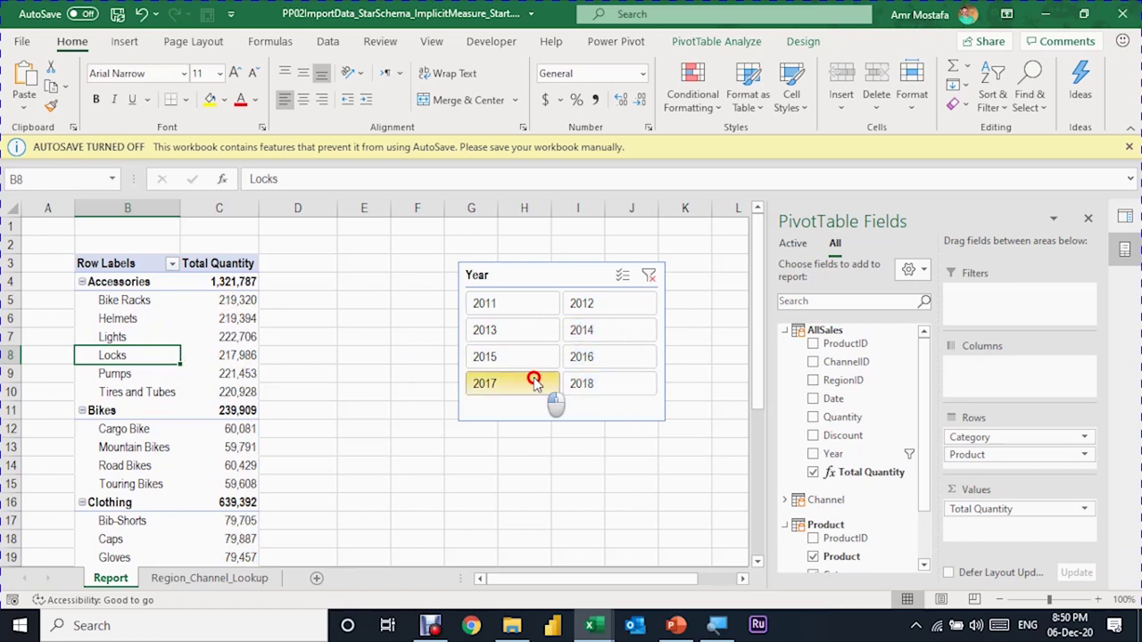
click(510, 323)
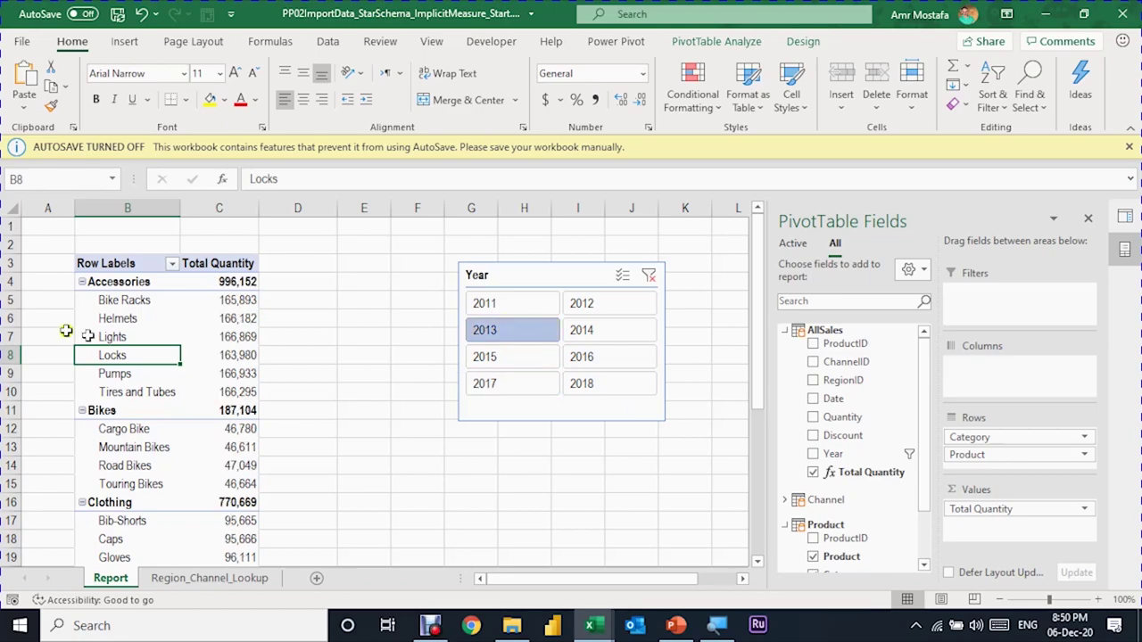
mouse_move(191, 303)
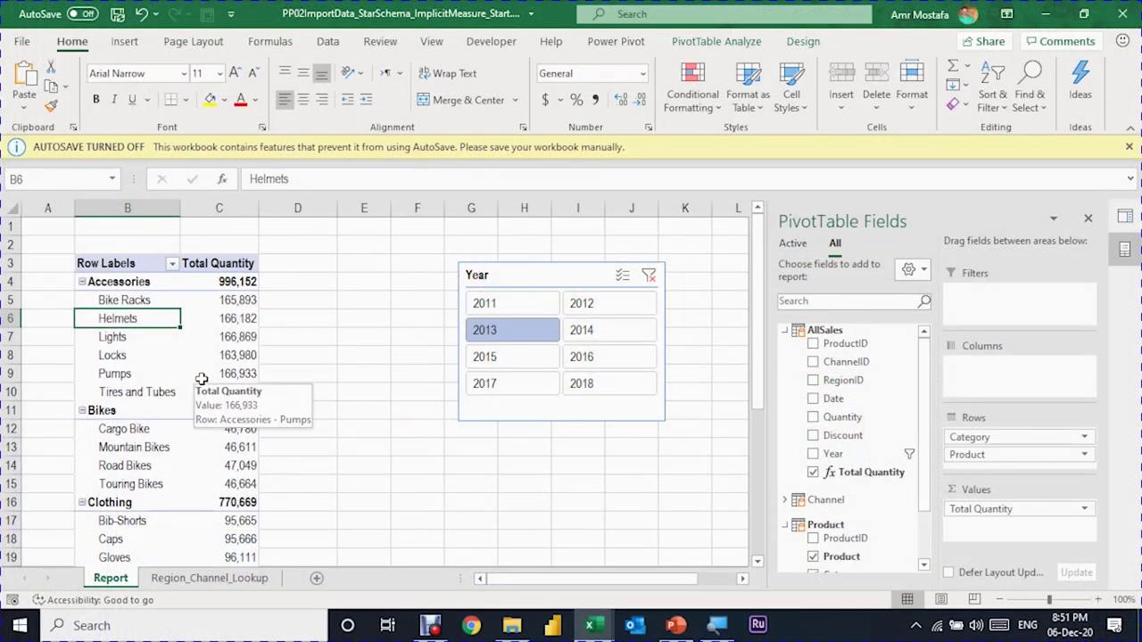
click(232, 303)
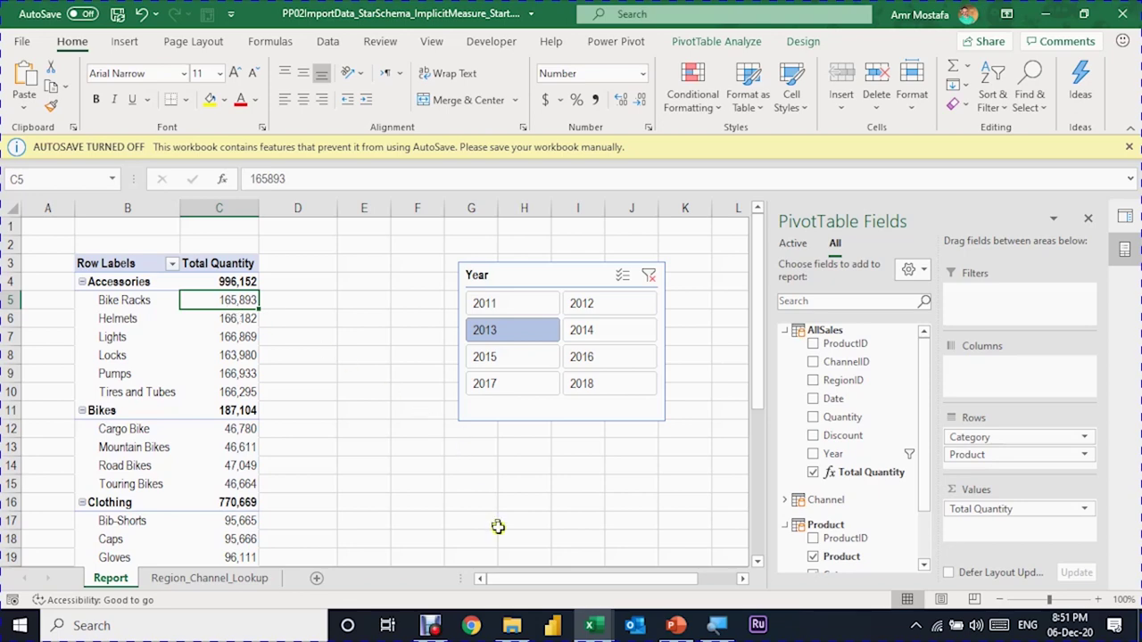
- Check the Total Quantity calculation cell in Power Pivot, then go back to the Excel report
mouse_move(594, 625)
click(650, 571)
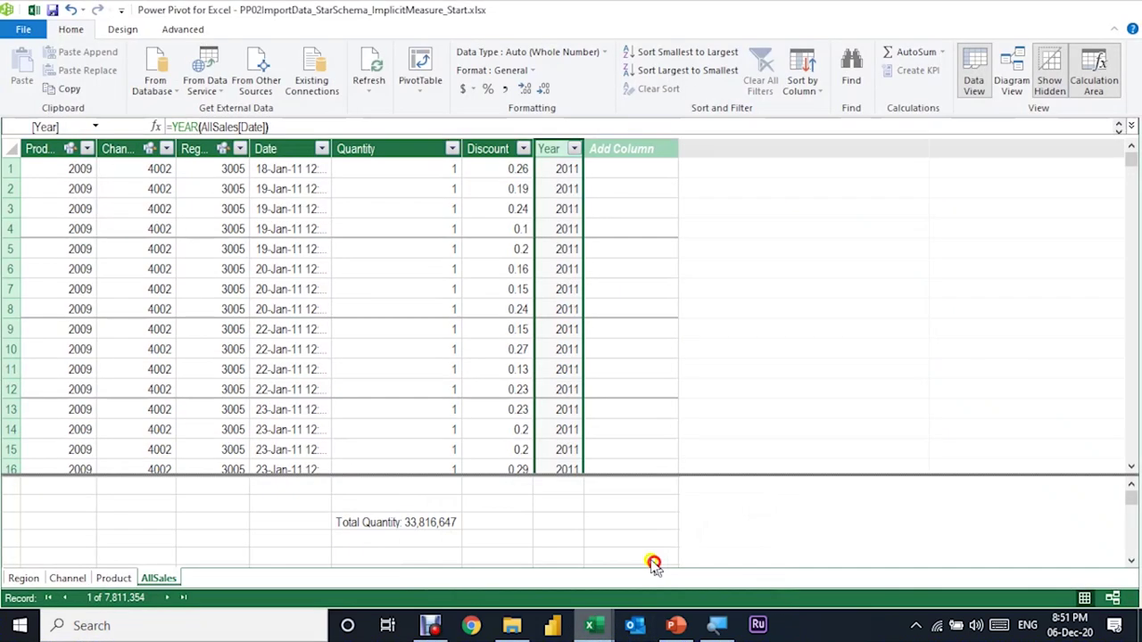
click(374, 539)
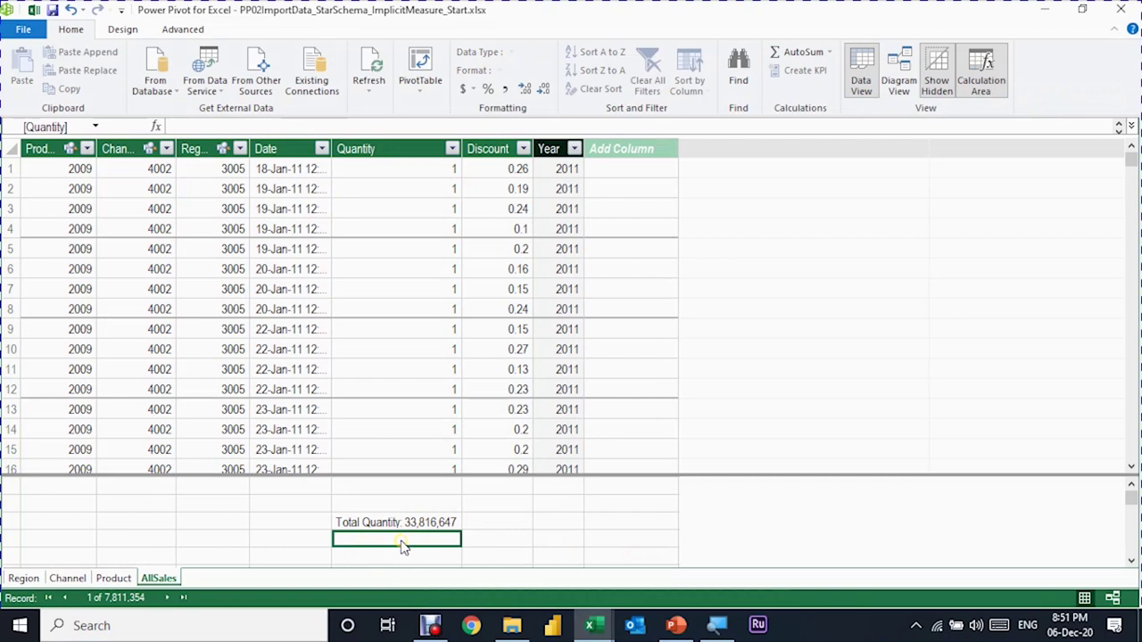
click(595, 624)
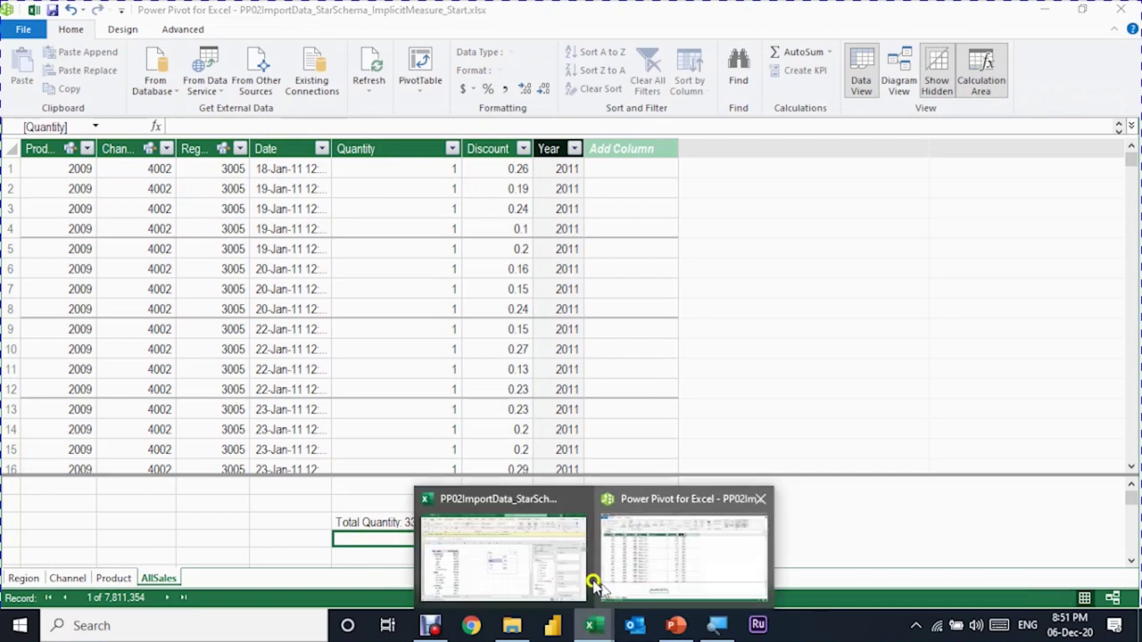
click(539, 570)
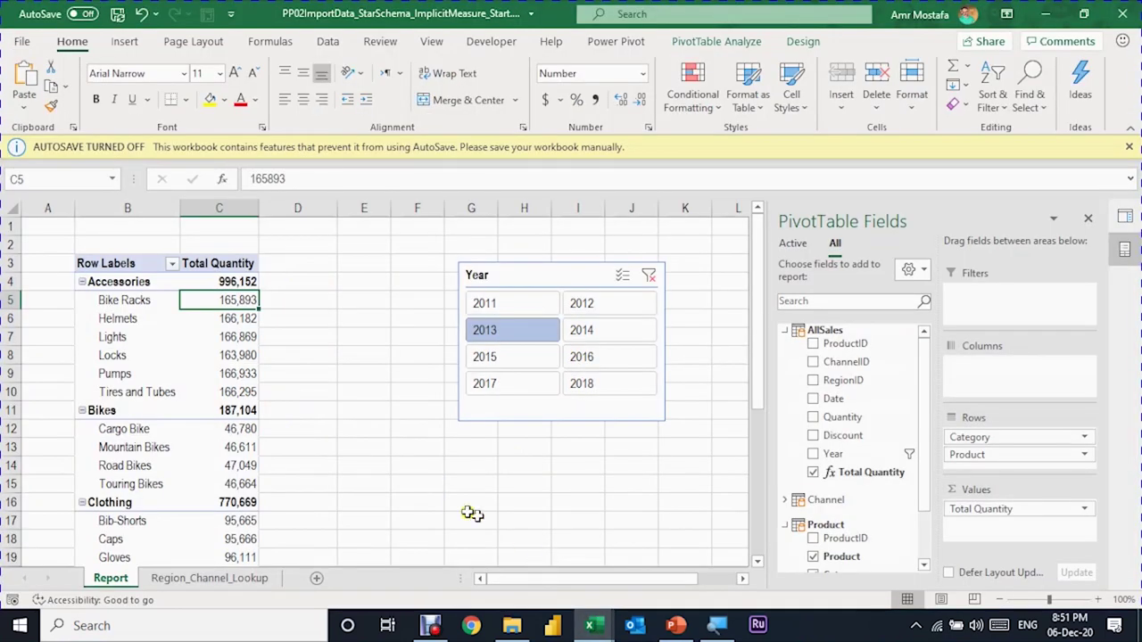
- From an empty cell, start a new Power Pivot measure via Measures > New Measure
click(366, 318)
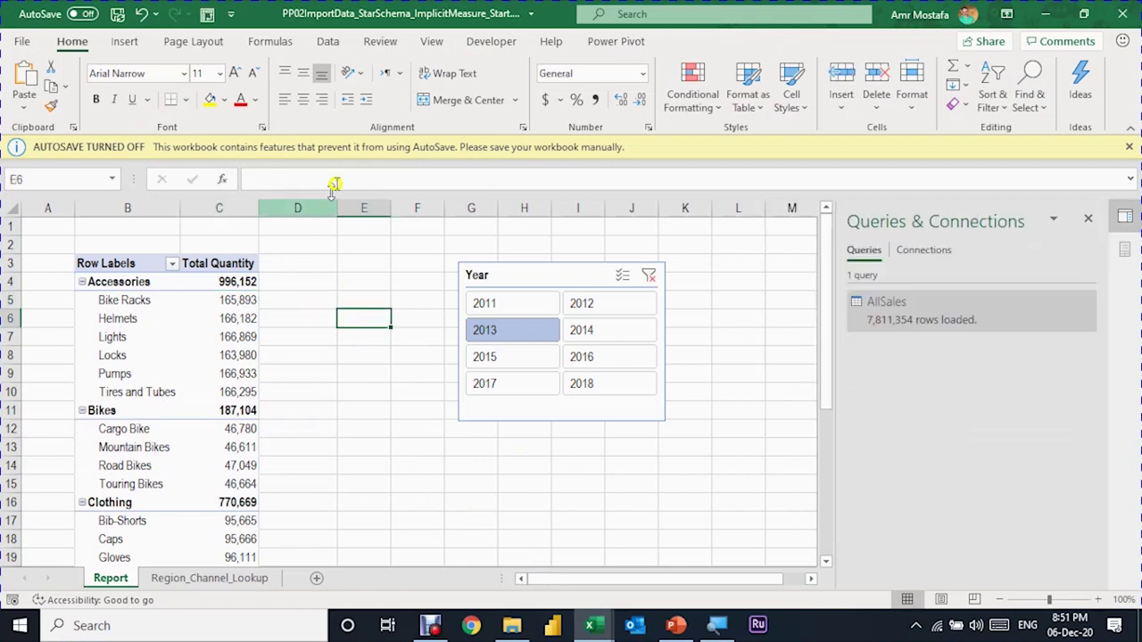
click(612, 45)
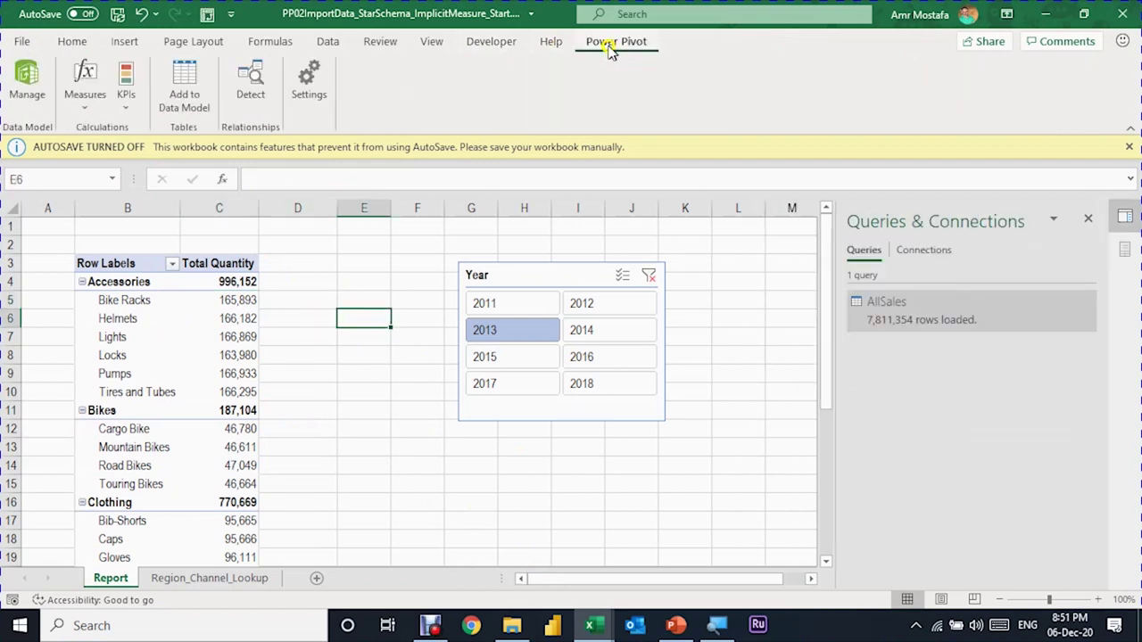
click(82, 110)
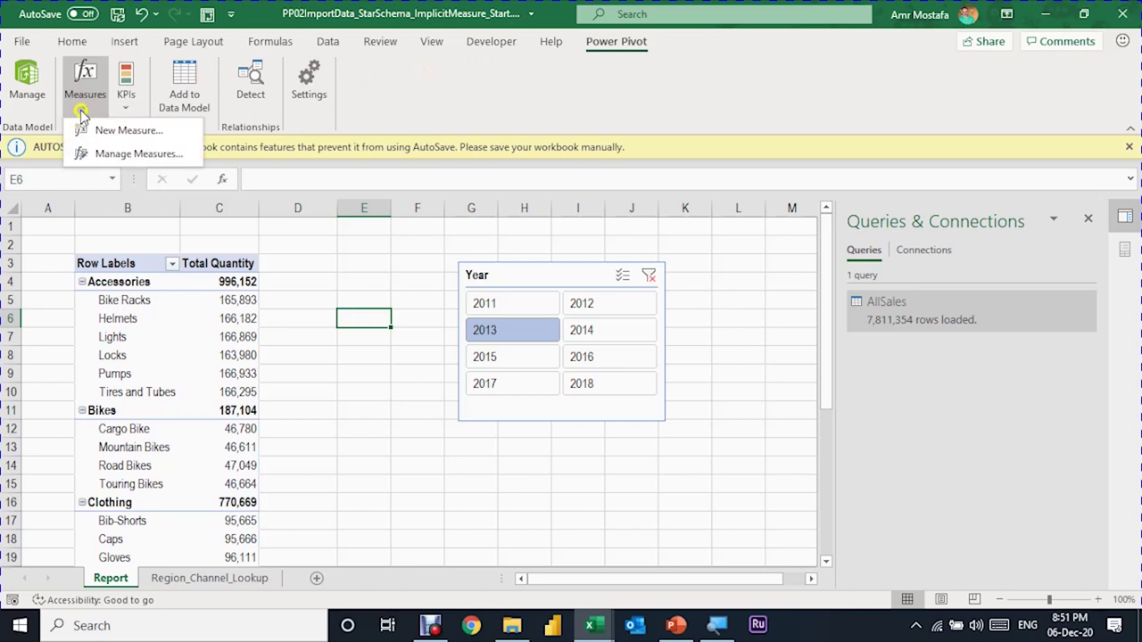
click(130, 132)
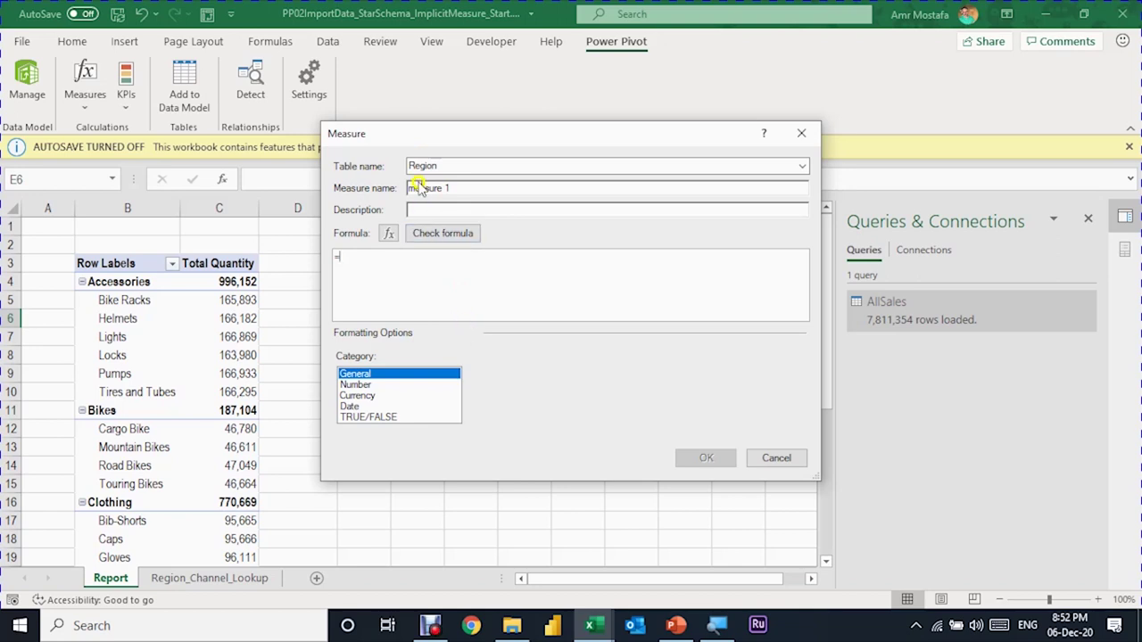
- Store the new measure in the AllSales table and name it No_Trx
click(802, 166)
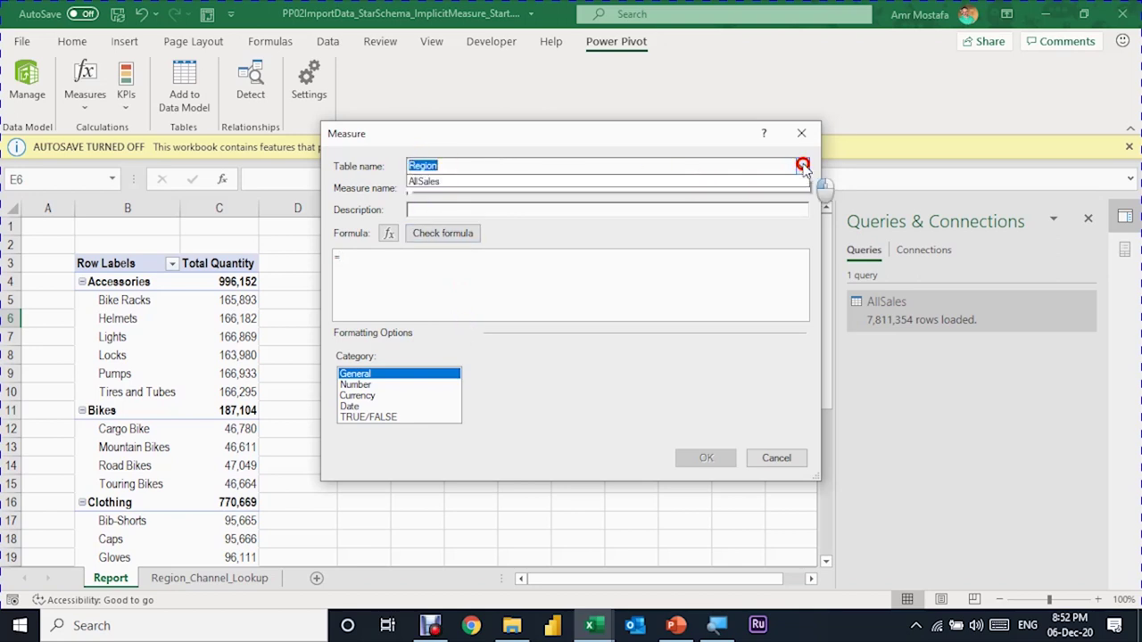
click(571, 214)
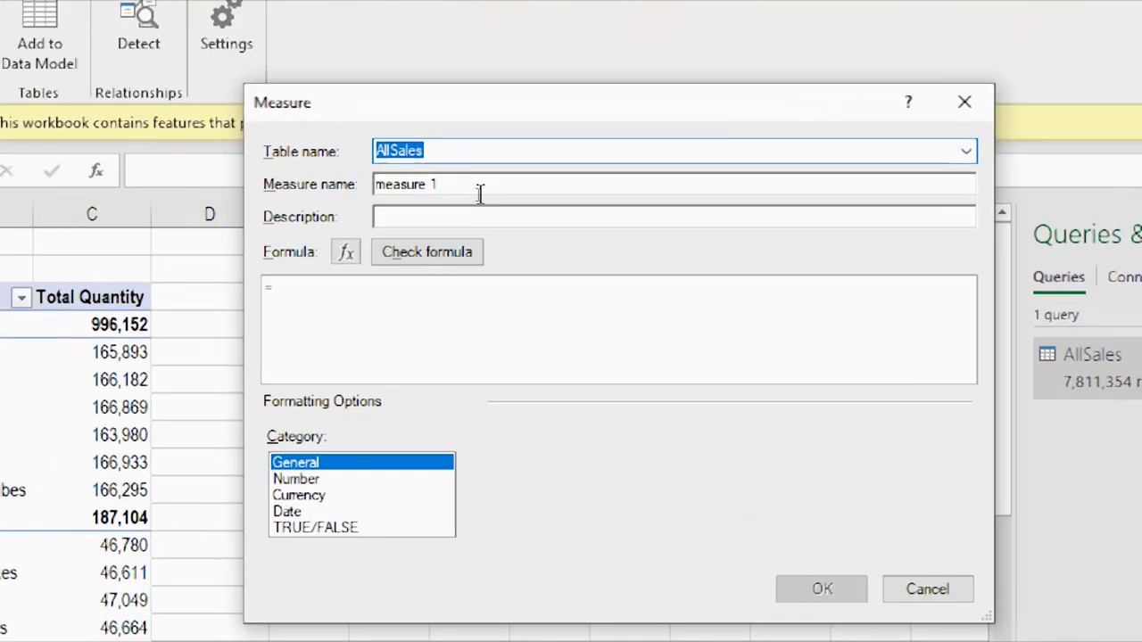
drag(475, 191, 407, 190)
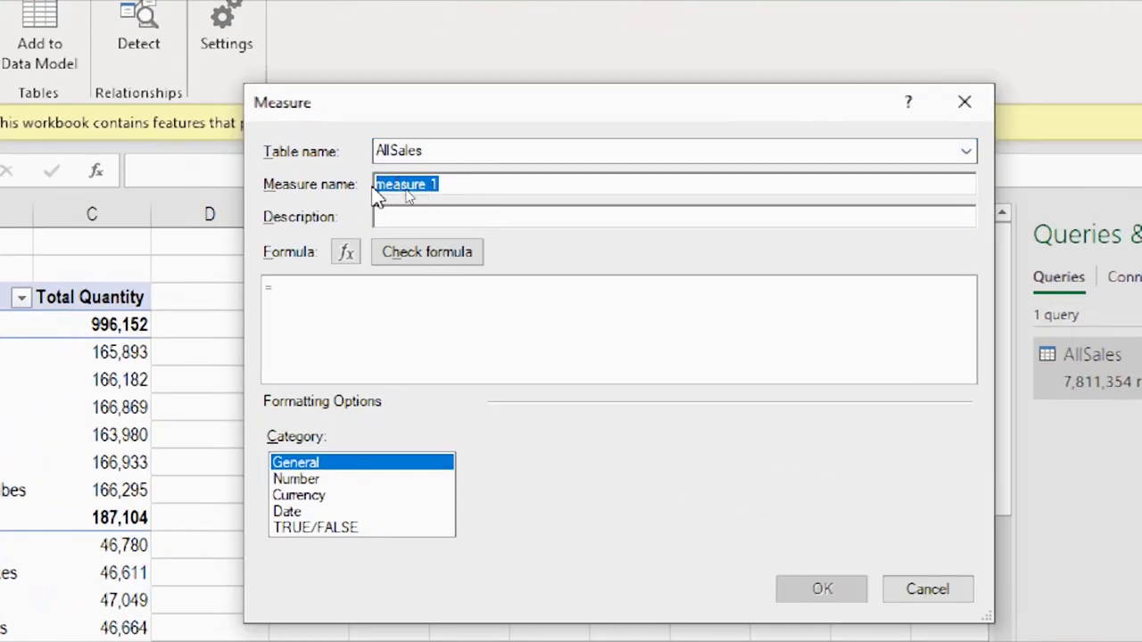
text(No_Trx)
- Enter the formula =COUNT(AllSales[Quantity]) and check it for errors
click(306, 284)
click(355, 325)
click(393, 283)
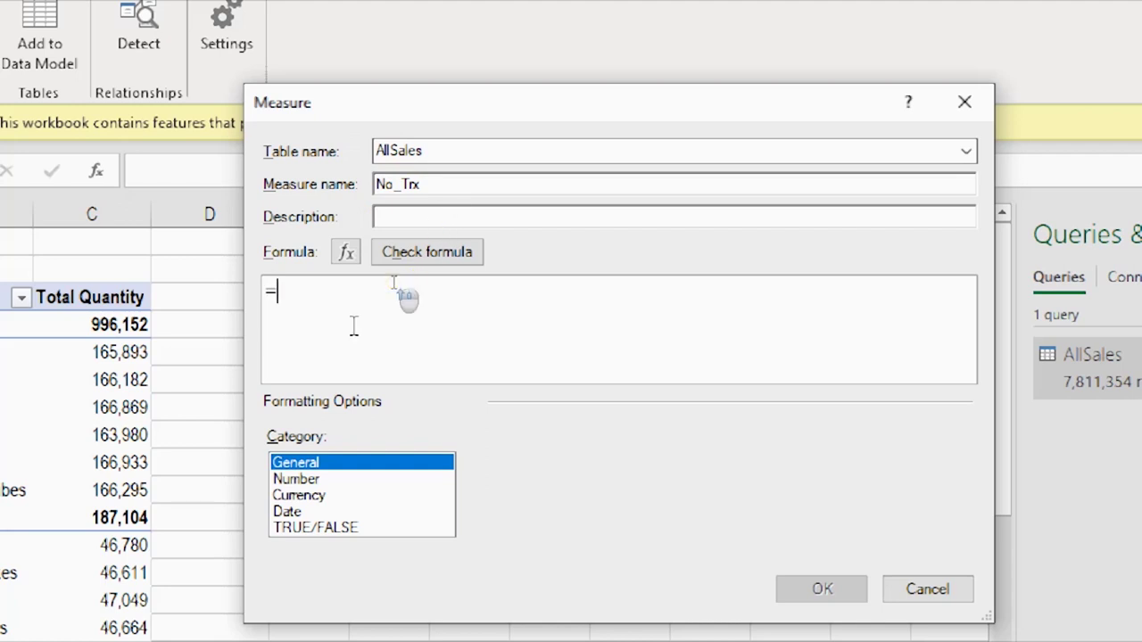
scroll(394, 282, up, 2)
scroll(393, 283, up, 1)
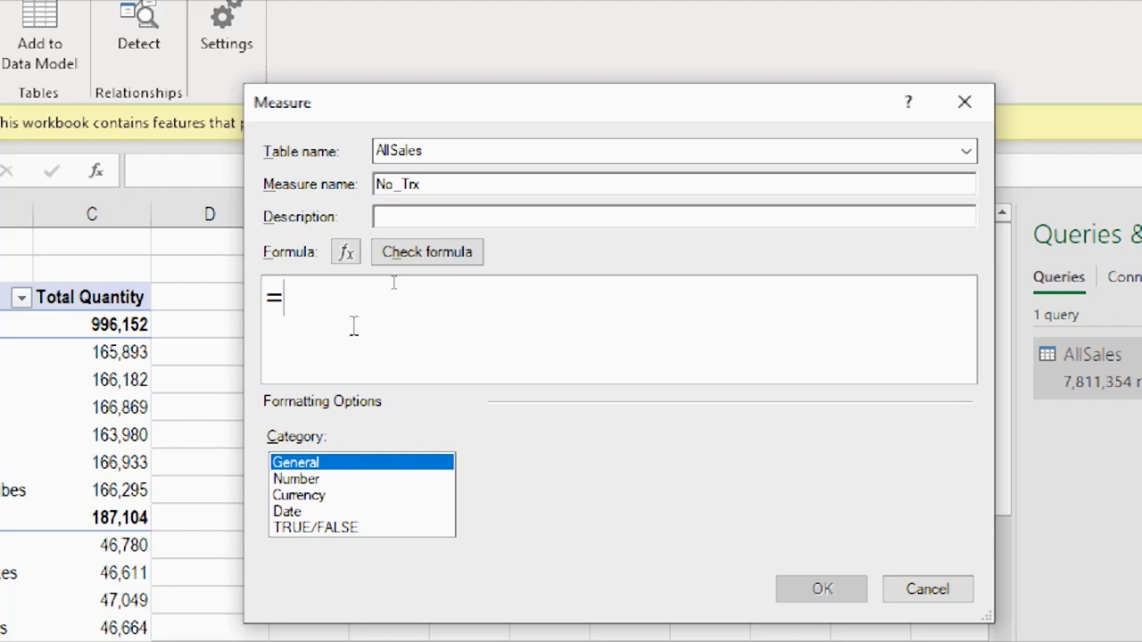
text(Count)
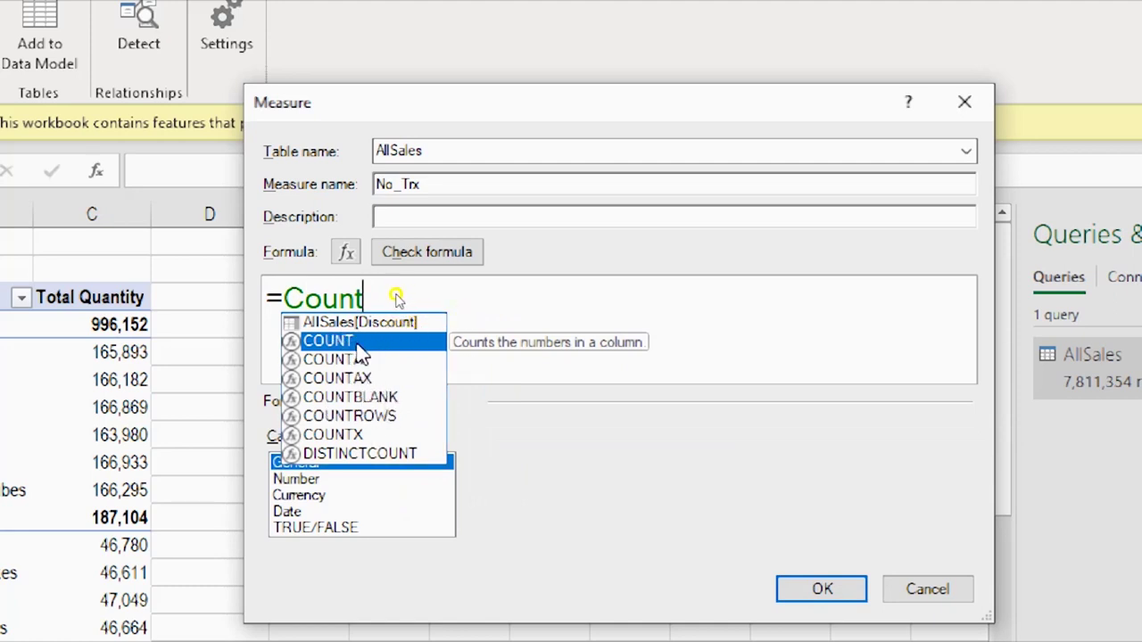
double_click(365, 342)
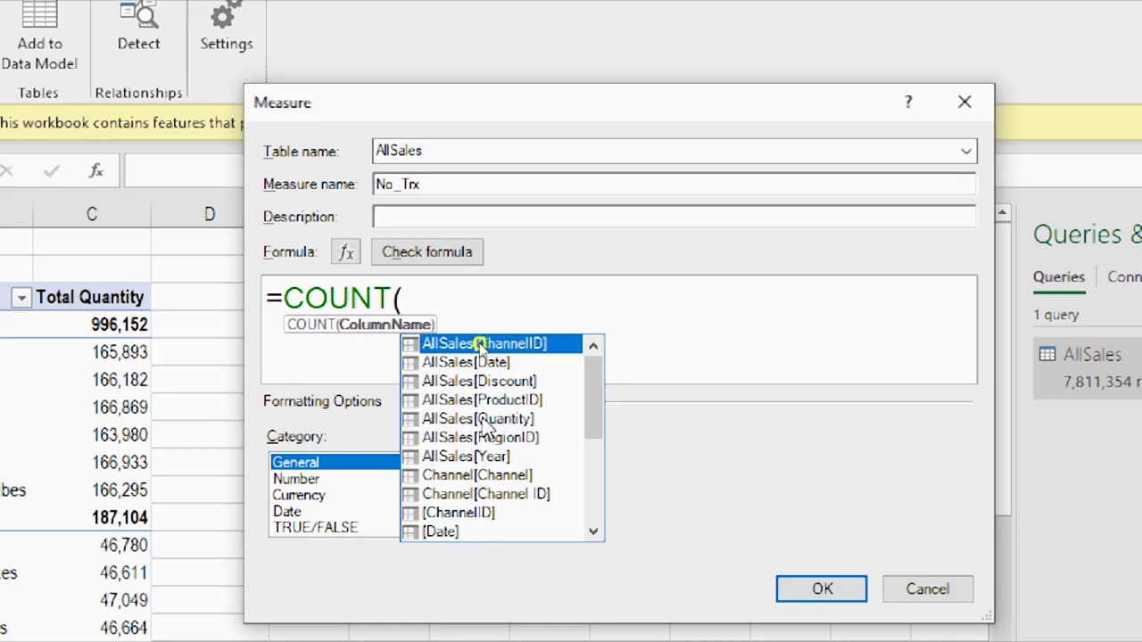
double_click(455, 420)
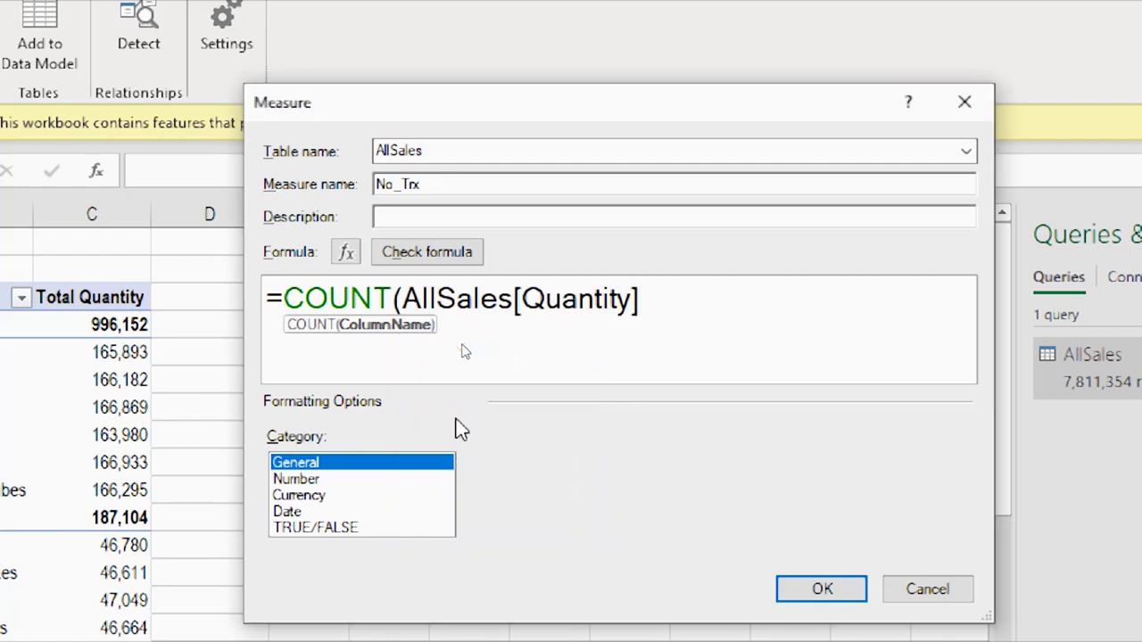
text())
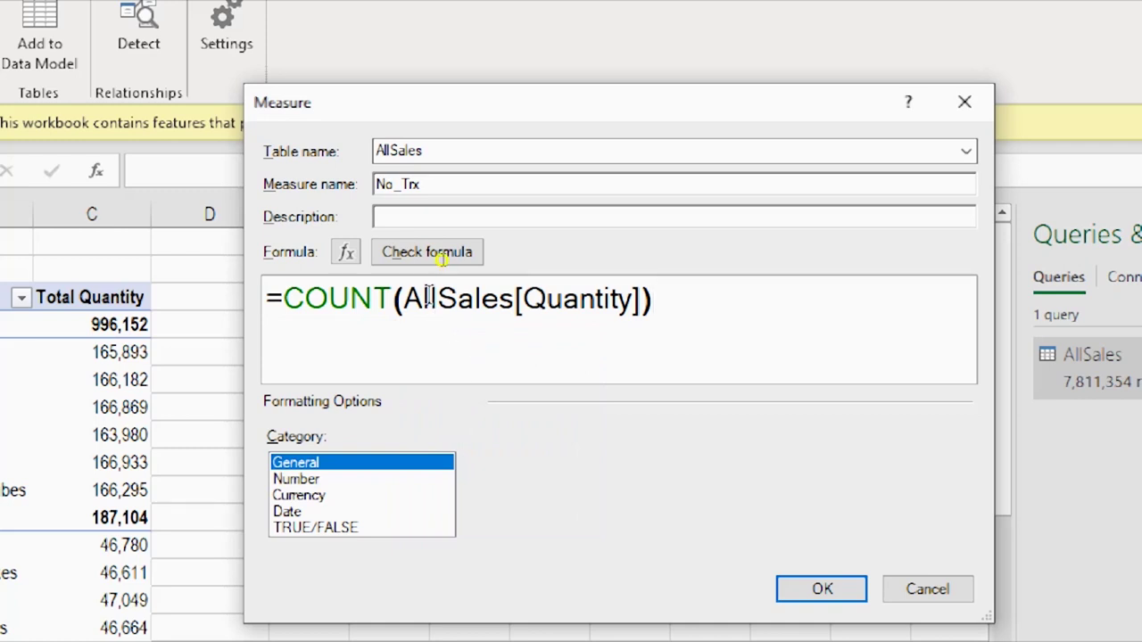
click(419, 258)
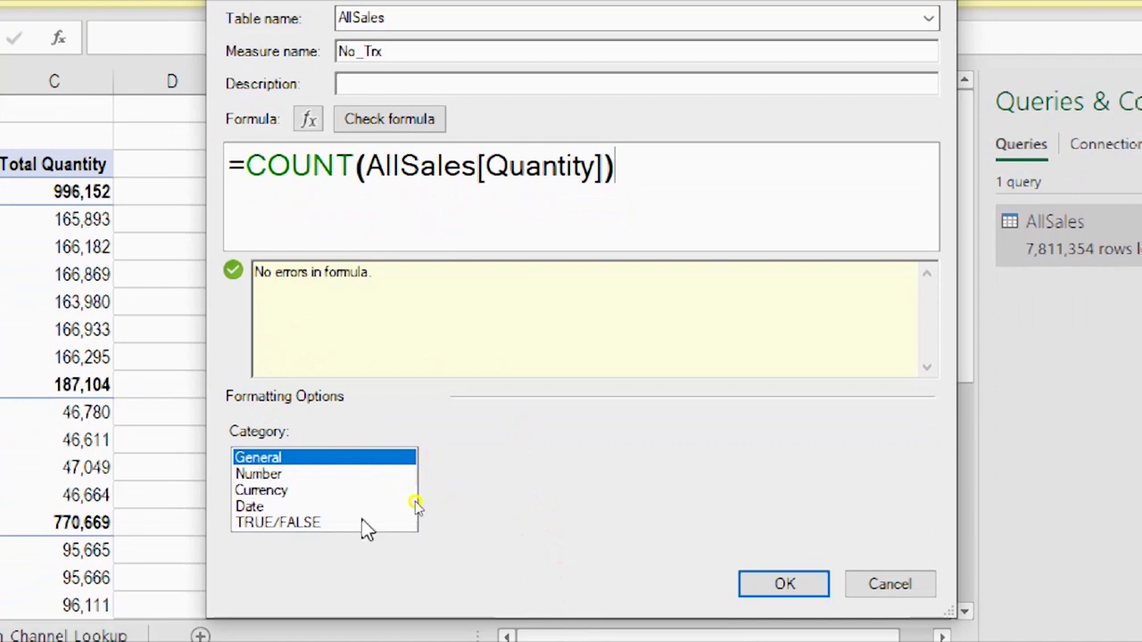
- Format No_Trx as a whole number with thousands separator and save the measure
click(366, 474)
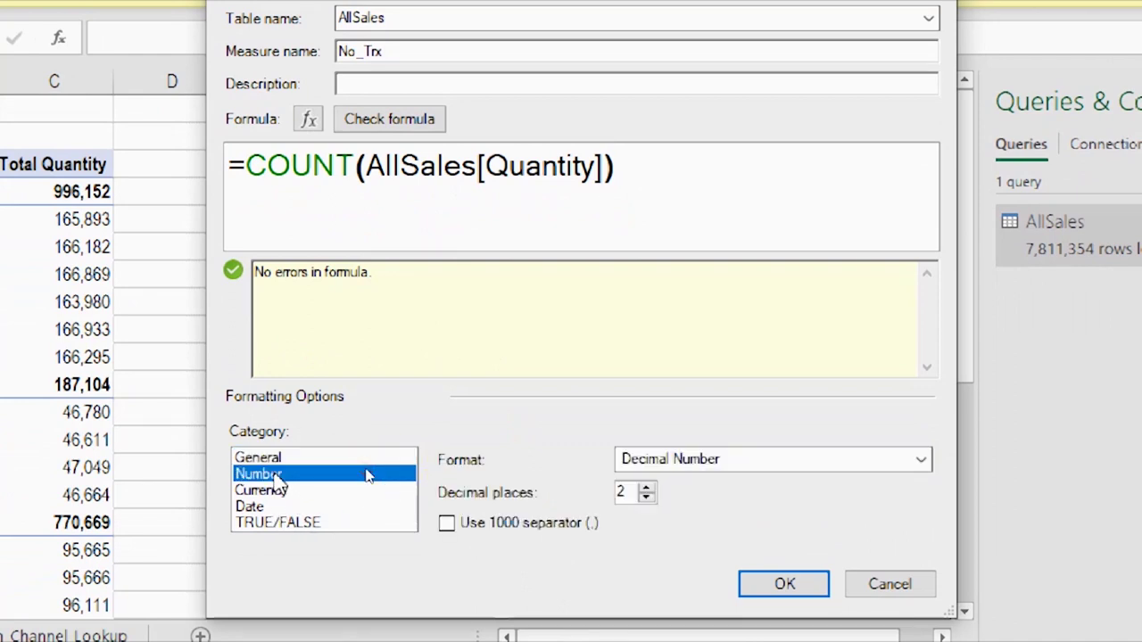
click(771, 462)
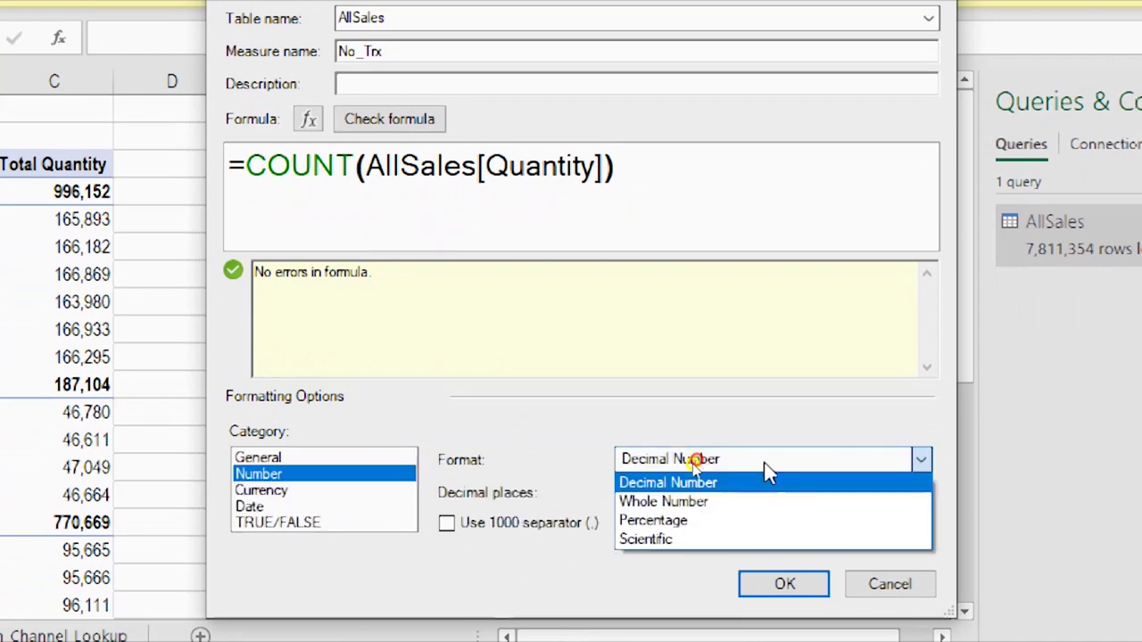
click(675, 501)
click(446, 522)
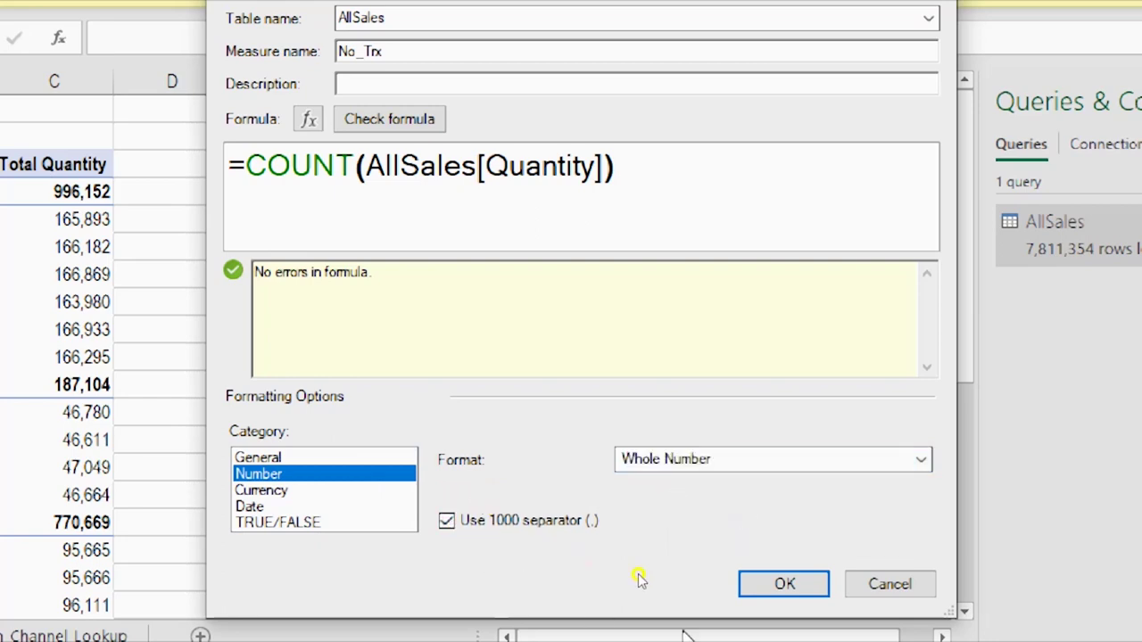
click(772, 582)
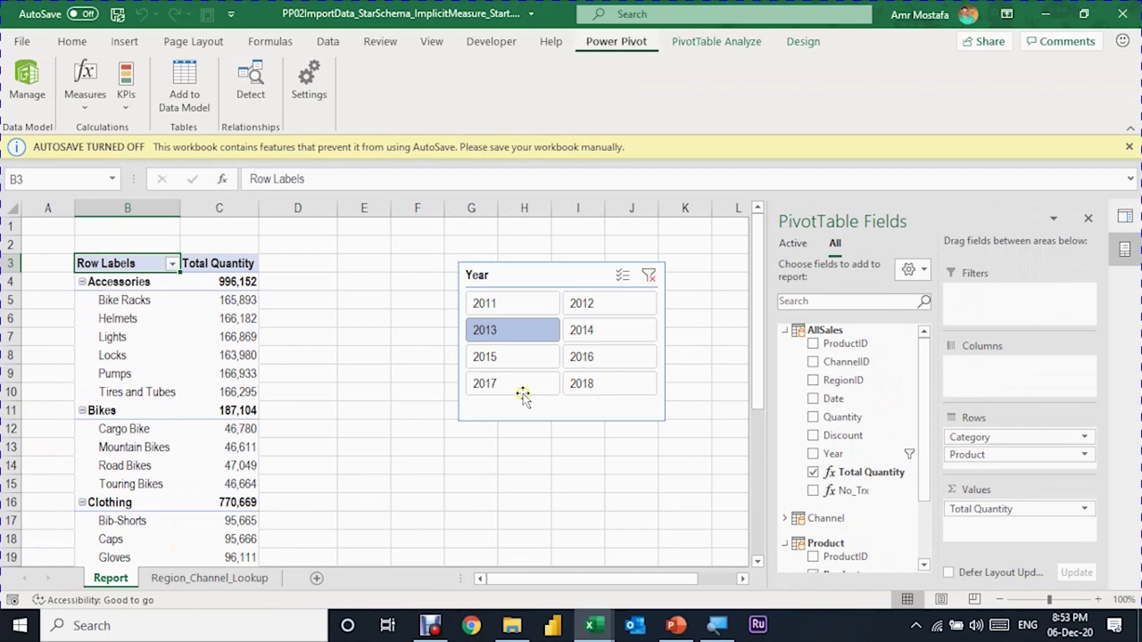
- Add No_Trx as a value column in the first pivot and widen column D to fit
click(366, 373)
click(219, 336)
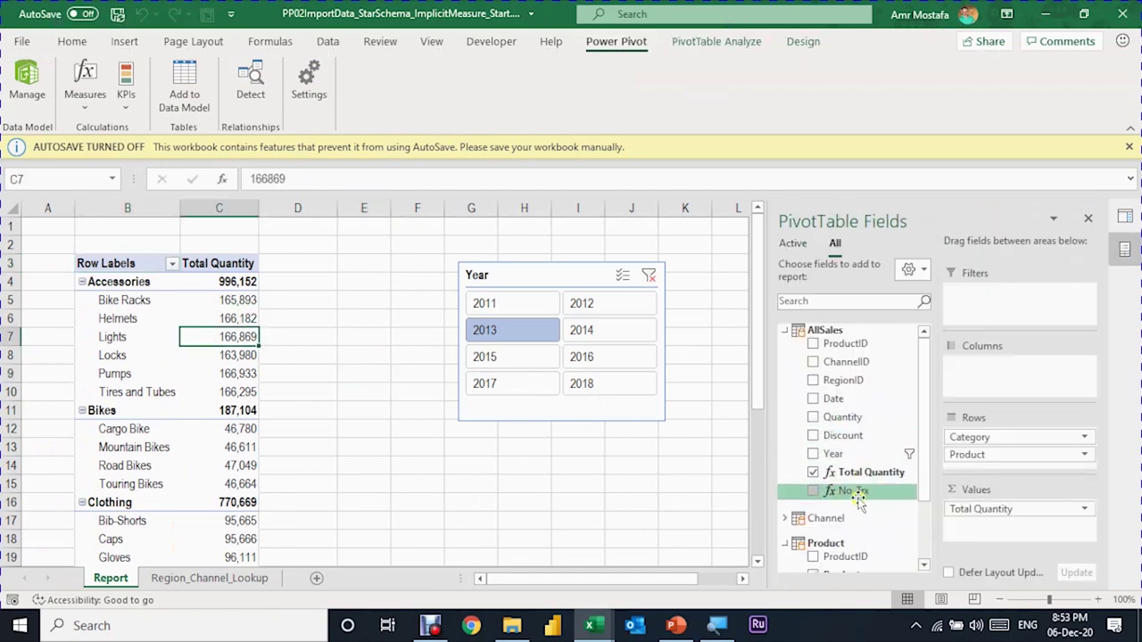
drag(843, 495, 995, 533)
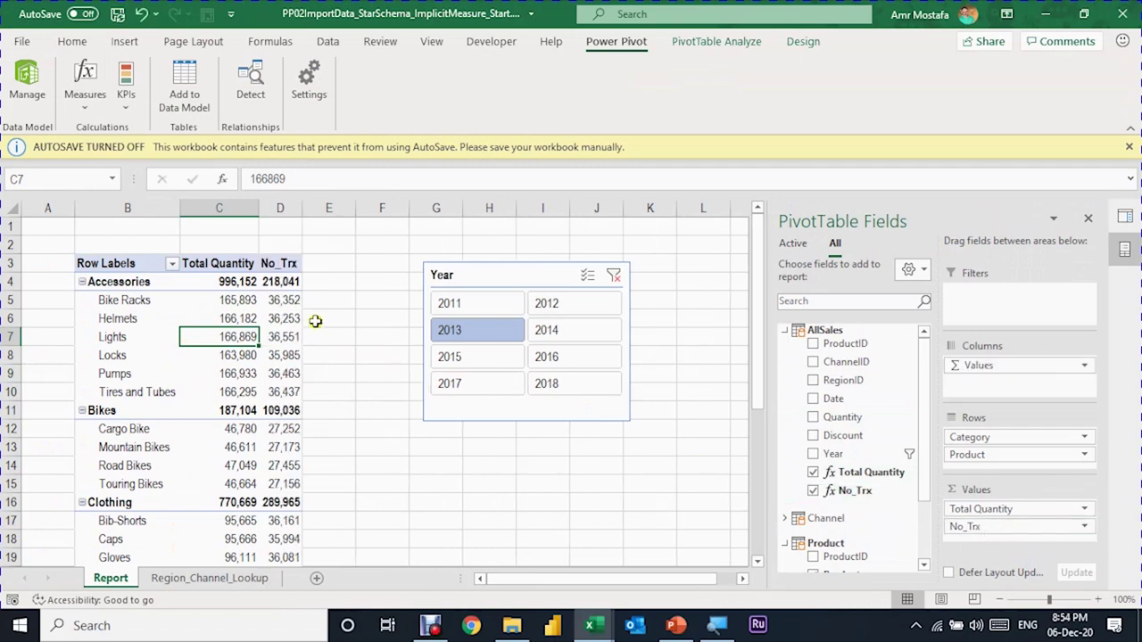
drag(302, 208, 316, 208)
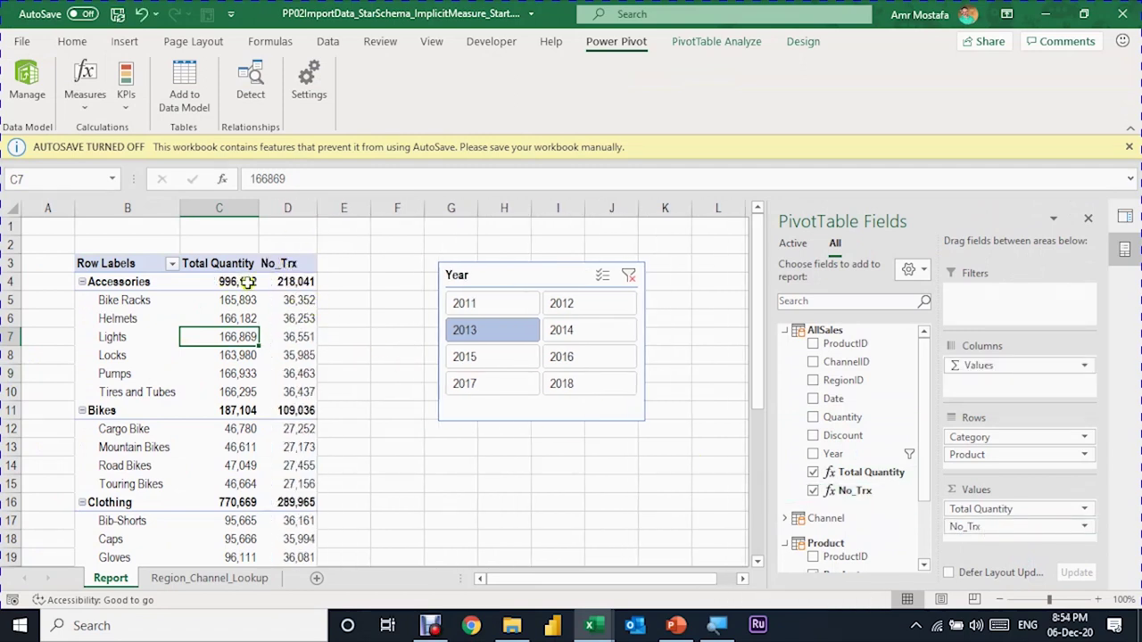
- Move the Year slicer further right, clear of the first pivot table
scroll(517, 370, down, 3)
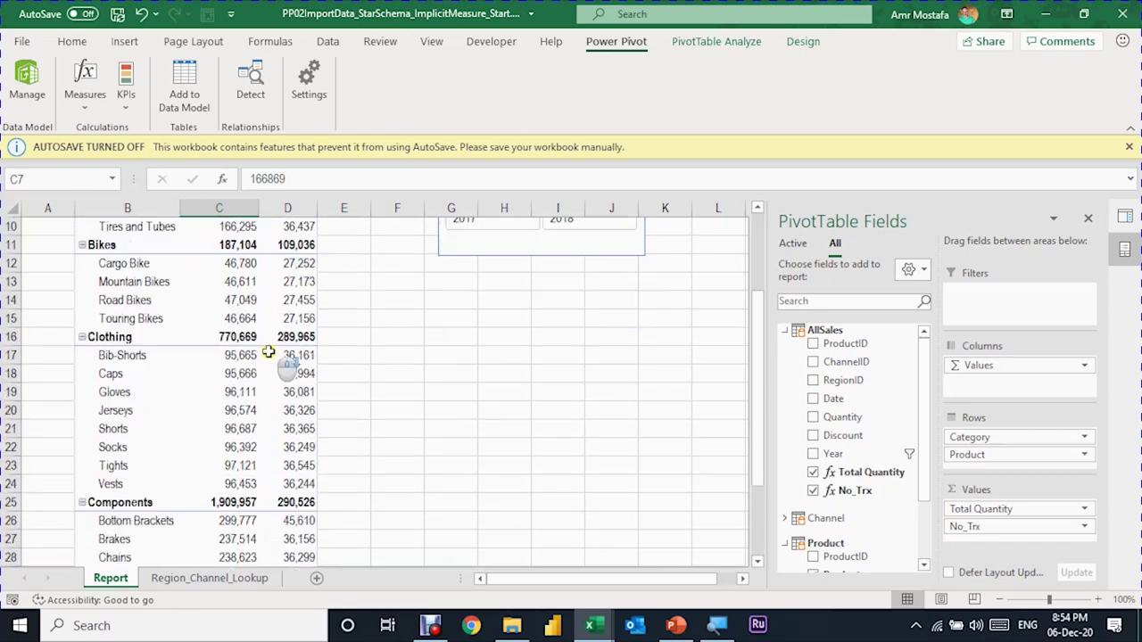
scroll(505, 366, down, 4)
scroll(505, 367, up, 7)
click(510, 265)
click(194, 335)
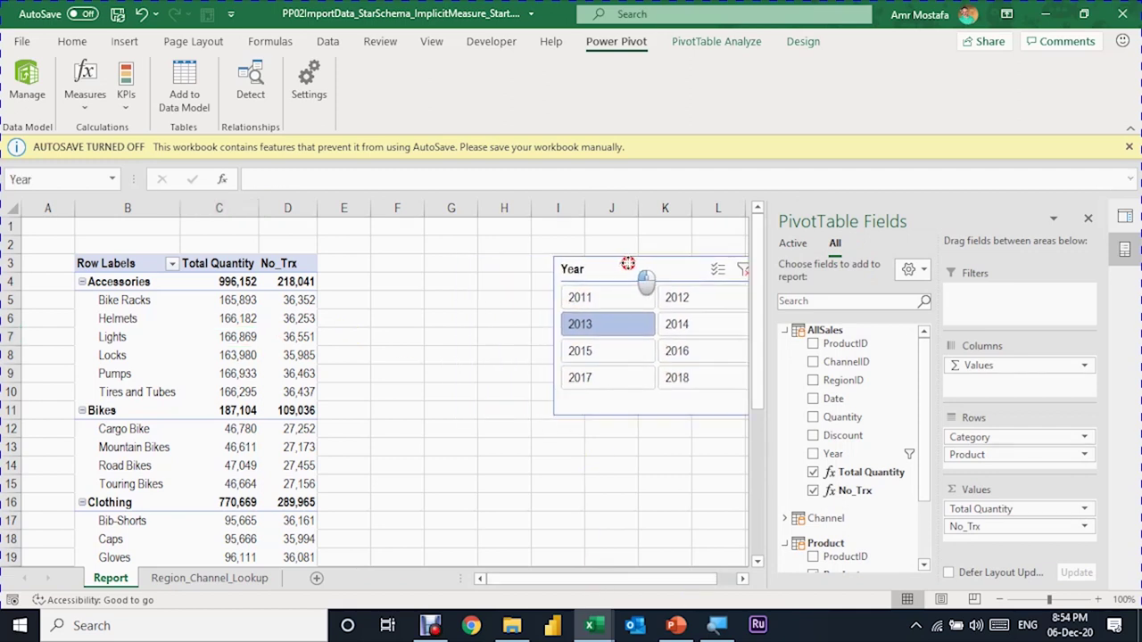
drag(529, 268, 630, 267)
click(366, 282)
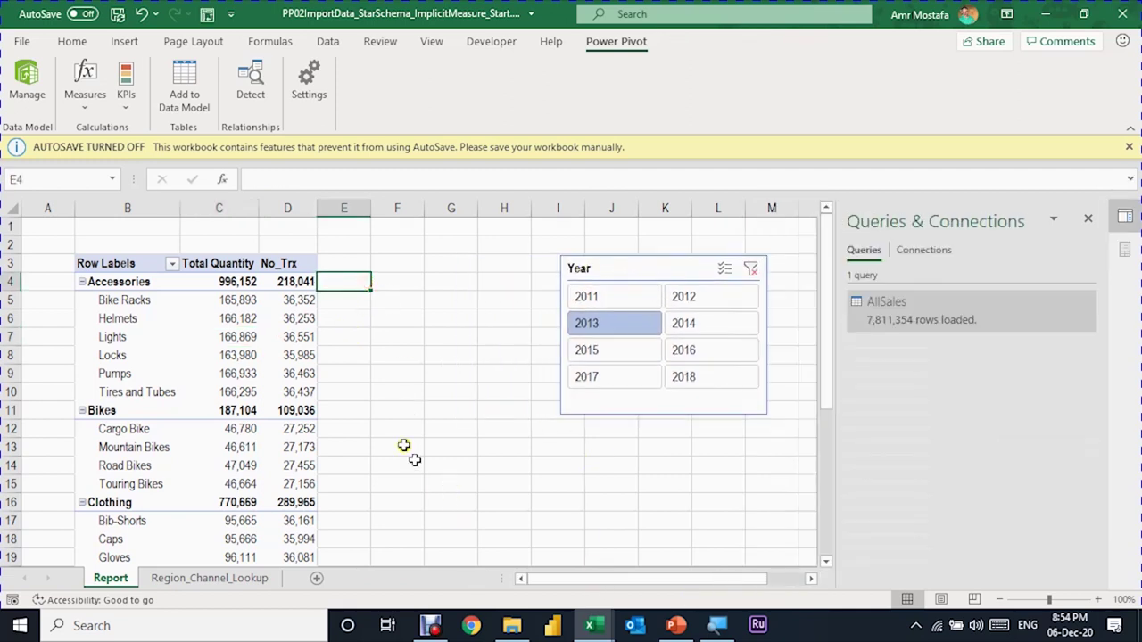
- Insert a Data Model PivotTable at F3 and begin typing its new name, Channel_Region
click(393, 266)
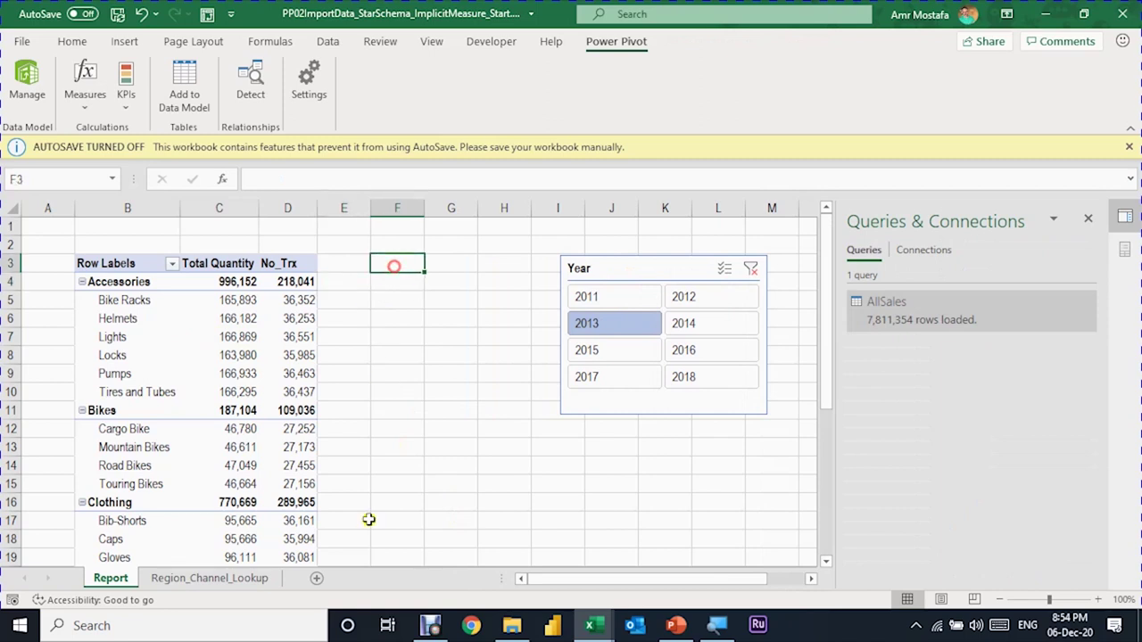
click(124, 46)
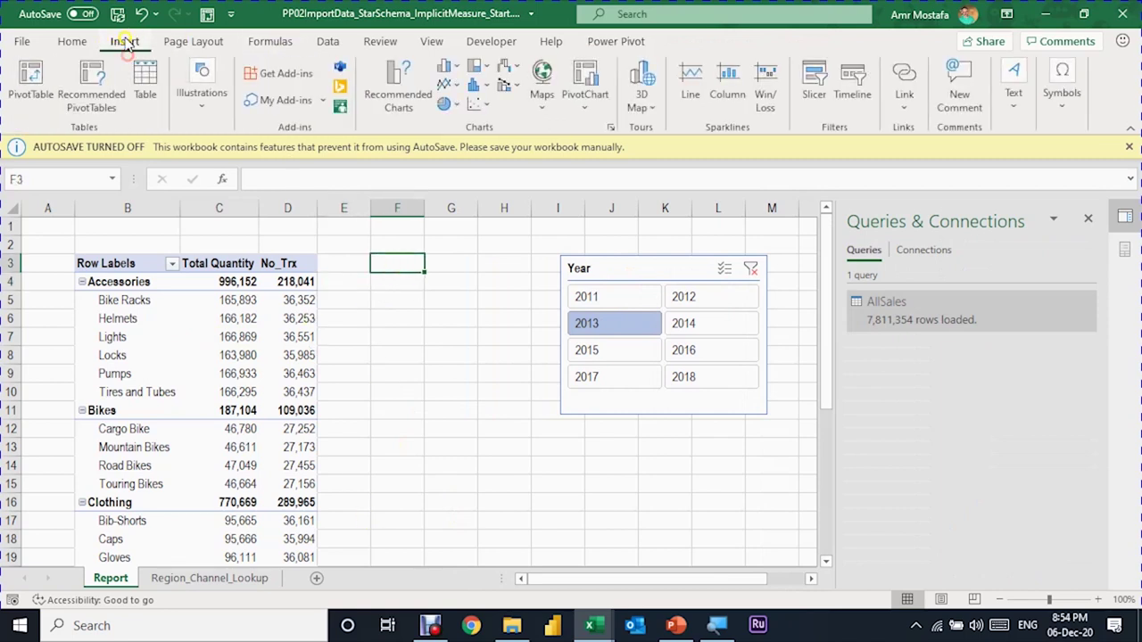
click(27, 73)
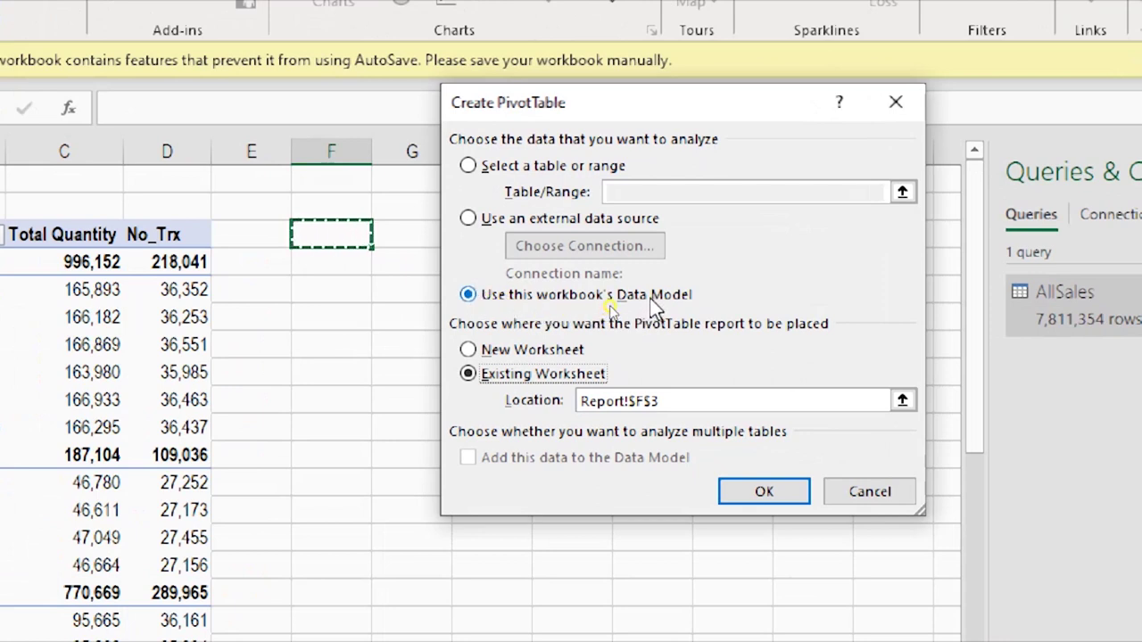
click(765, 493)
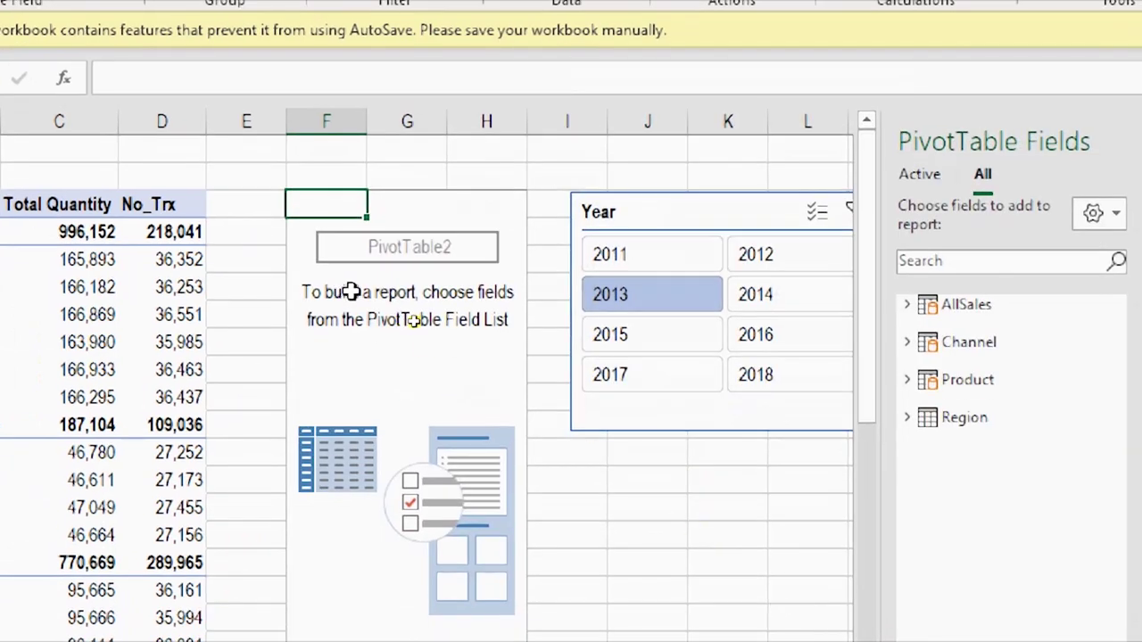
click(68, 91)
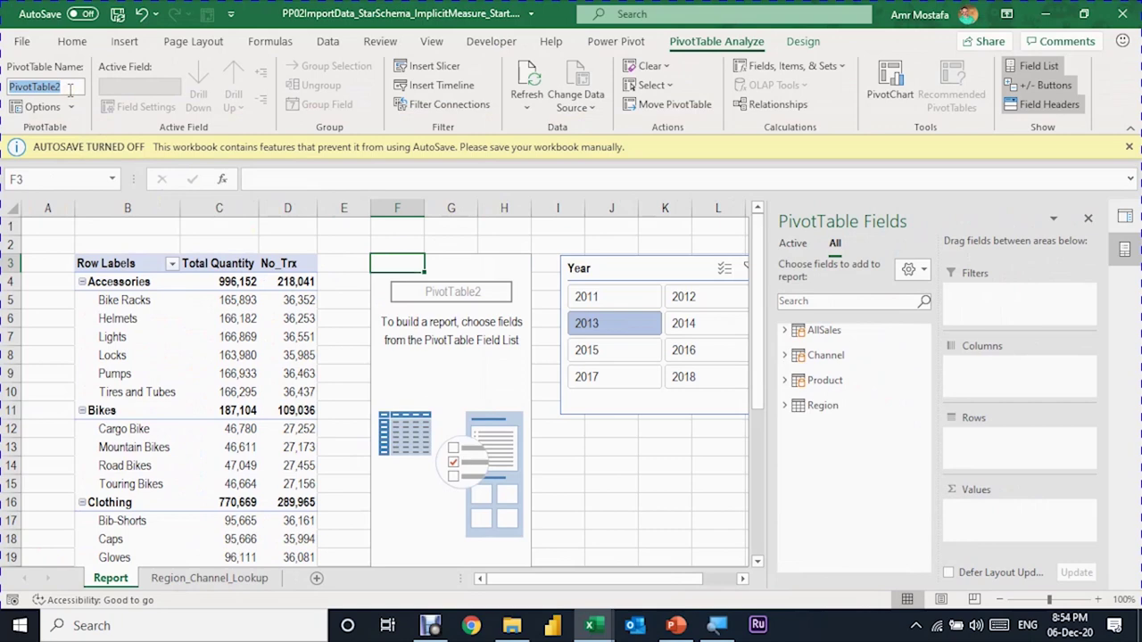
text(Channel_Regi)
text(on)
- Confirm the Channel_Region name and put Channel, then Region, into the pivot rows
key(Return)
click(785, 355)
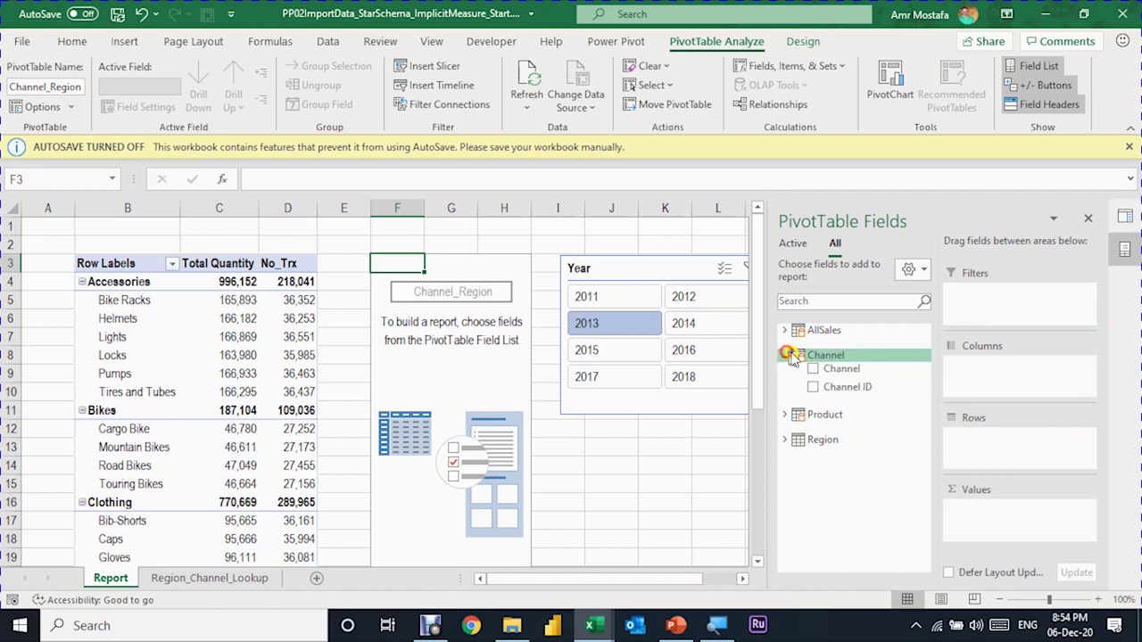
mouse_move(841, 368)
mouse_down()
mouse_move(994, 484)
mouse_move(1008, 439)
mouse_up()
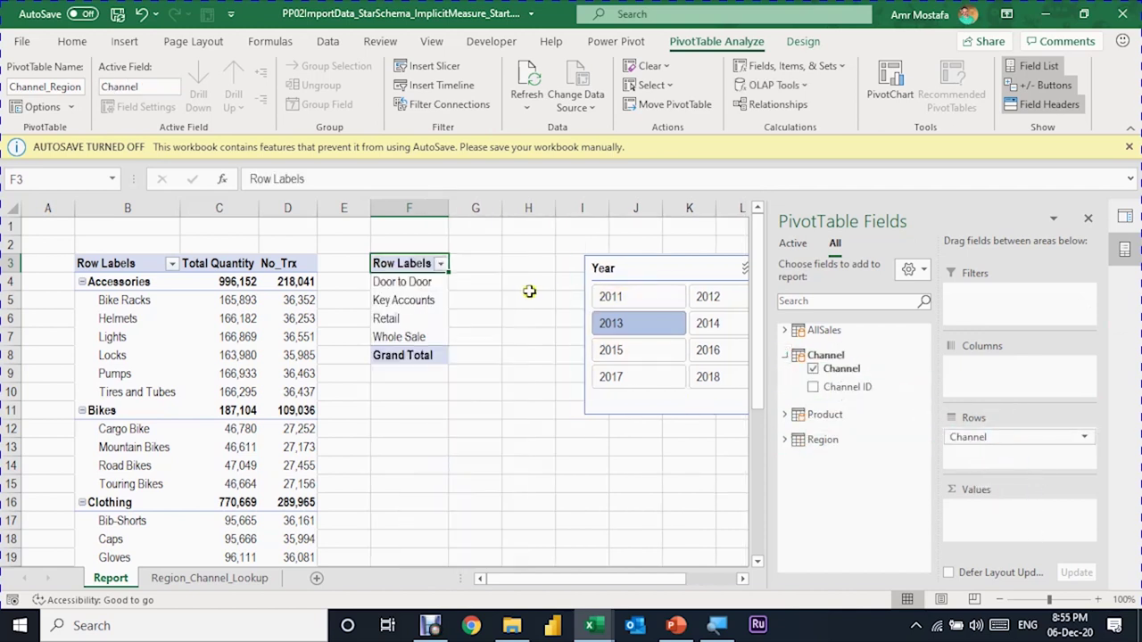
click(788, 444)
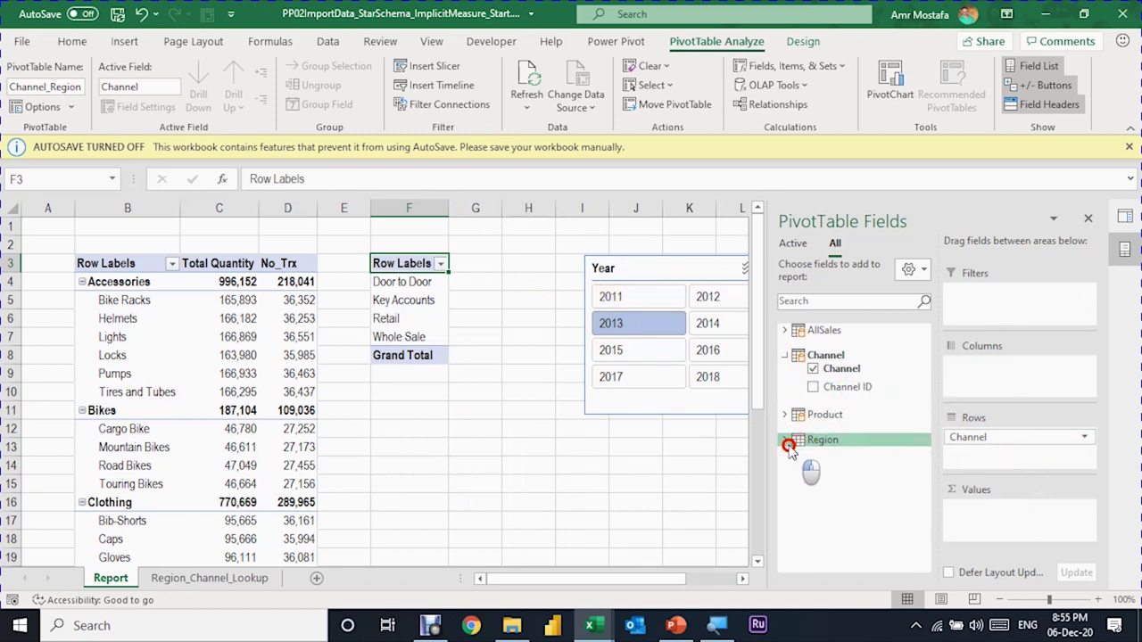
drag(838, 453, 1003, 455)
click(404, 282)
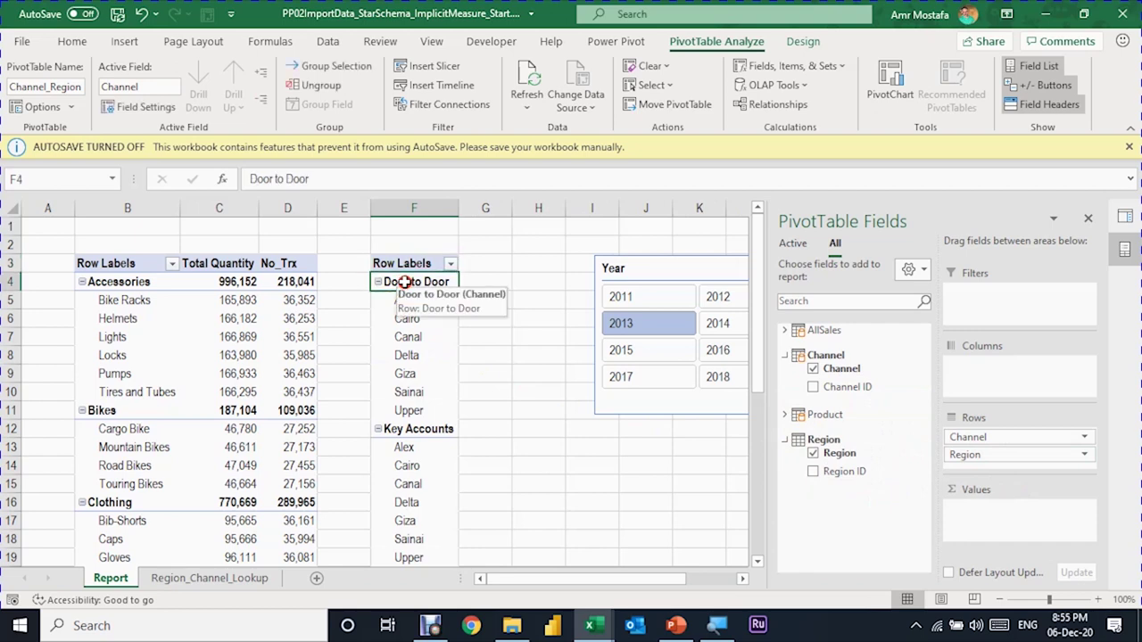
drag(402, 301, 408, 515)
click(412, 430)
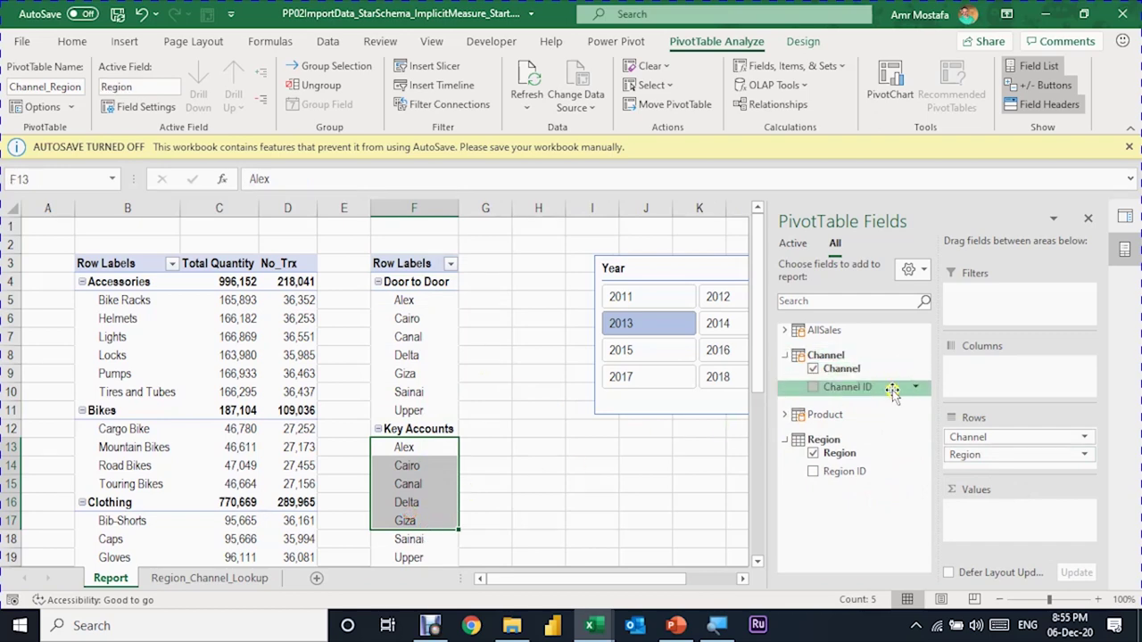
- Add Total Quantity and No_Trx as the pivot's values
click(785, 331)
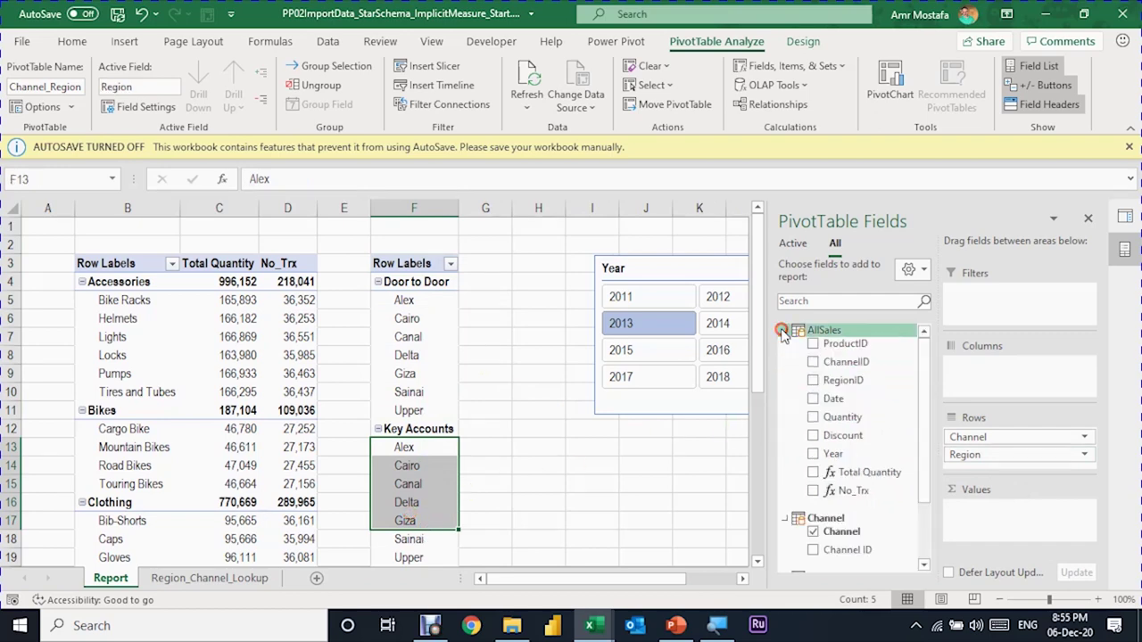
click(814, 473)
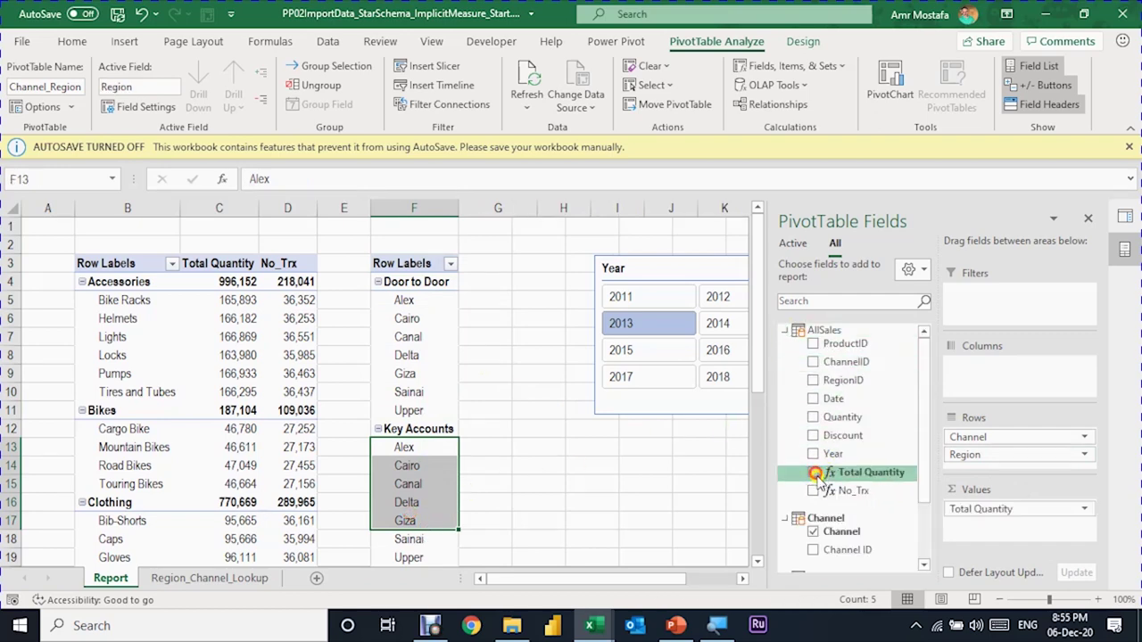
click(814, 491)
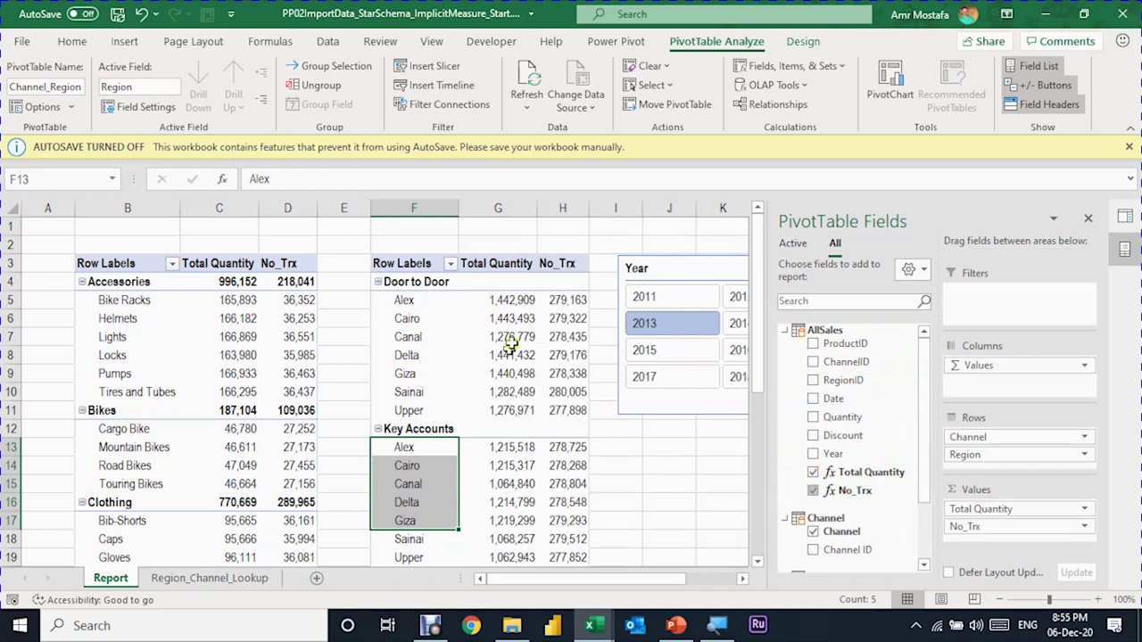
- Show all subtotals at the top of each group, then try the Year slicer on 2011 and 2013
click(521, 286)
click(803, 41)
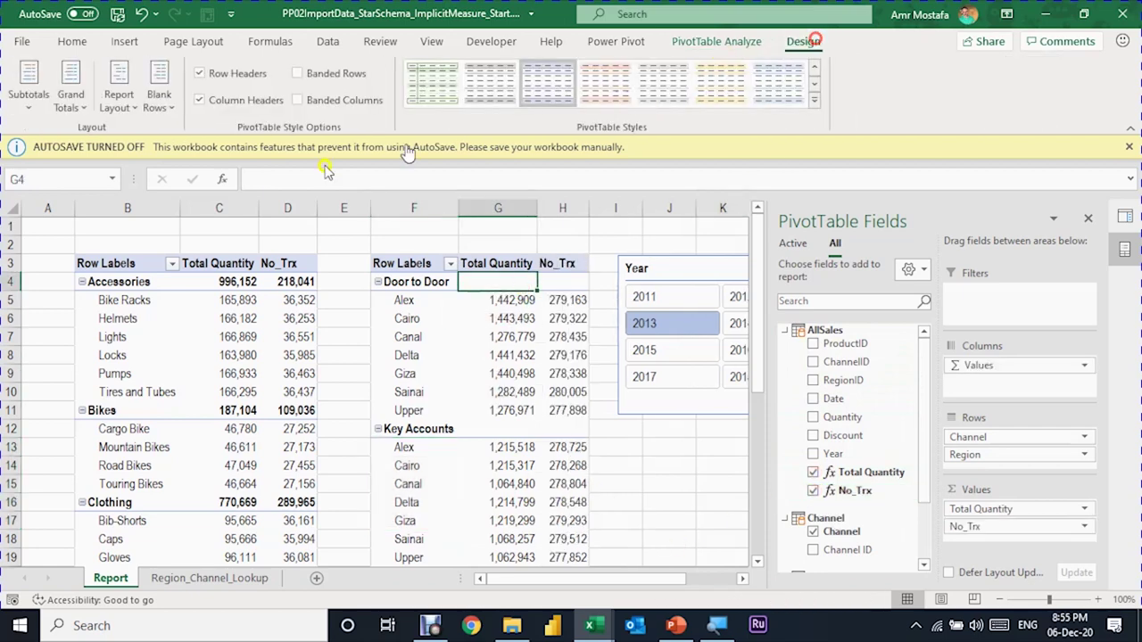
click(29, 82)
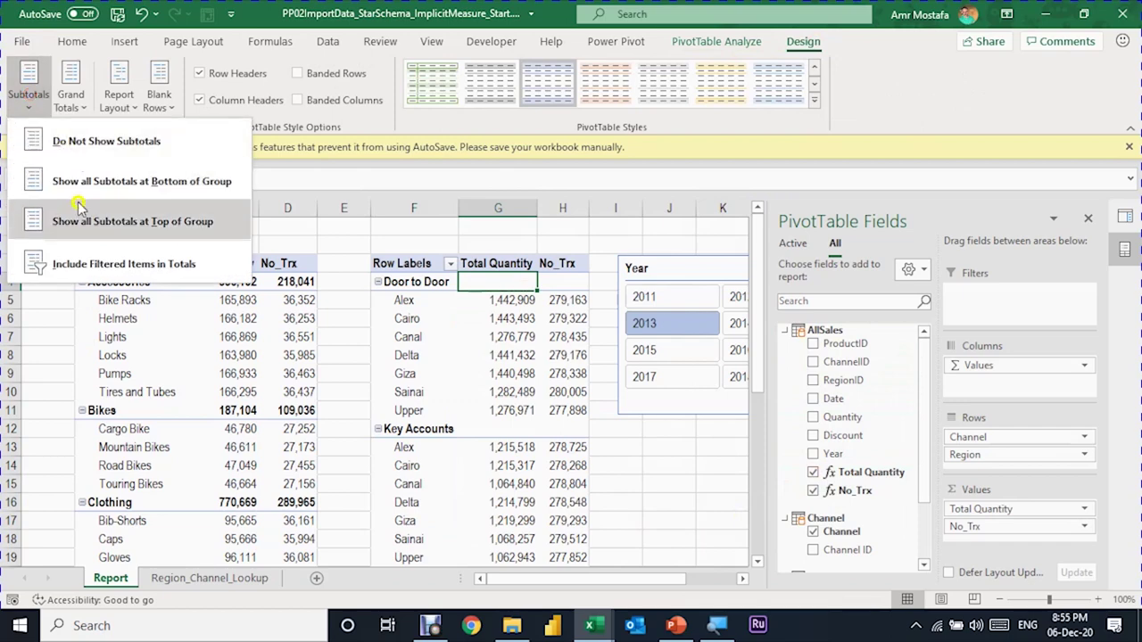
click(85, 223)
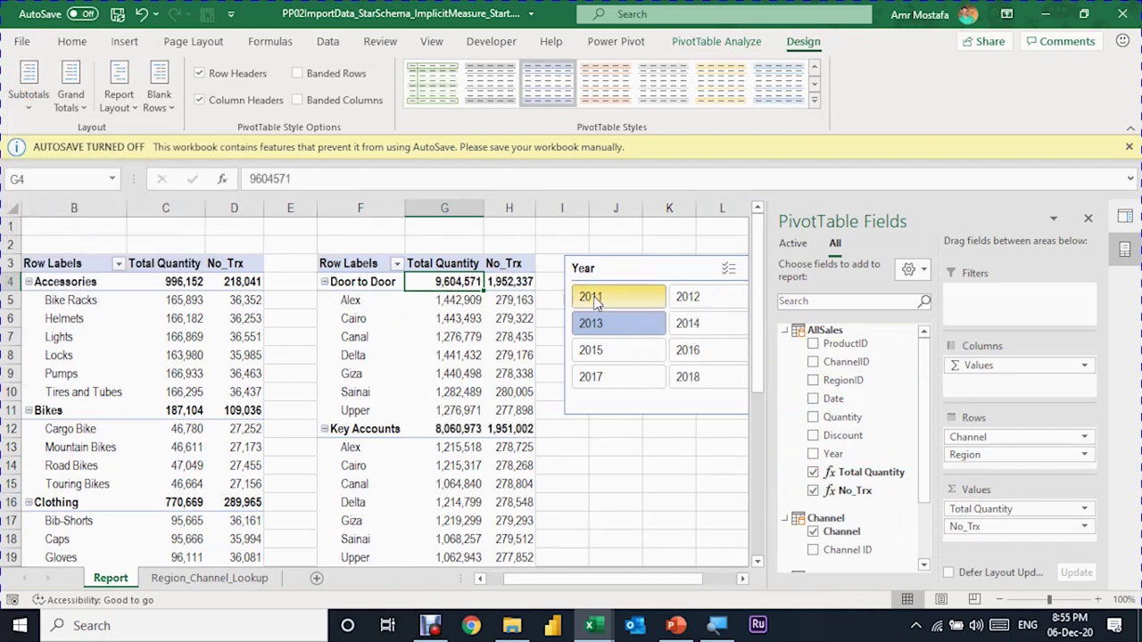
click(594, 298)
click(596, 322)
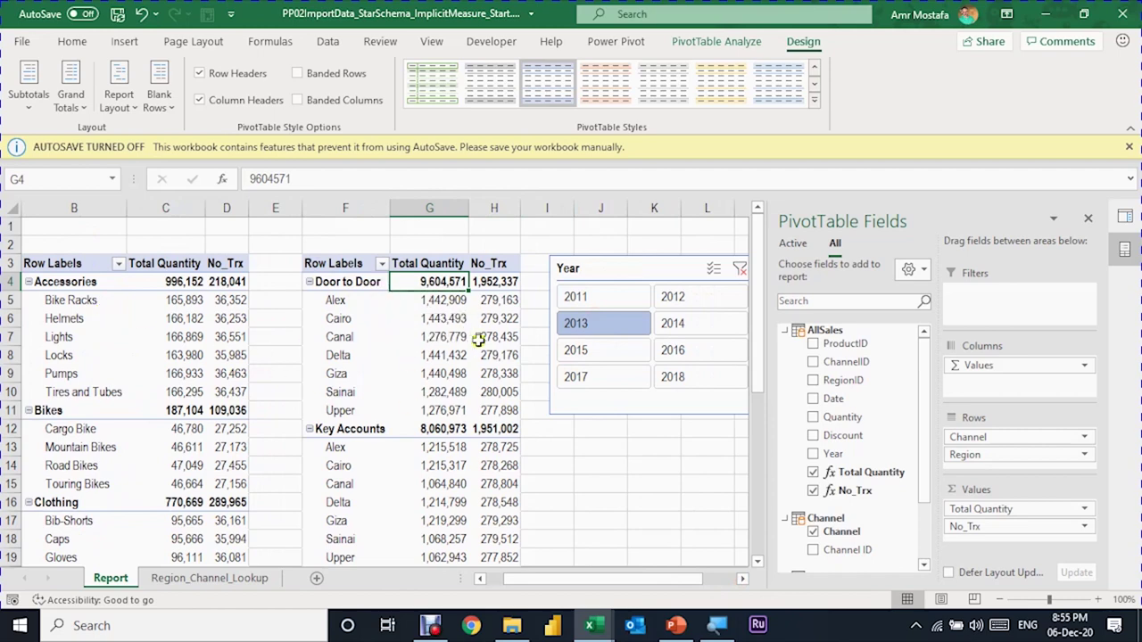
click(624, 268)
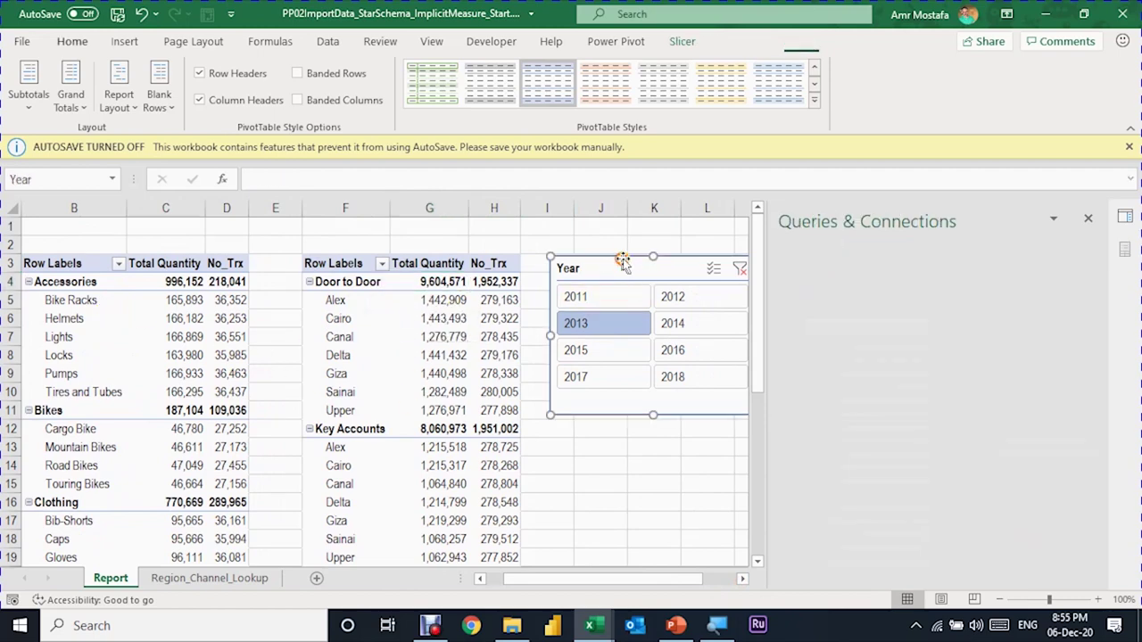
- Connect the Year slicer to the Channel_Region pivot through Report Connections
click(682, 42)
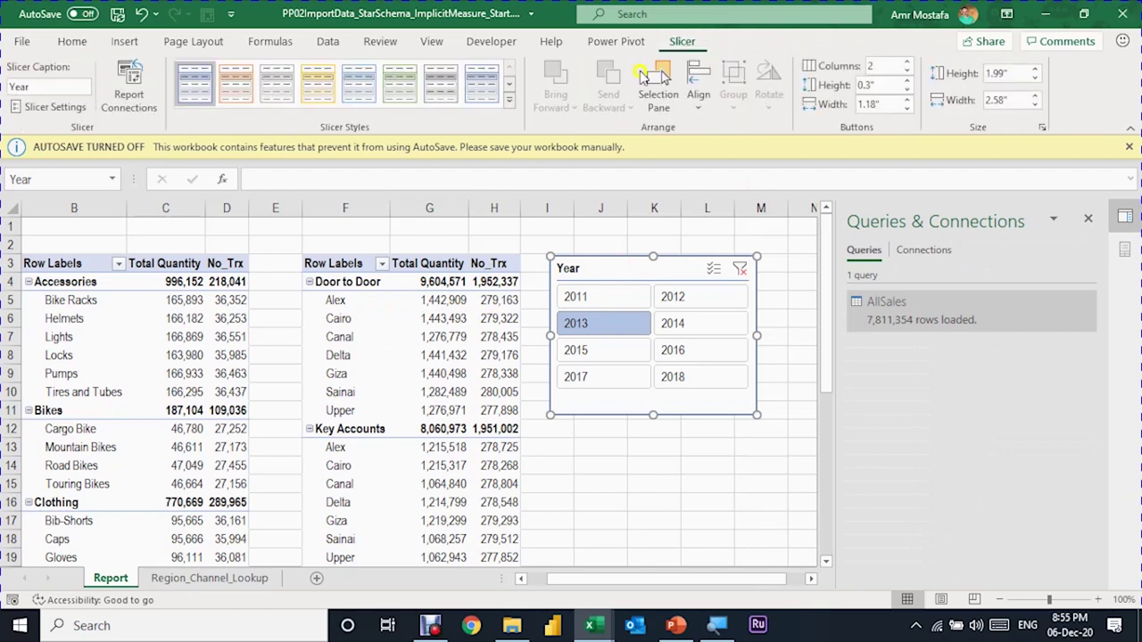
click(134, 80)
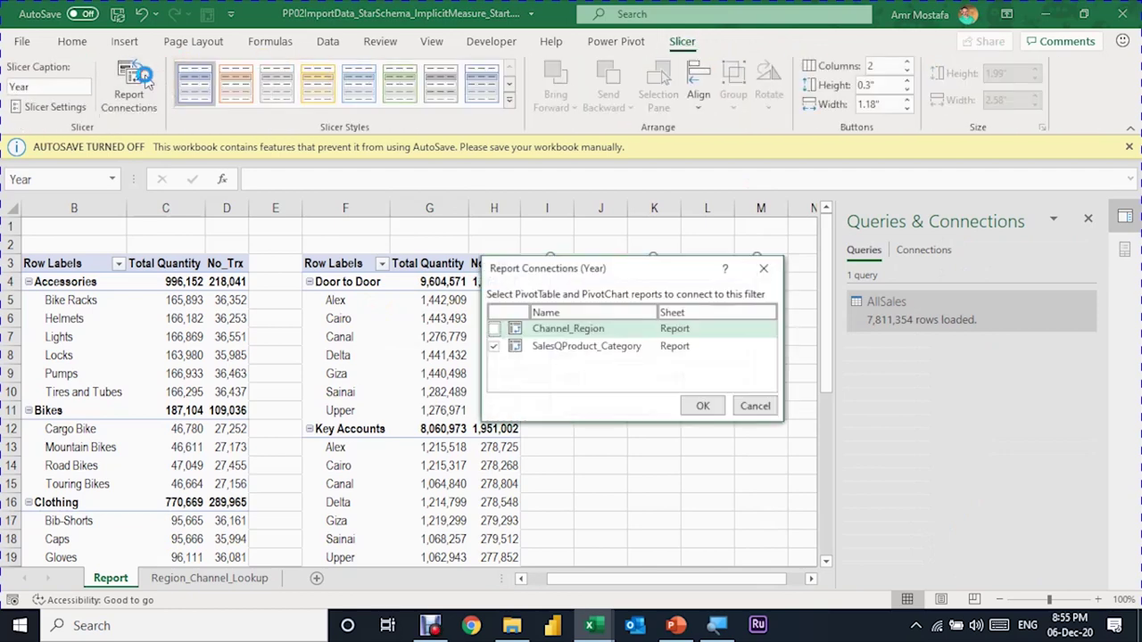
click(576, 332)
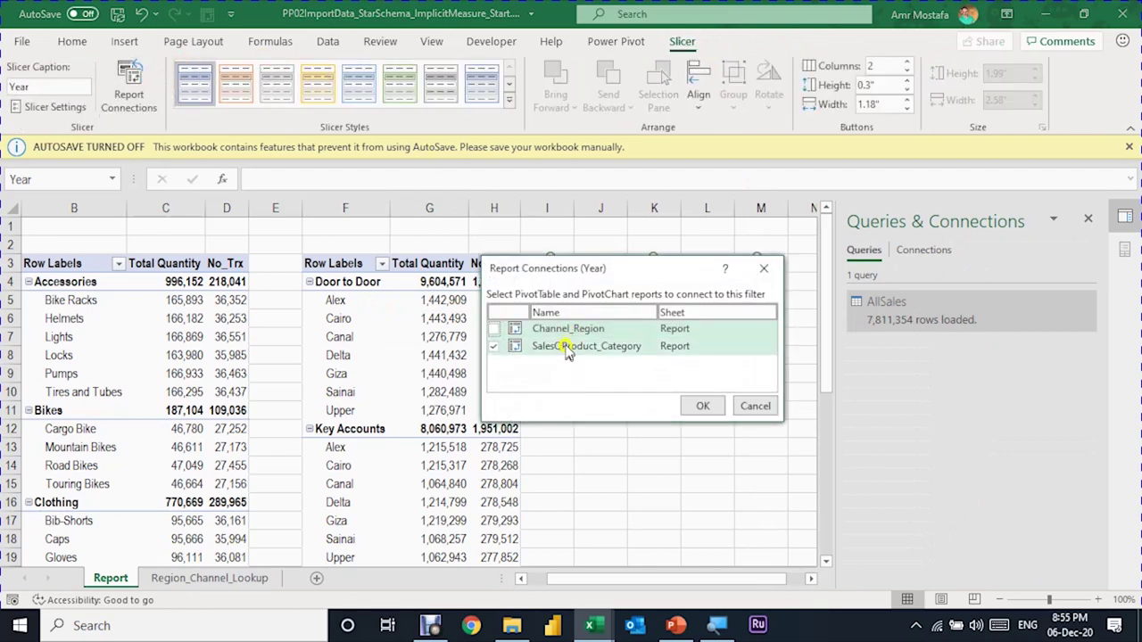
click(493, 328)
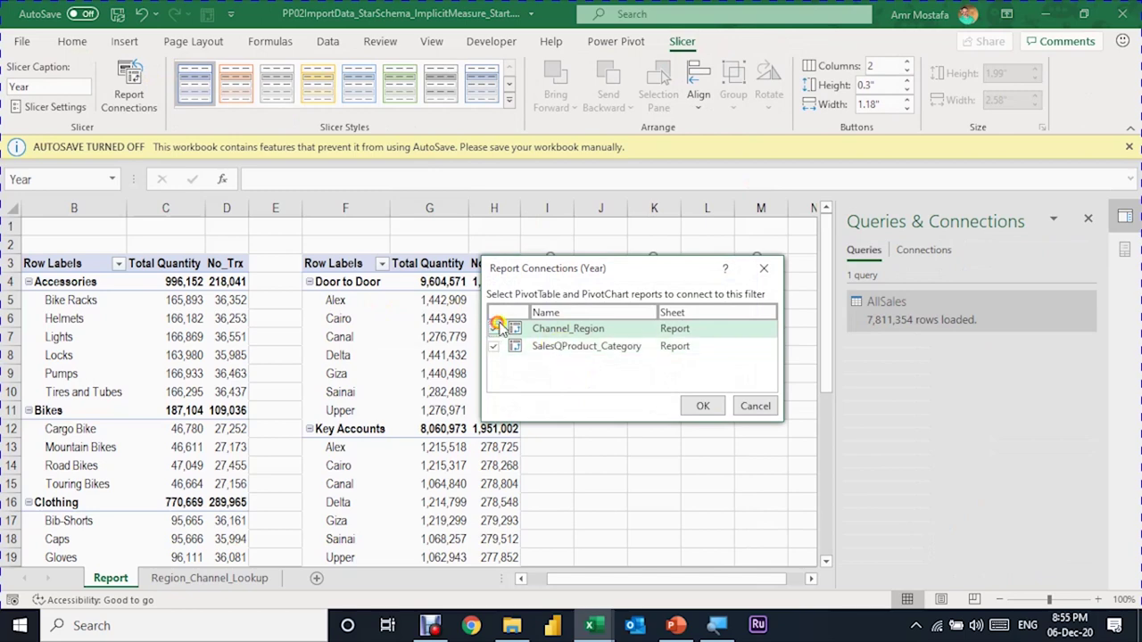
click(692, 406)
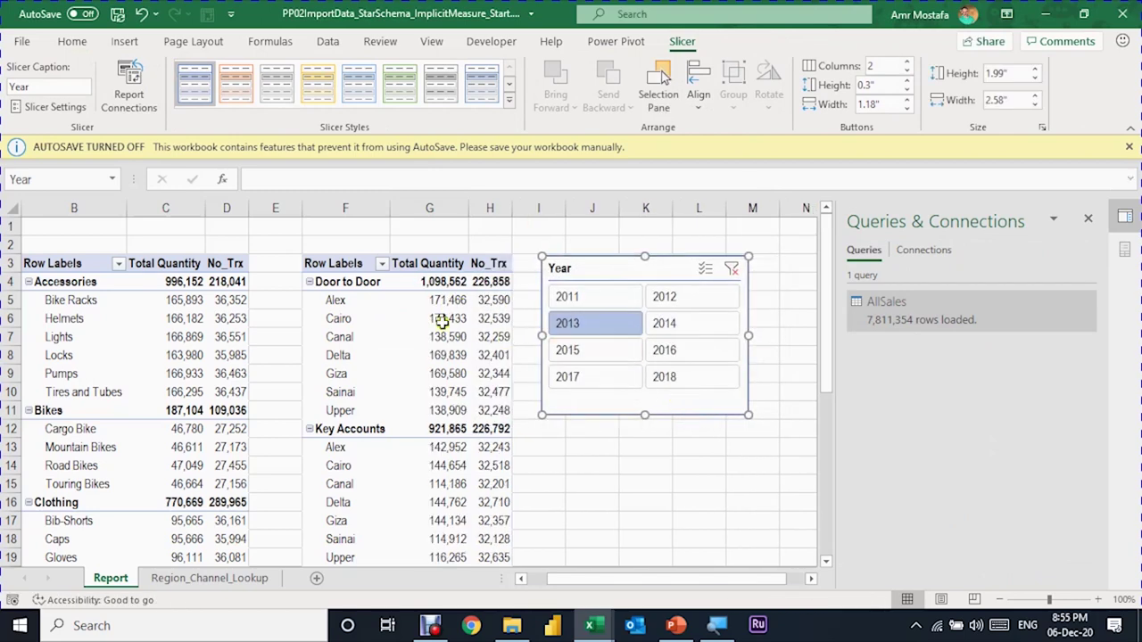
- Test the slicer on both pivots by filtering to 2011, 2012, 2014 and 2016
click(624, 296)
click(676, 301)
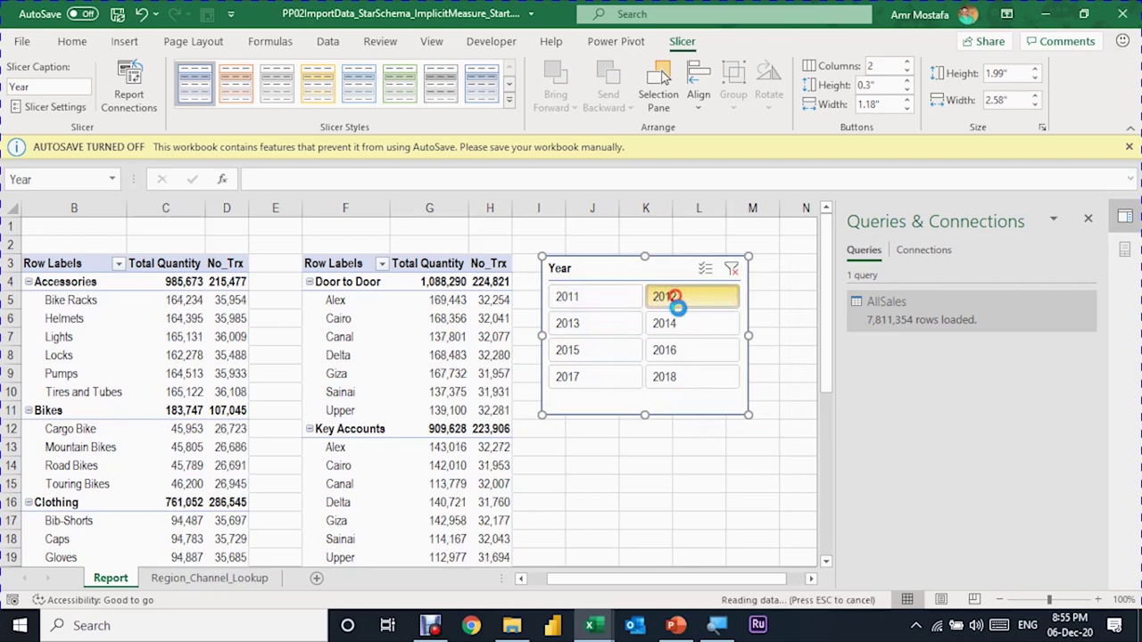
click(683, 323)
click(687, 350)
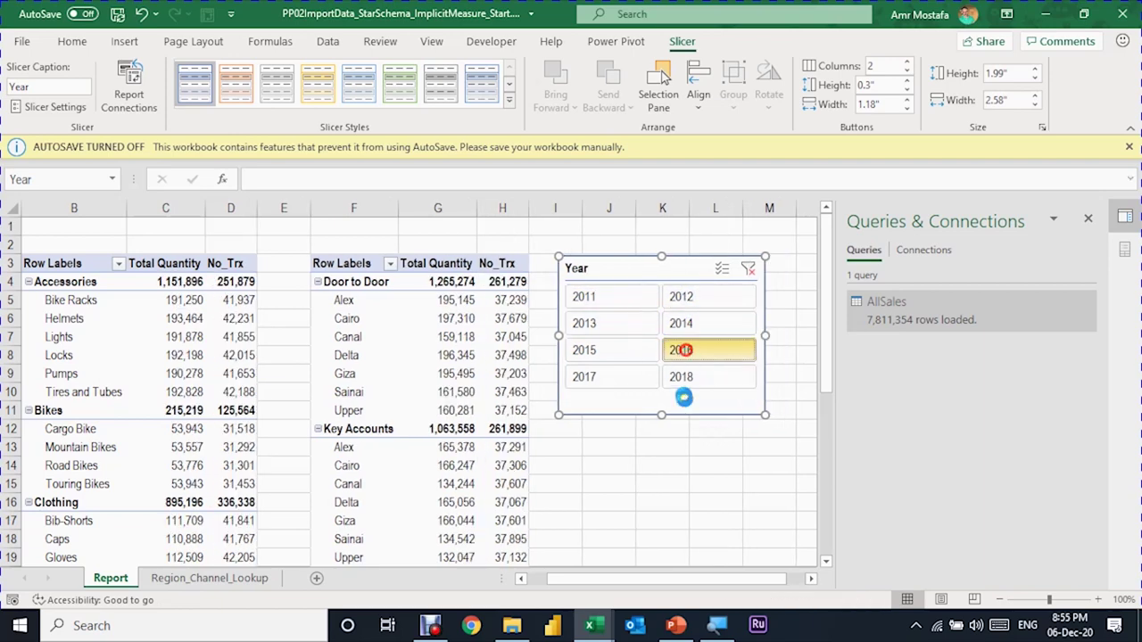
click(486, 323)
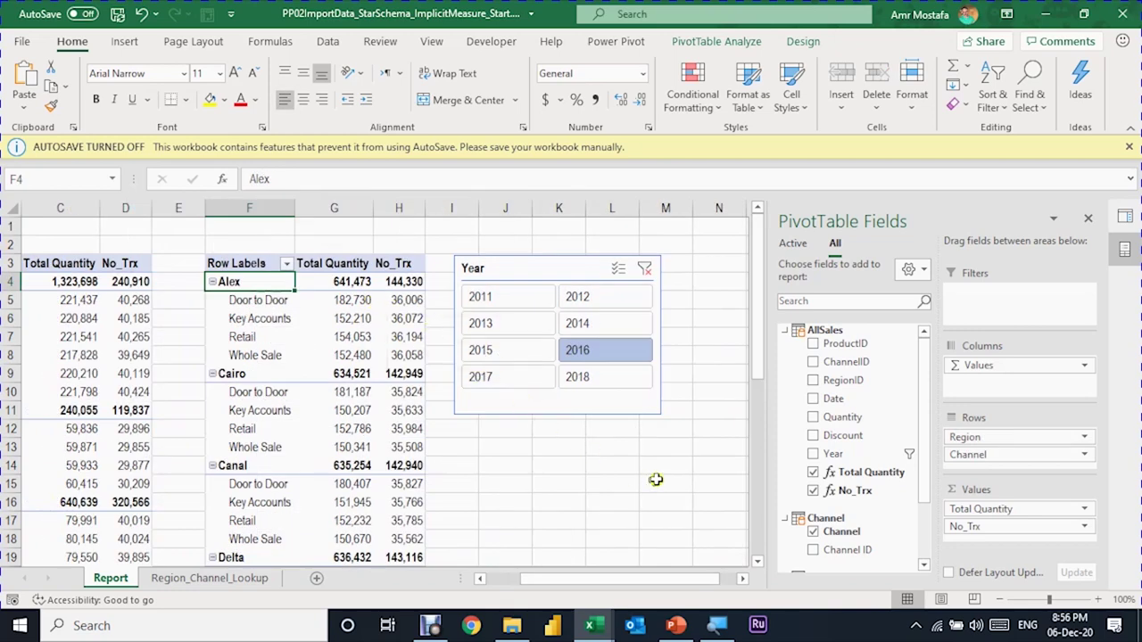
- Start a new measure on the AllSales table and name it AverageQ
click(838, 331)
click(839, 332)
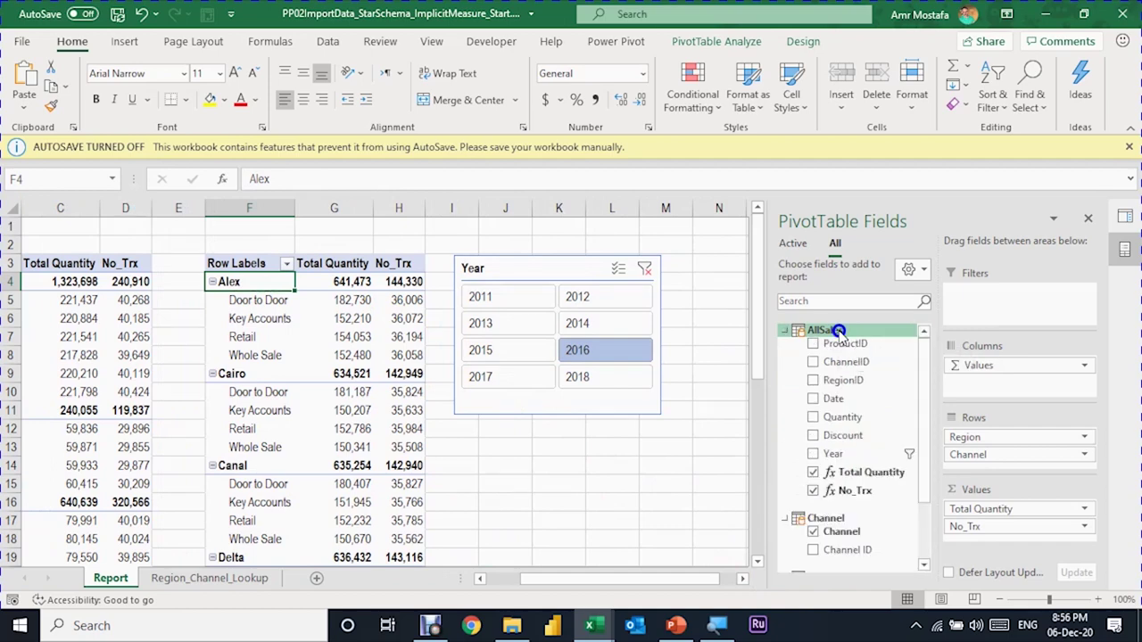
right_click(838, 332)
click(858, 343)
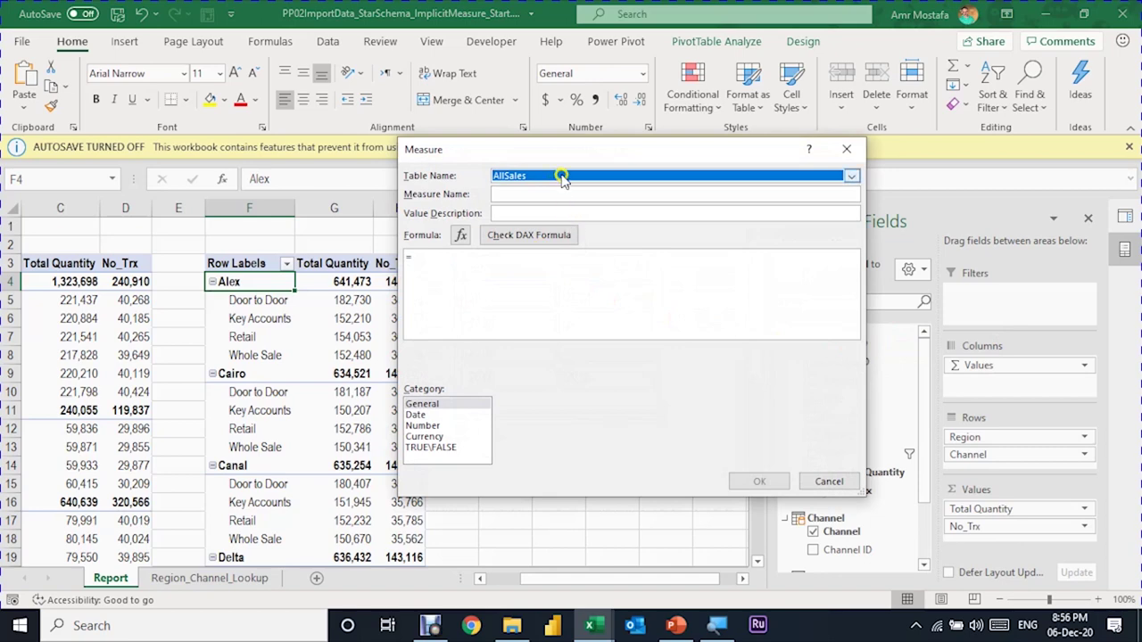
click(525, 195)
text(AverageQ)
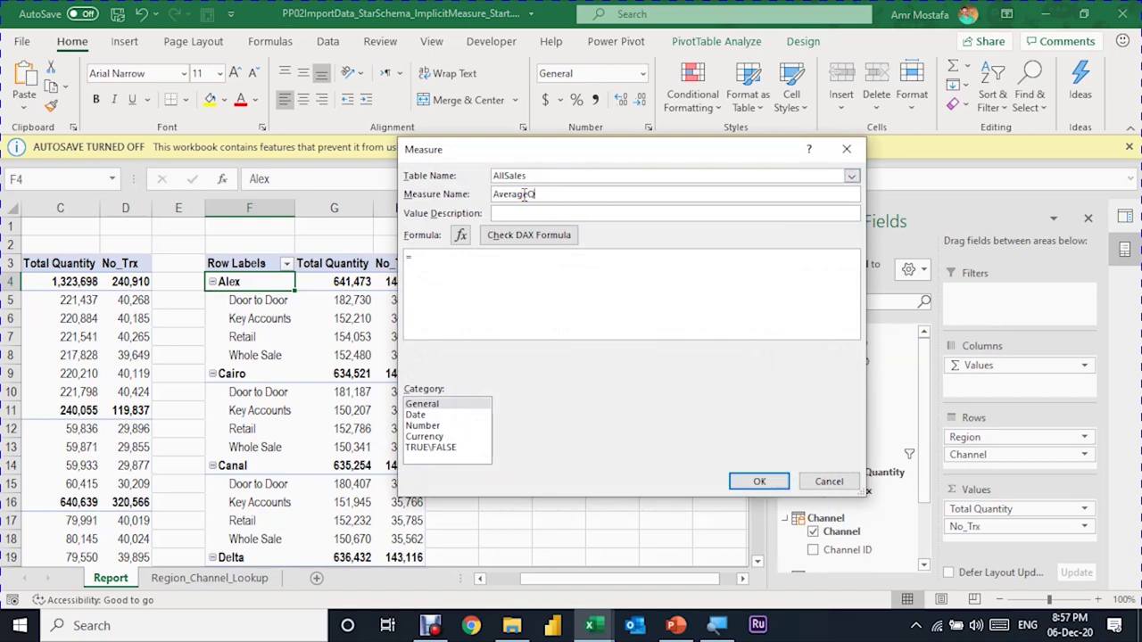
- Enter the formula =[Total Quantity]/[No_Trx] and check the DAX for errors
click(435, 262)
click(432, 263)
drag(474, 149, 616, 196)
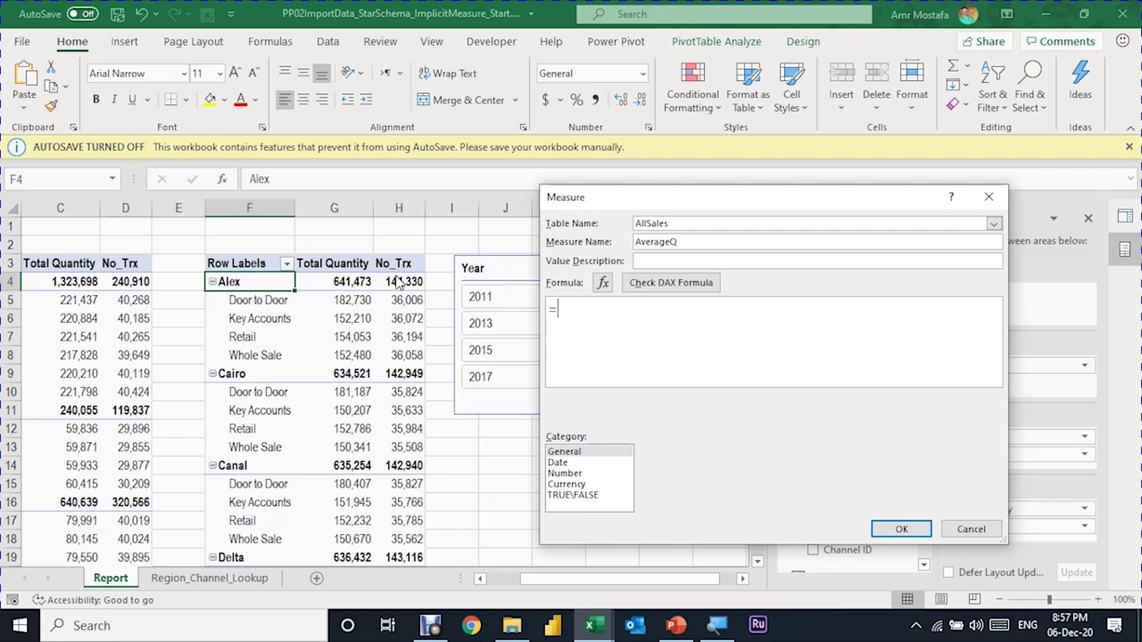
text([)
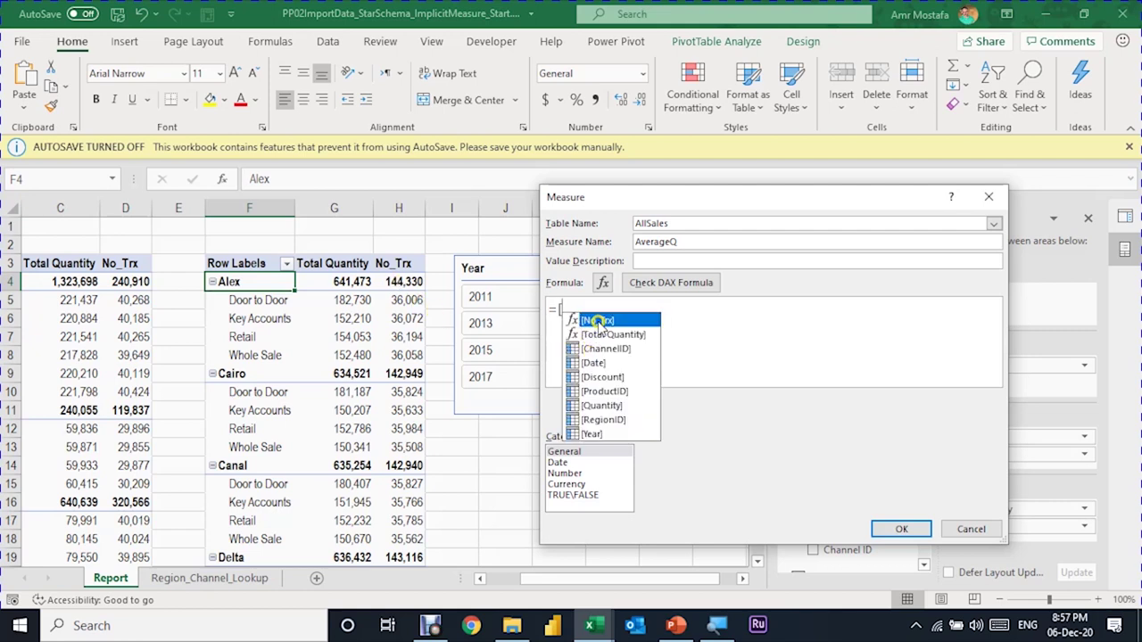
click(610, 335)
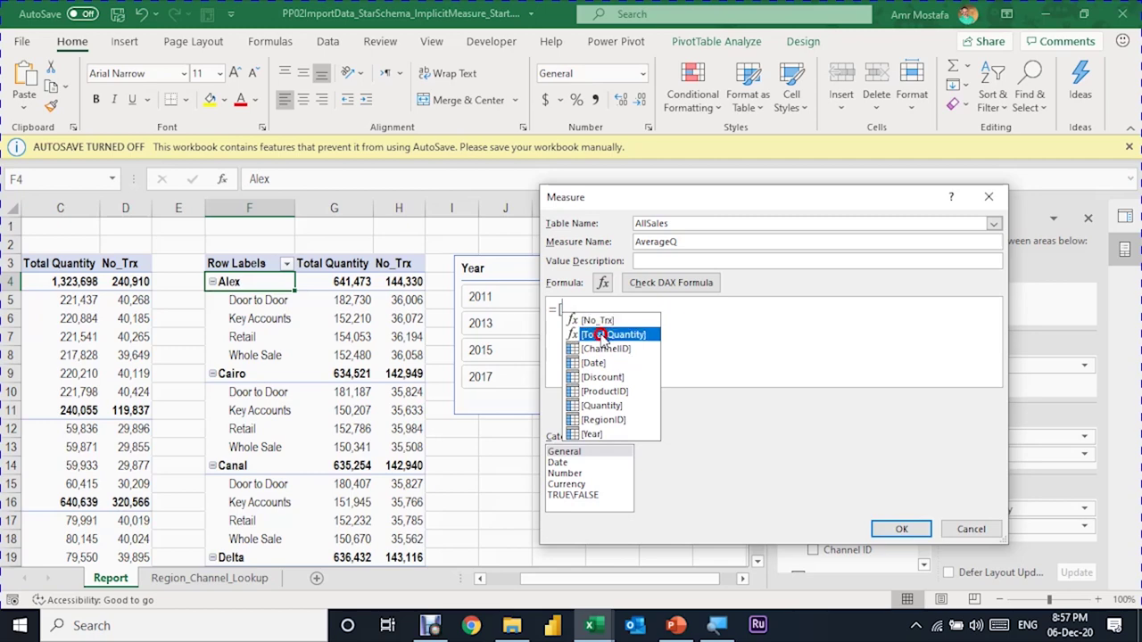
double_click(614, 343)
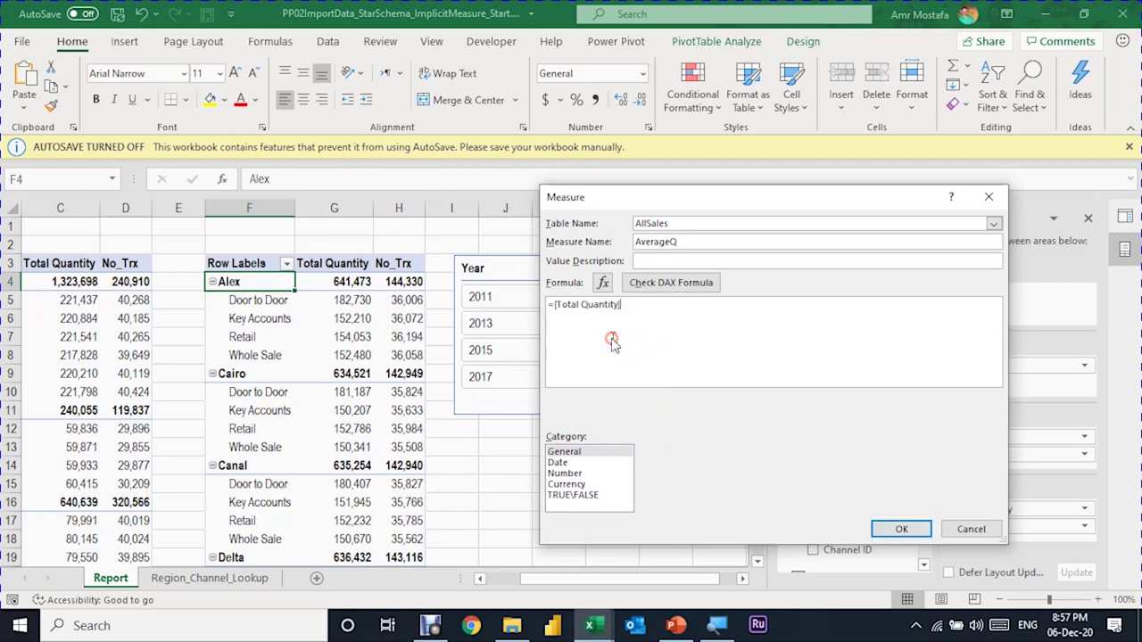
text(/[)
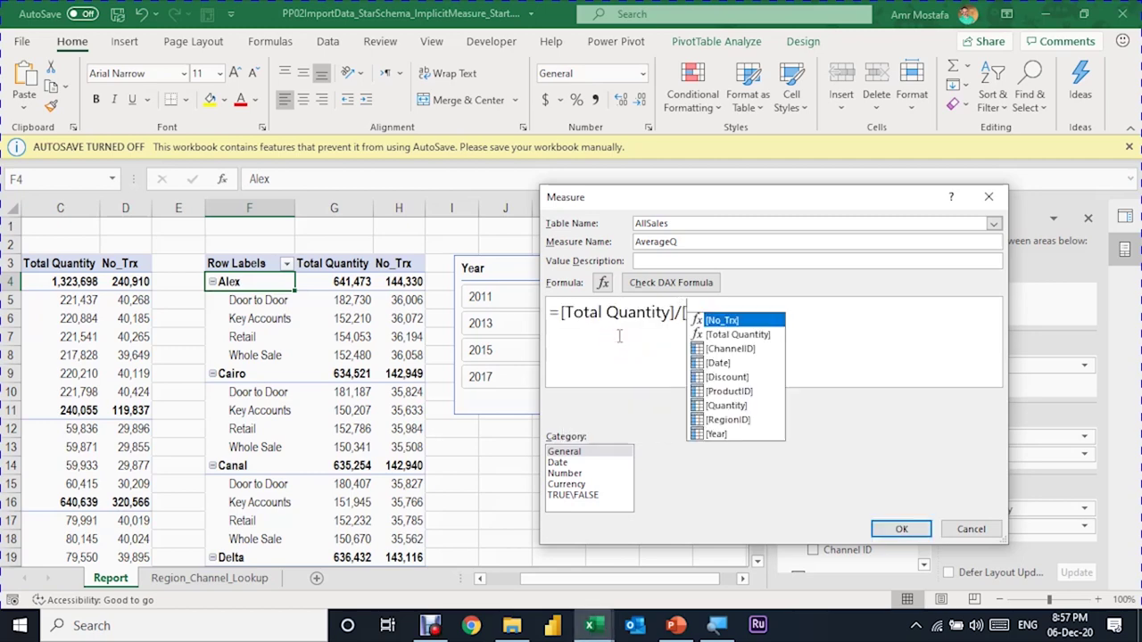
double_click(727, 321)
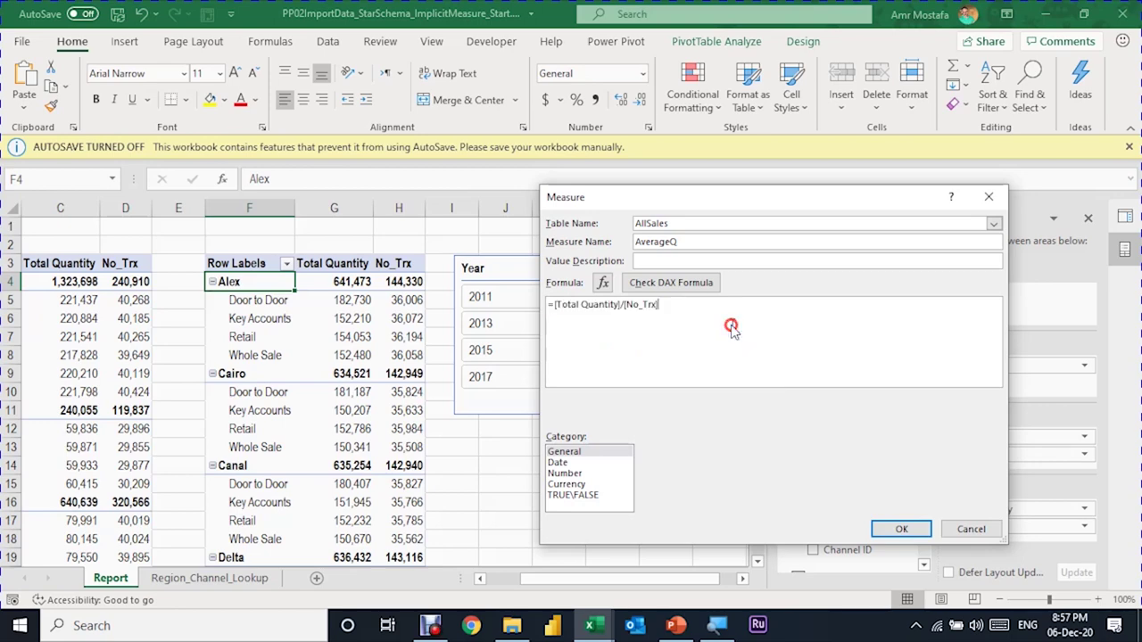
scroll(724, 330, up, 4)
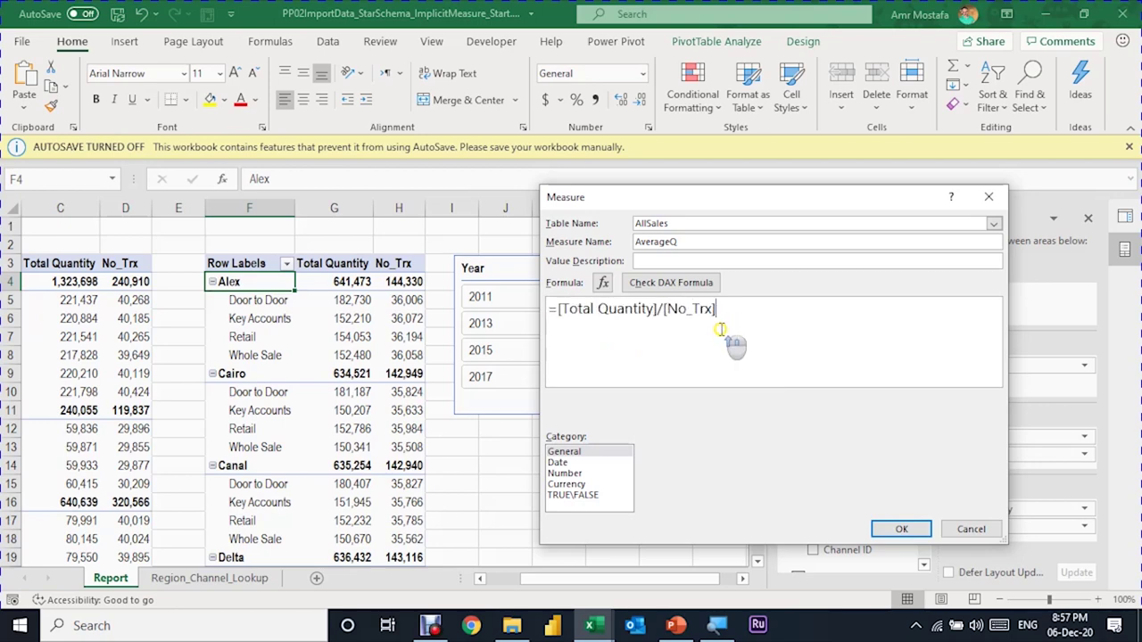
scroll(727, 328, up, 1)
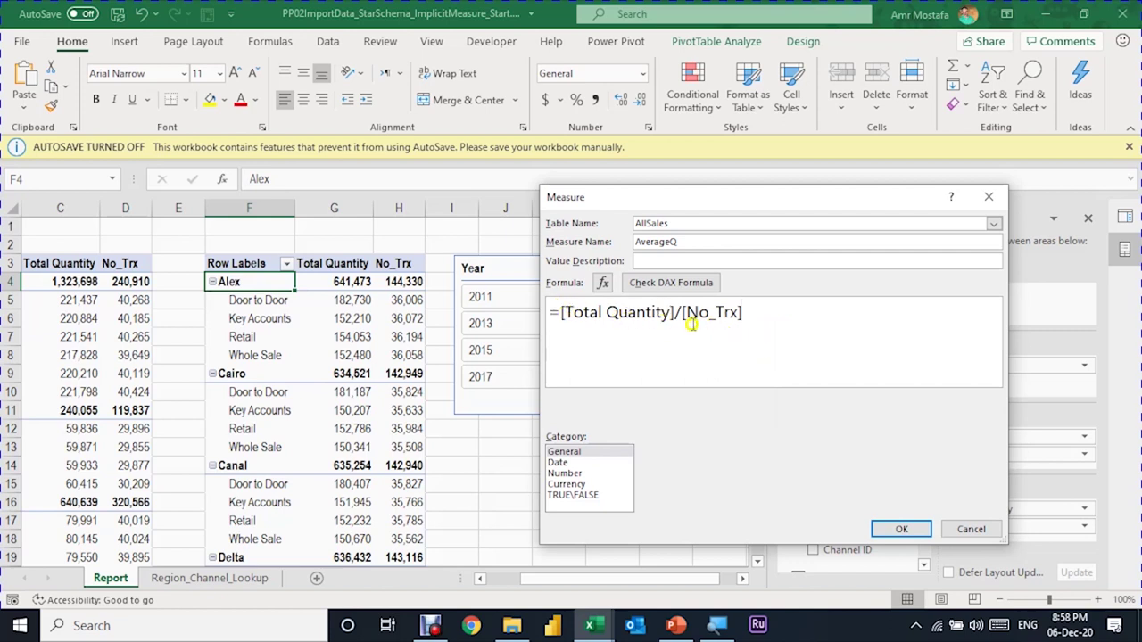
click(661, 295)
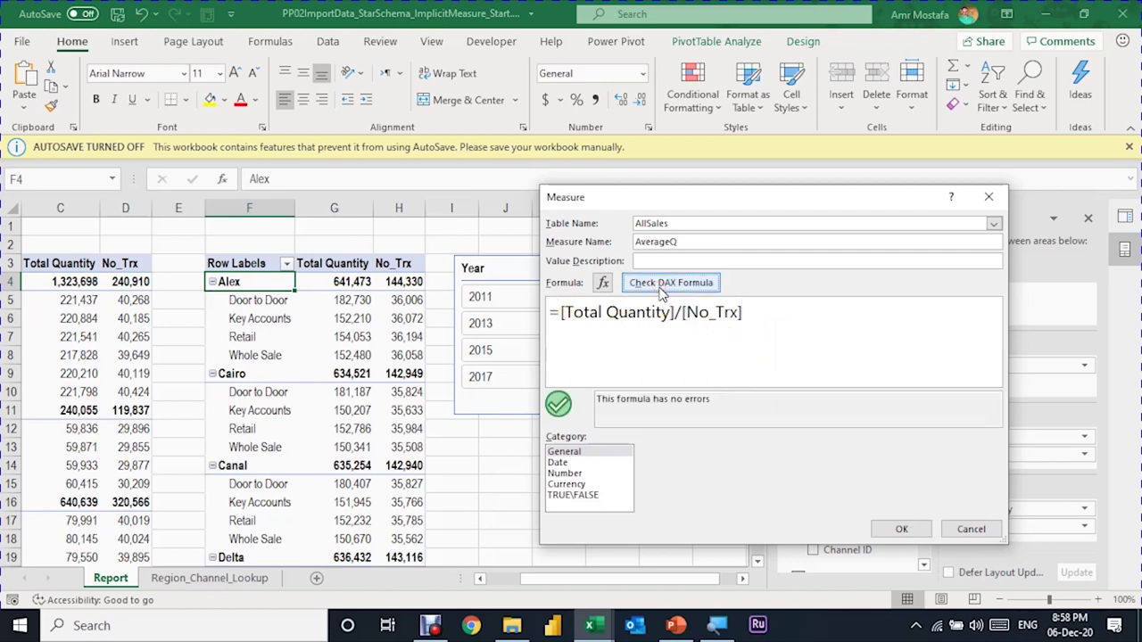
- Format AverageQ as a number with 2 decimal places and create it
click(578, 473)
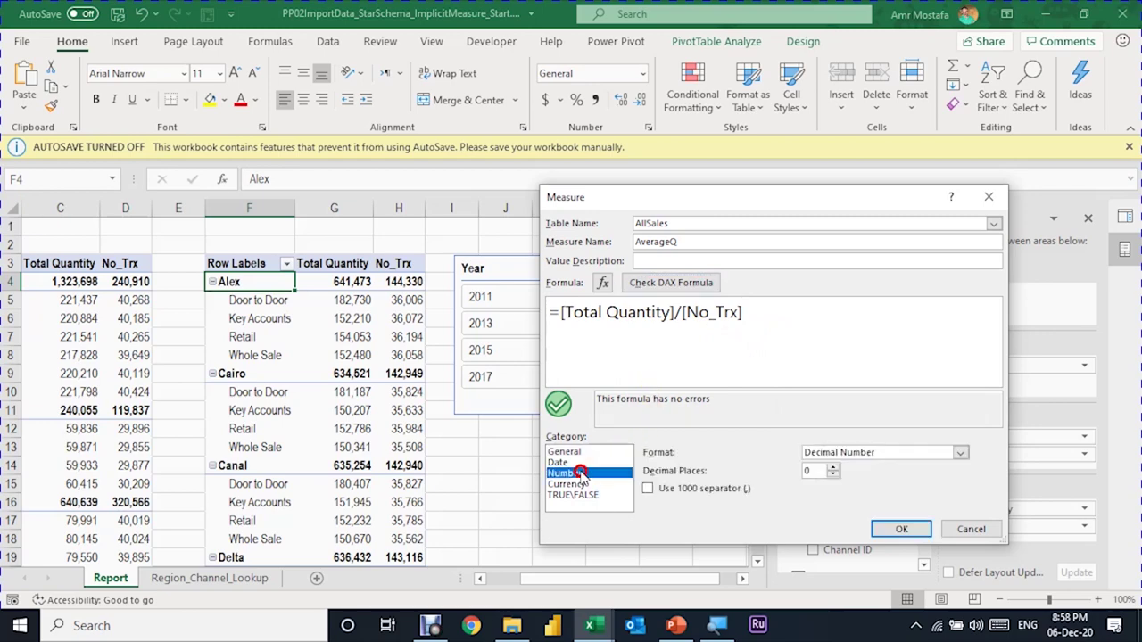
click(832, 467)
click(833, 467)
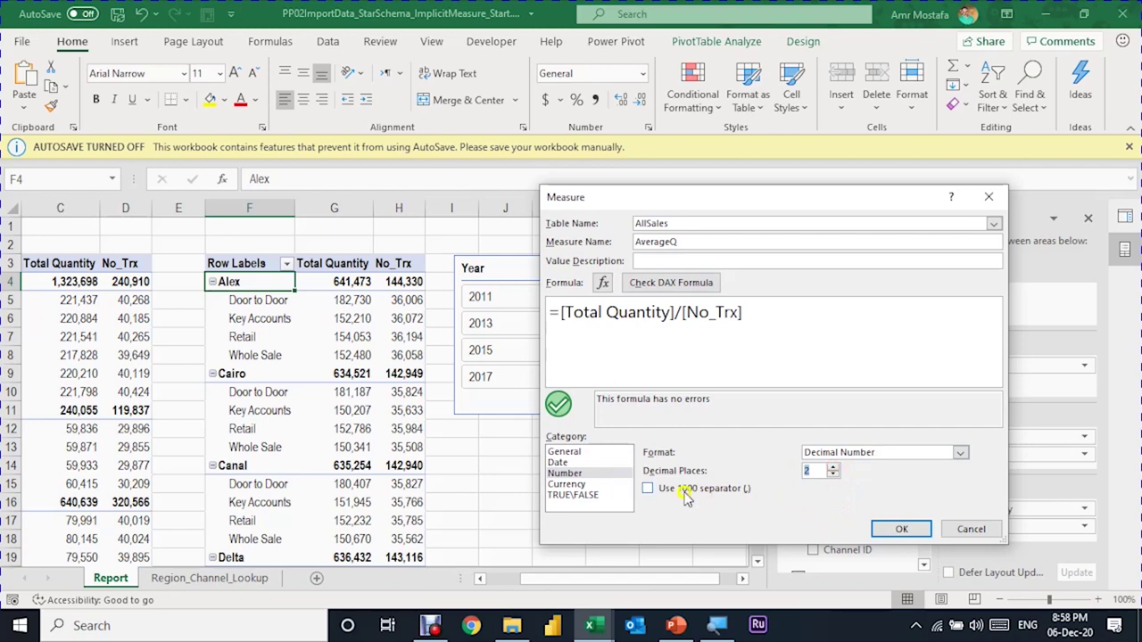
key(Return)
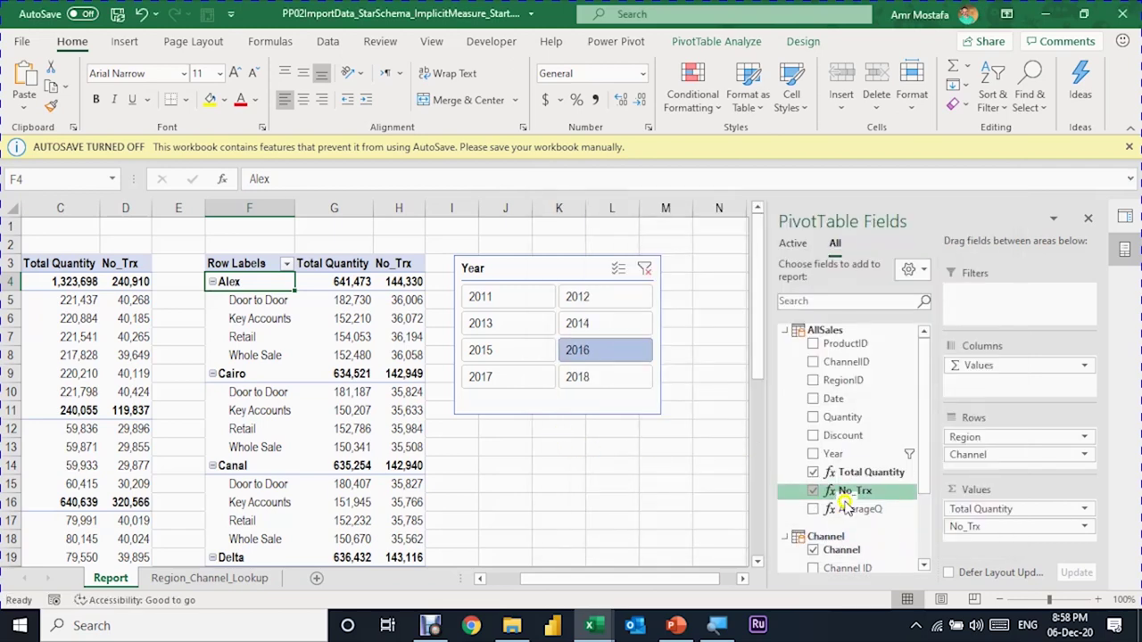
- Add AverageQ to the values of both the Region/Channel and Category/Product pivots
drag(851, 518, 1001, 539)
click(78, 318)
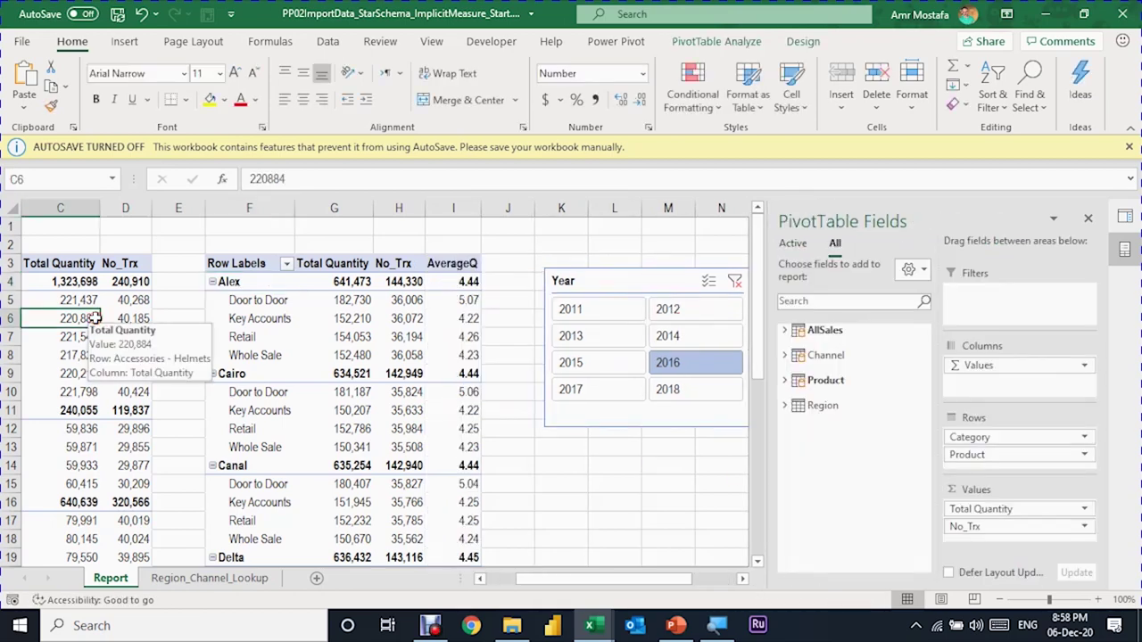
click(784, 330)
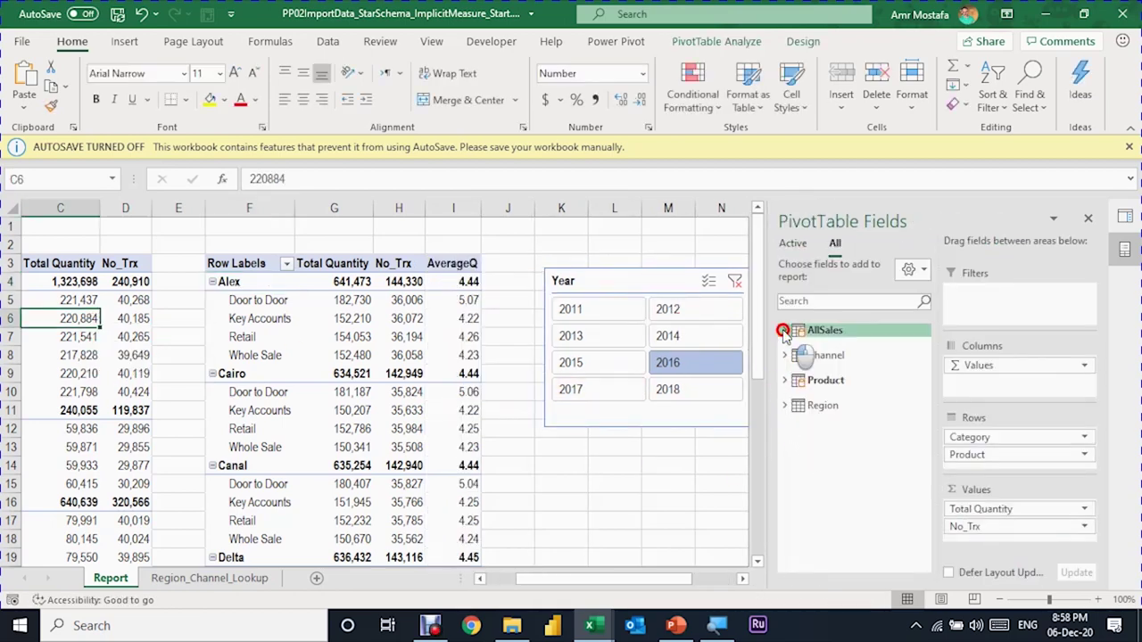
click(813, 509)
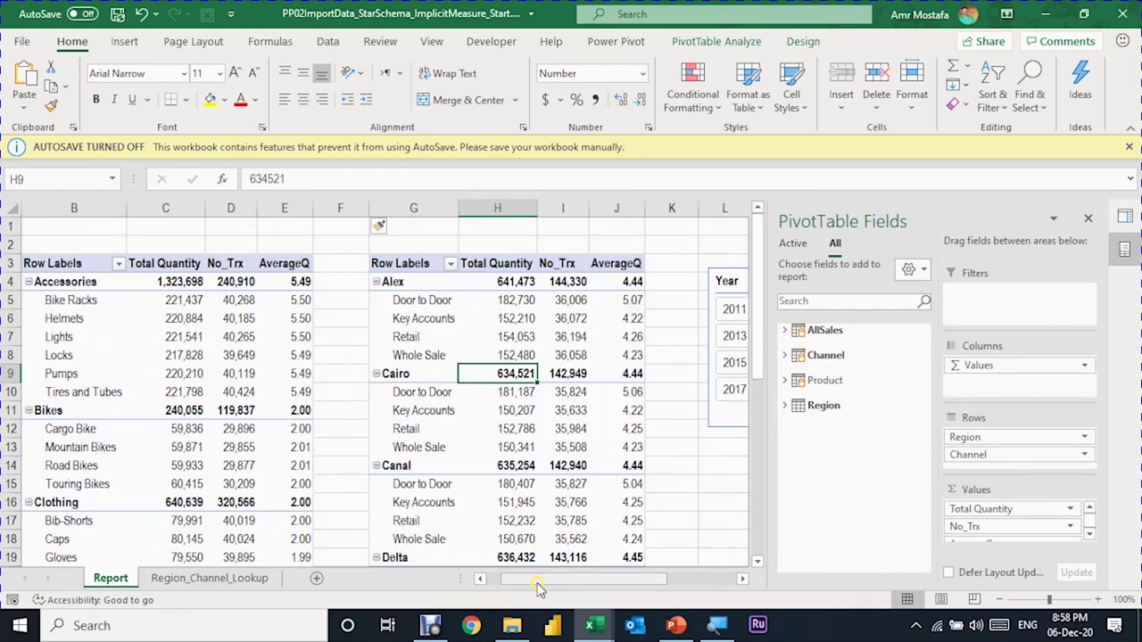
drag(526, 578, 490, 578)
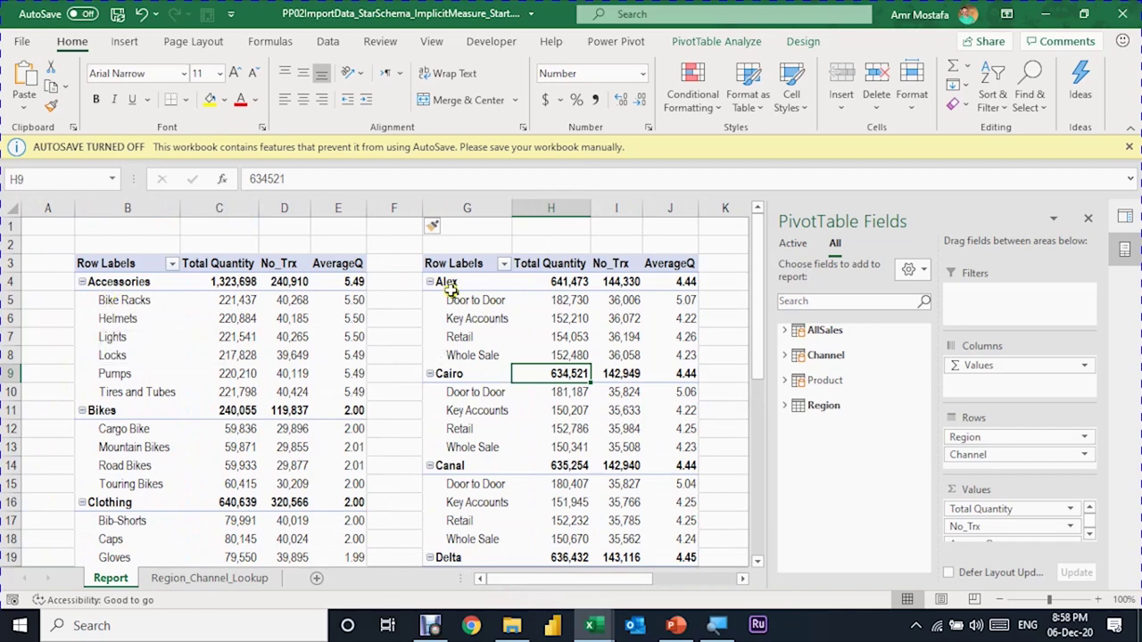
drag(538, 586, 580, 581)
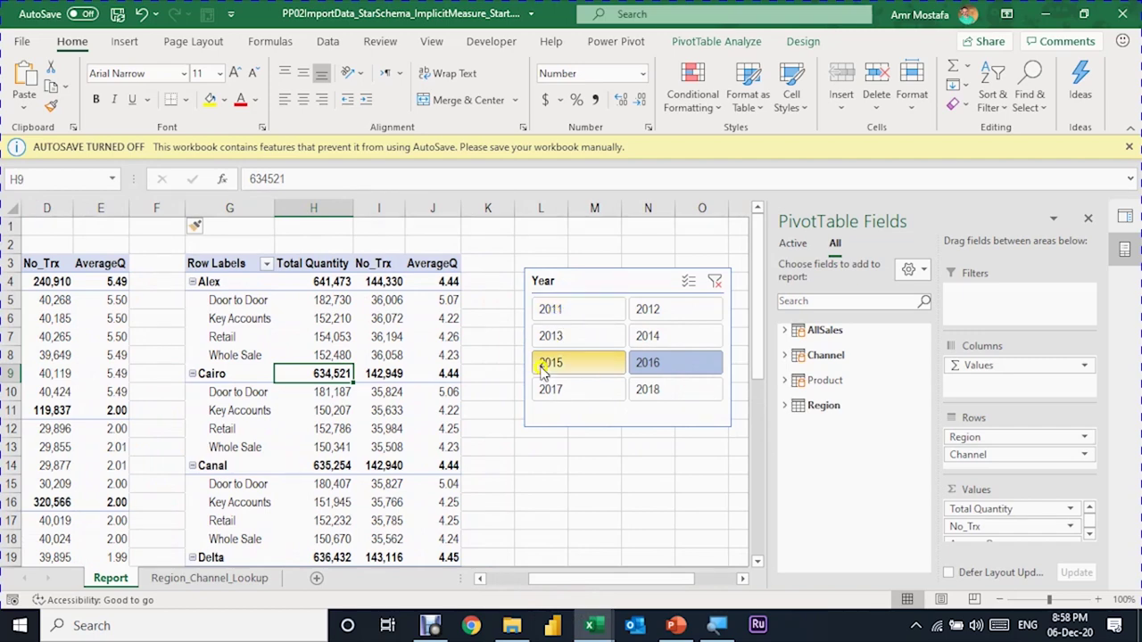
- Bring up the Load folder holding the Sales2011–2018 CSV files
click(264, 319)
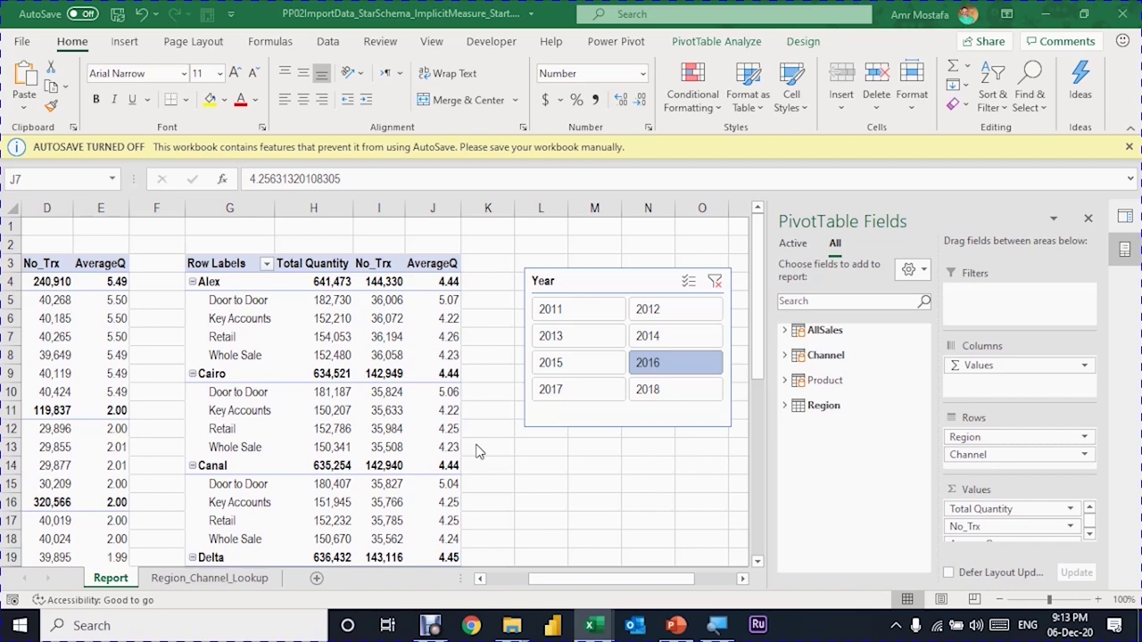
click(533, 578)
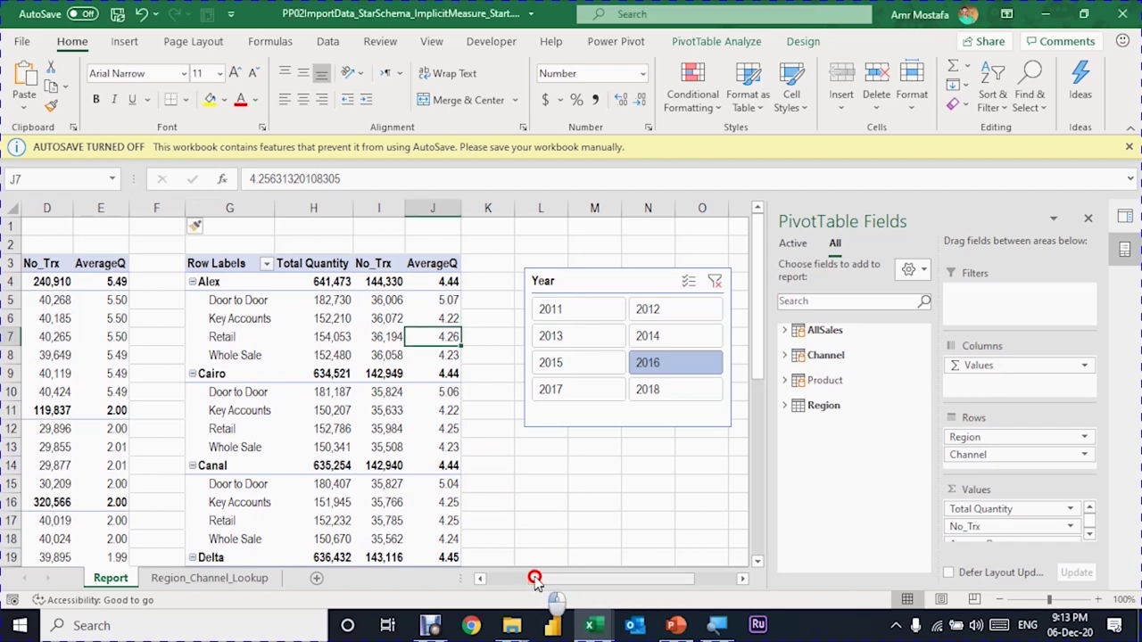
drag(534, 578, 489, 578)
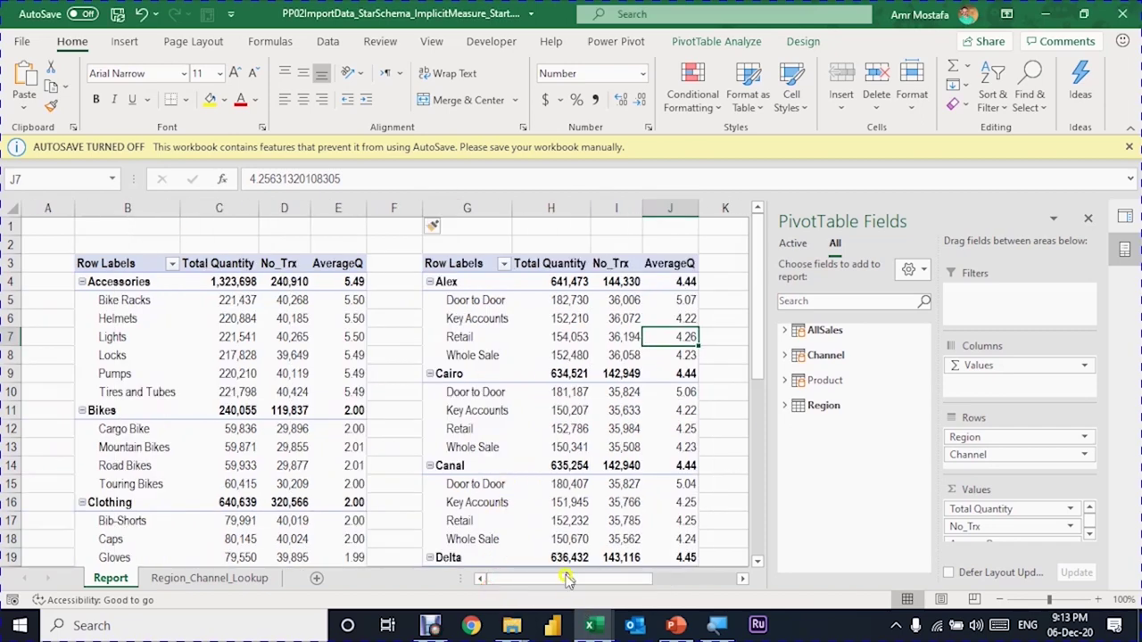
click(606, 582)
drag(606, 582, 657, 581)
click(511, 624)
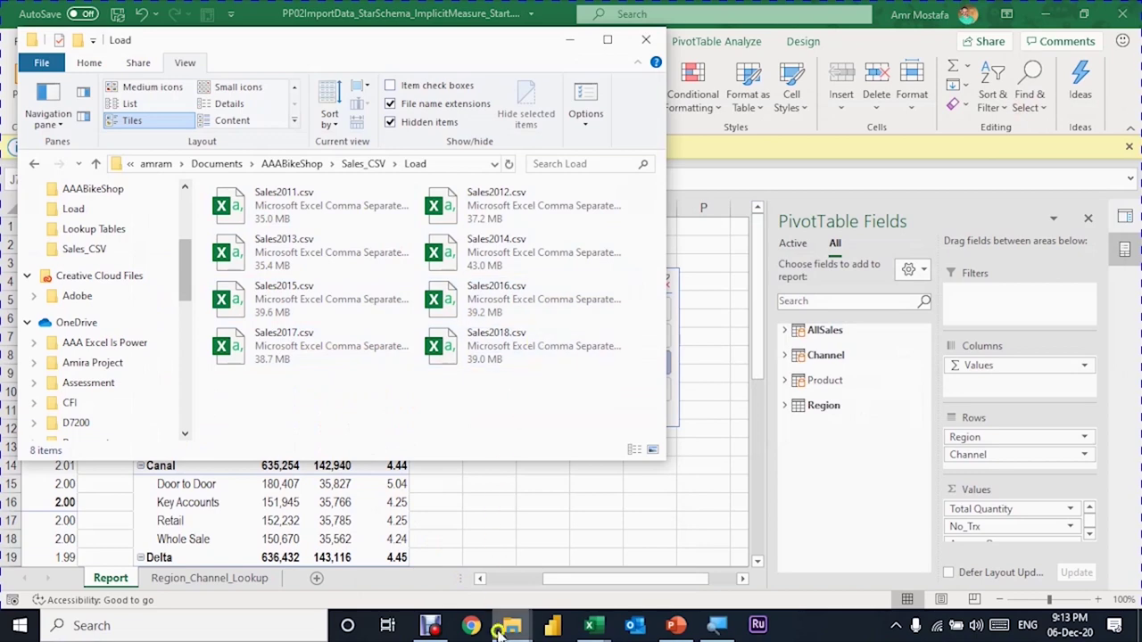
- Move Sales2019.csv and Sales2020.csv from Sales_CSV into Load, then minimize both folder windows
mouse_move(511, 626)
click(584, 535)
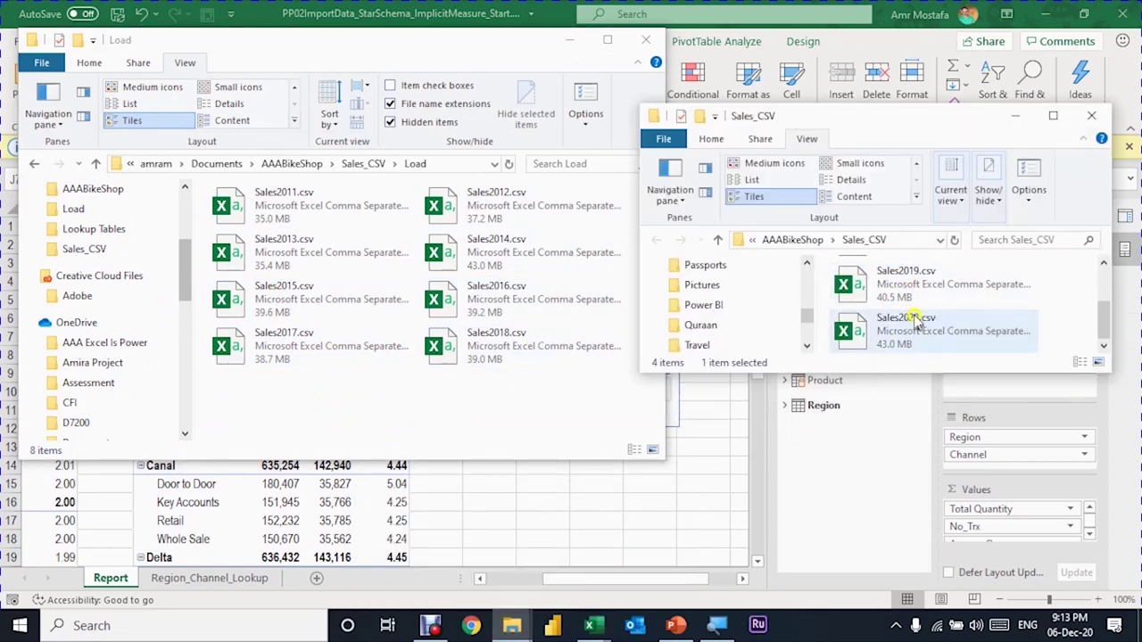
click(901, 290)
ctrl+click(903, 339)
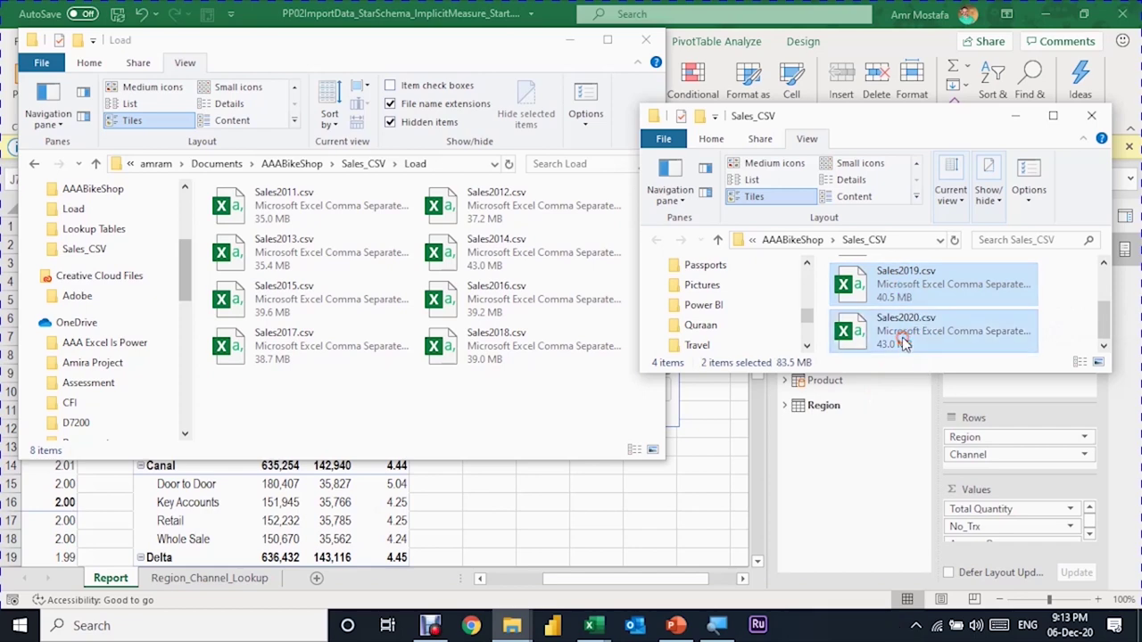
drag(903, 344, 319, 404)
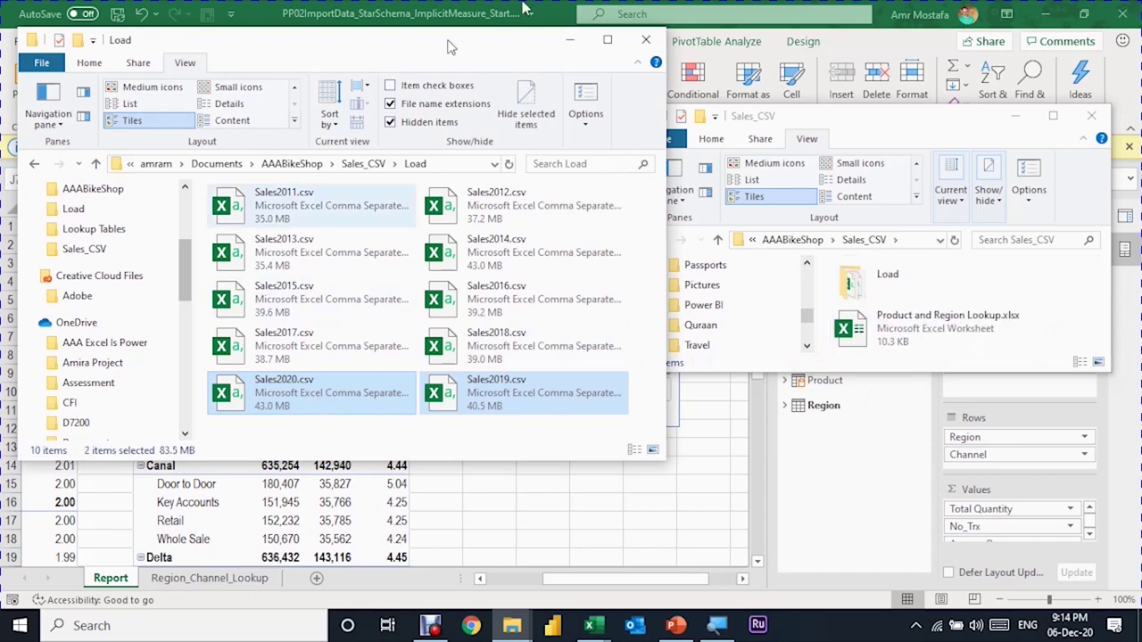
click(571, 41)
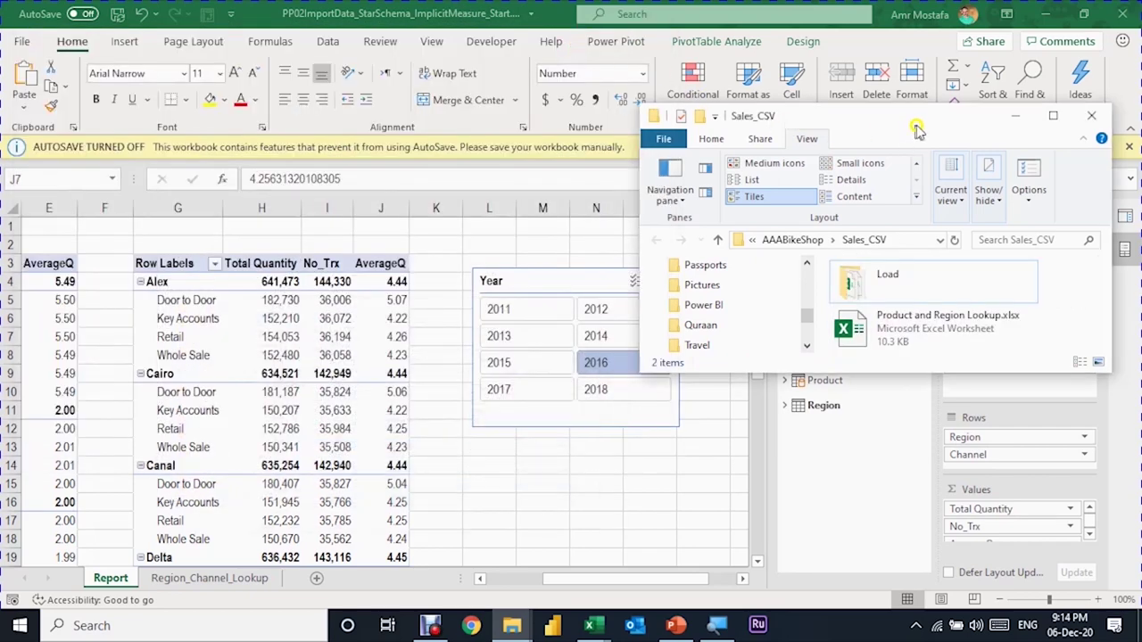
click(1015, 116)
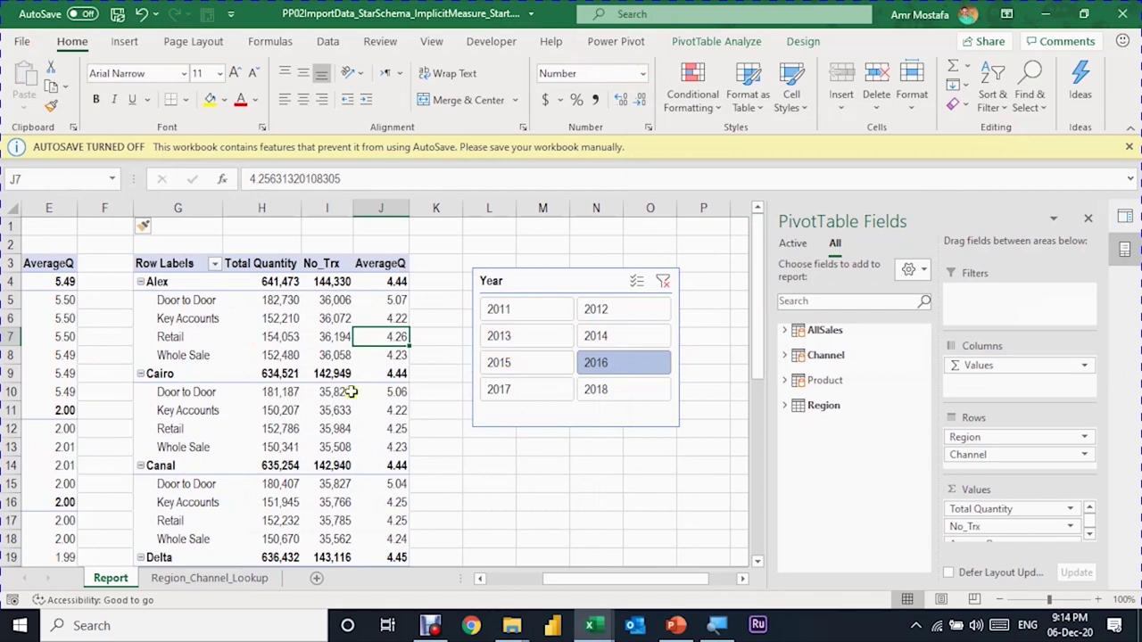
- Run Data > Refresh All so the pivots and Year slicer pick up 2019 and 2020
click(260, 312)
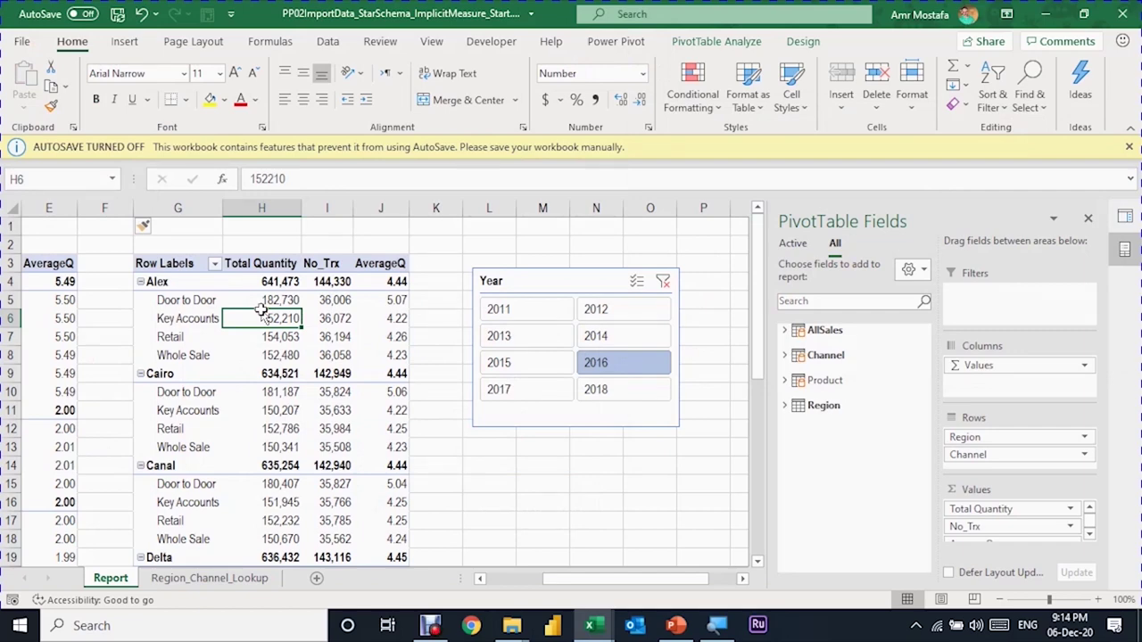
click(330, 42)
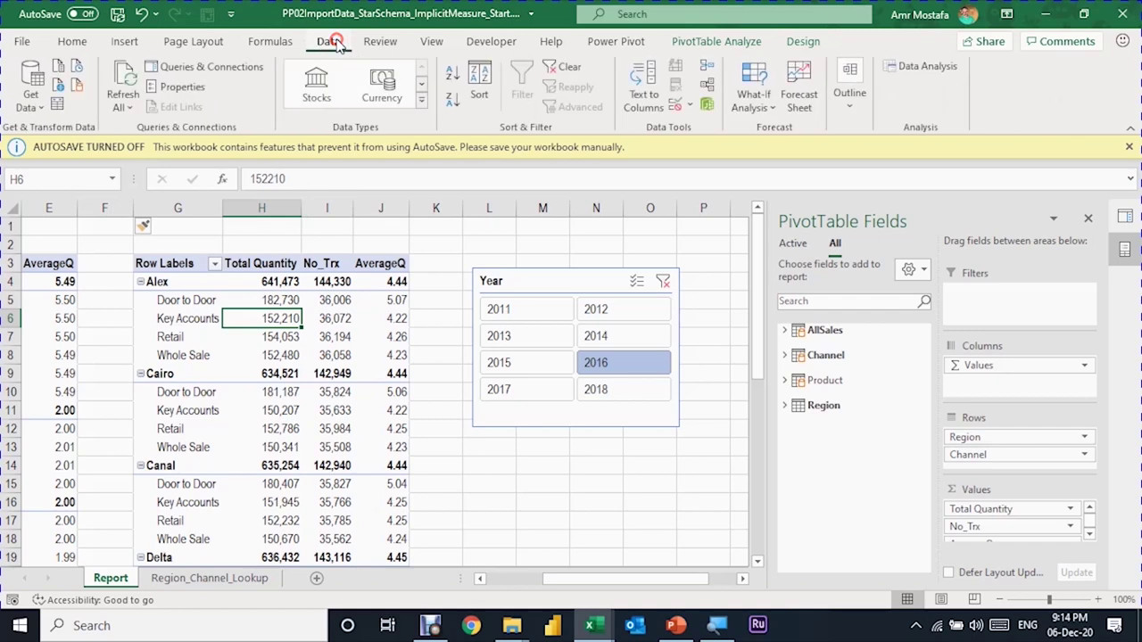
click(118, 107)
click(157, 130)
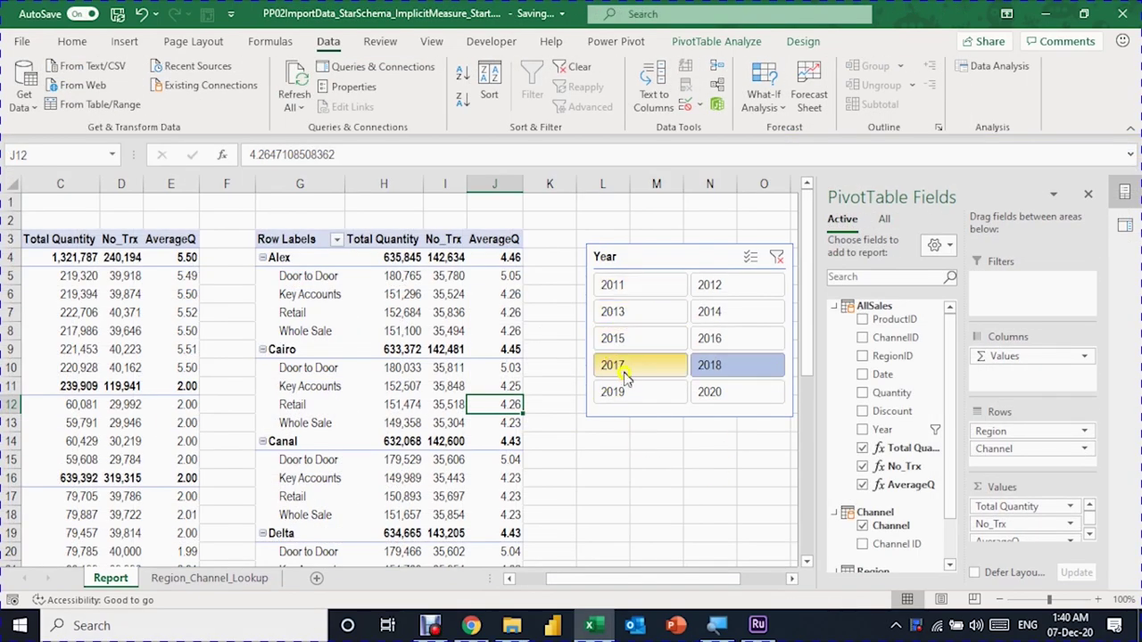
- Slice both pivots to 2020, then select an empty cell to see AllSales' 9,896,889 loaded rows
click(717, 392)
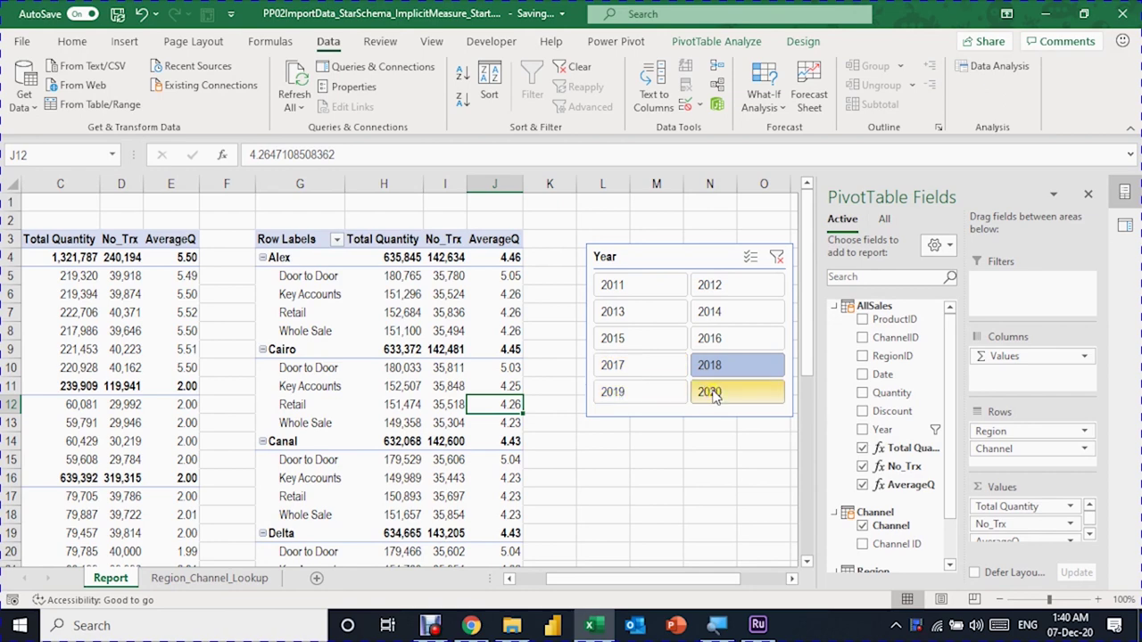
click(642, 397)
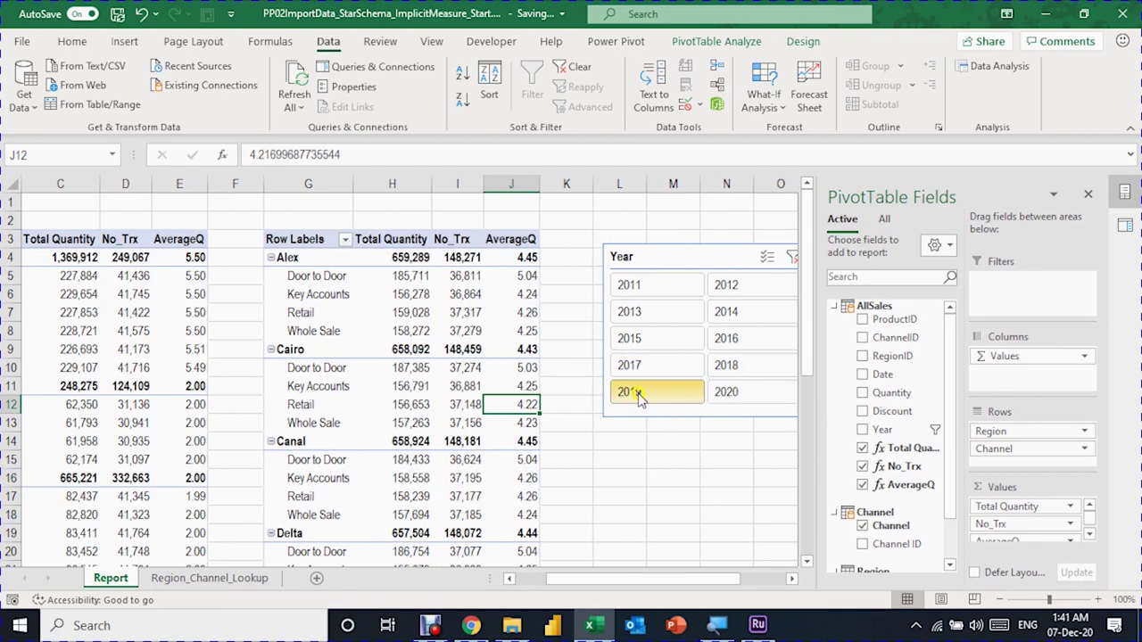
click(724, 392)
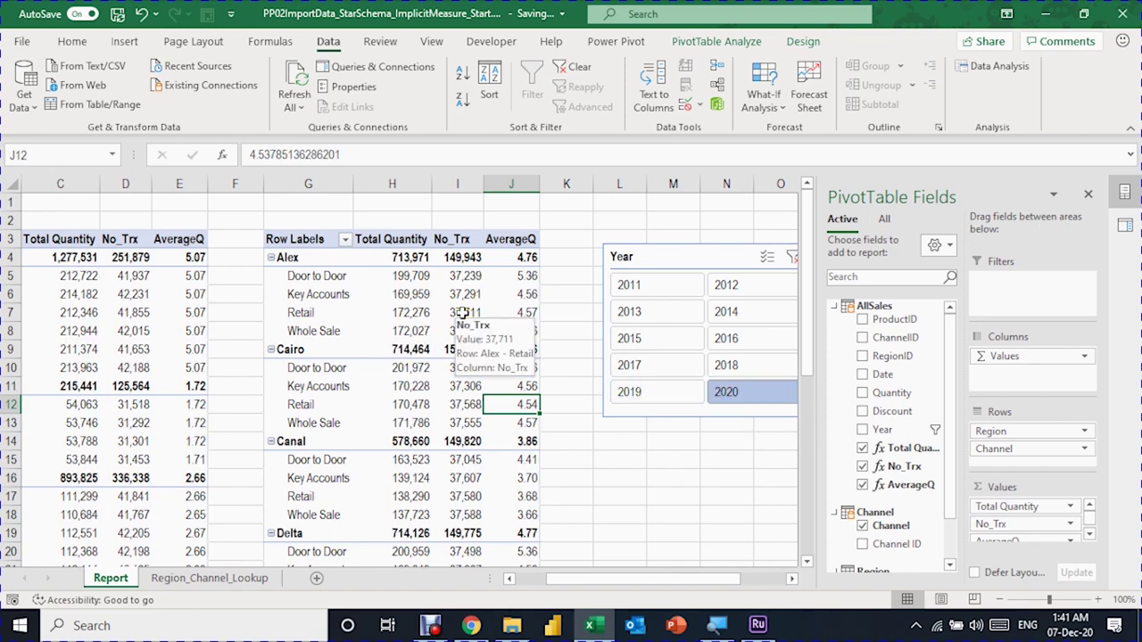
click(620, 480)
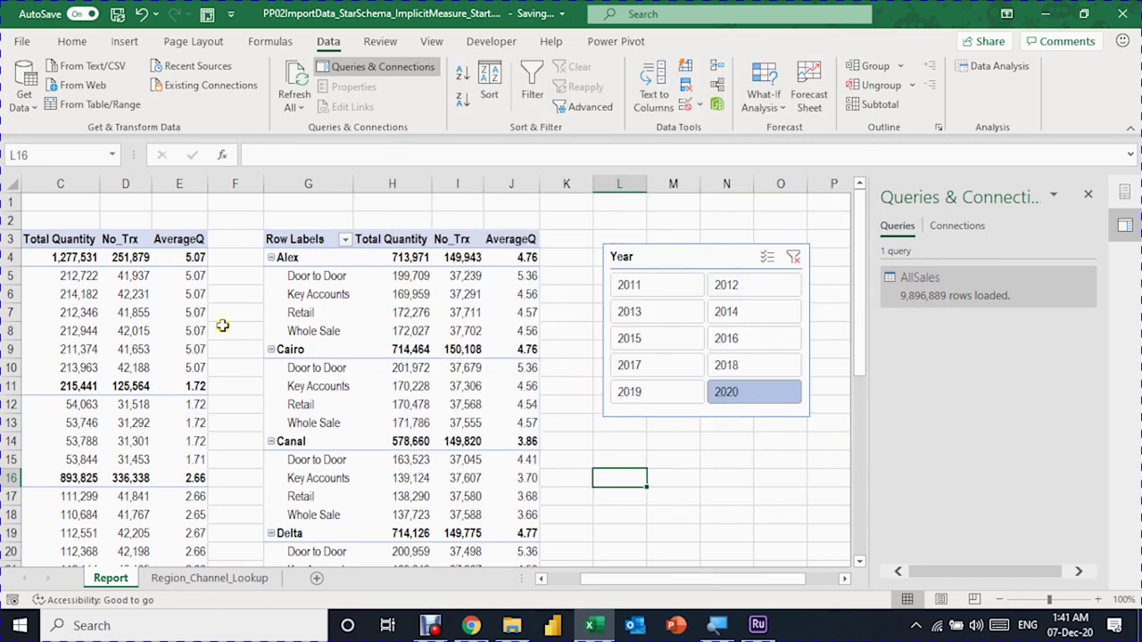
mouse_move(359, 368)
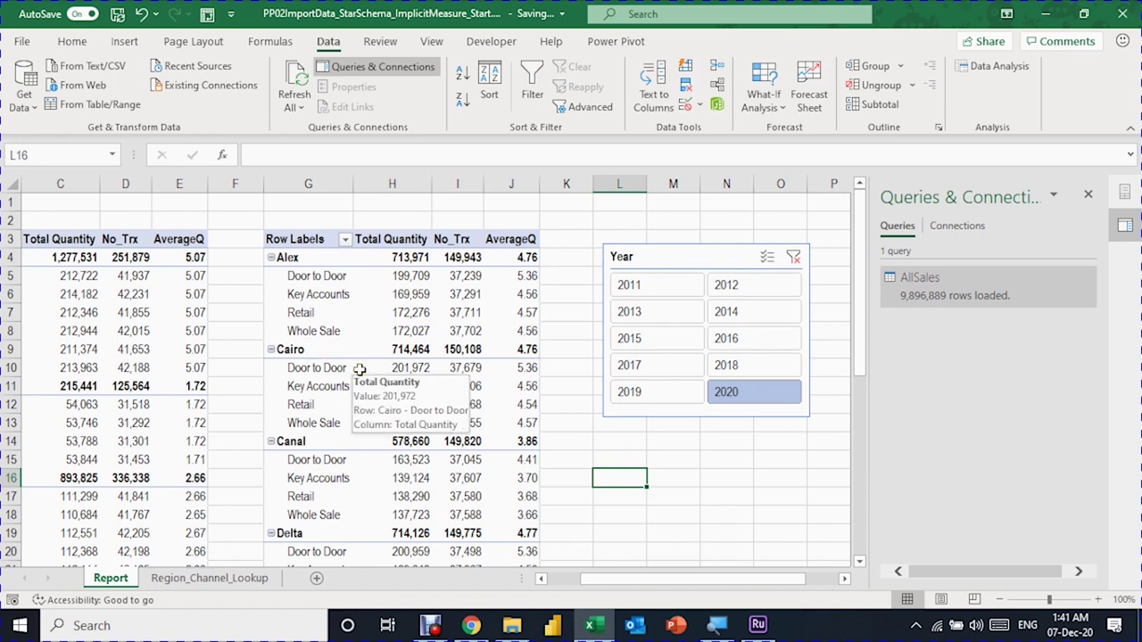